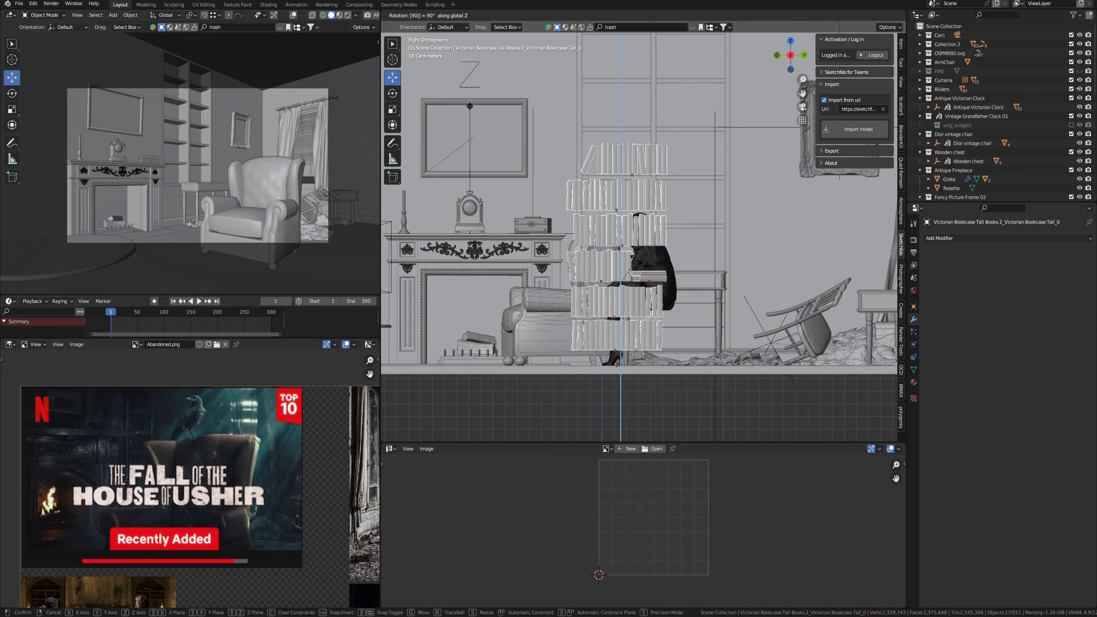
Rotate the tall bookcase books 90° about the Z axis and move them along X into the bookcase shelves.
{"action": "left_click", "coordinate": [648, 182]}
{"action": "middle_click_drag", "start_coordinate": [605, 216], "coordinate": [708, 259]}
{"action": "key", "text": "g"}
{"action": "key", "text": "x"}
{"action": "left_click", "coordinate": [543, 274]}
{"action": "key", "text": "grave"}
{"action": "left_click", "coordinate": [551, 284]}
{"action": "middle_click_drag", "start_coordinate": [551, 283], "coordinate": [614, 276]}
{"action": "key", "text": "g"}
{"action": "key", "text": "x"}
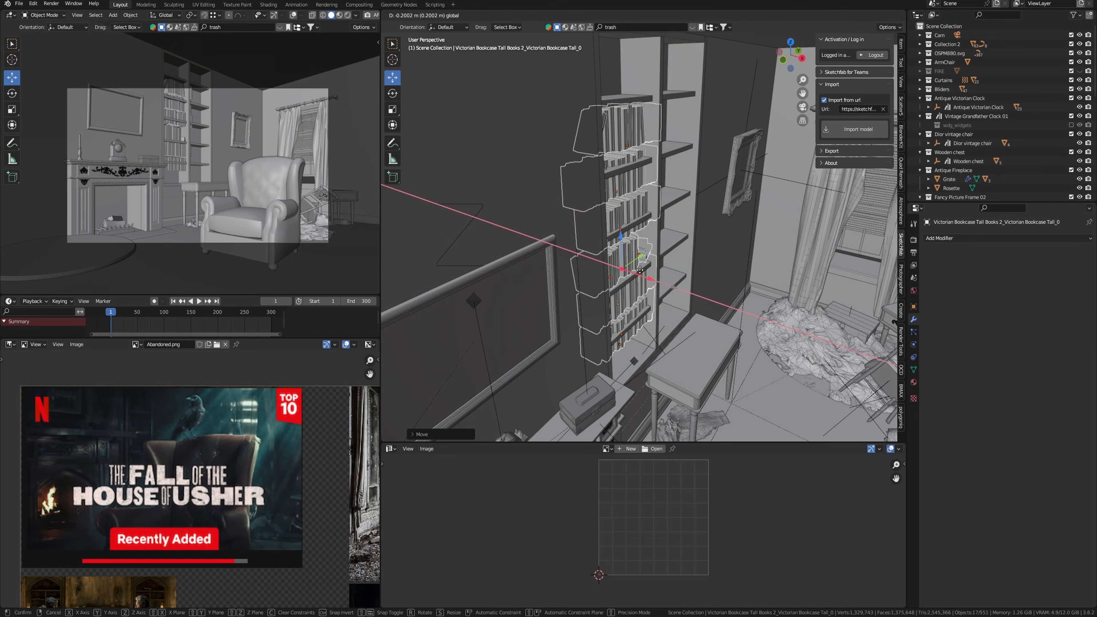
{"action": "left_click", "coordinate": [622, 285]}
Place the kerosene lamp on the side table's top and scale it down to suit the table.
{"action": "key", "text": "KP_3"}
{"action": "left_click", "coordinate": [634, 310]}
{"action": "scroll", "coordinate": [649, 340], "scroll_direction": "down", "scroll_amount": 6}
{"action": "key", "text": "g"}
{"action": "scroll", "coordinate": [633, 256], "scroll_direction": "up", "scroll_amount": 6}
{"action": "scroll", "coordinate": [634, 256], "scroll_direction": "down", "scroll_amount": 2}
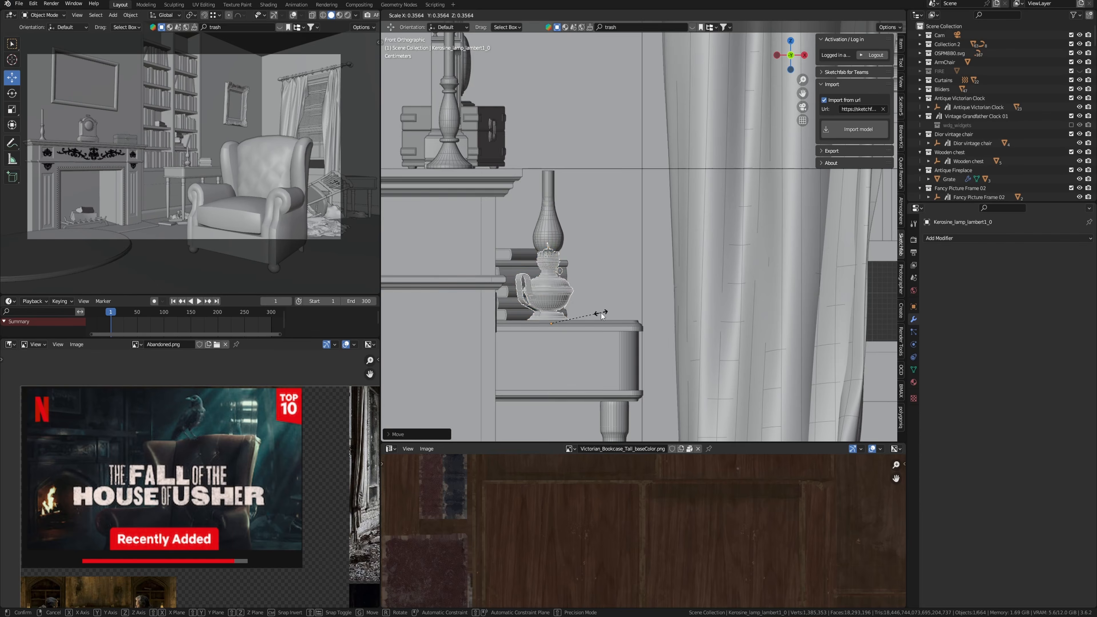
{"action": "scroll", "coordinate": [601, 312], "scroll_direction": "up", "scroll_amount": 2}
{"action": "key", "text": "grave"}
{"action": "left_click", "coordinate": [556, 182]}
Rotate the kerosene lamp and move it nearer the table end beside the loose books.
{"action": "scroll", "coordinate": [522, 255], "scroll_direction": "down", "scroll_amount": 8}
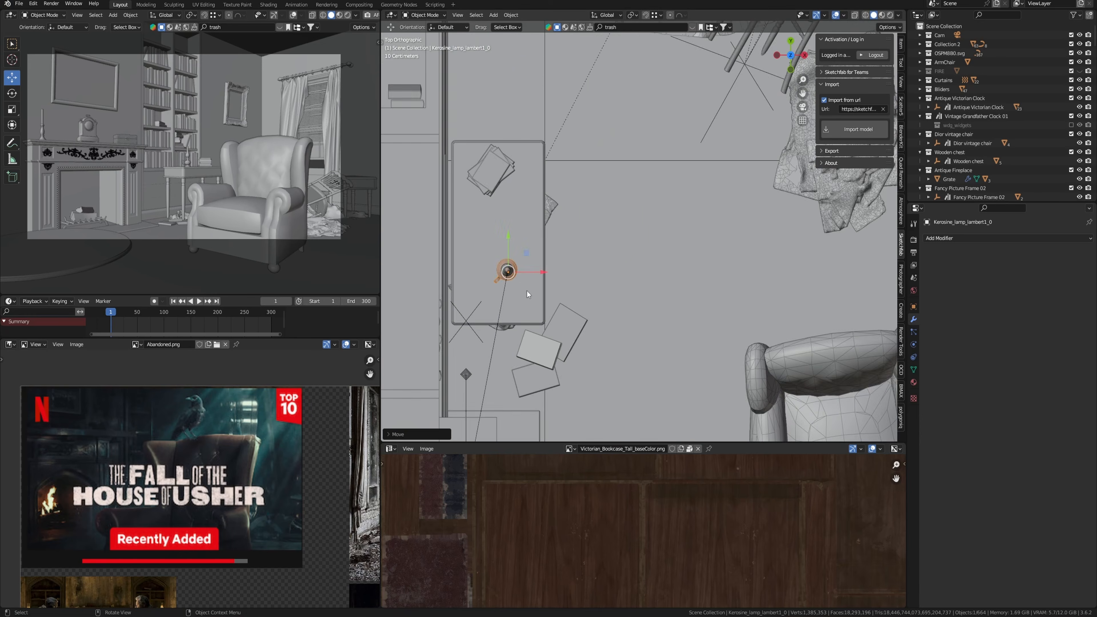
{"action": "scroll", "coordinate": [450, 262], "scroll_direction": "up", "scroll_amount": 1}
{"action": "key", "text": "r"}
{"action": "left_click", "coordinate": [601, 248]}
{"action": "key", "text": "g"}
{"action": "left_click", "coordinate": [605, 268]}
{"action": "scroll", "coordinate": [627, 238], "scroll_direction": "down", "scroll_amount": 1}
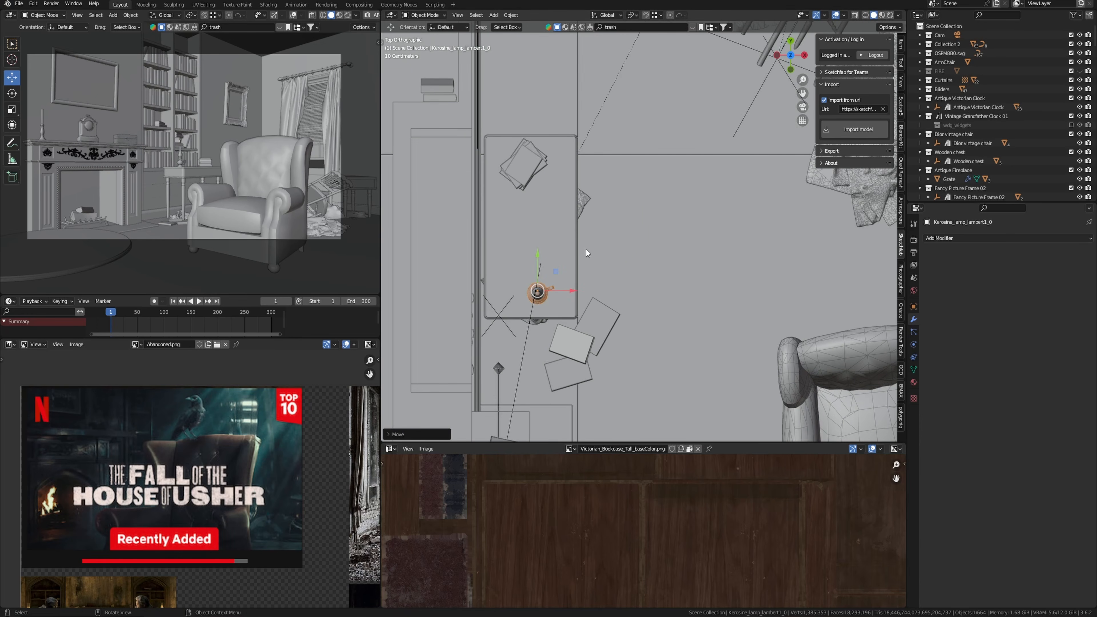
Play the scene animation to check the room and the props through the camera.
{"action": "key", "text": "space"}
{"action": "scroll", "coordinate": [586, 253], "scroll_direction": "down", "scroll_amount": 4}
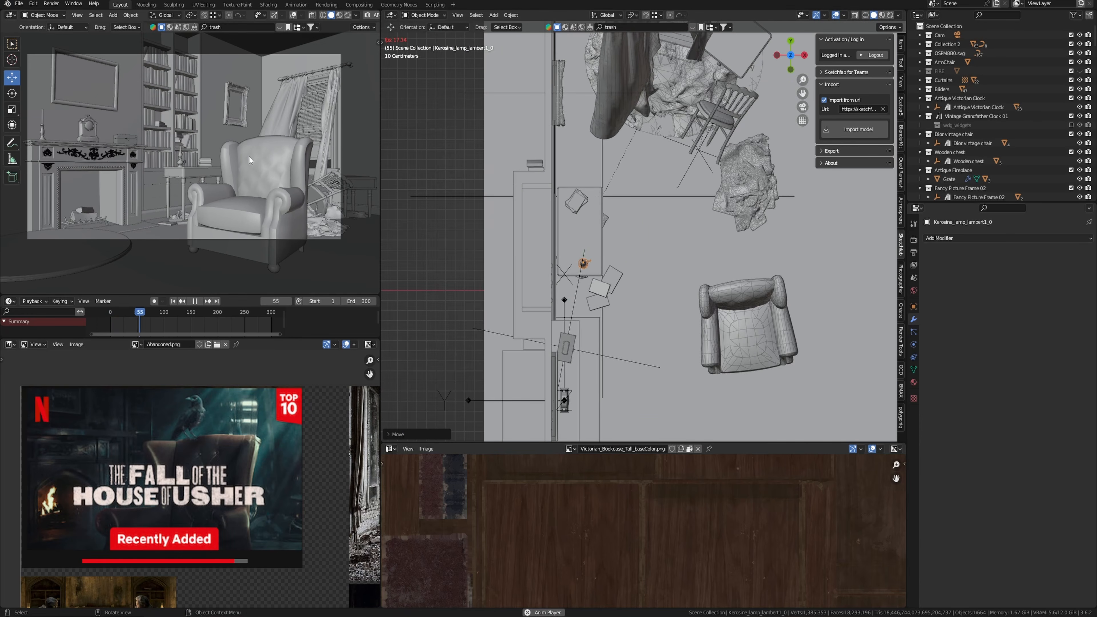
{"action": "scroll", "coordinate": [639, 242], "scroll_direction": "up", "scroll_amount": 2}
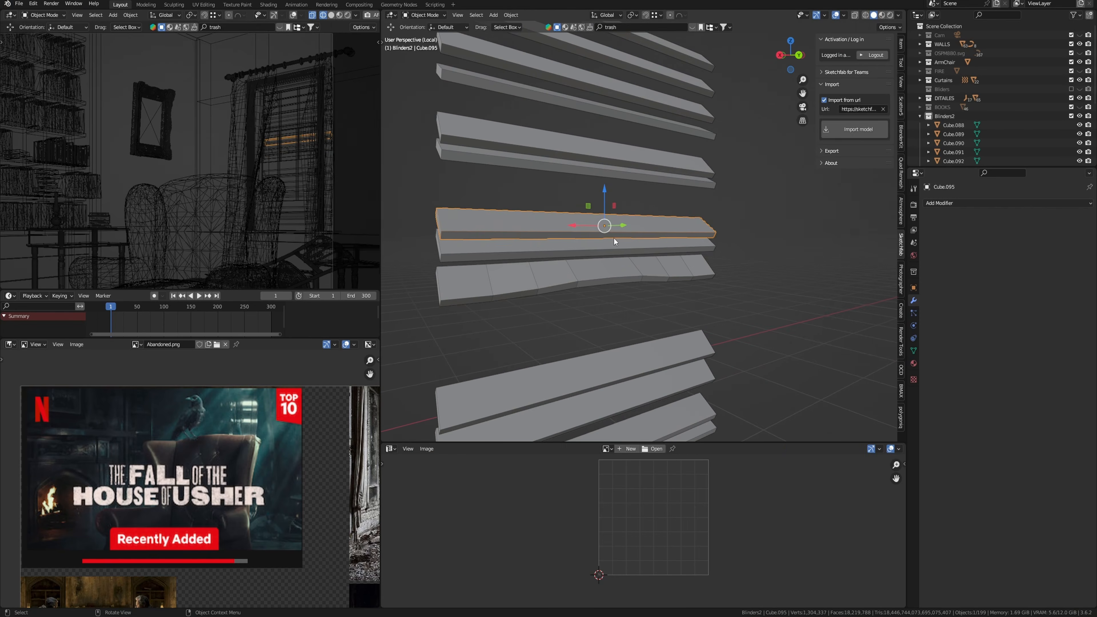
Cut several evenly spaced edge loops across the length of the selected window blind slat.
{"action": "key", "text": "ctrl+e"}
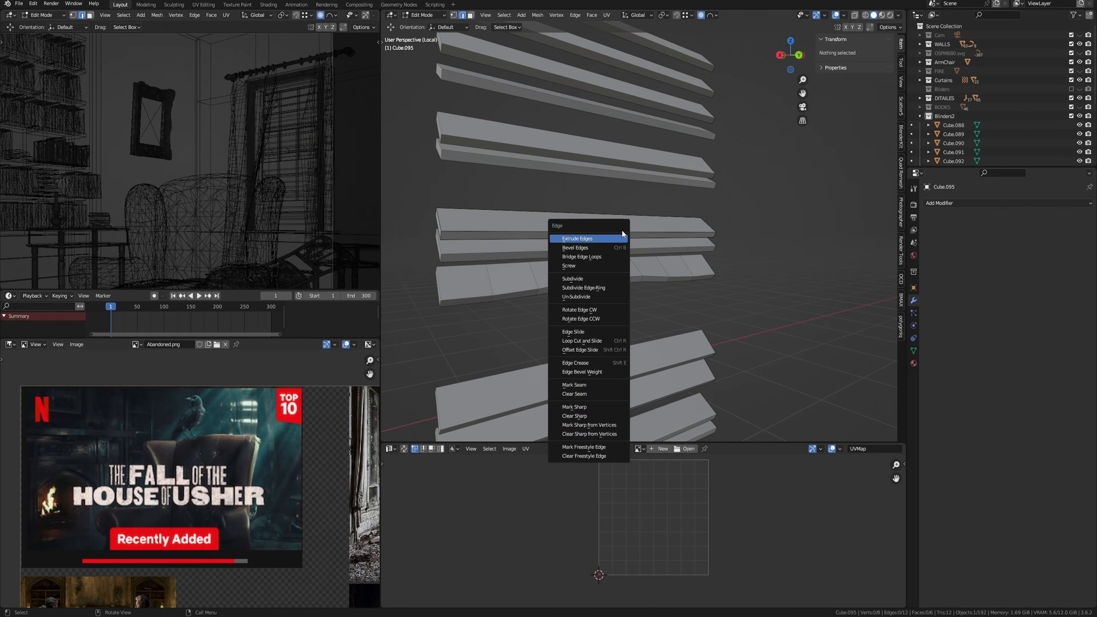
{"action": "key", "text": "ctrl+r"}
{"action": "scroll", "coordinate": [614, 227], "scroll_direction": "up", "scroll_amount": 7}
{"action": "left_click", "coordinate": [614, 228]}
{"action": "right_click", "coordinate": [613, 228]}
Bend the blind slat by moving a middle edge loop up along Z and rotating it about X with proportional editing.
{"action": "left_click", "coordinate": [561, 223], "text": "alt"}
{"action": "key", "text": "g"}
{"action": "key", "text": "z"}
{"action": "left_click", "coordinate": [569, 211]}
{"action": "key", "text": "r"}
{"action": "key", "text": "x"}
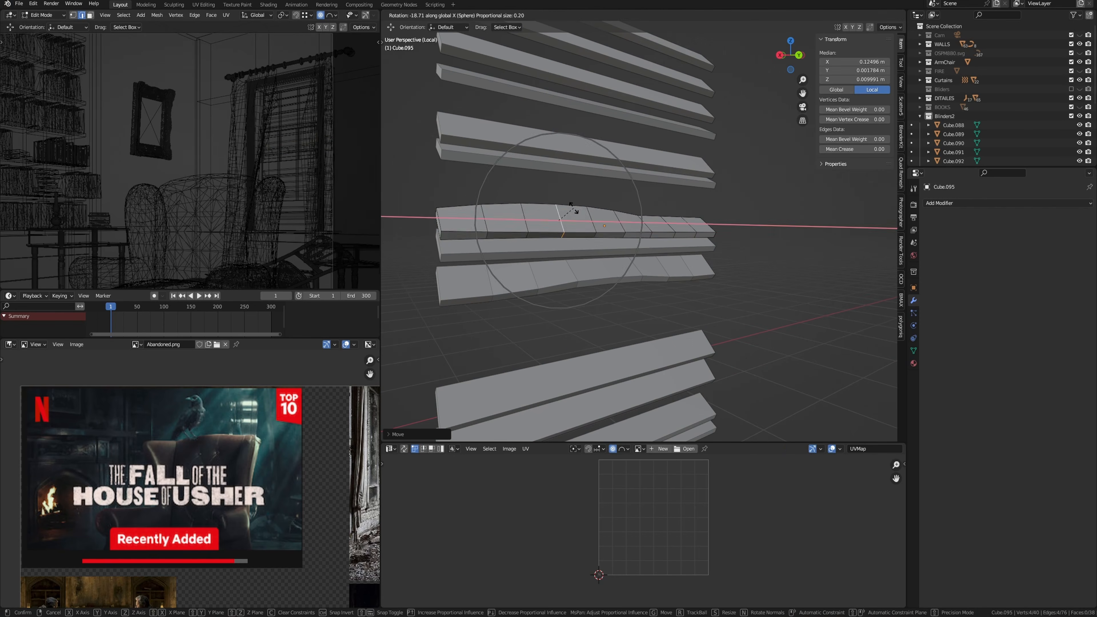
{"action": "left_click", "coordinate": [573, 208]}
{"action": "scroll", "coordinate": [637, 226], "scroll_direction": "down", "scroll_amount": 3}
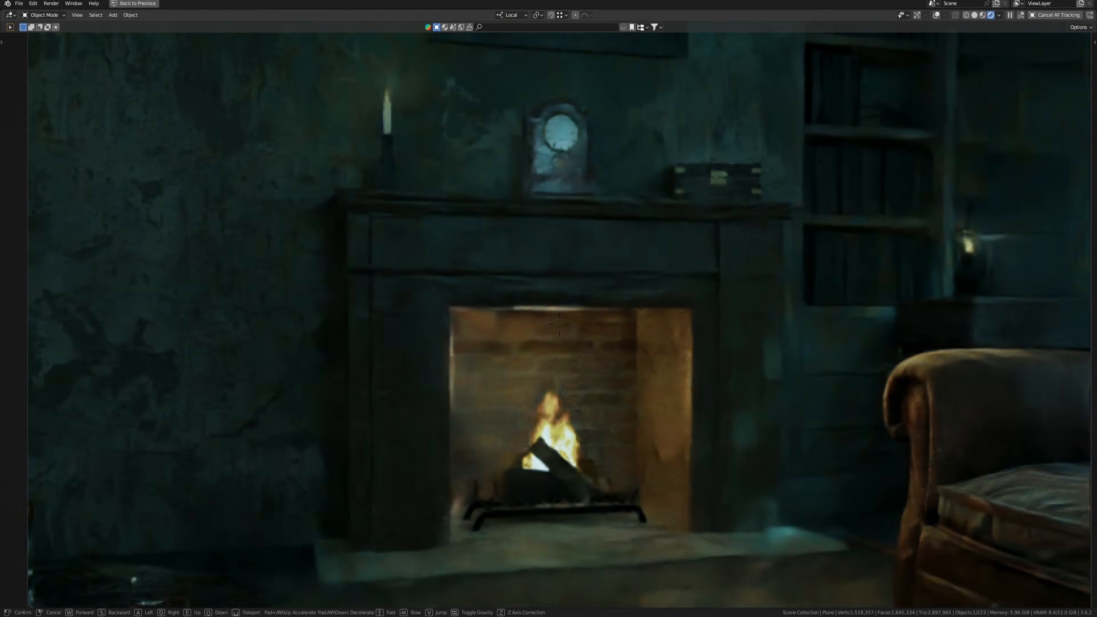
Walk through the rendered room to view the fireplace, the table with the bottle, and the armchair.
{"action": "key", "text": "s"}
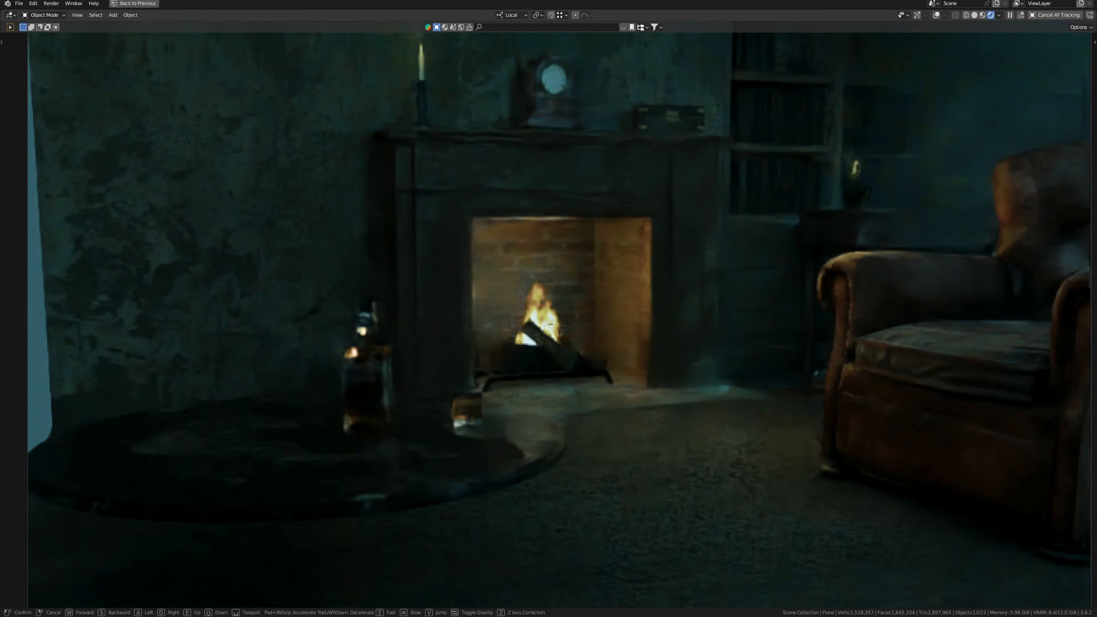
{"action": "key", "text": "a"}
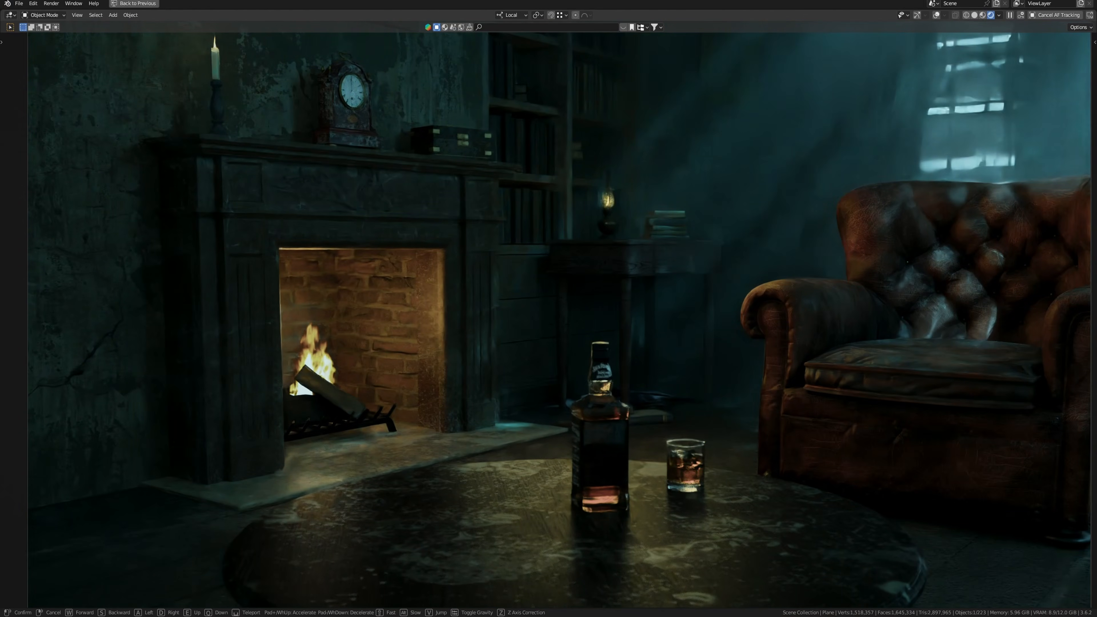
{"action": "key", "text": "d"}
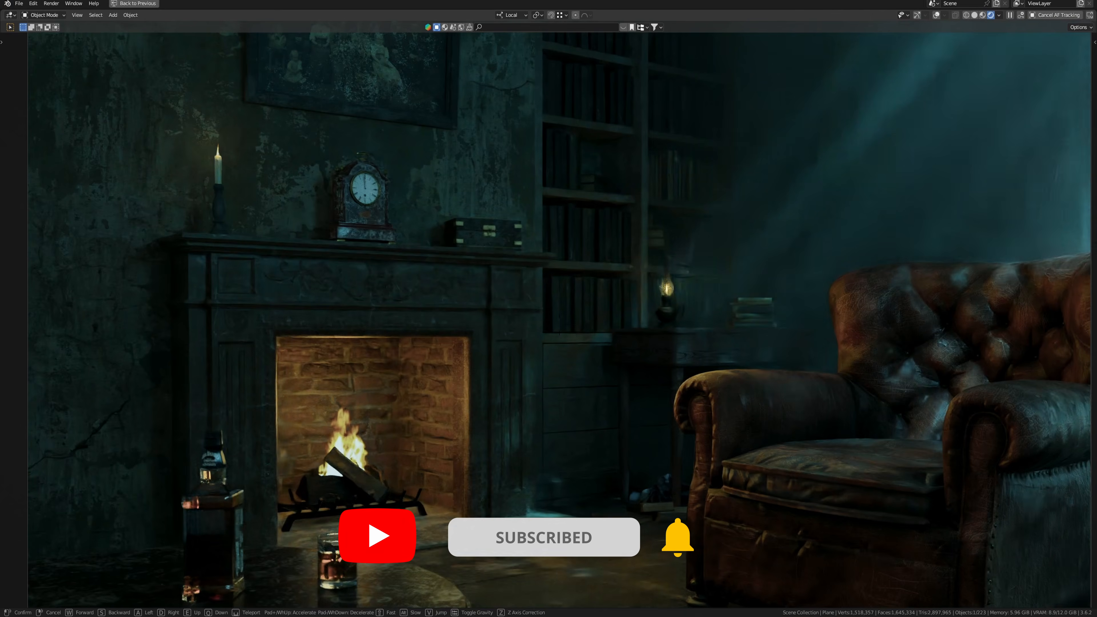
{"action": "left_click", "coordinate": [574, 336]}
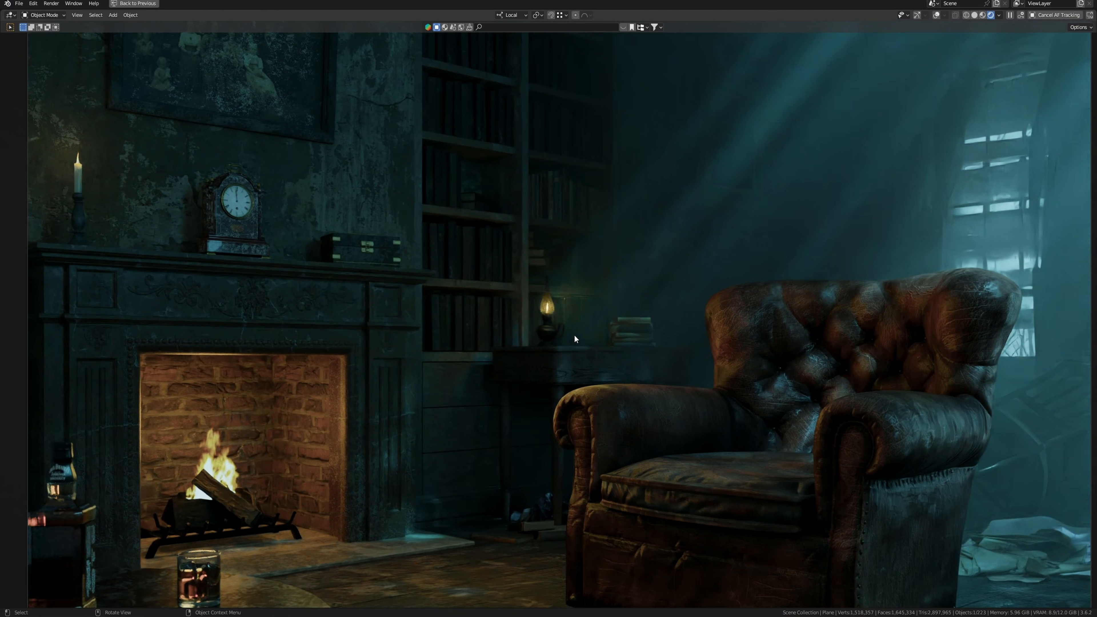
Return to the full layout and examine the House of Usher poster and the fireplace reference image beneath it.
{"action": "key", "text": "ctrl+space"}
{"action": "scroll", "coordinate": [191, 432], "scroll_direction": "down", "scroll_amount": 3}
{"action": "scroll", "coordinate": [161, 467], "scroll_direction": "up", "scroll_amount": 5}
{"action": "middle_click_drag", "start_coordinate": [125, 472], "coordinate": [262, 506]}
{"action": "scroll", "coordinate": [160, 470], "scroll_direction": "up", "scroll_amount": 2}
{"action": "scroll", "coordinate": [265, 529], "scroll_direction": "up", "scroll_amount": 1}
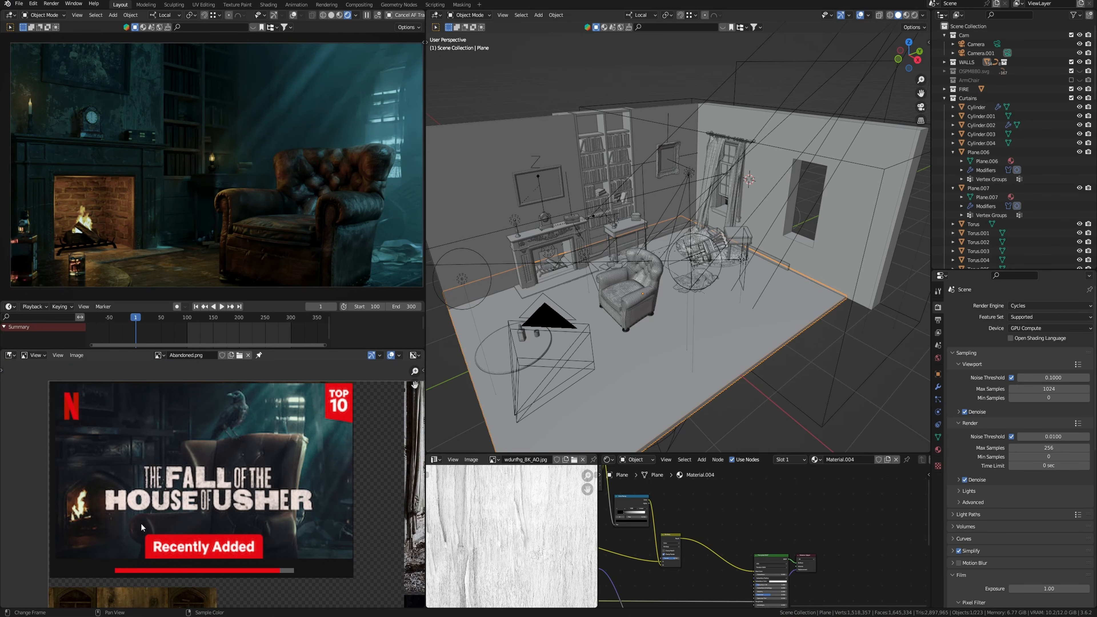
{"action": "scroll", "coordinate": [289, 529], "scroll_direction": "up", "scroll_amount": 2}
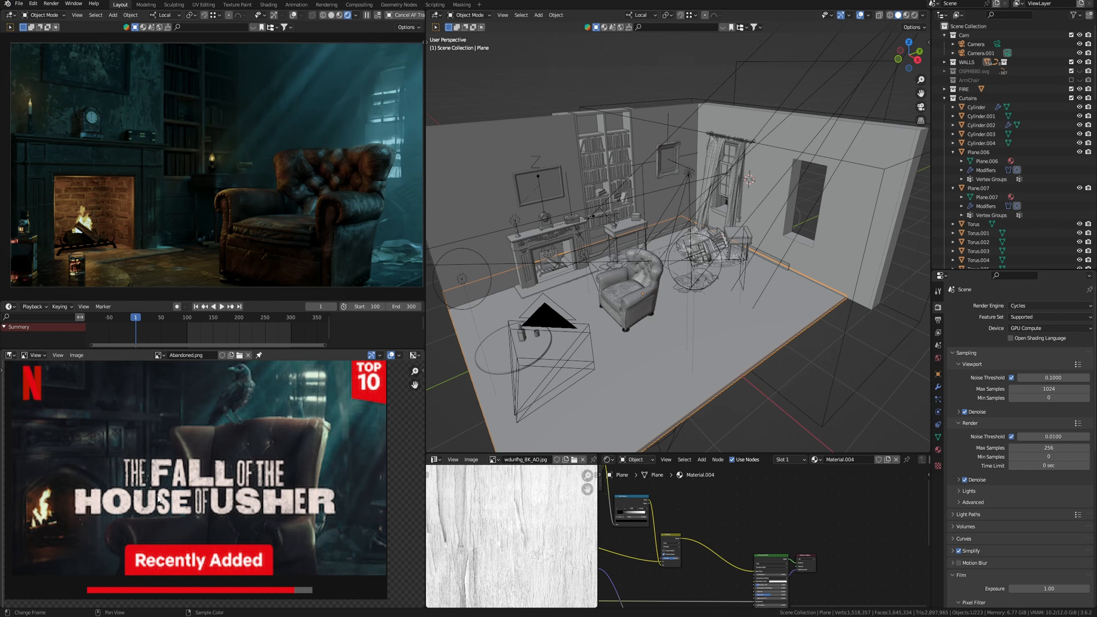
{"action": "scroll", "coordinate": [221, 468], "scroll_direction": "down", "scroll_amount": 2}
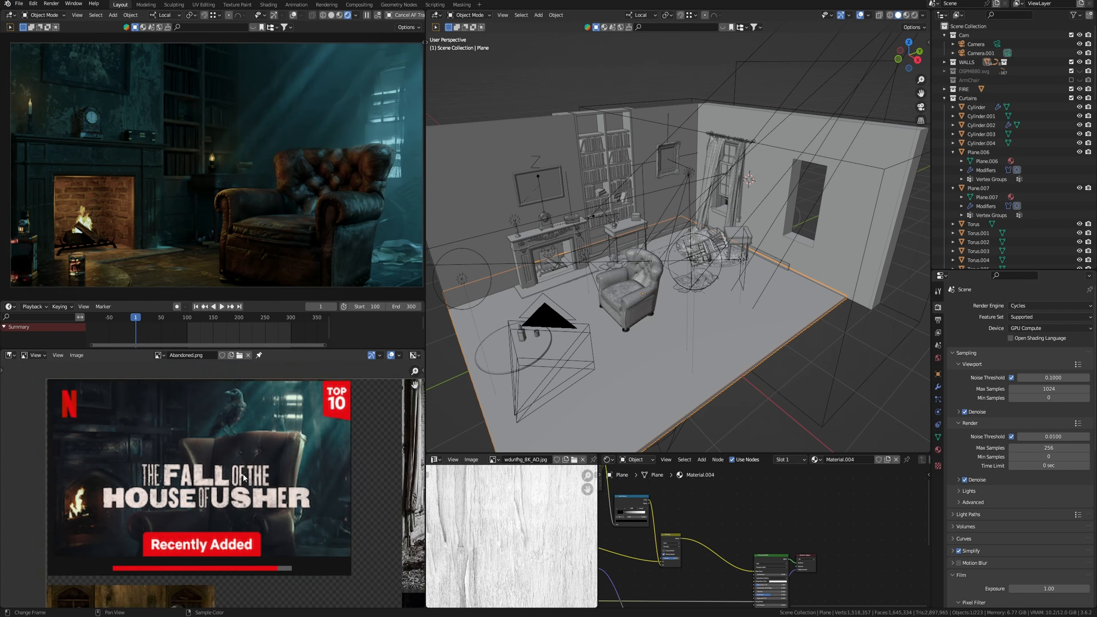
{"action": "middle_click_drag", "start_coordinate": [264, 507], "coordinate": [275, 429]}
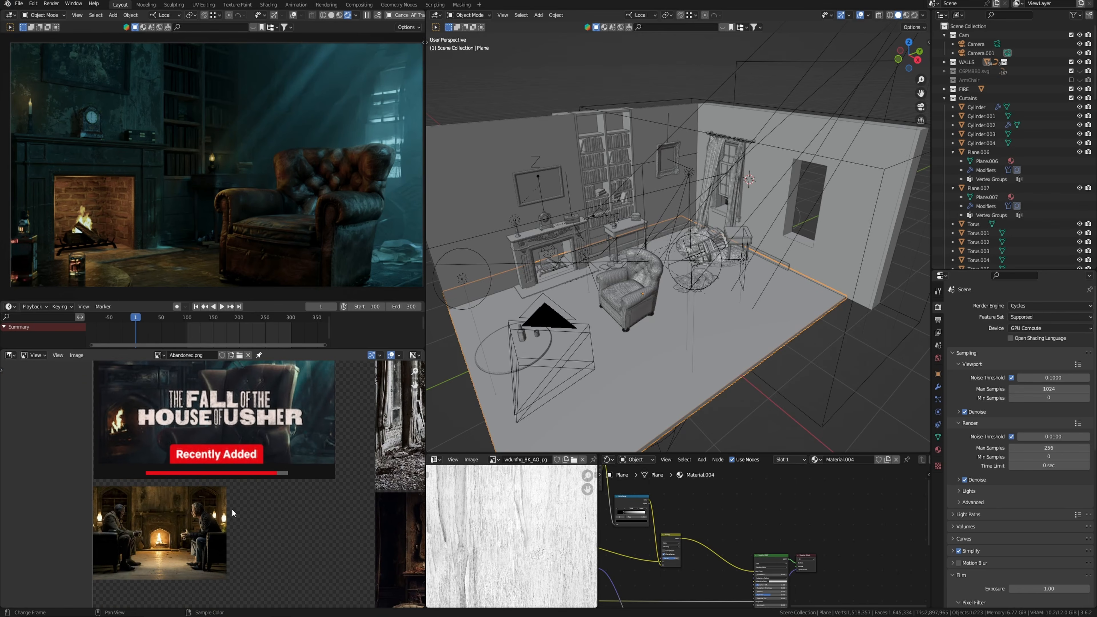
{"action": "scroll", "coordinate": [233, 514], "scroll_direction": "up", "scroll_amount": 1}
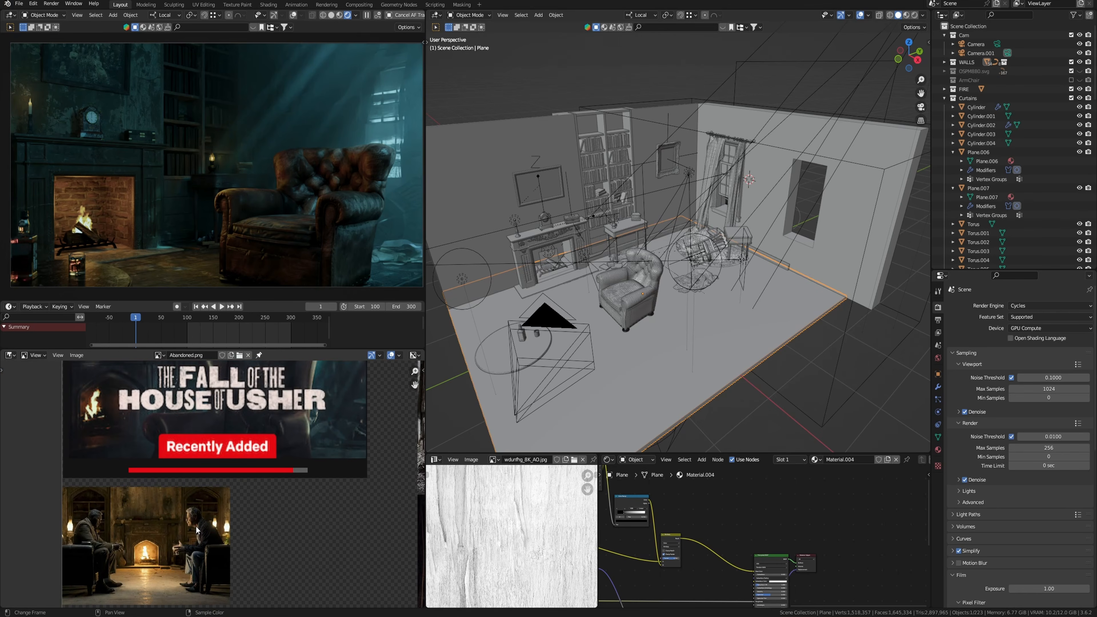
{"action": "scroll", "coordinate": [196, 529], "scroll_direction": "down", "scroll_amount": 1}
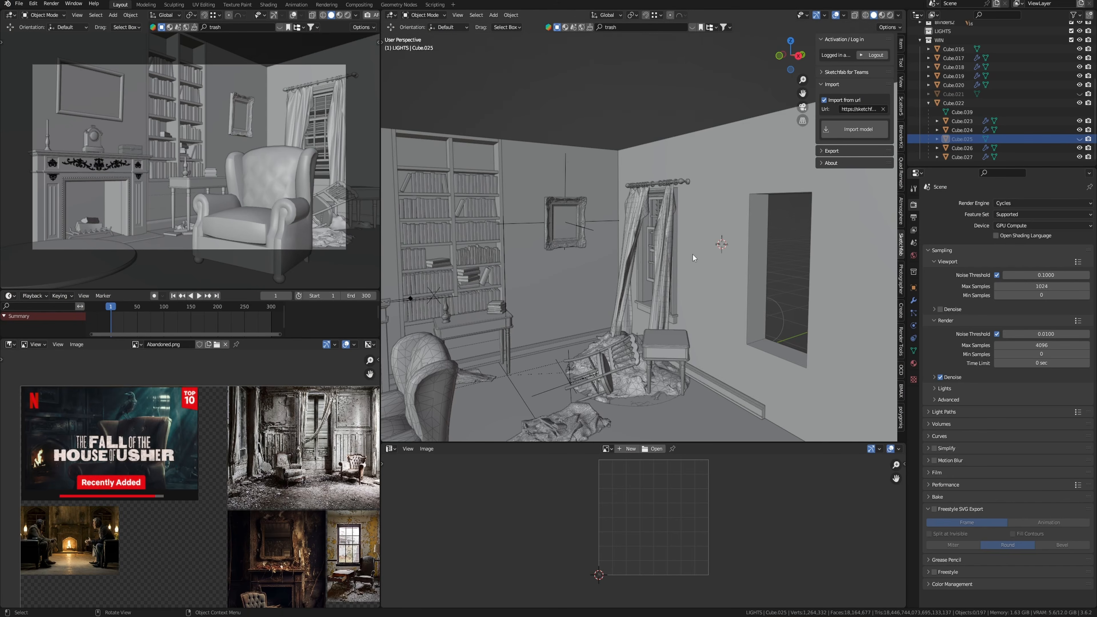
Add a plane beside the room in top view and give it a new material named Gray.
{"action": "key", "text": "grave"}
{"action": "left_click", "coordinate": [668, 192]}
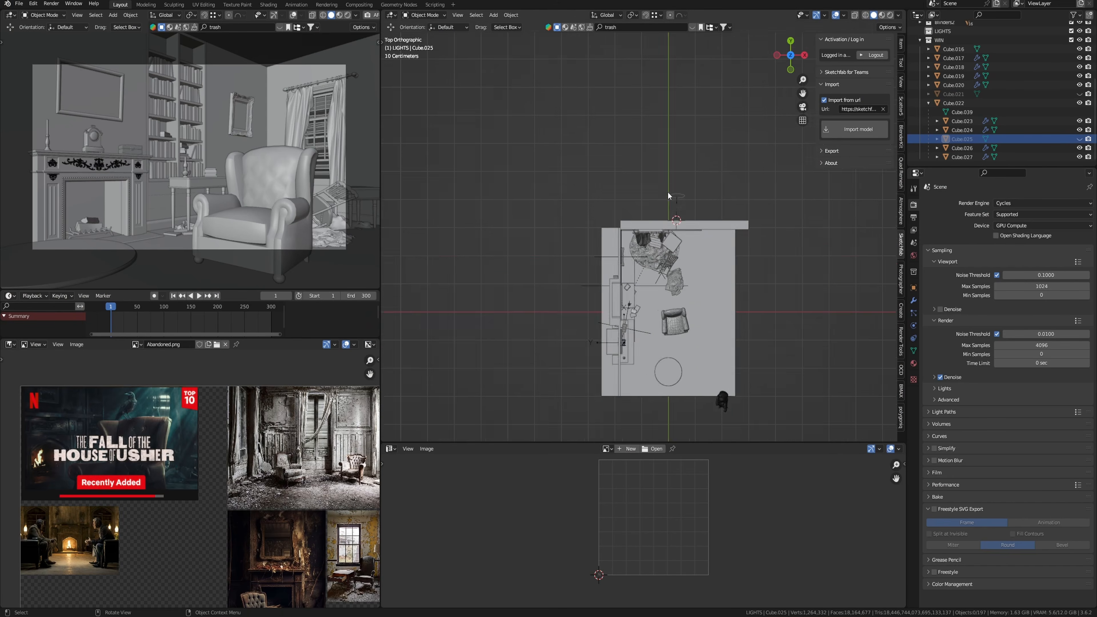
{"action": "right_click", "coordinate": [647, 273], "text": "shift"}
{"action": "key", "text": "shift+a"}
{"action": "left_click", "coordinate": [674, 274]}
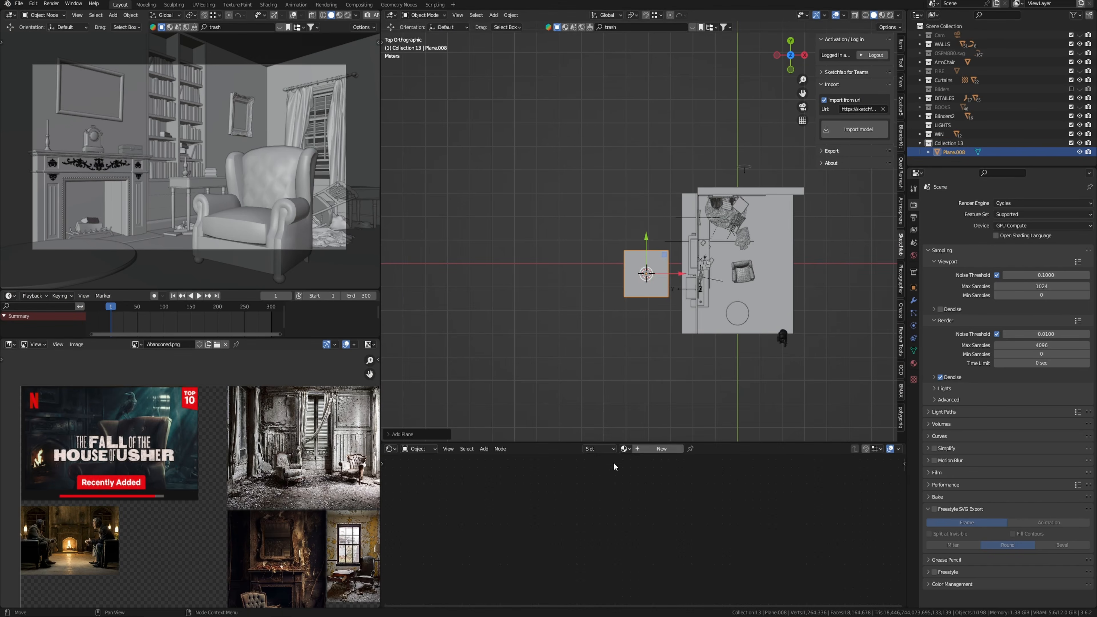
{"action": "left_click", "coordinate": [638, 449]}
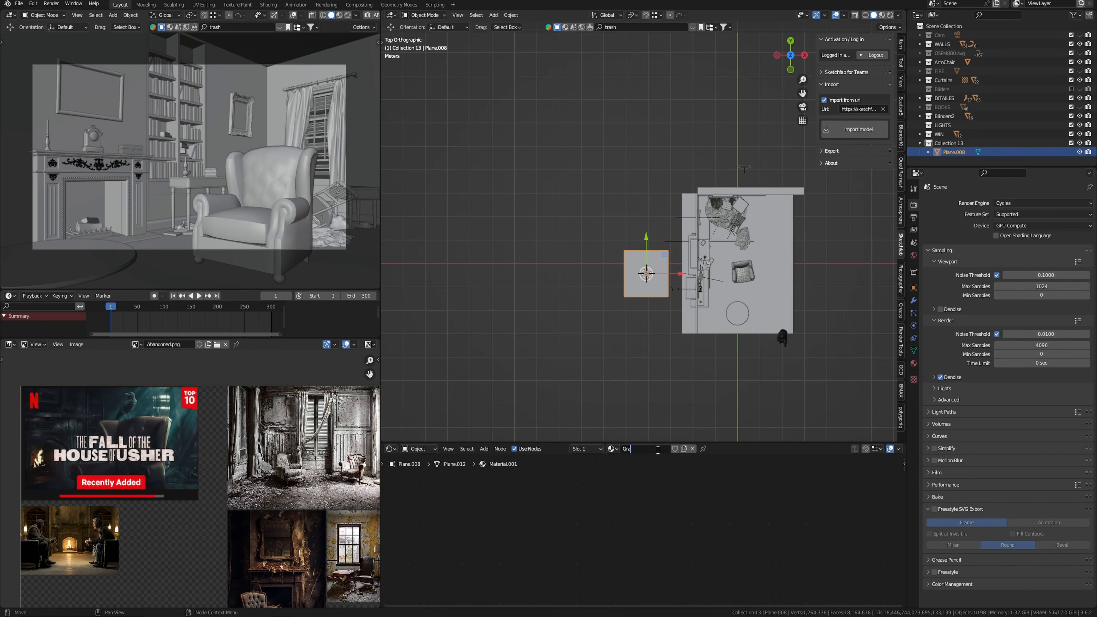
{"action": "key", "text": "Return"}
Set the Gray material as the view layer's Material Override.
{"action": "left_click", "coordinate": [913, 230]}
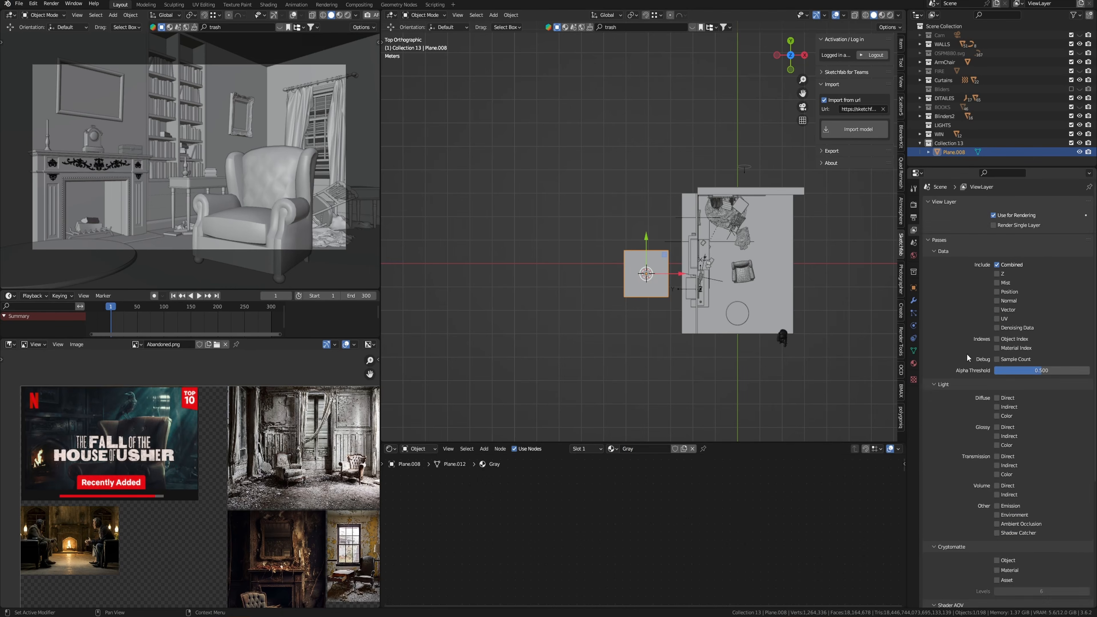
{"action": "scroll", "coordinate": [966, 355], "scroll_direction": "down", "scroll_amount": 10}
{"action": "left_click", "coordinate": [943, 549]}
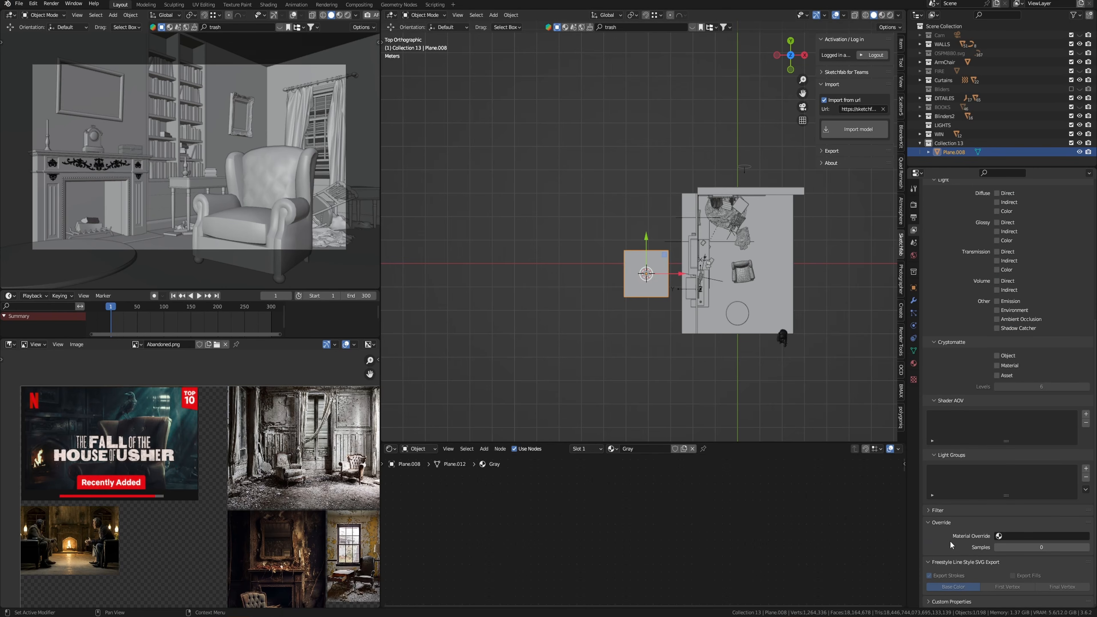
{"action": "left_click", "coordinate": [1013, 536]}
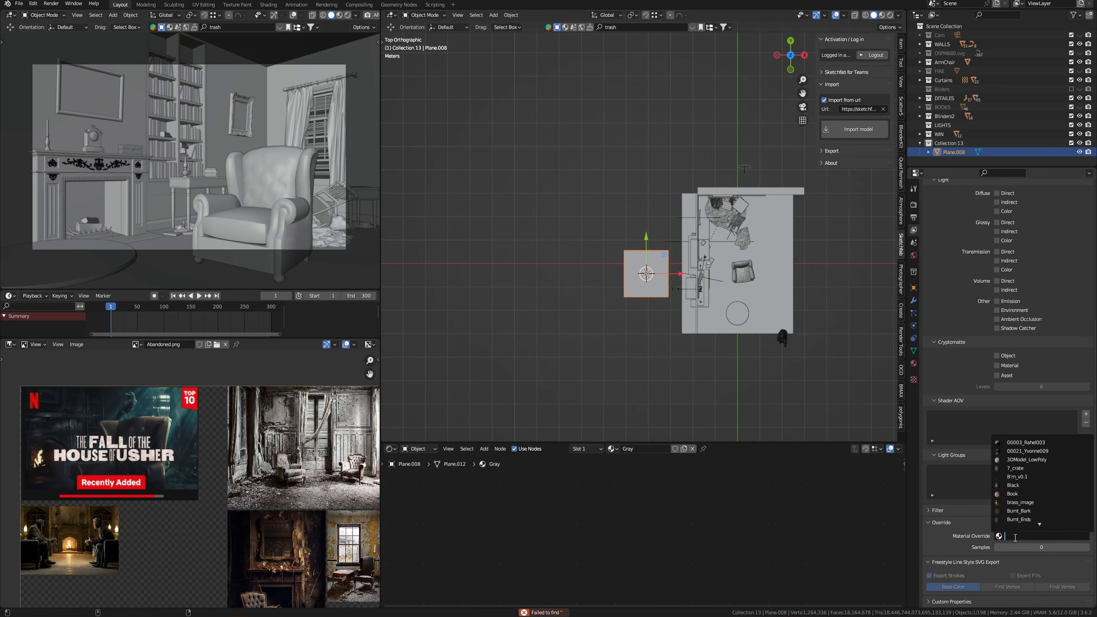
{"action": "type", "text": "Gra"}
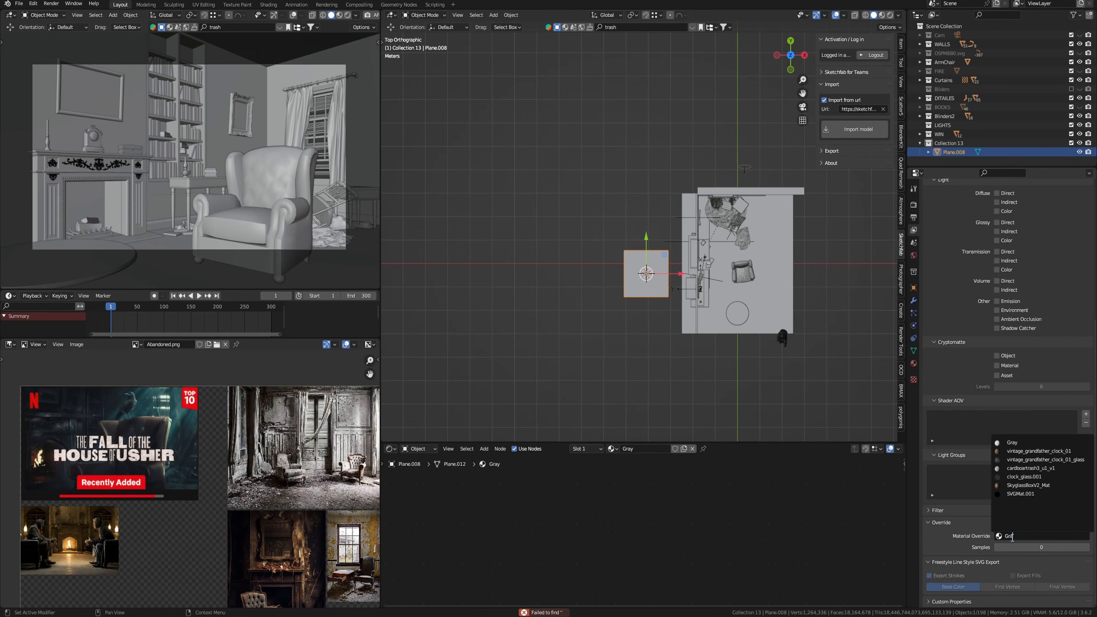
{"action": "left_click", "coordinate": [1015, 442]}
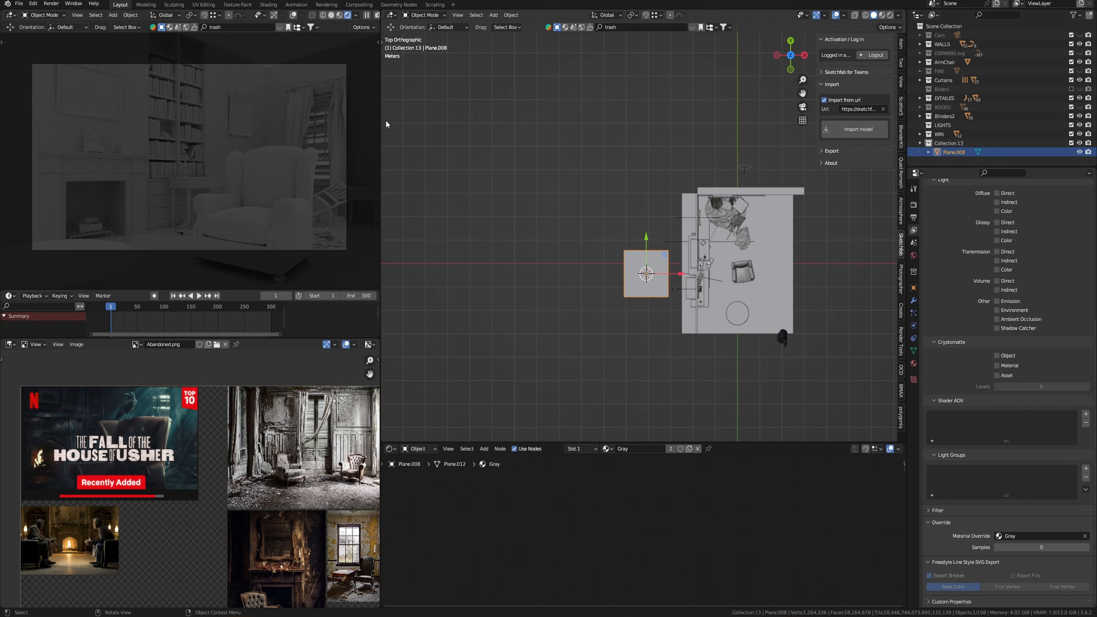
Widen the camera viewport and set the world background to hue 0.534, saturation 0.267 and value 0.004.
{"action": "left_click_drag", "start_coordinate": [382, 120], "coordinate": [475, 119]}
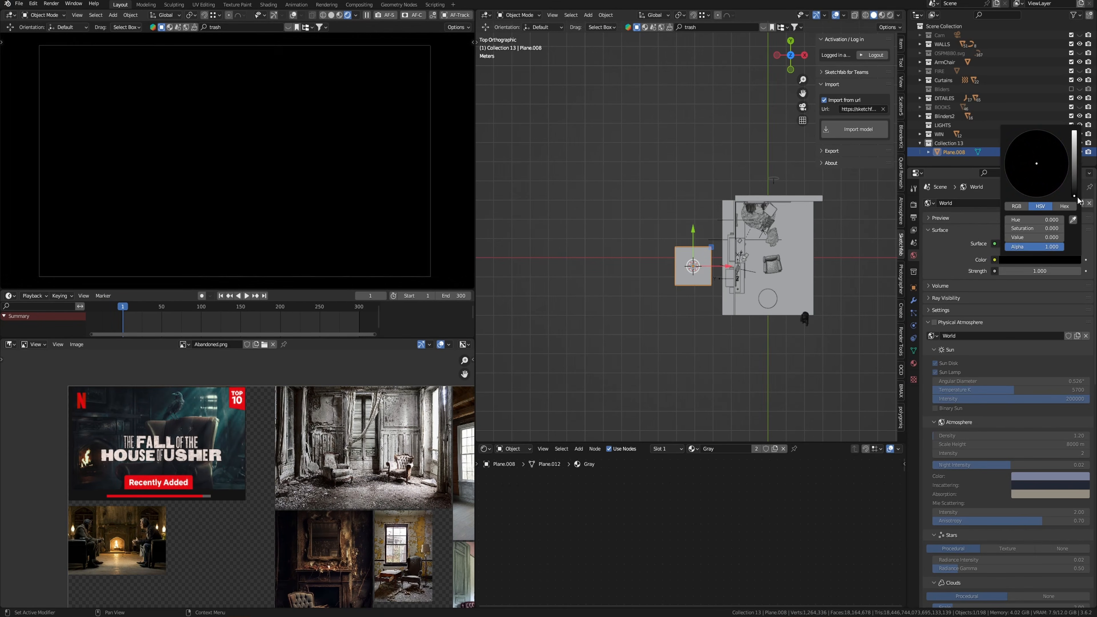
{"action": "left_click_drag", "start_coordinate": [1075, 194], "coordinate": [1074, 193]}
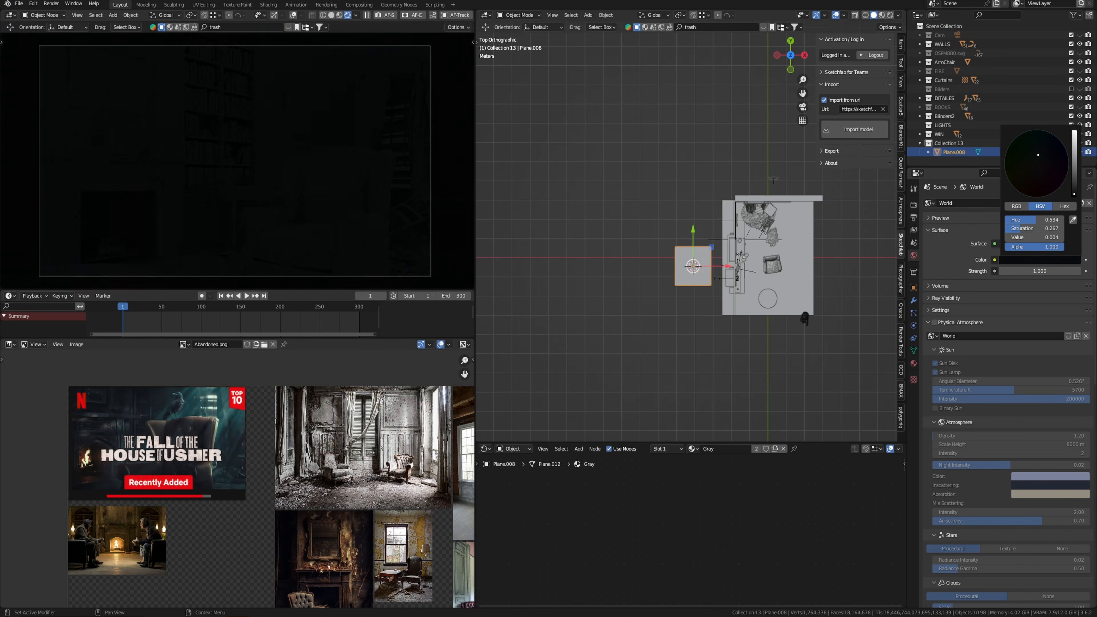
Add a spot light to the LIGHTS collection, place it outside the window wall and angle it into the room.
{"action": "mouse_move", "coordinate": [717, 347]}
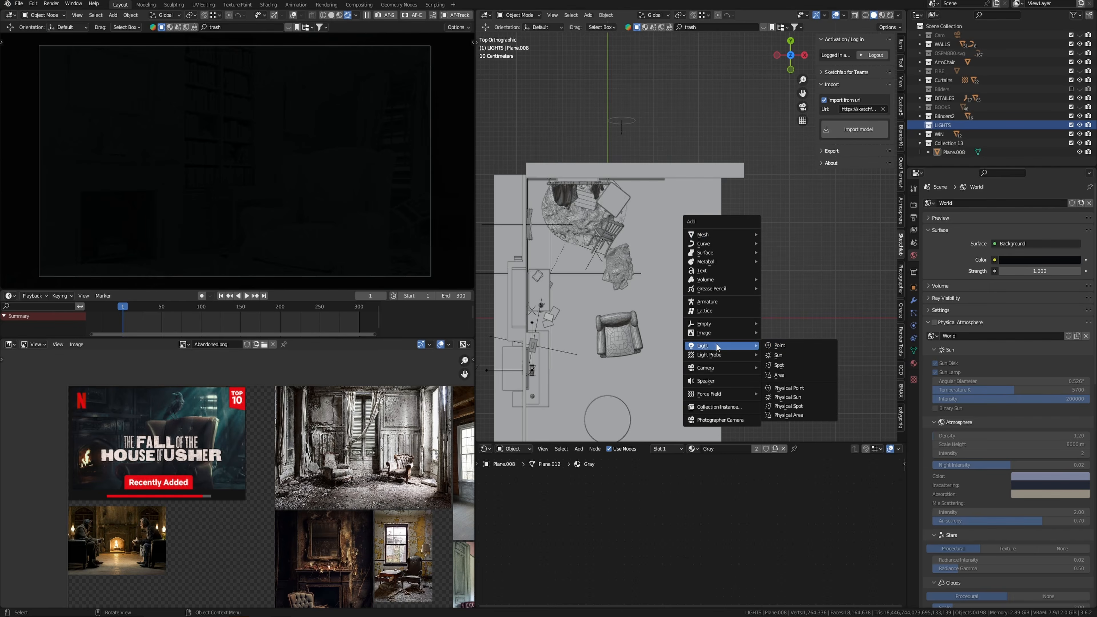
{"action": "left_click", "coordinate": [780, 365]}
{"action": "key", "text": "KP_1"}
{"action": "key", "text": "g"}
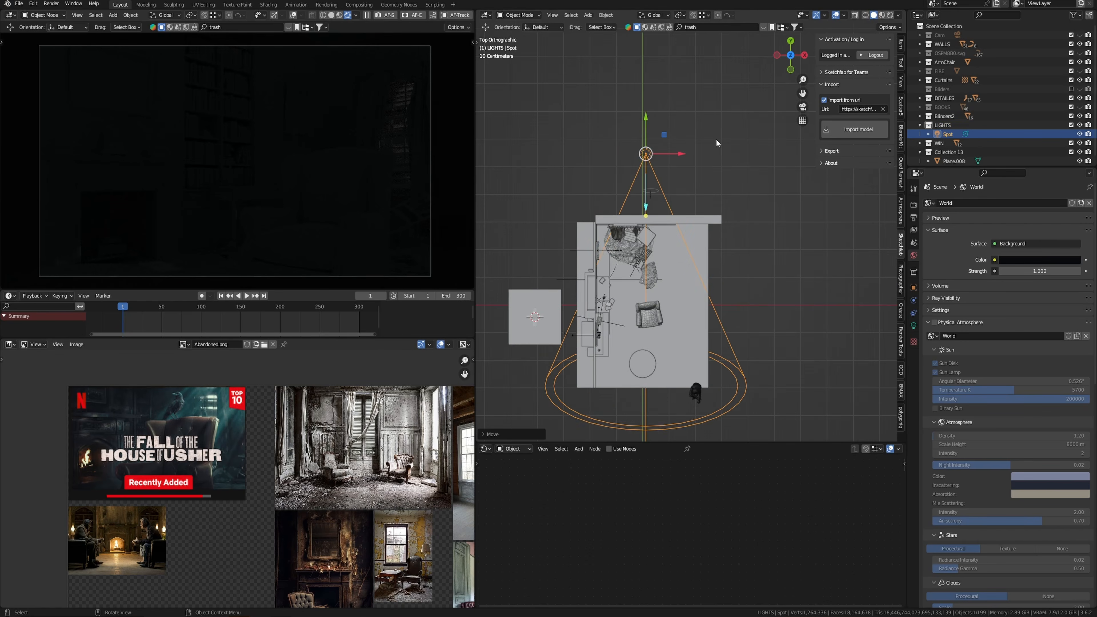
{"action": "key", "text": "r"}
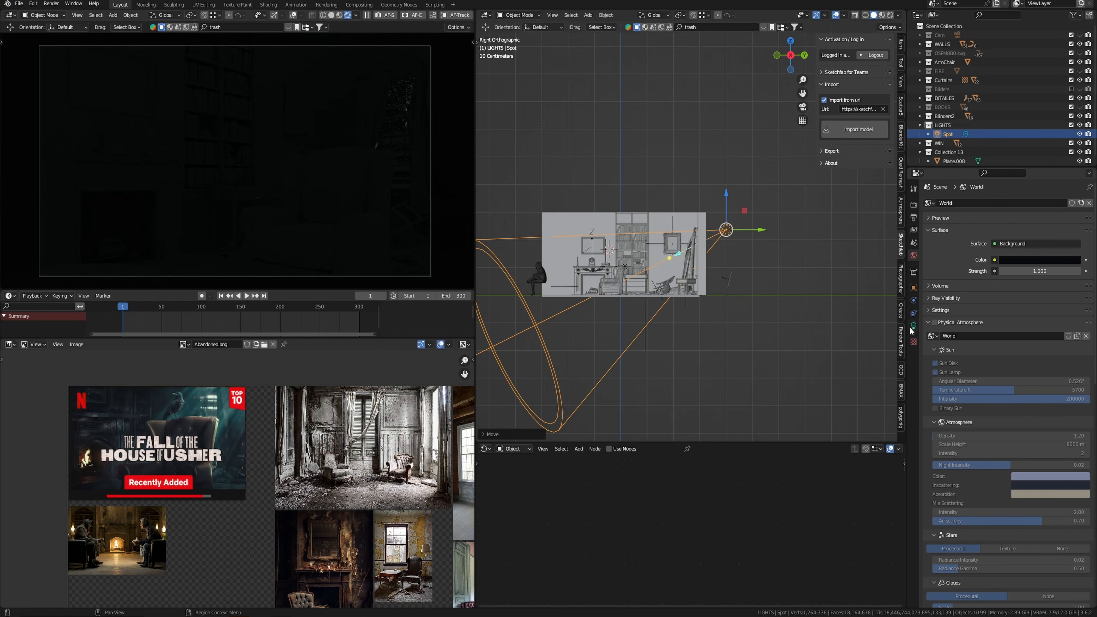
Set the spot light's power to 500 W, then shift it sideways along the window wall and rotate it diagonally into the room.
{"action": "left_click", "coordinate": [914, 326]}
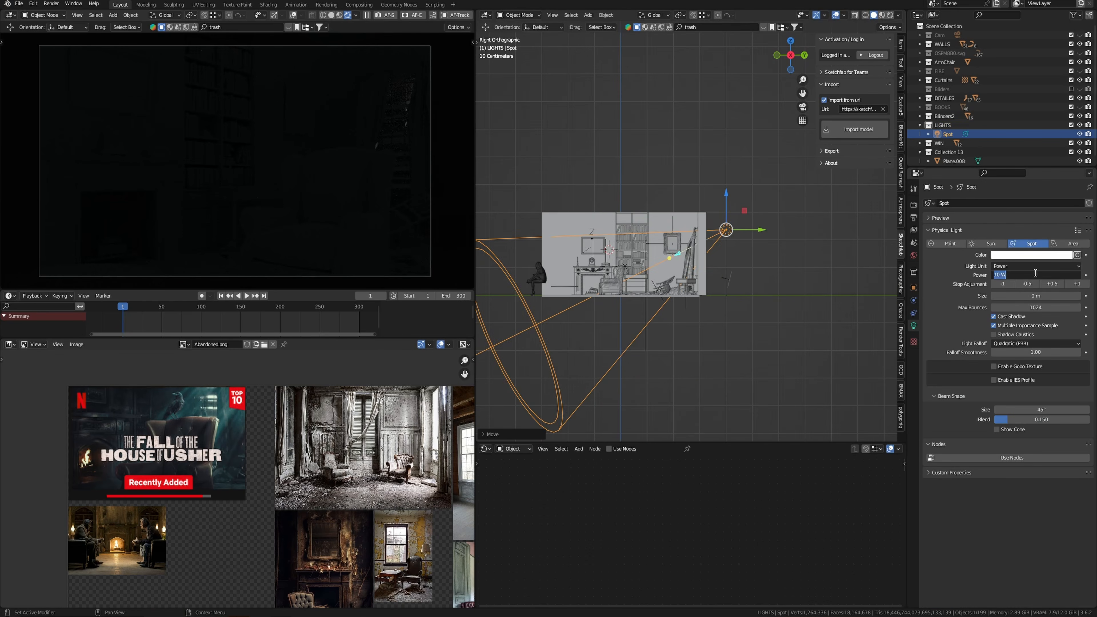
{"action": "left_click_drag", "start_coordinate": [775, 234], "coordinate": [785, 233]}
{"action": "key", "text": "g"}
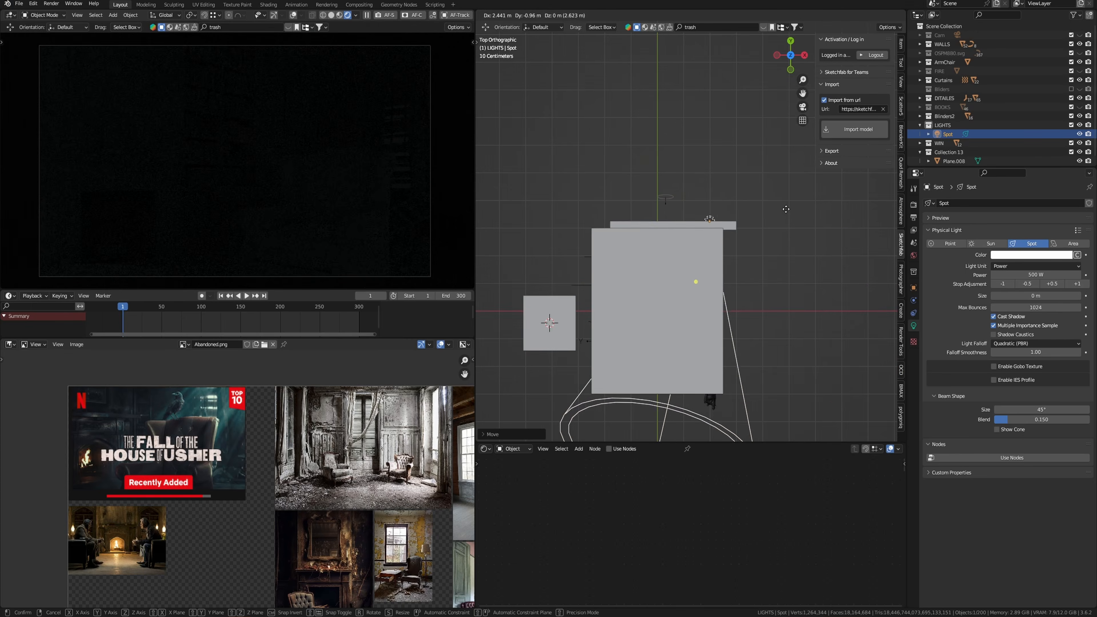
{"action": "left_click", "coordinate": [776, 230]}
{"action": "key", "text": "r"}
{"action": "left_click", "coordinate": [771, 262]}
{"action": "middle_click_drag", "start_coordinate": [770, 257], "coordinate": [751, 203], "text": "alt"}
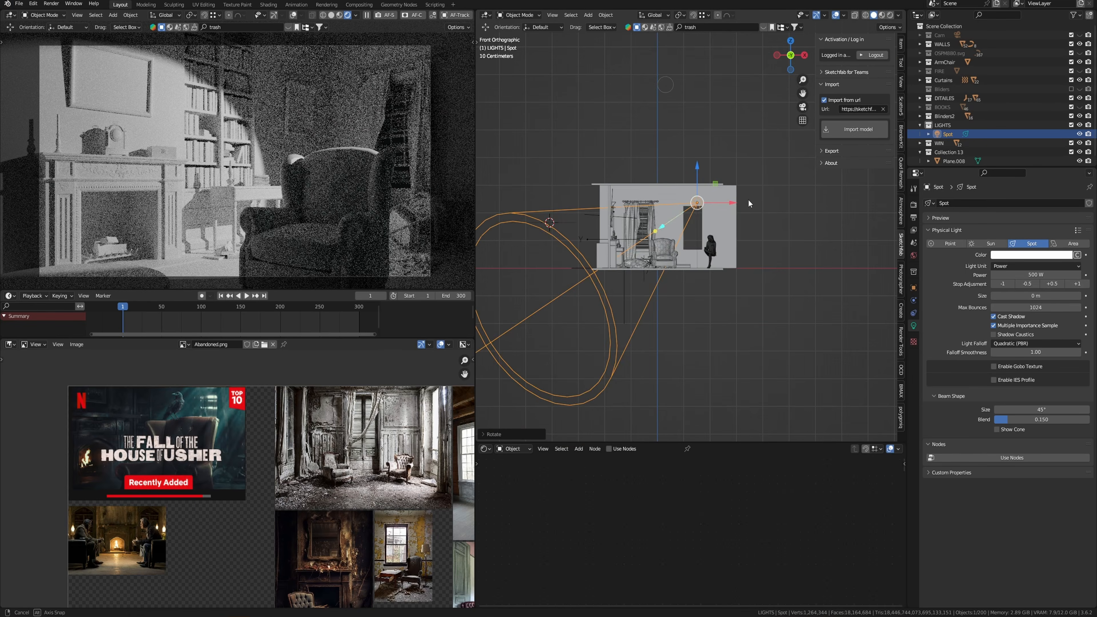
Raise the spot light about 0.5 m and shift it slightly along the window wall.
{"action": "scroll", "coordinate": [749, 204], "scroll_direction": "up", "scroll_amount": 3}
{"action": "key", "text": "g"}
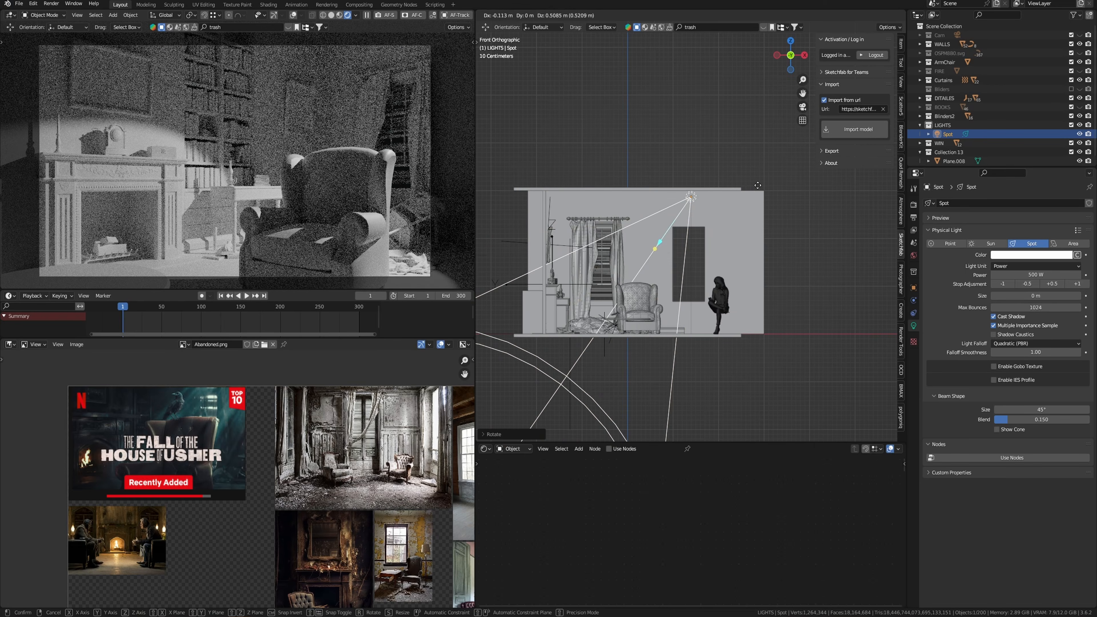
{"action": "left_click", "coordinate": [758, 185]}
Add an area light to the LIGHTS collection and place it outside the wall behind the shuttered window.
{"action": "key", "text": "grave"}
{"action": "left_click", "coordinate": [752, 194]}
{"action": "key", "text": "shift+a"}
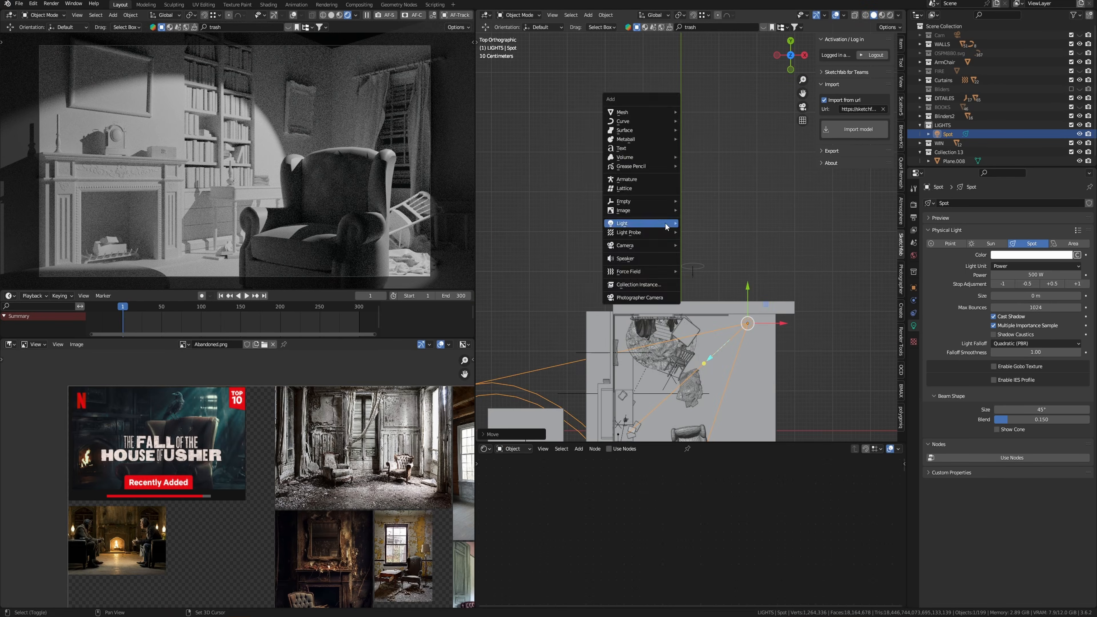
{"action": "mouse_move", "coordinate": [662, 225]}
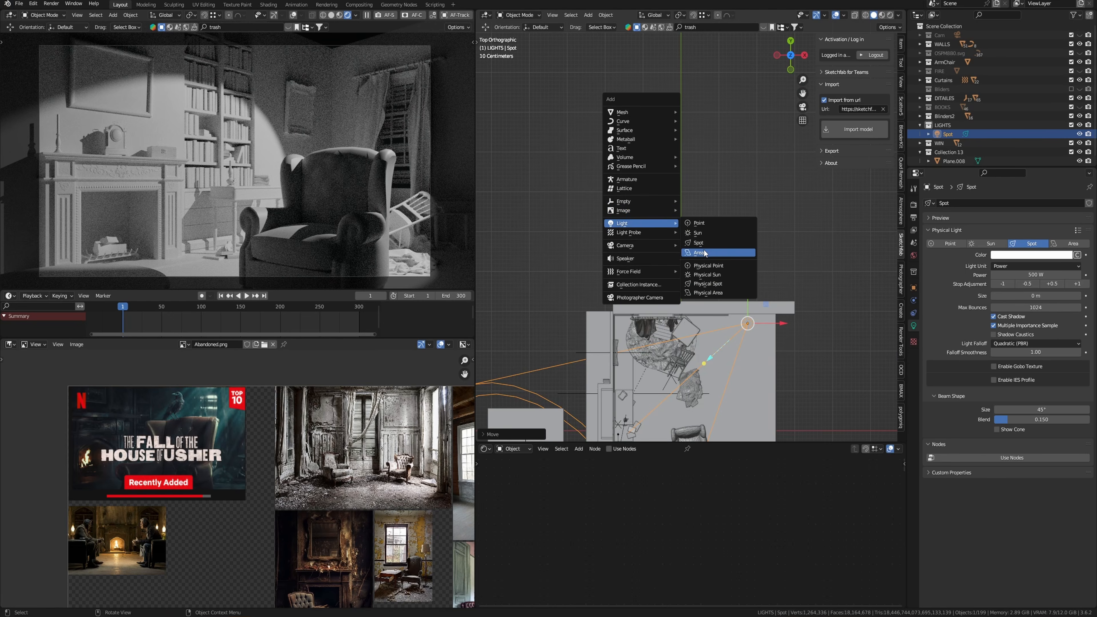
{"action": "left_click", "coordinate": [705, 253]}
{"action": "middle_click_drag", "start_coordinate": [706, 285], "coordinate": [705, 255]}
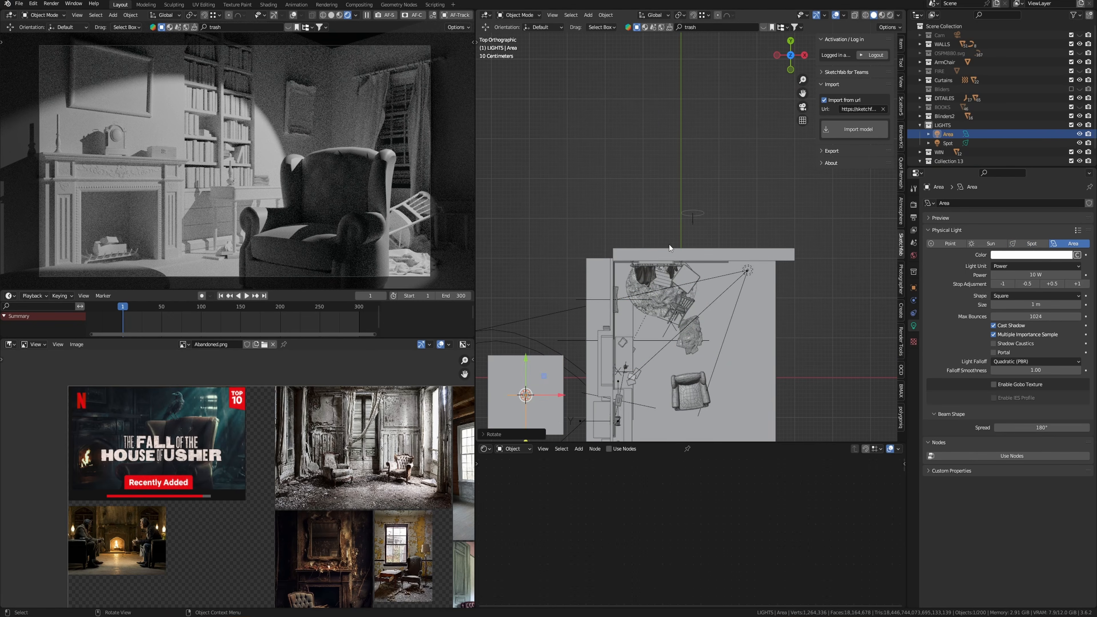
{"action": "key", "text": "g"}
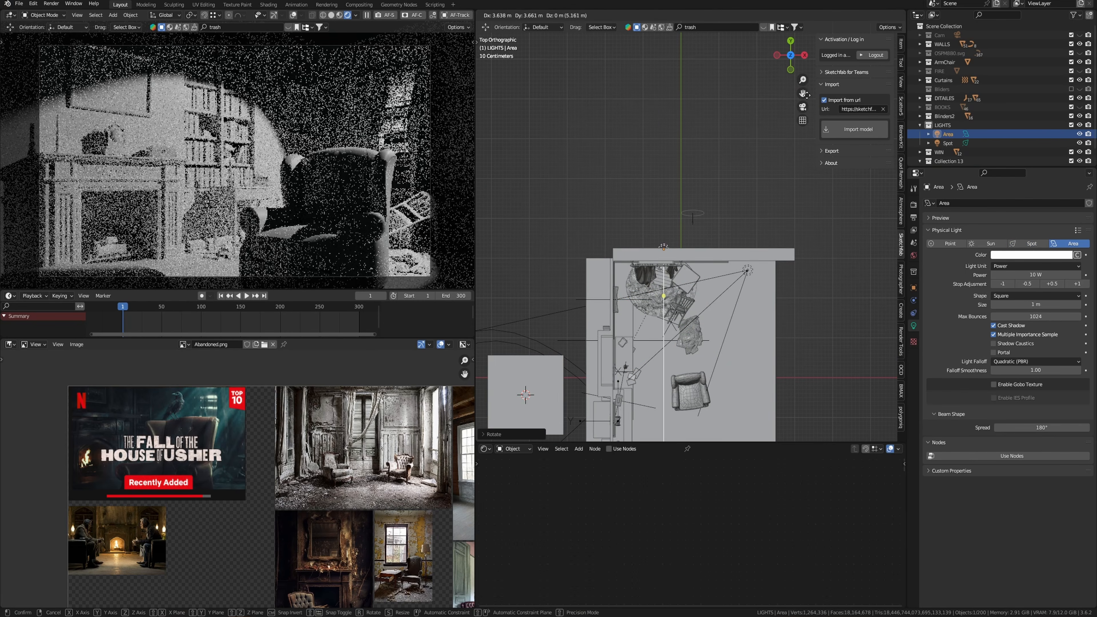
{"action": "left_click", "coordinate": [807, 95]}
Align the area light with the shuttered window as seen from behind and scale it to the opening.
{"action": "middle_click_drag", "start_coordinate": [807, 95], "coordinate": [721, 48]}
{"action": "left_click_drag", "start_coordinate": [723, 209], "coordinate": [705, 181]}
{"action": "key", "text": "ctrl+KP_1"}
{"action": "key", "text": "s"}
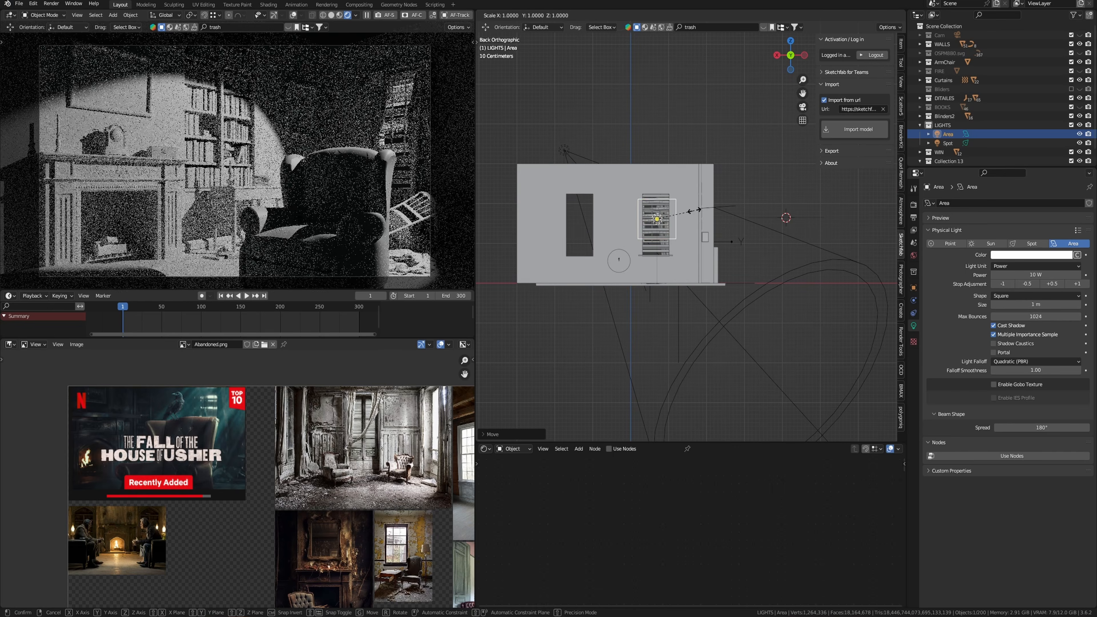
{"action": "left_click", "coordinate": [694, 211]}
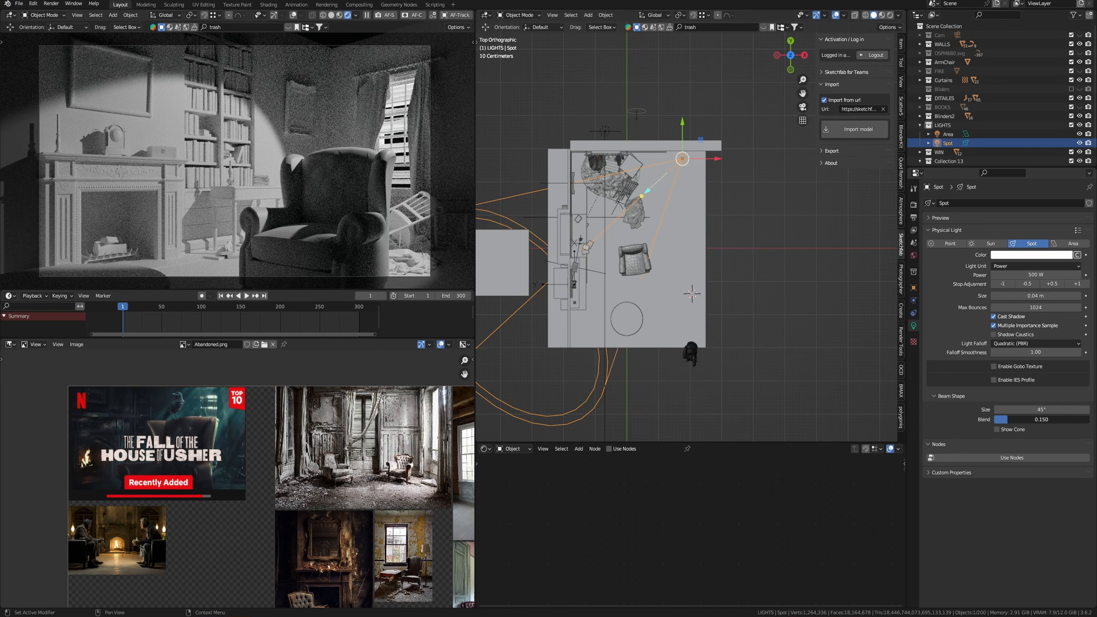
Set the spot light's beam size to 34.7° and blend to 1.000, and rotate it more steeply downward.
{"action": "mouse_move", "coordinate": [1010, 419]}
{"action": "left_mouse_down"}
{"action": "mouse_move", "coordinate": [1090, 418]}
{"action": "mouse_move", "coordinate": [1018, 410]}
{"action": "left_mouse_up"}
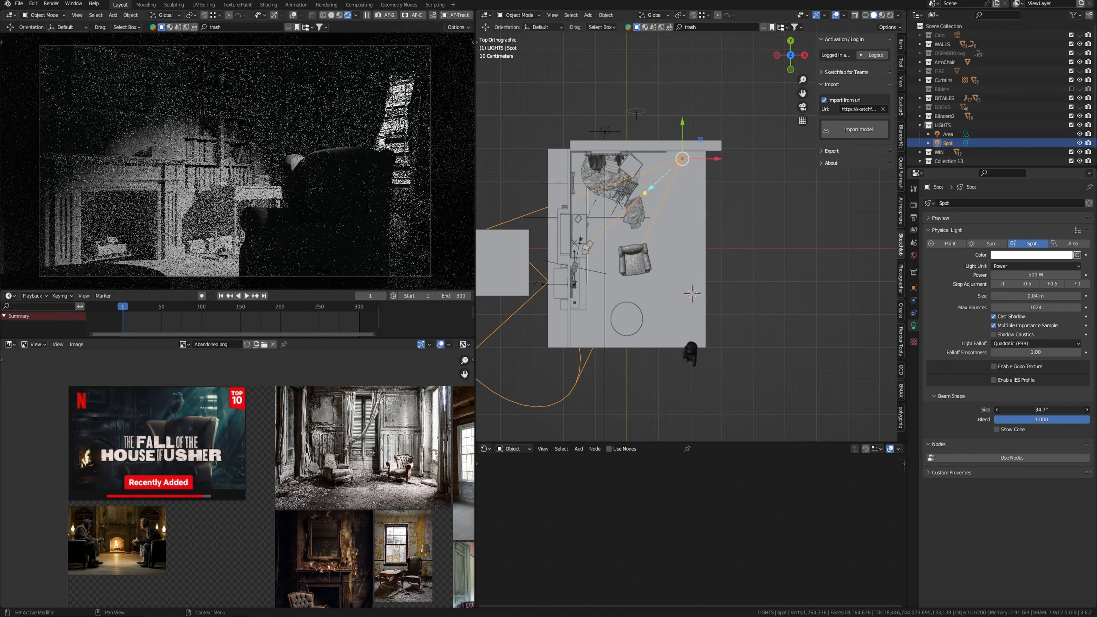
{"action": "key", "text": "KP_1"}
{"action": "key", "text": "r"}
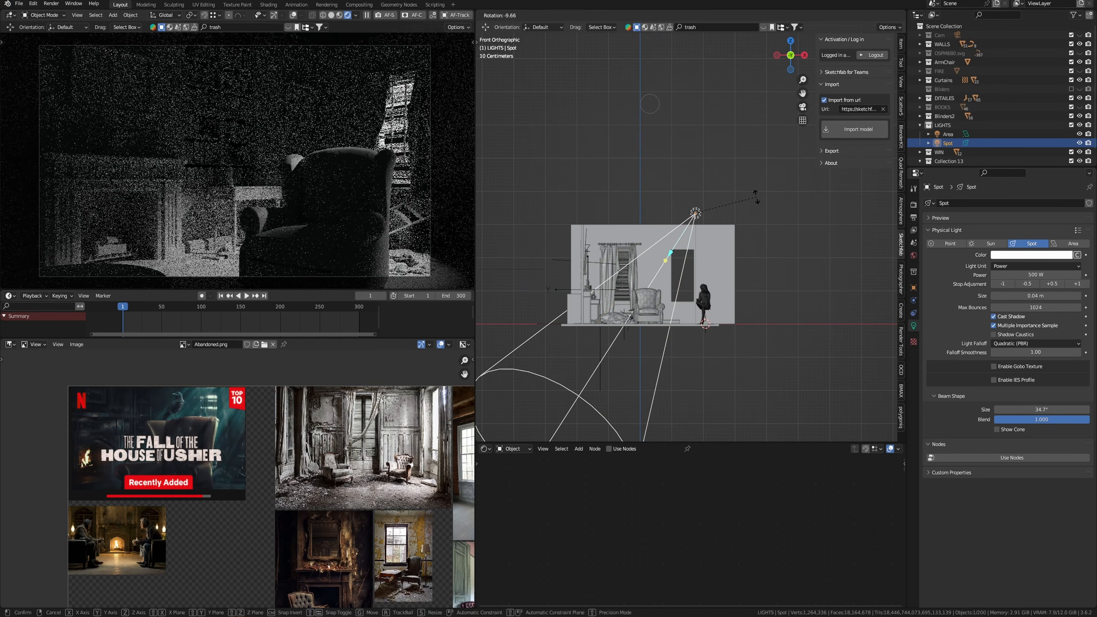
{"action": "left_click", "coordinate": [752, 238]}
Shift the spot light slightly in plan and set its color to hue 0.523, saturation 0.421 and value 1.000.
{"action": "key", "text": "KP_7"}
{"action": "key", "text": "g"}
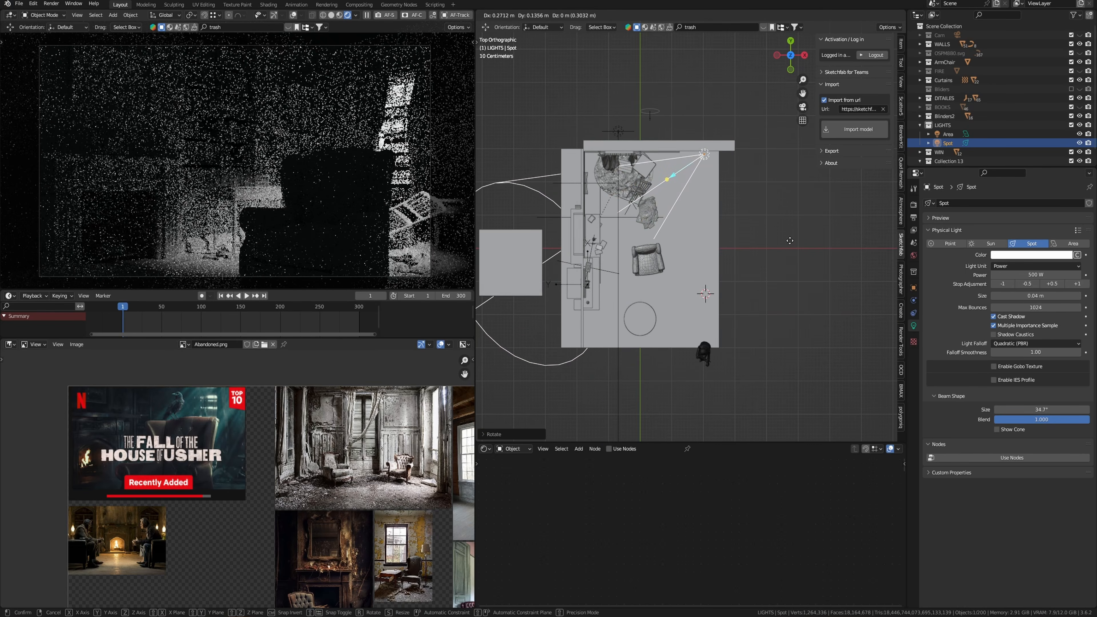
{"action": "left_click", "coordinate": [796, 246]}
{"action": "left_click", "coordinate": [1031, 255]}
{"action": "left_click_drag", "start_coordinate": [1031, 169], "coordinate": [1034, 156]}
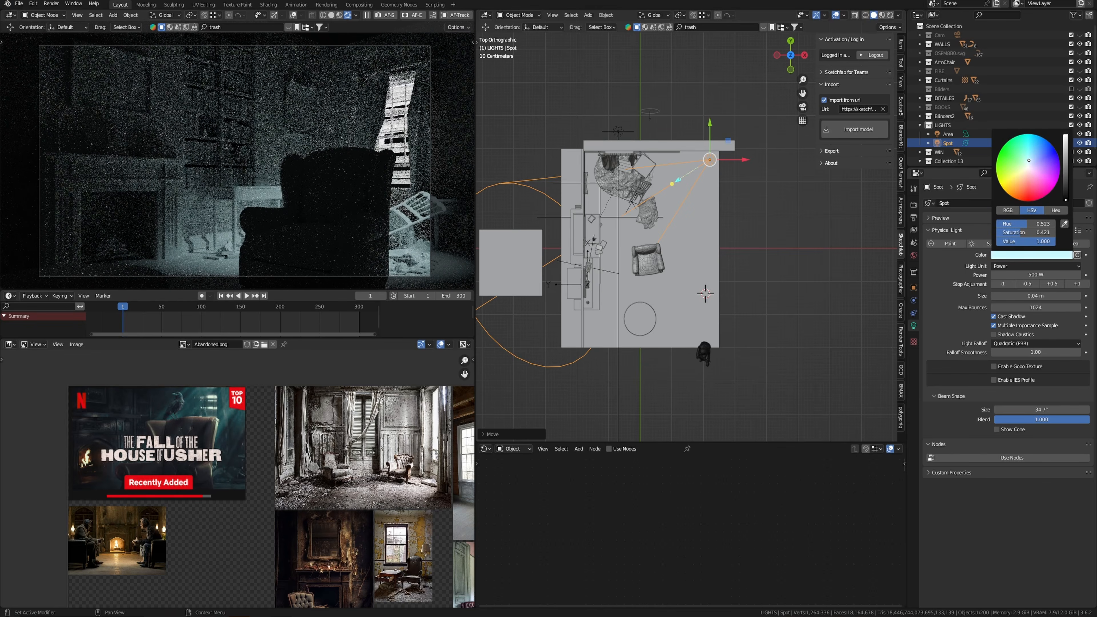
Add a point light and place it inside the fireplace opening above the logs.
{"action": "key", "text": "shift+a"}
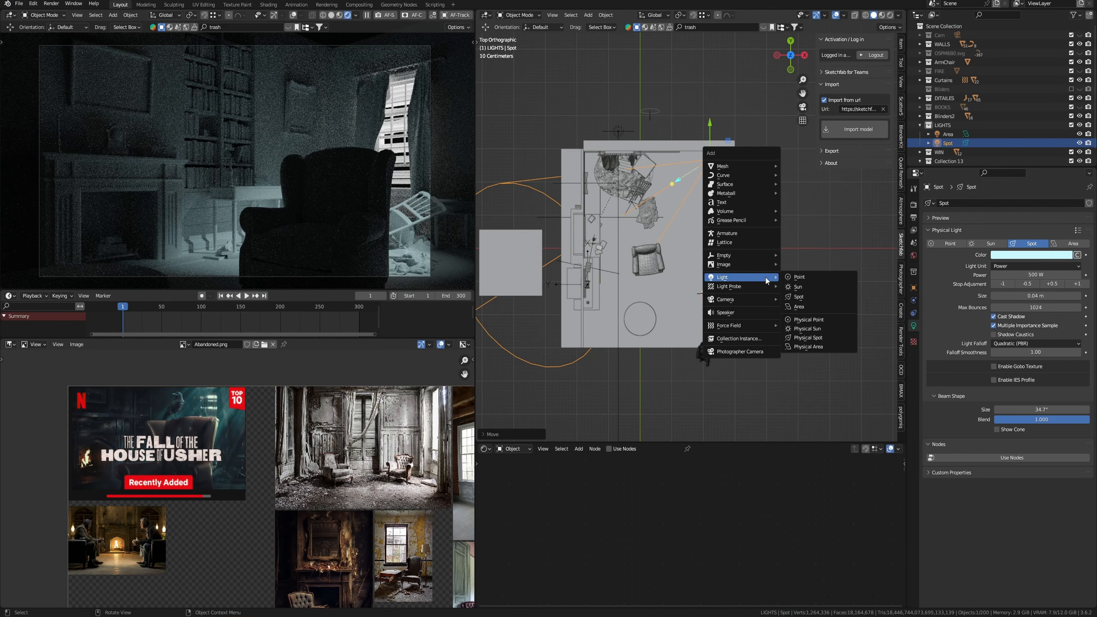
{"action": "left_click", "coordinate": [793, 277]}
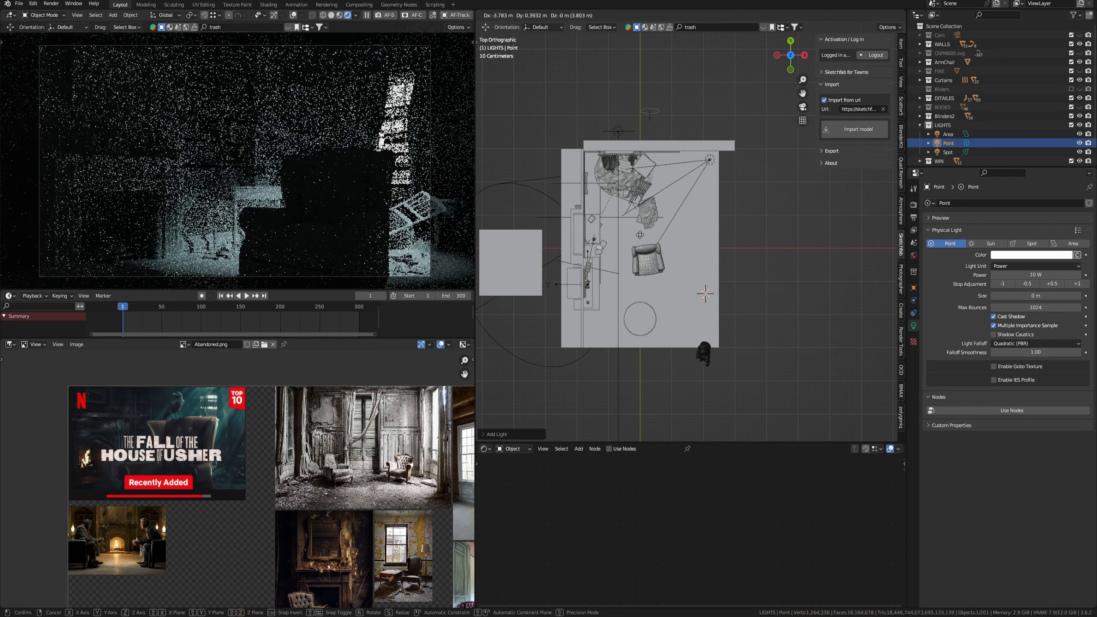
{"action": "middle_click_drag", "start_coordinate": [665, 260], "coordinate": [767, 252]}
{"action": "scroll", "coordinate": [734, 255], "scroll_direction": "up", "scroll_amount": 4}
{"action": "left_click_drag", "start_coordinate": [642, 270], "coordinate": [691, 233]}
{"action": "key", "text": "KP_Decimal"}
{"action": "left_click_drag", "start_coordinate": [676, 182], "coordinate": [675, 176]}
Set the fireplace point light's size to 0.21 m, its power to 2 W and its color to orange.
{"action": "left_click_drag", "start_coordinate": [1026, 296], "coordinate": [1041, 296]}
{"action": "left_click", "coordinate": [1031, 255]}
{"action": "left_click", "coordinate": [1019, 184]}
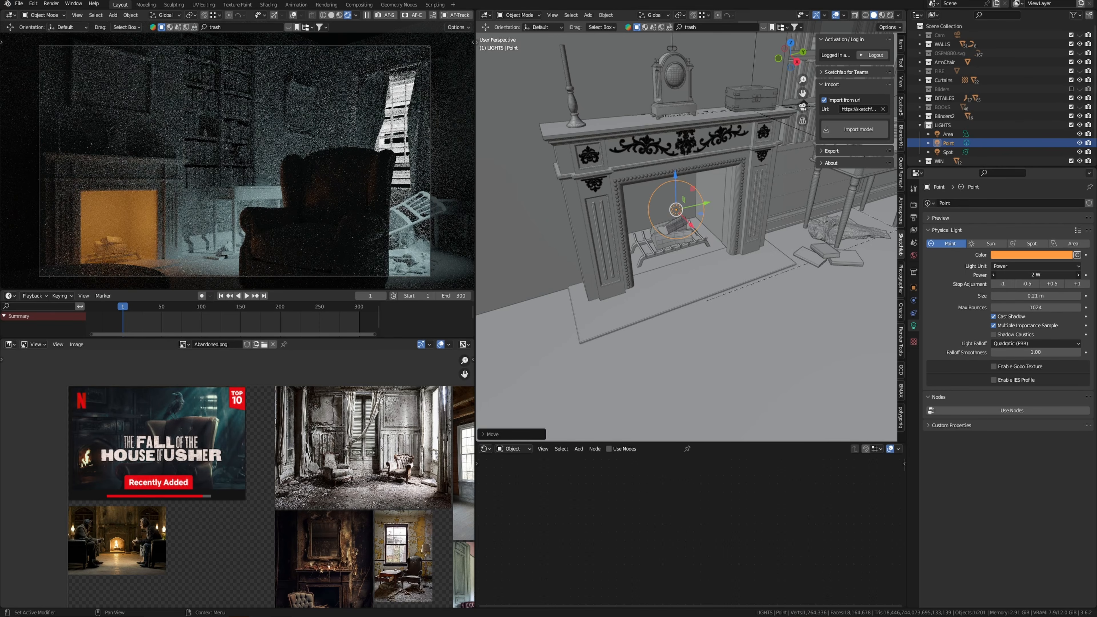
Add a second area light in front of the armchair and raise it above the floor.
{"action": "key", "text": "KP_7"}
{"action": "key", "text": "shift+a"}
{"action": "mouse_move", "coordinate": [650, 248]}
{"action": "left_click", "coordinate": [730, 283]}
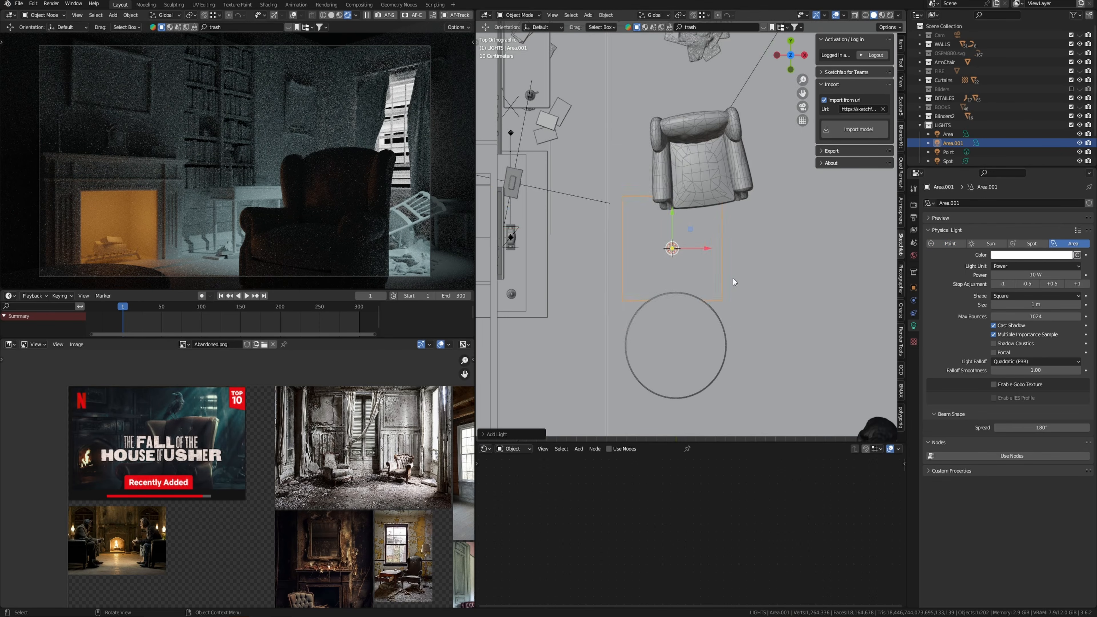
{"action": "scroll", "coordinate": [734, 278], "scroll_direction": "down", "scroll_amount": 2}
{"action": "middle_click_drag", "start_coordinate": [733, 278], "coordinate": [728, 194]}
{"action": "key", "text": "KP_1"}
{"action": "left_click_drag", "start_coordinate": [679, 223], "coordinate": [679, 147]}
{"action": "key", "text": "KP_7"}
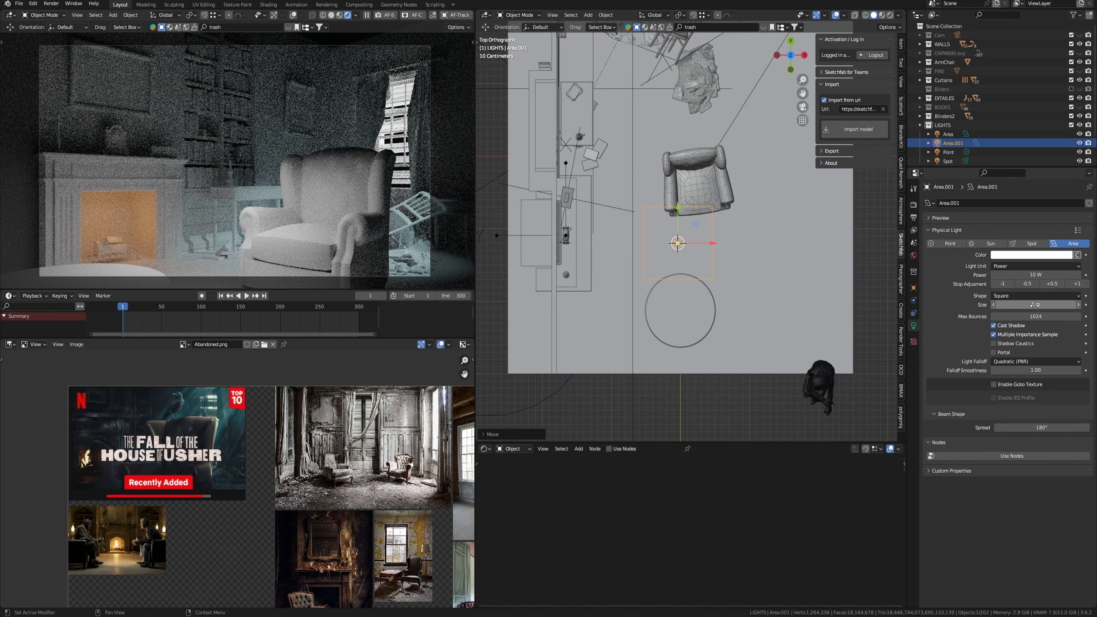
Set the second area light to 1 W with hue 0.094 and saturation 0.503, and move it over the armchair.
{"action": "left_click", "coordinate": [1037, 275]}
{"action": "left_click_drag", "start_coordinate": [697, 223], "coordinate": [711, 171]}
{"action": "middle_click_drag", "start_coordinate": [757, 212], "coordinate": [744, 190], "text": "shift"}
{"action": "left_click", "coordinate": [1029, 255]}
{"action": "left_click_drag", "start_coordinate": [1019, 175], "coordinate": [1022, 174]}
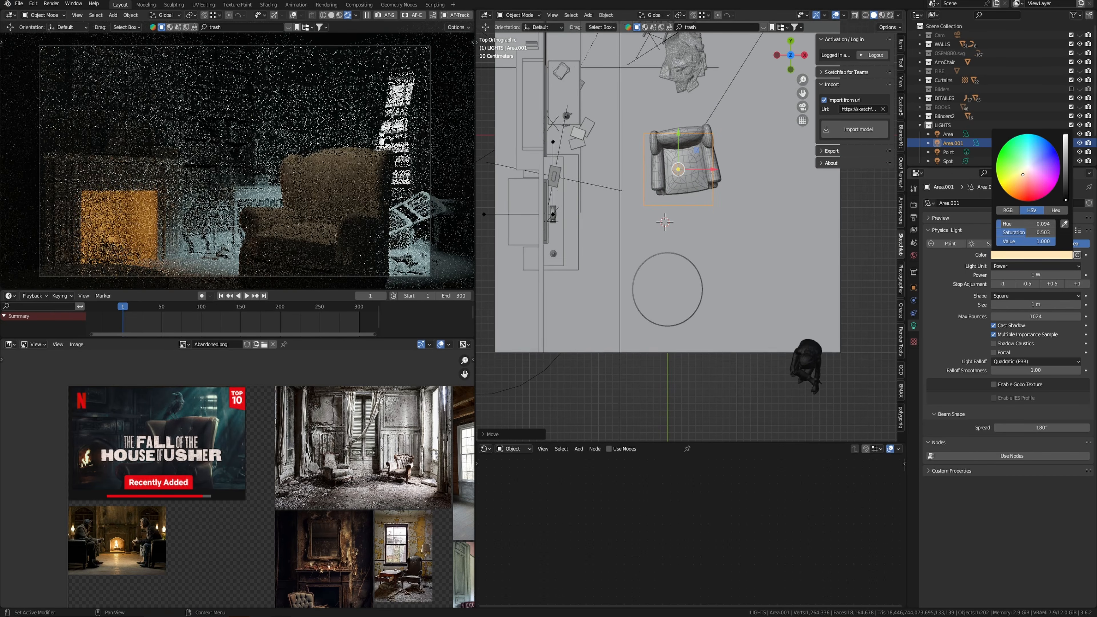
Move the warm area light between the fireplace and the armchair and rotate it to face the chair.
{"action": "middle_click_drag", "start_coordinate": [771, 205], "coordinate": [759, 108]}
{"action": "key", "text": "r"}
{"action": "left_click", "coordinate": [743, 225]}
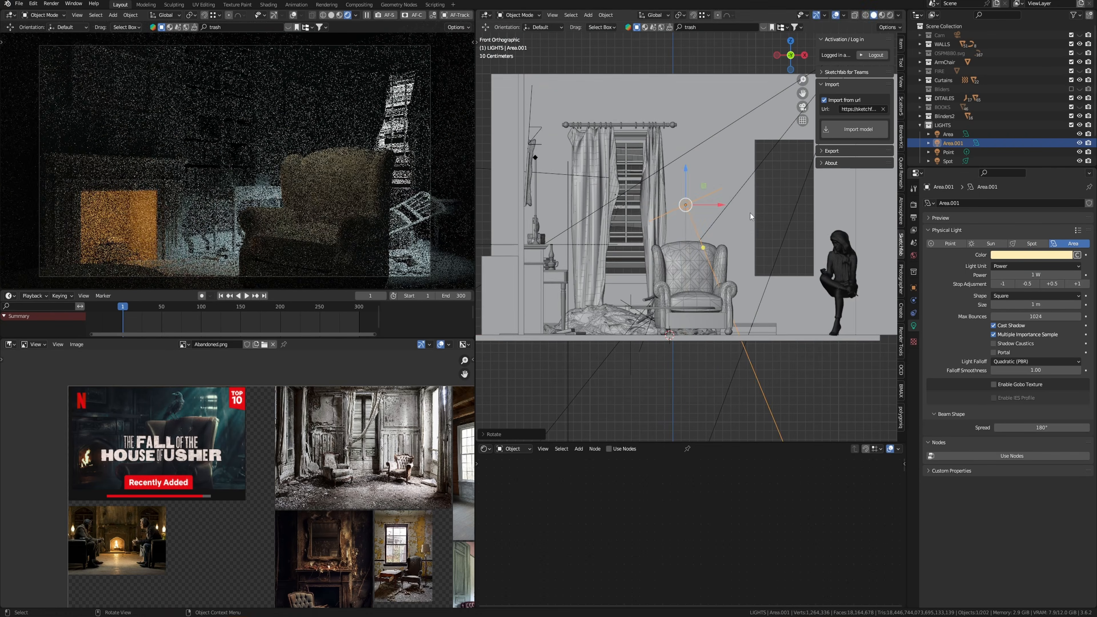
{"action": "key", "text": "g"}
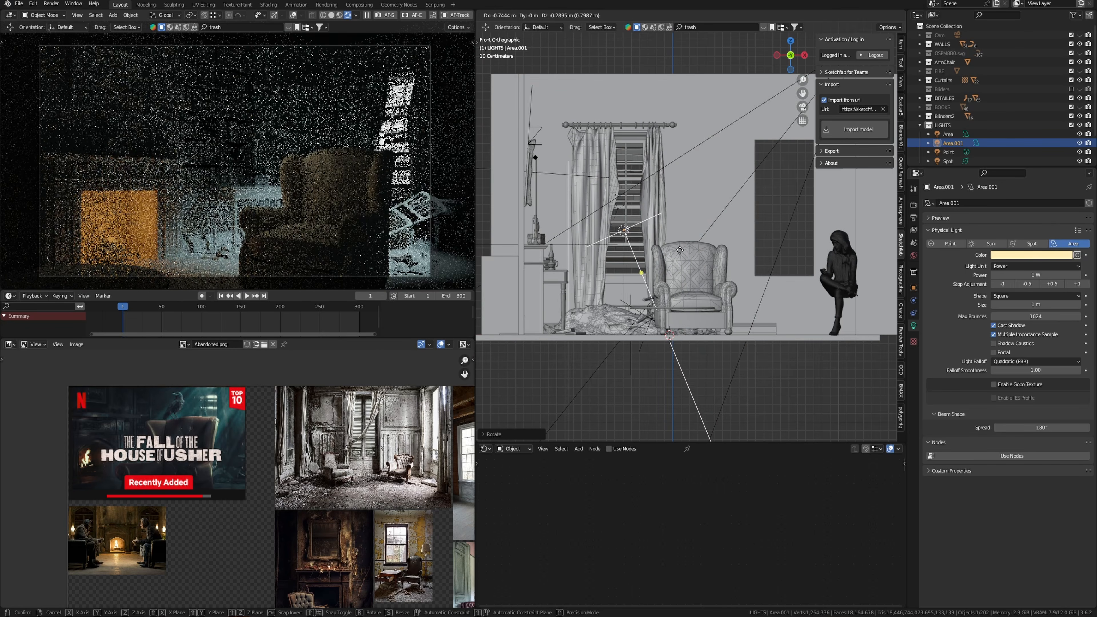
{"action": "left_click", "coordinate": [683, 252]}
{"action": "key", "text": "r"}
{"action": "left_click", "coordinate": [712, 249]}
Change the armchair's warm area light to a more saturated orange.
{"action": "key", "text": "grave"}
{"action": "left_click", "coordinate": [713, 225]}
{"action": "left_click", "coordinate": [1031, 255]}
{"action": "left_click", "coordinate": [1021, 183]}
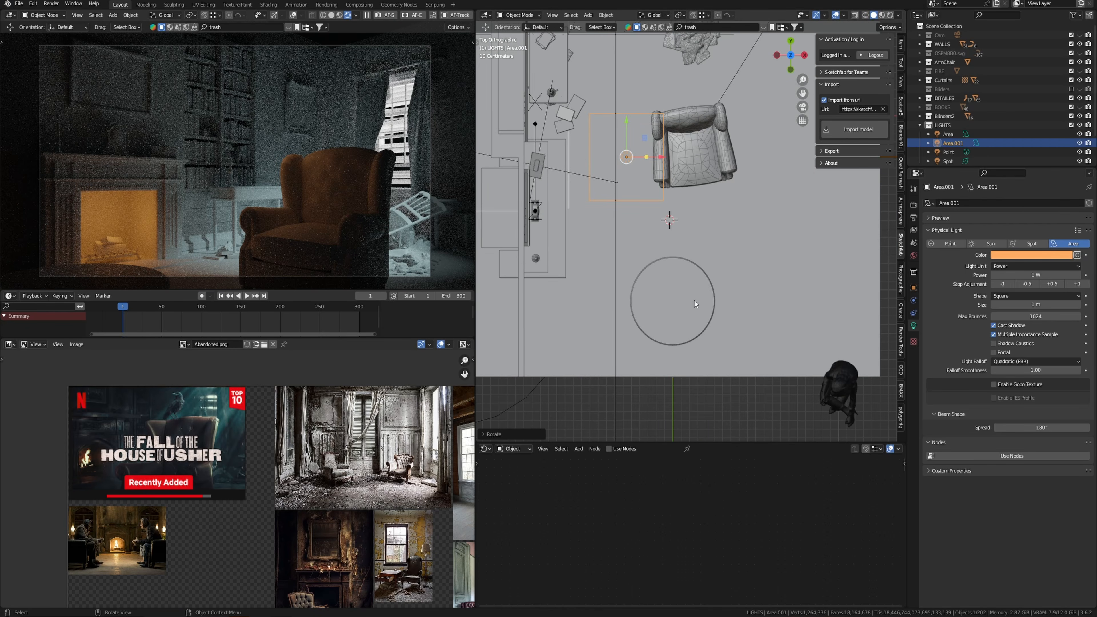
Duplicate the orange area light to the armchair's opposite side and rotate the copy to face back toward the fireplace.
{"action": "scroll", "coordinate": [696, 303], "scroll_direction": "down", "scroll_amount": 2}
{"action": "key", "text": "shift+d"}
{"action": "left_click", "coordinate": [789, 247]}
{"action": "middle_click_drag", "start_coordinate": [789, 246], "coordinate": [734, 213]}
{"action": "key", "text": "r"}
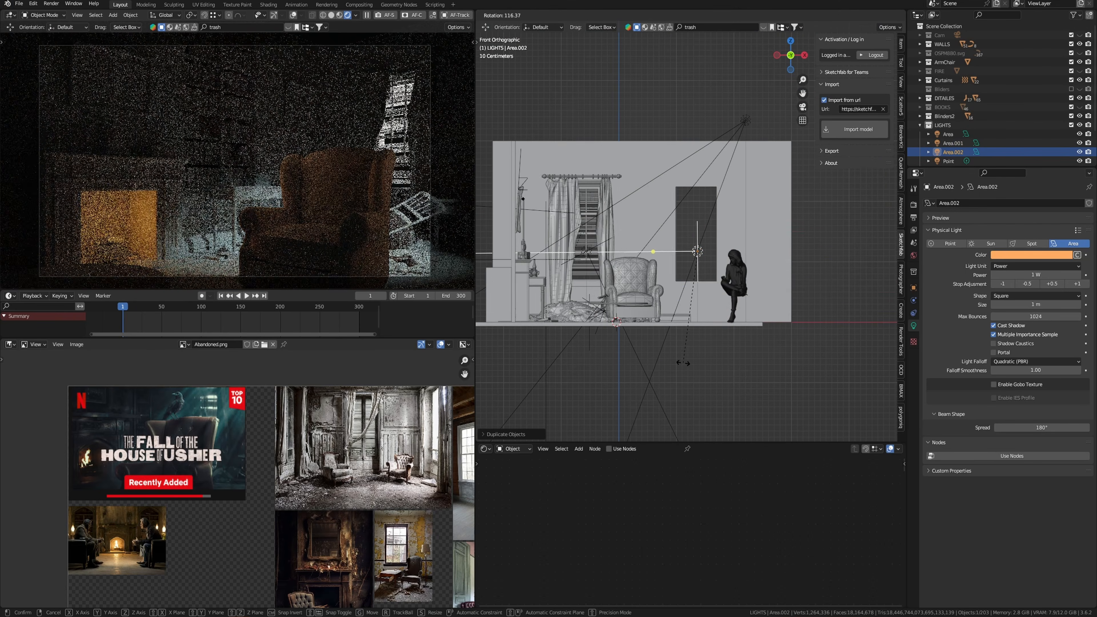
{"action": "left_click", "coordinate": [687, 363]}
Give the duplicated area light the spot light's pale cyan color and move it closer to the armchair.
{"action": "middle_click_drag", "start_coordinate": [686, 362], "coordinate": [688, 383], "text": "alt"}
{"action": "left_click", "coordinate": [745, 61]}
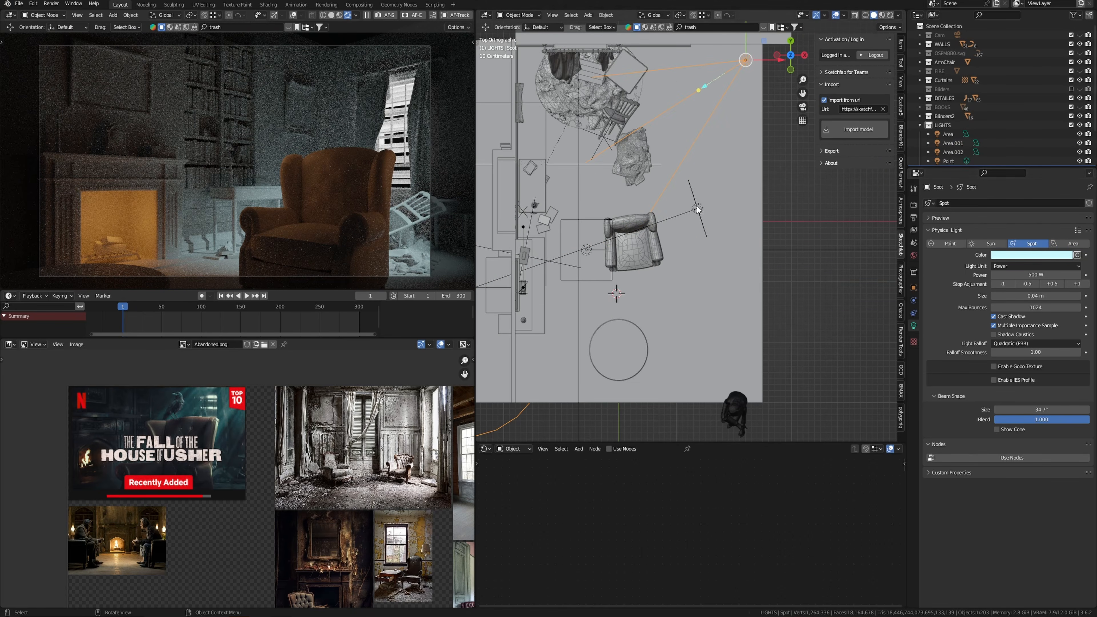
{"action": "key", "text": "ctrl+z"}
{"action": "scroll", "coordinate": [691, 233], "scroll_direction": "up", "scroll_amount": 2}
{"action": "left_click_drag", "start_coordinate": [700, 203], "coordinate": [691, 238]}
{"action": "middle_click_drag", "start_coordinate": [691, 242], "coordinate": [715, 185]}
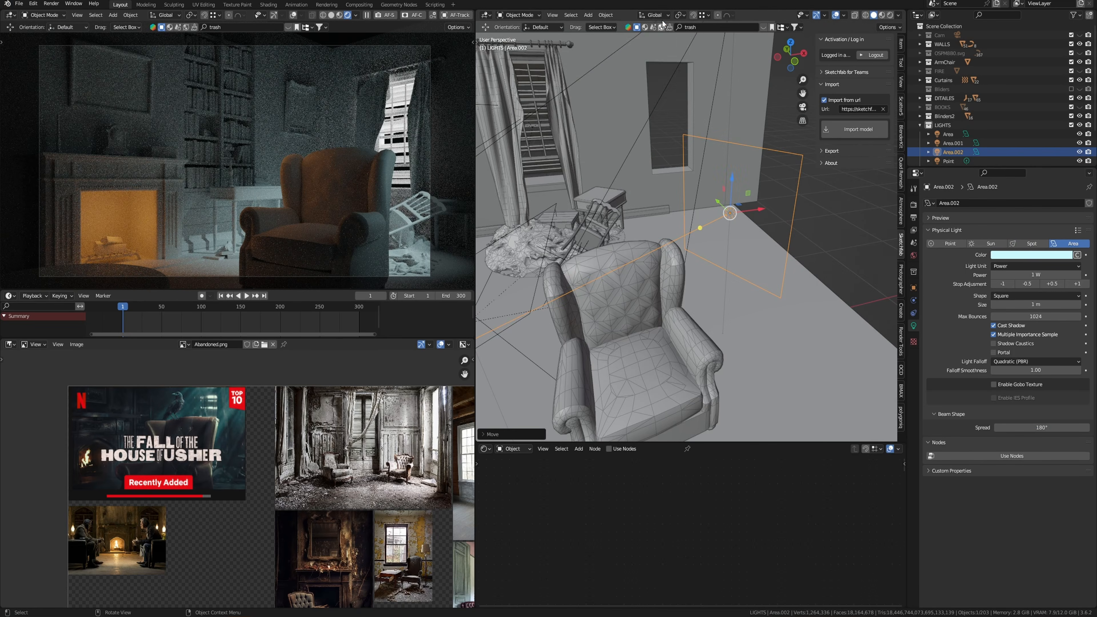
Switch the transform orientation to Local and narrow the cyan area light along its Y axis.
{"action": "left_click", "coordinate": [655, 15]}
{"action": "left_click", "coordinate": [653, 53]}
{"action": "middle_click_drag", "start_coordinate": [777, 320], "coordinate": [782, 294]}
{"action": "key", "text": "s"}
{"action": "key", "text": "y"}
{"action": "left_click", "coordinate": [740, 277]}
Lower the cyan area light, rotate it toward the armchair and position it just behind the chair's back corner.
{"action": "left_click_drag", "start_coordinate": [720, 293], "coordinate": [714, 317]}
{"action": "key", "text": "r"}
{"action": "left_click", "coordinate": [750, 321]}
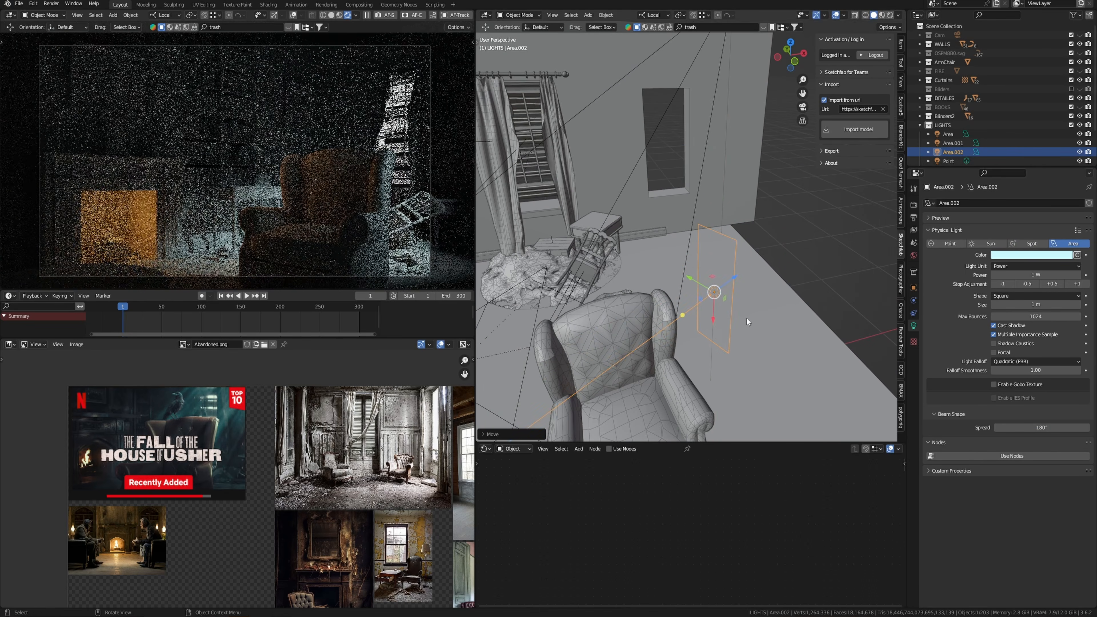
{"action": "key", "text": "KP_7"}
{"action": "key", "text": "g"}
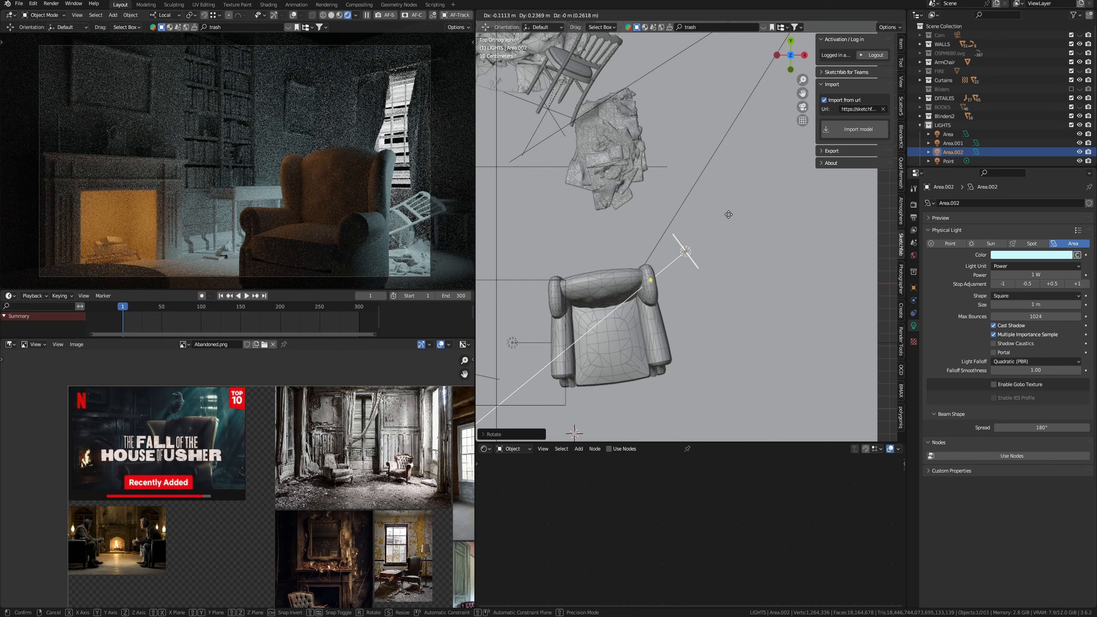
Add a second point light, place it beside the large circle on the fireplace side and adjust its height.
{"action": "key", "text": "shift+a"}
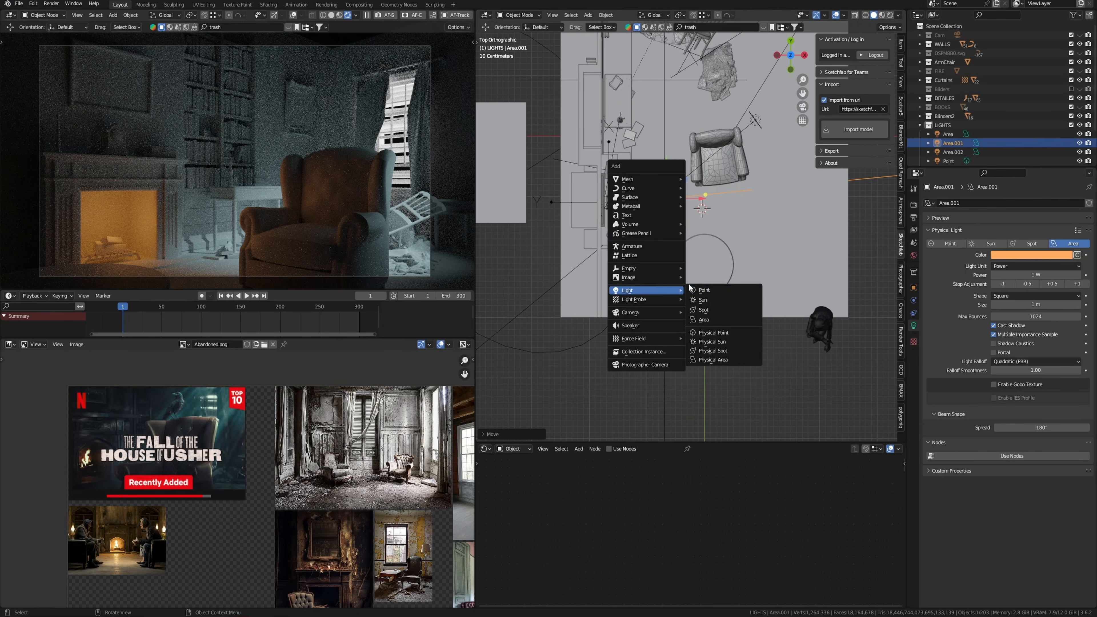
{"action": "left_click", "coordinate": [704, 290]}
{"action": "scroll", "coordinate": [687, 215], "scroll_direction": "down", "scroll_amount": 2}
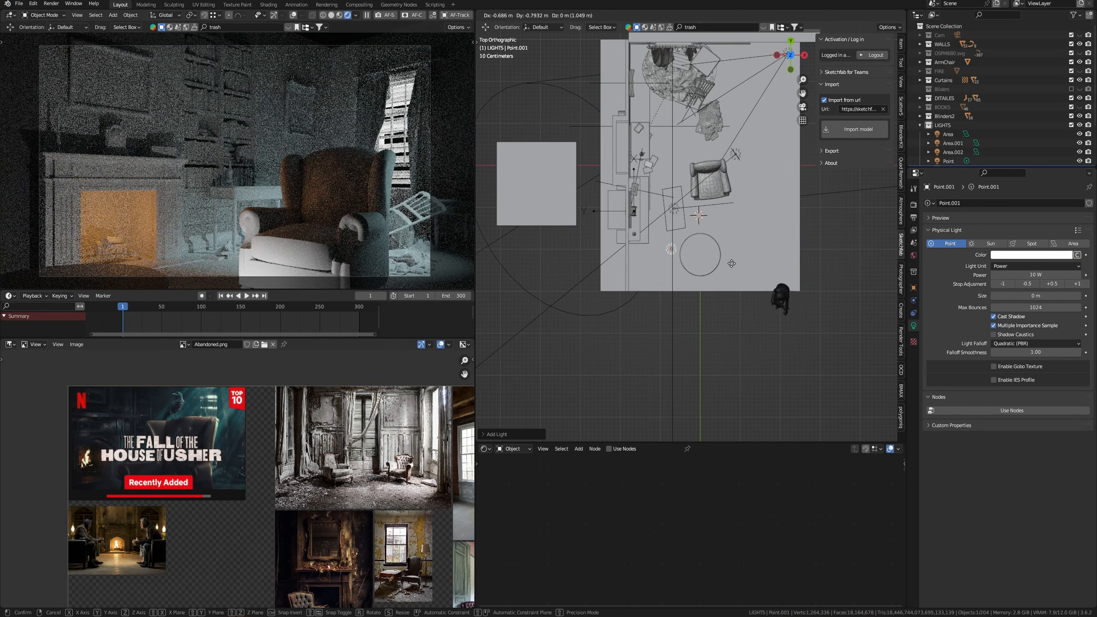
{"action": "key", "text": "KP_1"}
{"action": "key", "text": "g"}
{"action": "key", "text": "z"}
{"action": "left_click", "coordinate": [687, 201]}
{"action": "middle_click_drag", "start_coordinate": [687, 202], "coordinate": [687, 177], "text": "alt"}
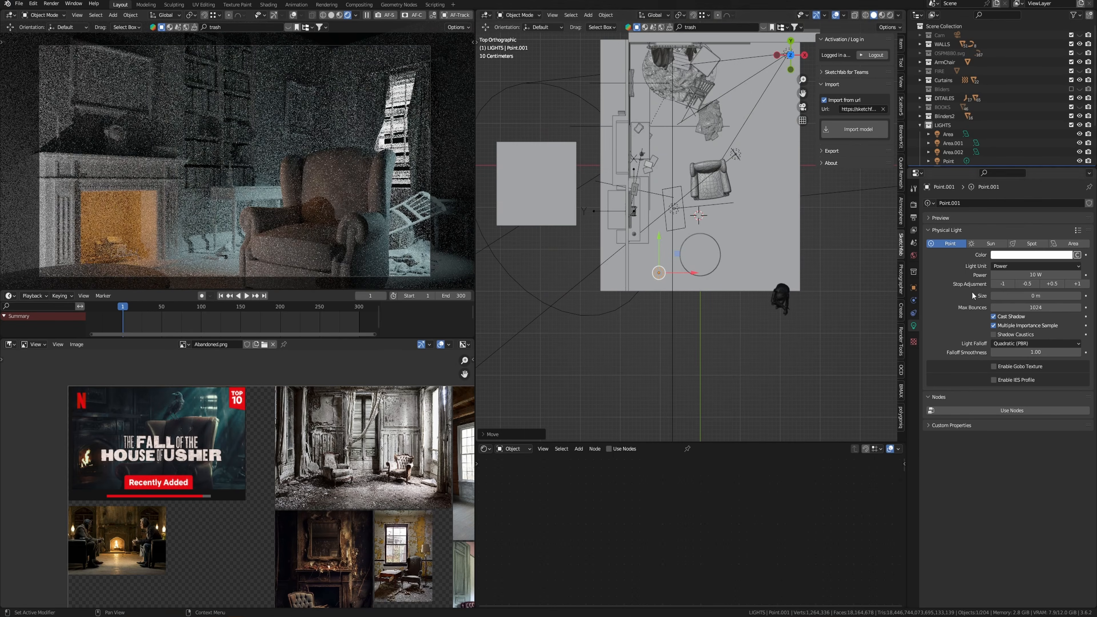
Copy the orange color from the armchair's warm area light to the new point light.
{"action": "left_click", "coordinate": [948, 134]}
{"action": "left_click", "coordinate": [953, 143]}
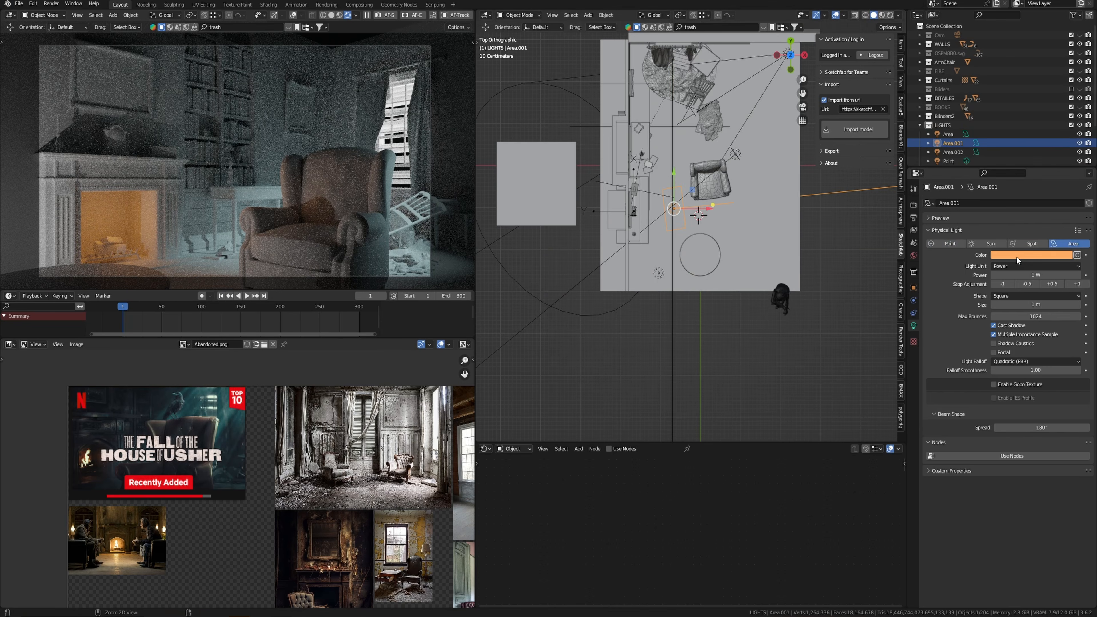
{"action": "left_click", "coordinate": [659, 273]}
{"action": "key", "text": "ctrl+v"}
Set the new point light's power to 1 W and move it about 2 m across to the circle's other side.
{"action": "left_click", "coordinate": [1032, 275]}
{"action": "type", "text": "2"}
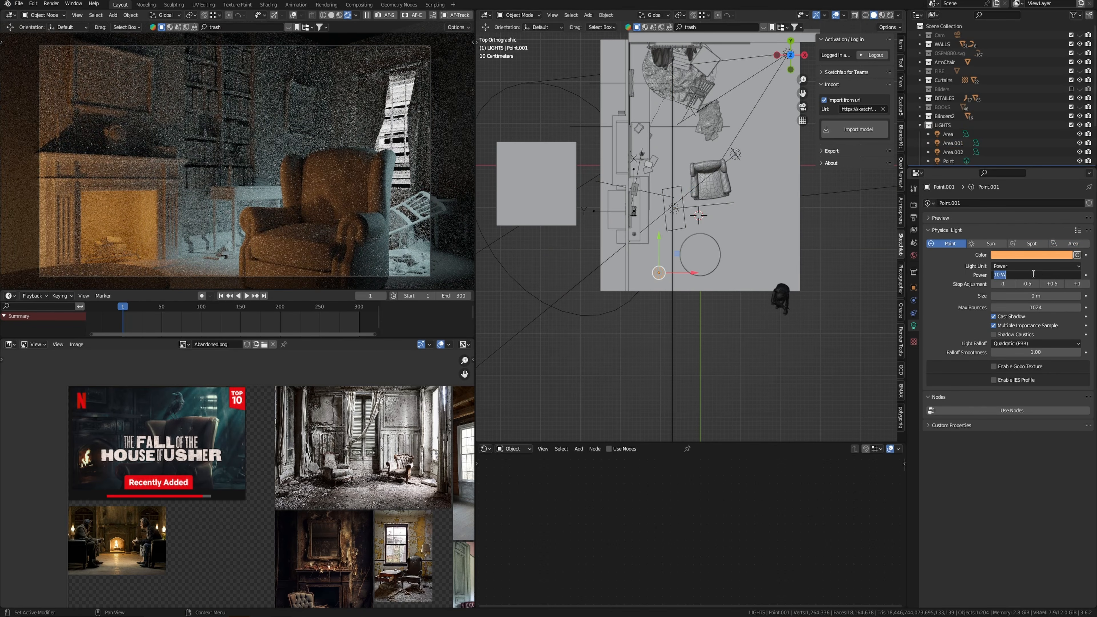
{"action": "key", "text": "Return"}
{"action": "left_click", "coordinate": [1032, 274]}
{"action": "type", "text": "1"}
{"action": "key", "text": "Return"}
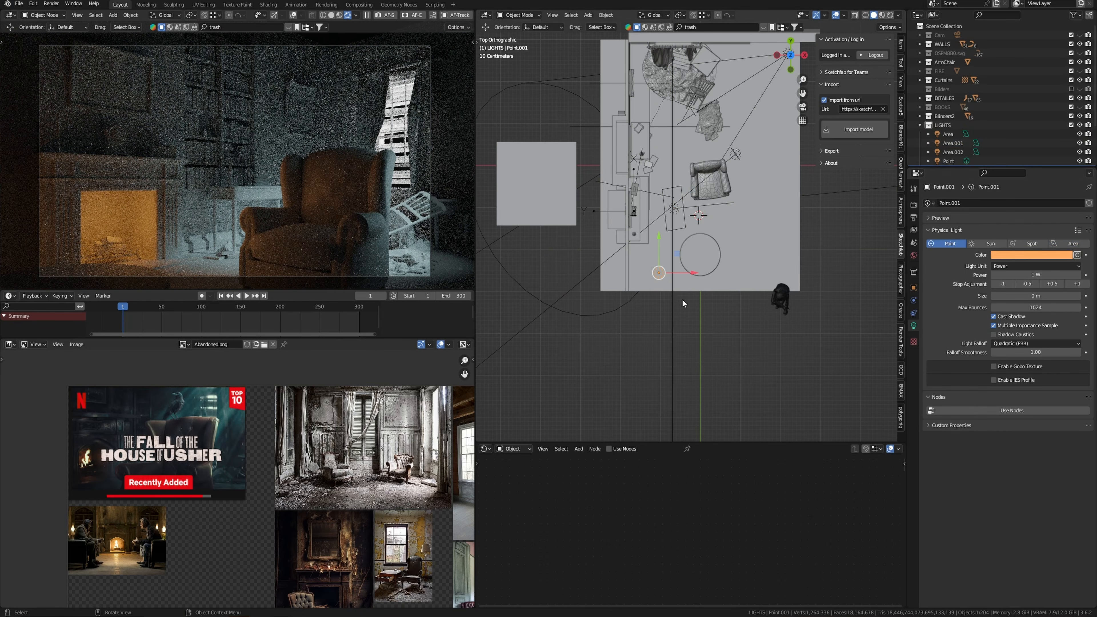
{"action": "key", "text": "g"}
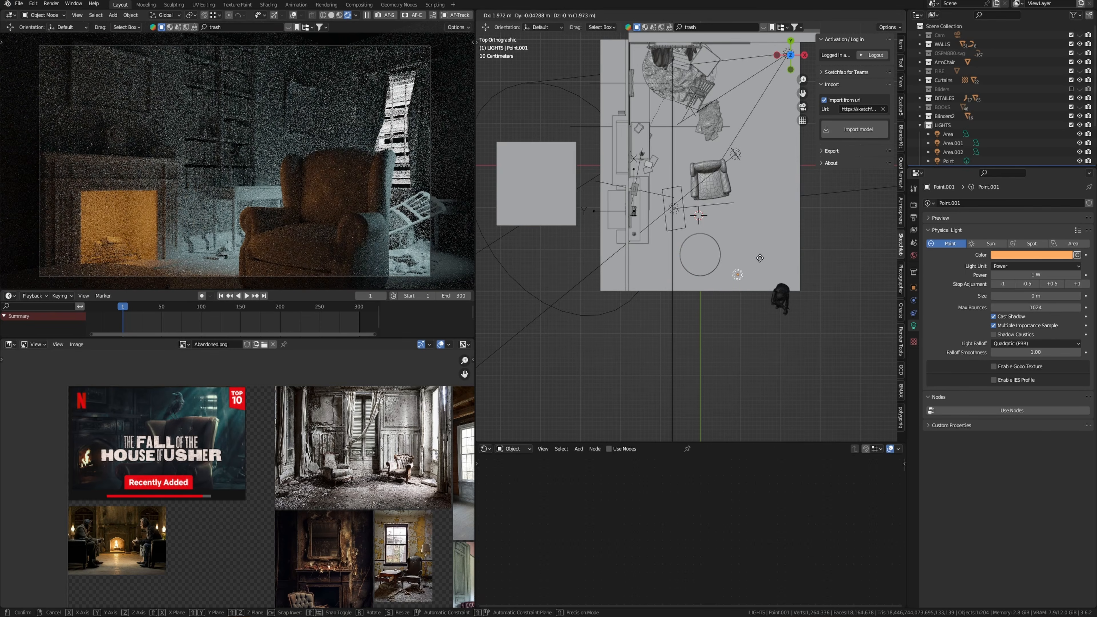
{"action": "left_click", "coordinate": [757, 258]}
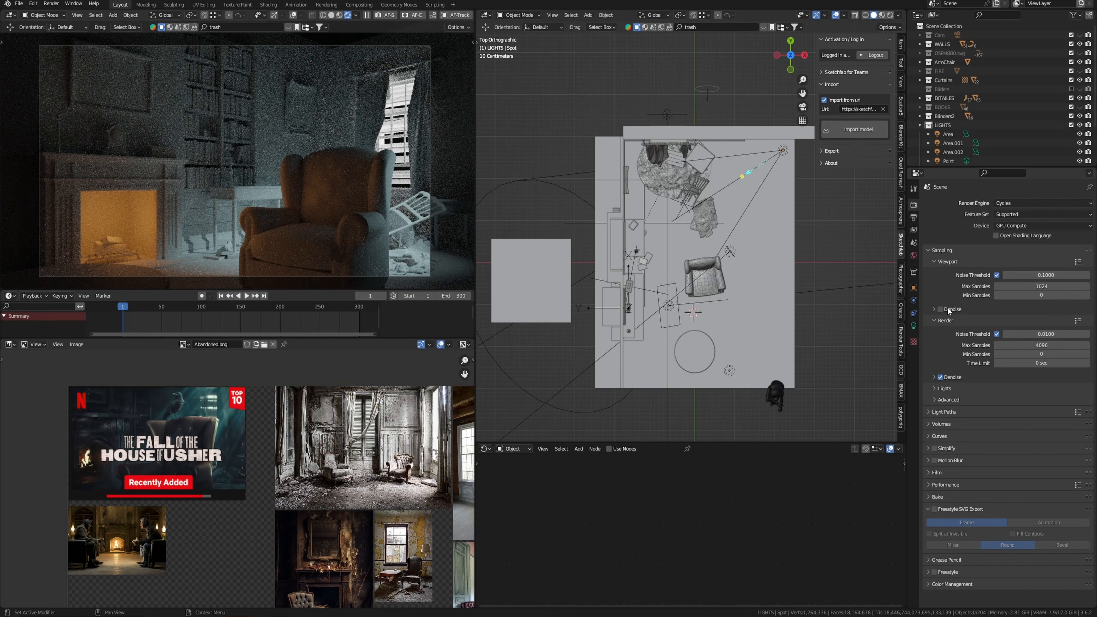
Enable viewport denoising with the OptiX denoiser and play the animation.
{"action": "left_click", "coordinate": [938, 311]}
{"action": "left_click", "coordinate": [1011, 324]}
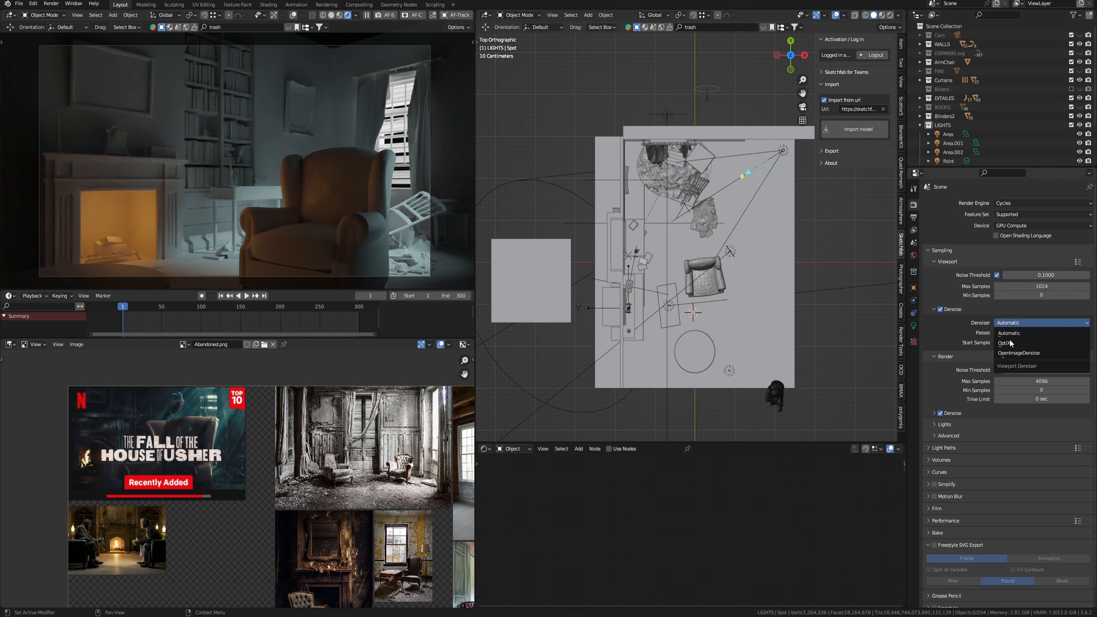
{"action": "left_click", "coordinate": [1004, 343]}
{"action": "left_click", "coordinate": [934, 309]}
{"action": "key", "text": "space"}
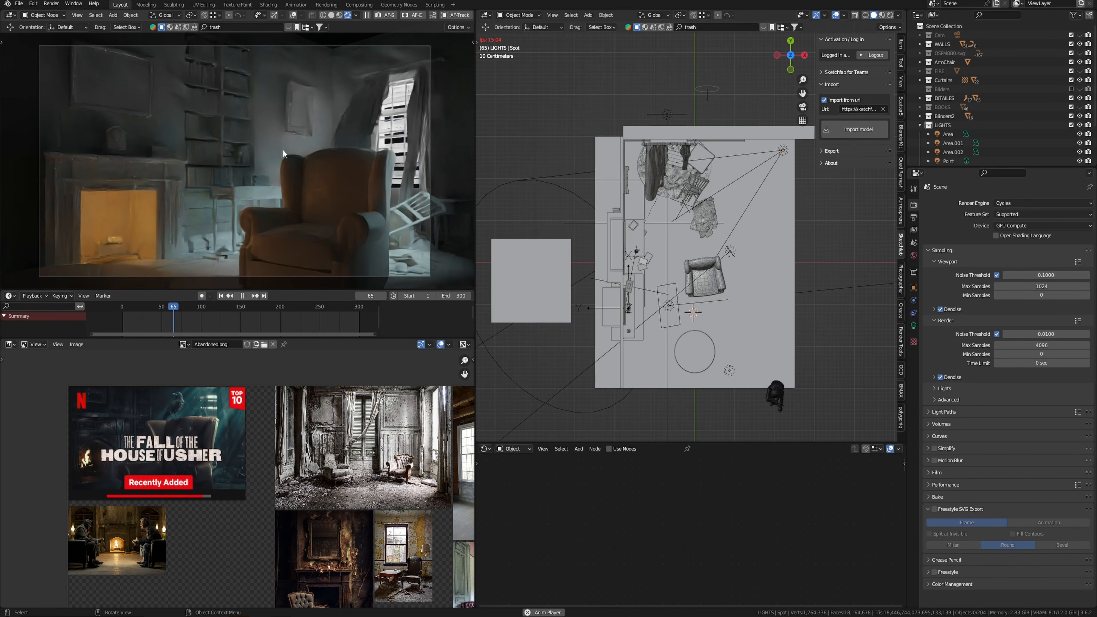
Stop the animation, return to the first frame and clear the view layer's material override.
{"action": "key", "text": "space"}
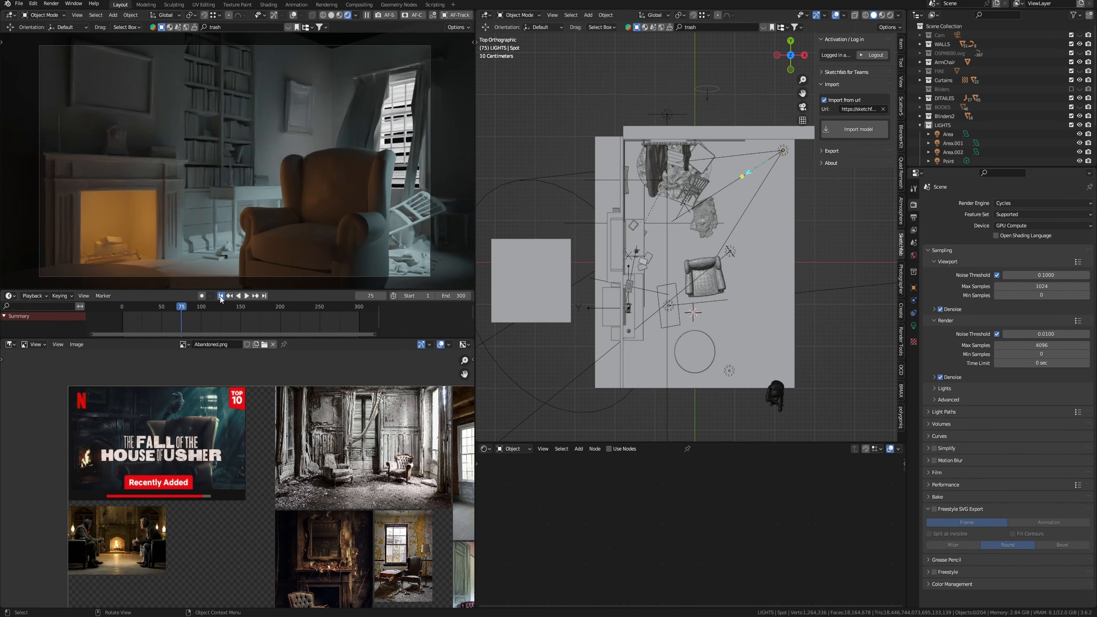
{"action": "left_click", "coordinate": [220, 297]}
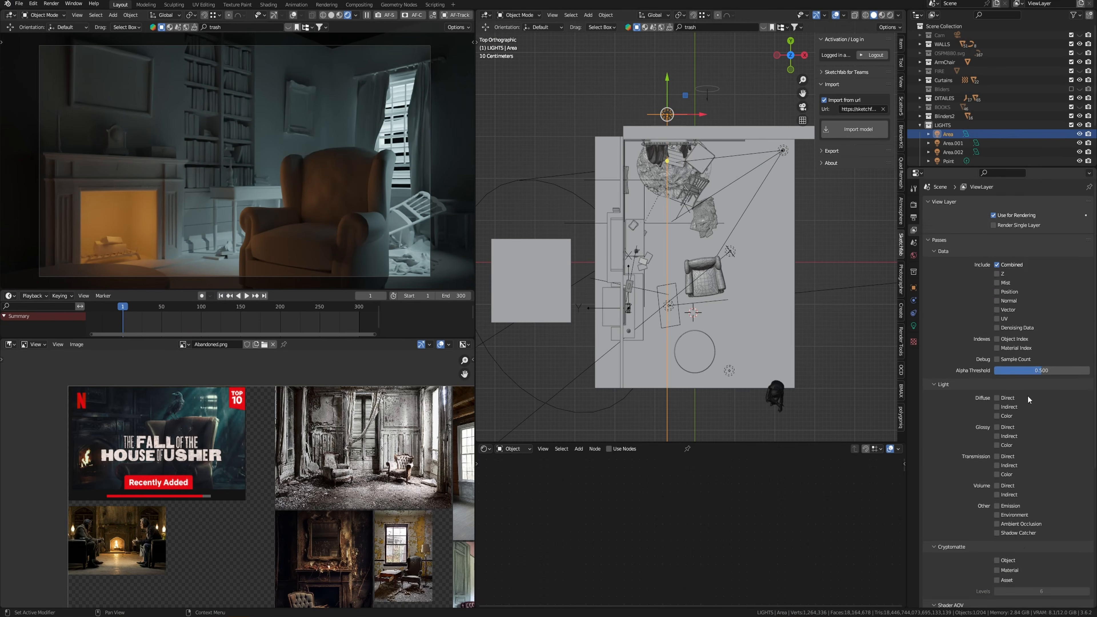
{"action": "scroll", "coordinate": [1015, 450], "scroll_direction": "down", "scroll_amount": 12}
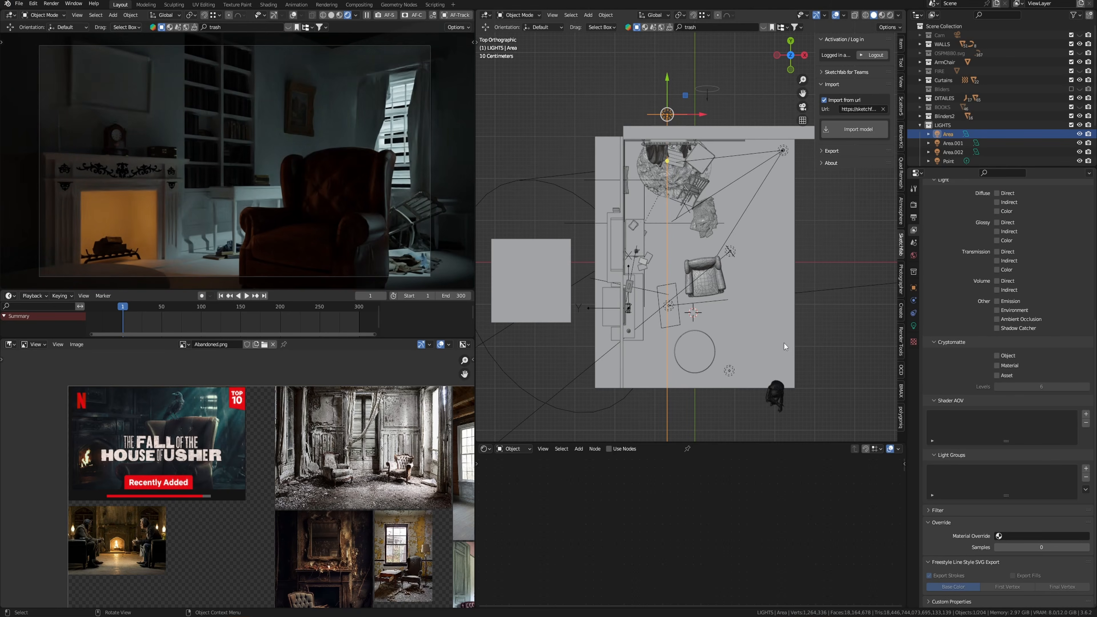
Add a cube around the whole room, scaled to about 3.14 in X and Y and 2.31 in Z.
{"action": "middle_click_drag", "start_coordinate": [785, 343], "coordinate": [738, 336], "text": "shift"}
{"action": "key", "text": "shift+a"}
{"action": "mouse_move", "coordinate": [699, 202]}
{"action": "left_click", "coordinate": [752, 213]}
{"action": "middle_click_drag", "start_coordinate": [754, 273], "coordinate": [748, 204]}
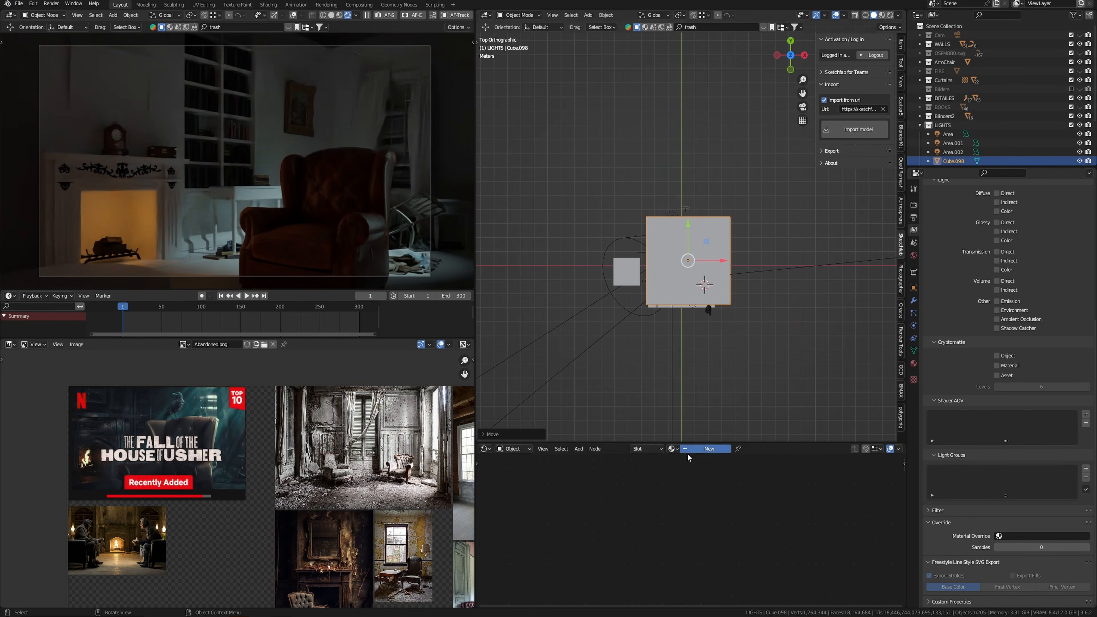
Create a new material on the cube and delete its Principled BSDF node.
{"action": "left_click", "coordinate": [689, 451]}
{"action": "scroll", "coordinate": [714, 528], "scroll_direction": "down", "scroll_amount": 3}
{"action": "scroll", "coordinate": [714, 531], "scroll_direction": "up", "scroll_amount": 1}
{"action": "middle_click_drag", "start_coordinate": [715, 601], "coordinate": [720, 508]}
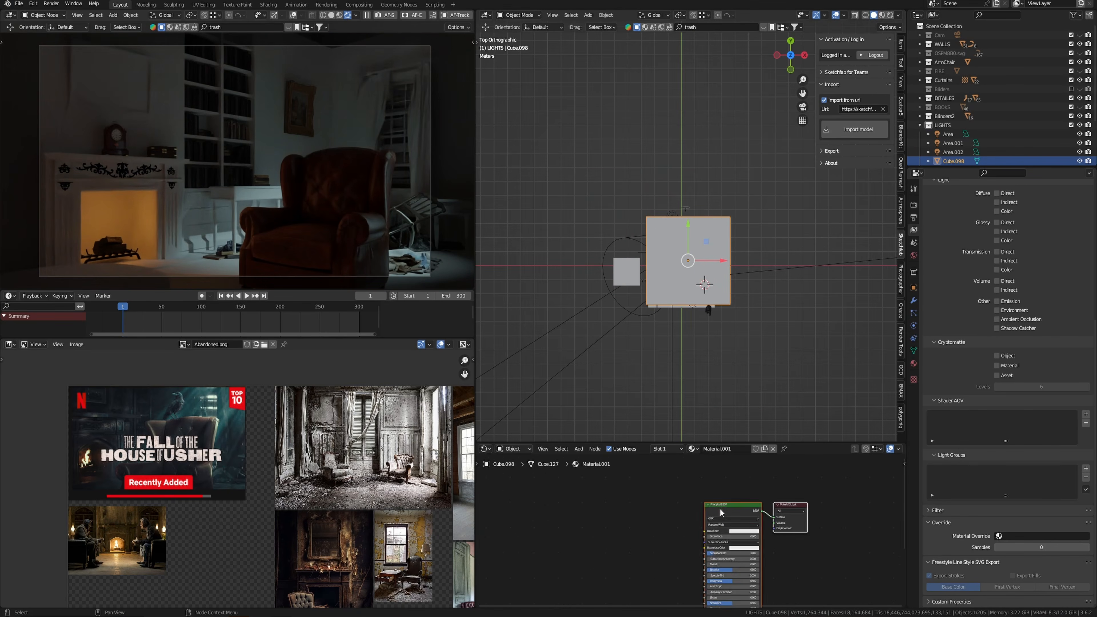
{"action": "left_click", "coordinate": [729, 503]}
{"action": "key", "text": "x"}
Add a Volume Scatter node and connect it to the Volume input of the Material Output.
{"action": "key", "text": "shift+a"}
{"action": "left_click", "coordinate": [730, 503]}
{"action": "type", "text": "vo"}
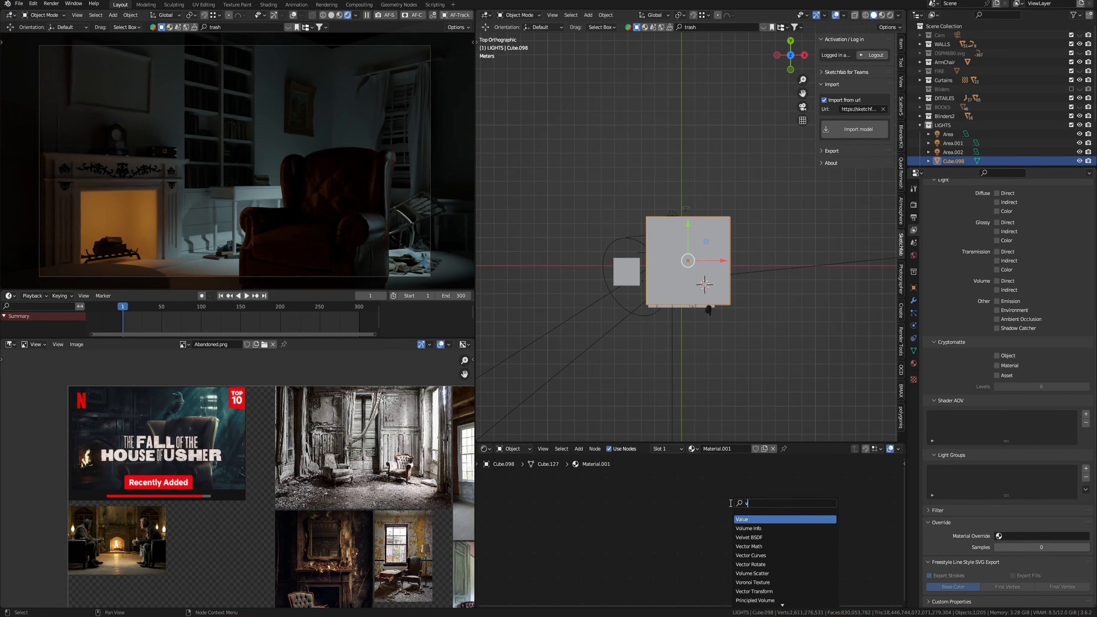
{"action": "left_click", "coordinate": [753, 528]}
{"action": "left_click", "coordinate": [757, 527]}
{"action": "scroll", "coordinate": [770, 525], "scroll_direction": "up", "scroll_amount": 4}
{"action": "left_click_drag", "start_coordinate": [780, 515], "coordinate": [743, 521]}
{"action": "scroll", "coordinate": [754, 523], "scroll_direction": "up", "scroll_amount": 1}
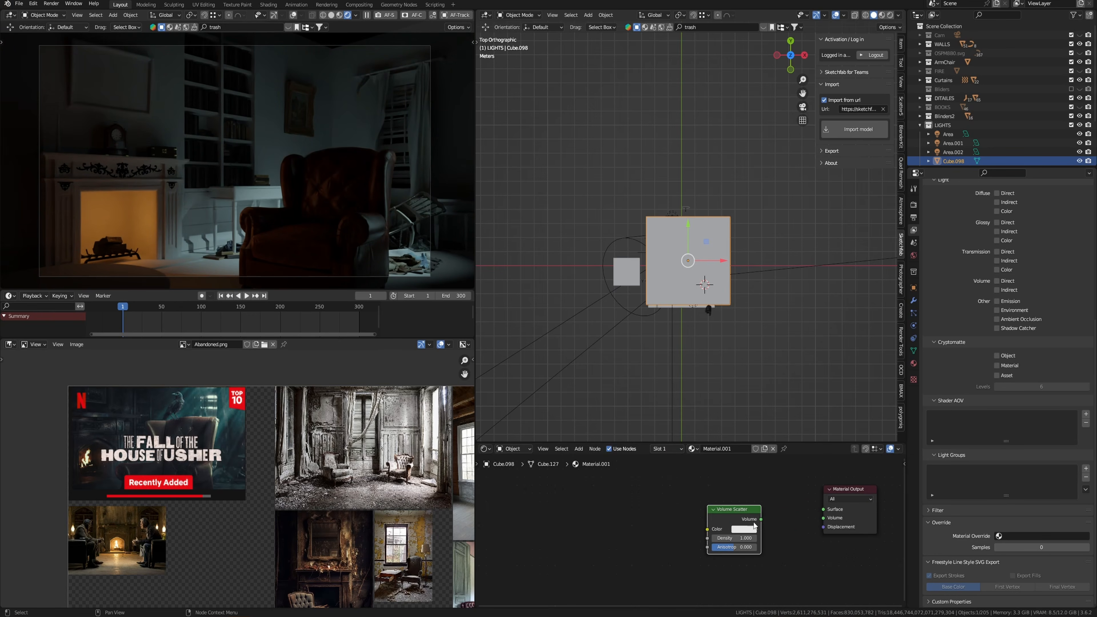
{"action": "left_click_drag", "start_coordinate": [829, 519], "coordinate": [829, 518]}
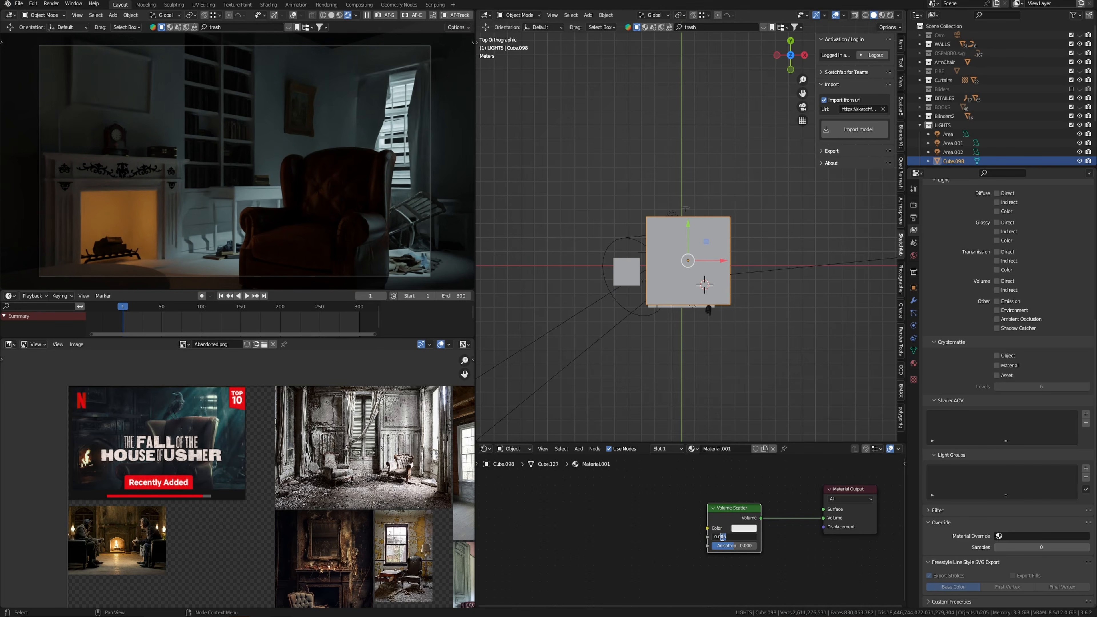
Set the Volume Scatter density to 0.1 and move the cube toward the window wall, to about Y 2.41 m.
{"action": "type", "text": "1"}
{"action": "key", "text": "Return"}
{"action": "left_click", "coordinate": [723, 538]}
{"action": "mouse_move", "coordinate": [688, 258]}
{"action": "left_mouse_down"}
{"action": "mouse_move", "coordinate": [692, 197]}
{"action": "mouse_move", "coordinate": [680, 248]}
{"action": "left_mouse_up"}
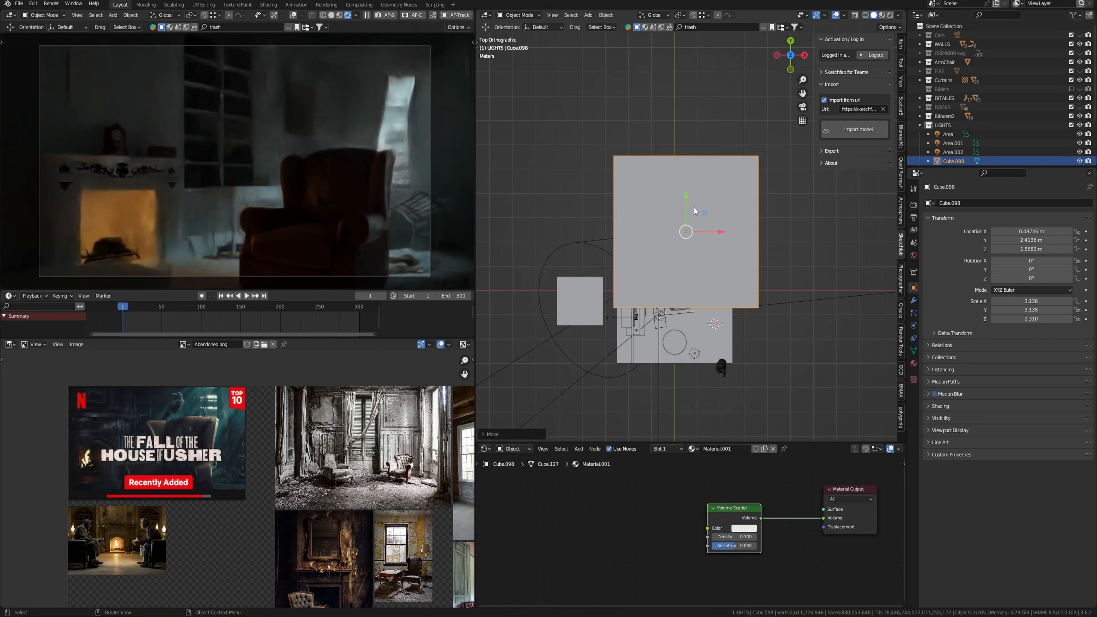
Shrink the fog cube along Y to a scale of about 1.59 and set the Volume Scatter density to 0.2.
{"action": "scroll", "coordinate": [696, 211], "scroll_direction": "up", "scroll_amount": 2}
{"action": "key", "text": "s"}
{"action": "key", "text": "y"}
{"action": "left_click", "coordinate": [728, 262]}
{"action": "type", "text": "0.2"}
{"action": "key", "text": "Return"}
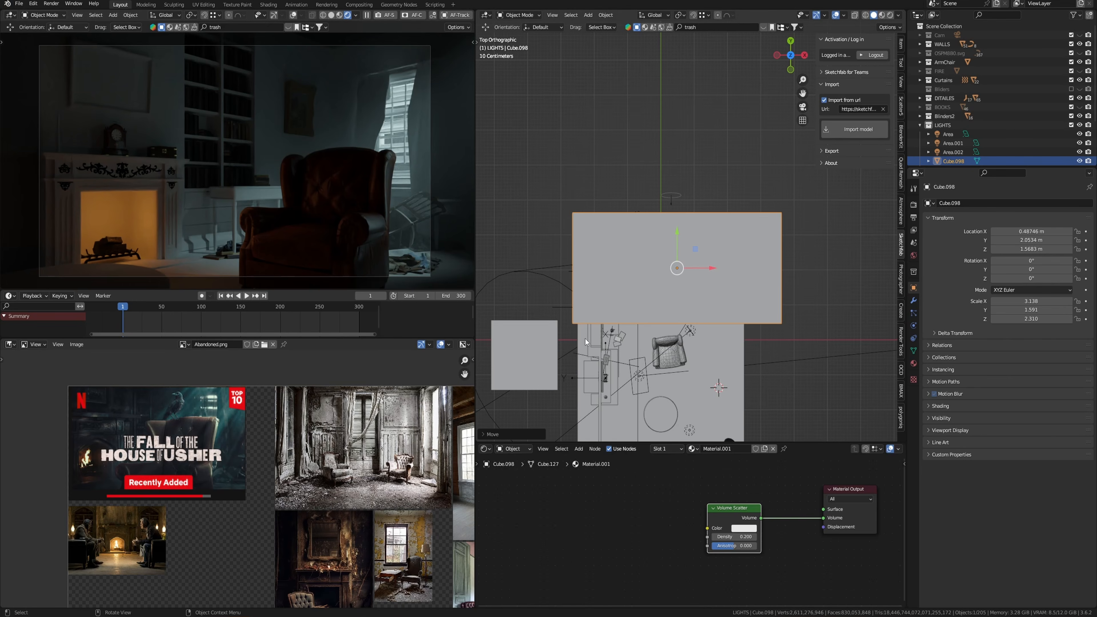
Move the fog cube toward the armchair, to about Y 1.69 m, and set its viewport display to Bounds.
{"action": "left_click_drag", "start_coordinate": [678, 243], "coordinate": [680, 255]}
{"action": "left_click_drag", "start_coordinate": [680, 254], "coordinate": [680, 256]}
{"action": "left_click", "coordinate": [951, 431]}
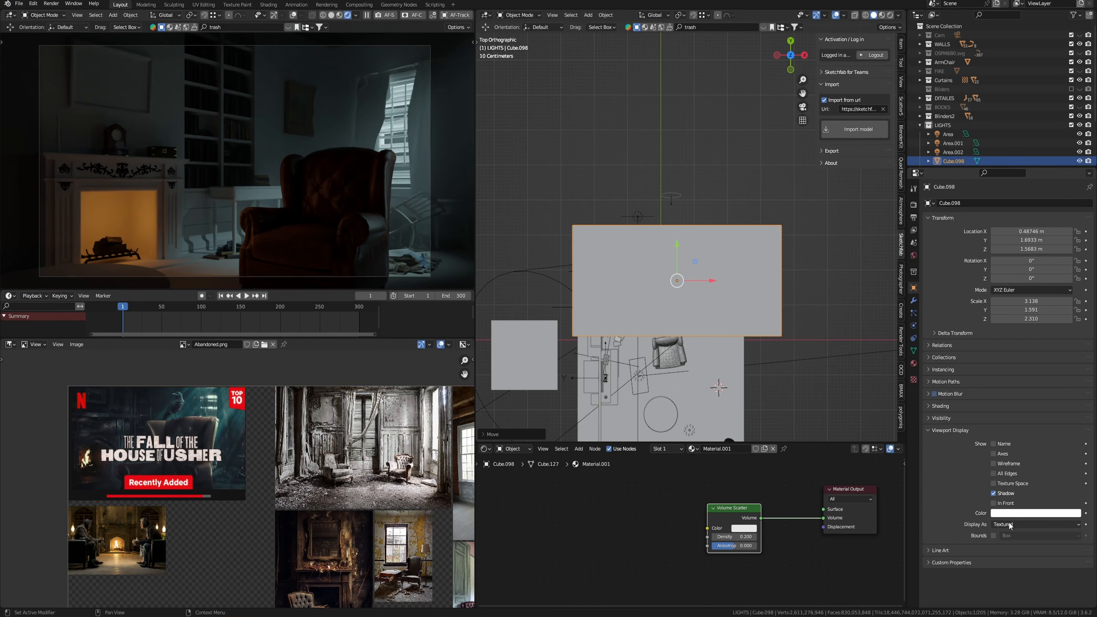
{"action": "left_click", "coordinate": [1010, 524]}
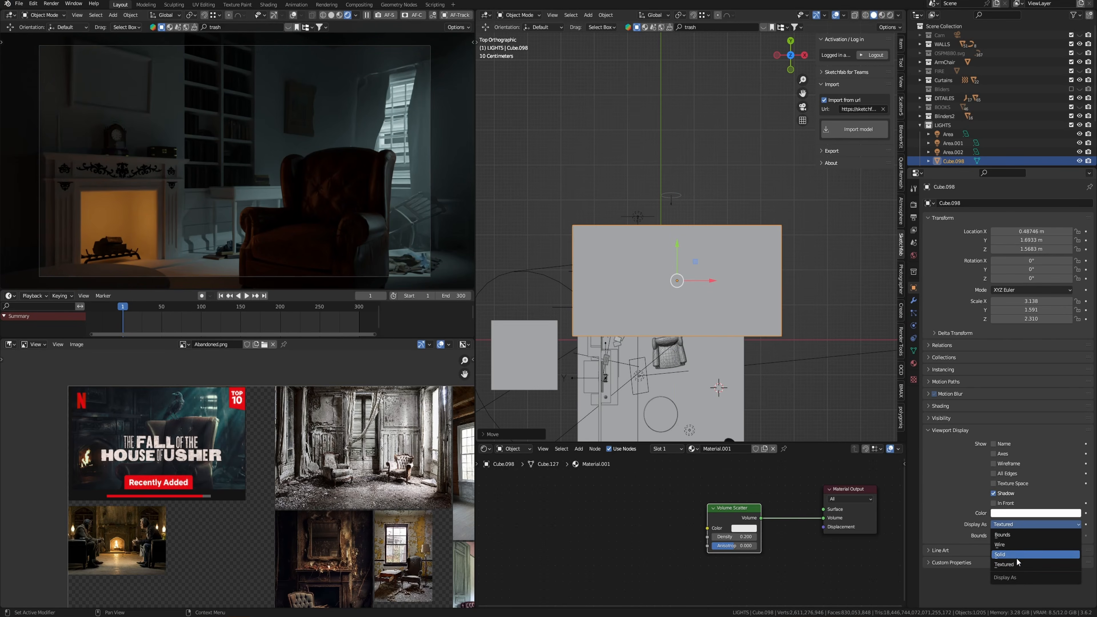
{"action": "left_click", "coordinate": [1015, 536]}
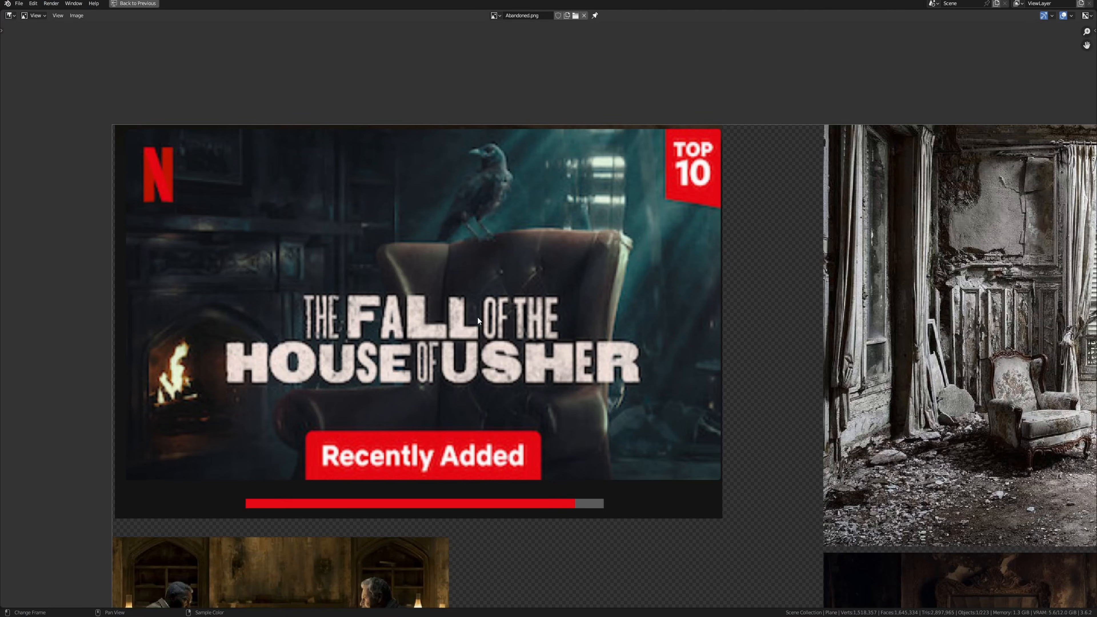
Connect the grunge dirt image to the spot light's Emission color and give the texture Mapping and Texture Coordinate nodes.
{"action": "middle_click_drag", "start_coordinate": [613, 155], "coordinate": [620, 123]}
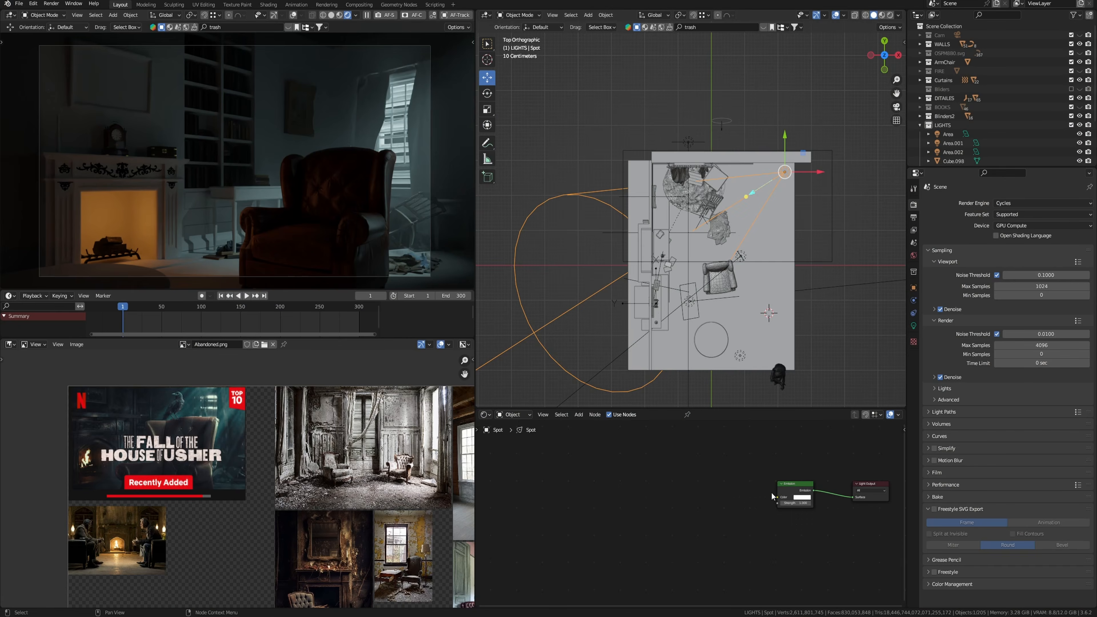
{"action": "scroll", "coordinate": [727, 491], "scroll_direction": "up", "scroll_amount": 3}
{"action": "left_click_drag", "start_coordinate": [292, 616], "coordinate": [771, 495]}
{"action": "scroll", "coordinate": [690, 513], "scroll_direction": "up", "scroll_amount": 3}
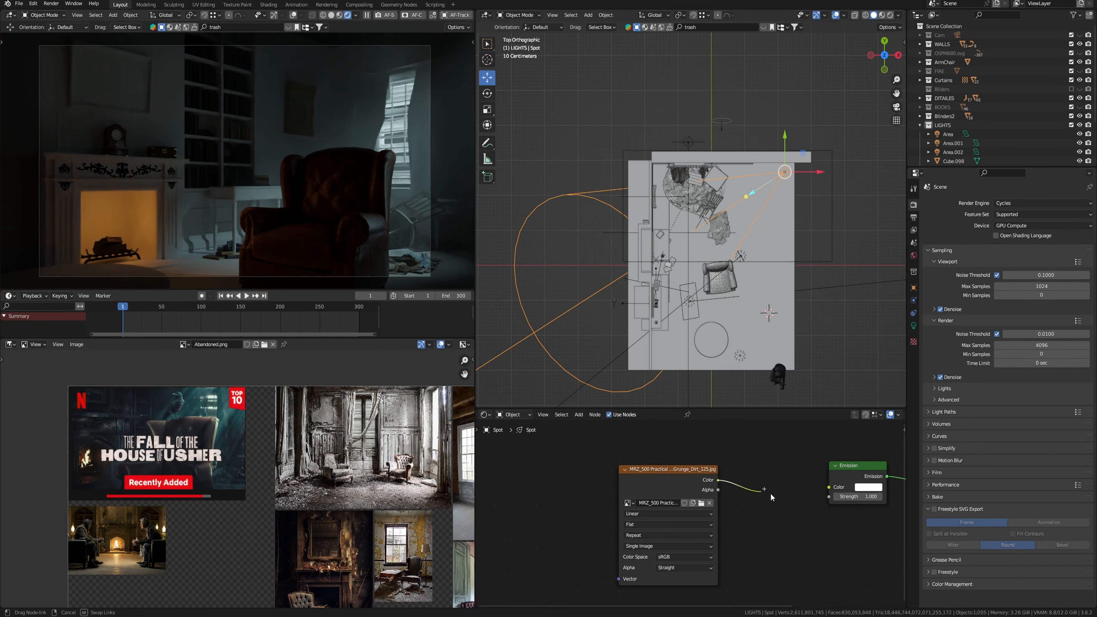
{"action": "left_click", "coordinate": [685, 487]}
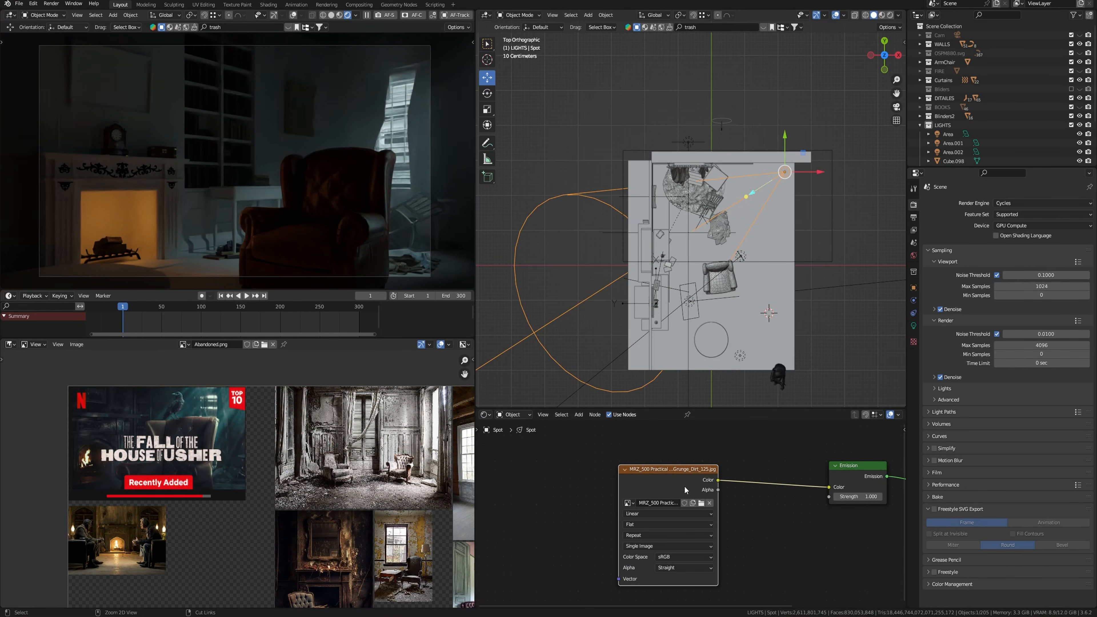
{"action": "key", "text": "ctrl+t"}
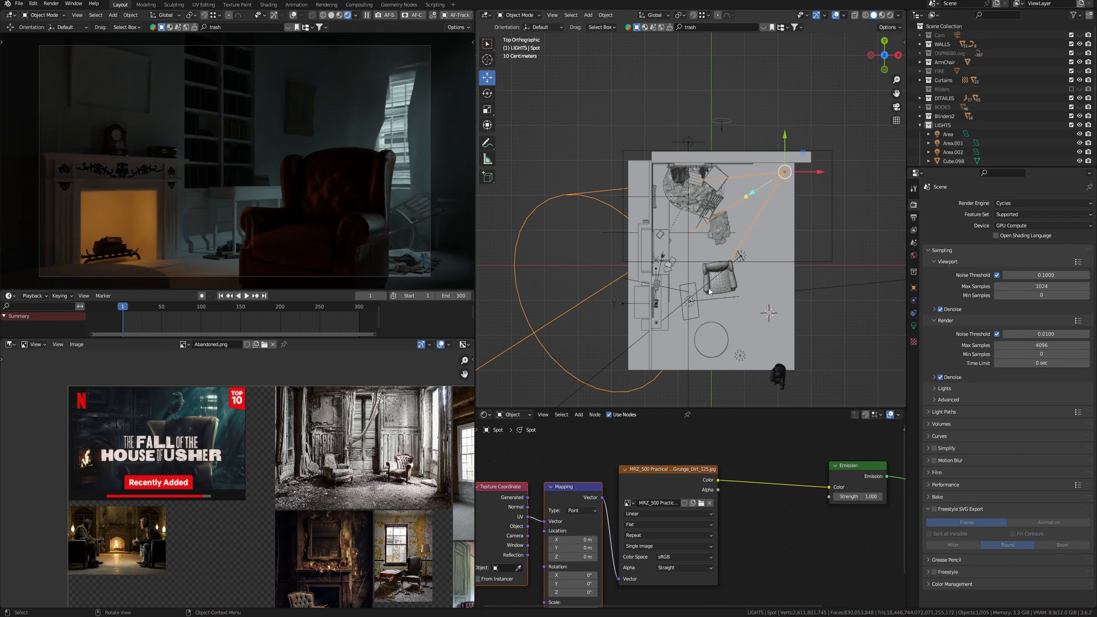
Place a linked duplicate of the spot light by the square plane outside the room and isolate both in local view.
{"action": "scroll", "coordinate": [709, 288], "scroll_direction": "down", "scroll_amount": 1}
{"action": "middle_click_drag", "start_coordinate": [697, 239], "coordinate": [788, 238], "text": "shift"}
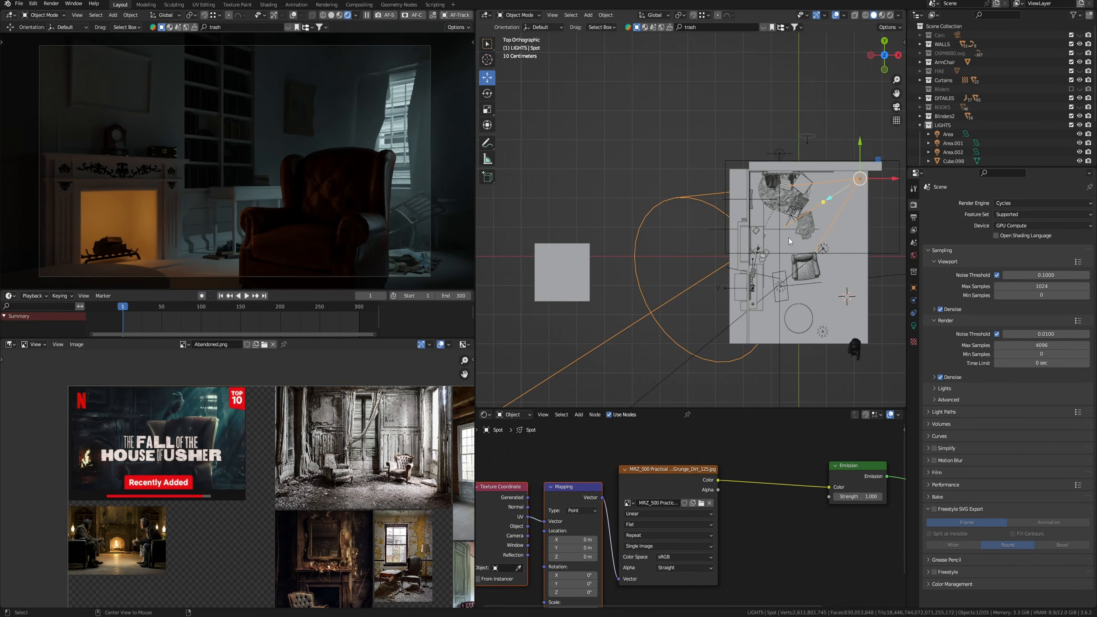
{"action": "key", "text": "alt+d"}
{"action": "left_click", "coordinate": [612, 242]}
{"action": "left_click", "coordinate": [575, 266], "text": "shift"}
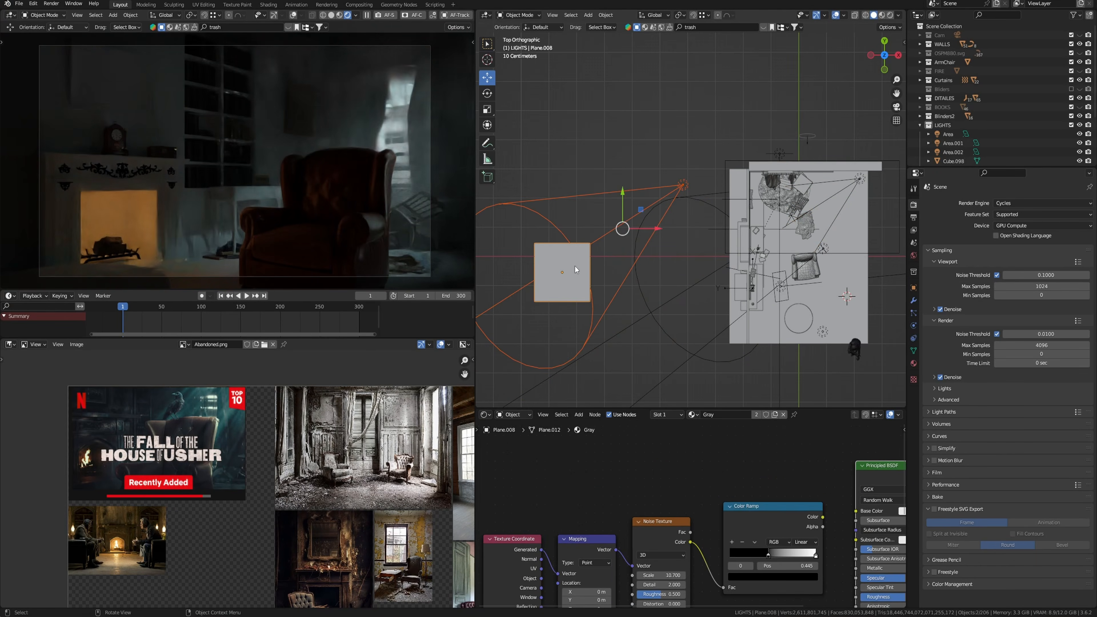
{"action": "key", "text": "KP_Divide"}
{"action": "scroll", "coordinate": [638, 263], "scroll_direction": "up", "scroll_amount": 3}
{"action": "middle_click_drag", "start_coordinate": [639, 265], "coordinate": [790, 189], "text": "shift"}
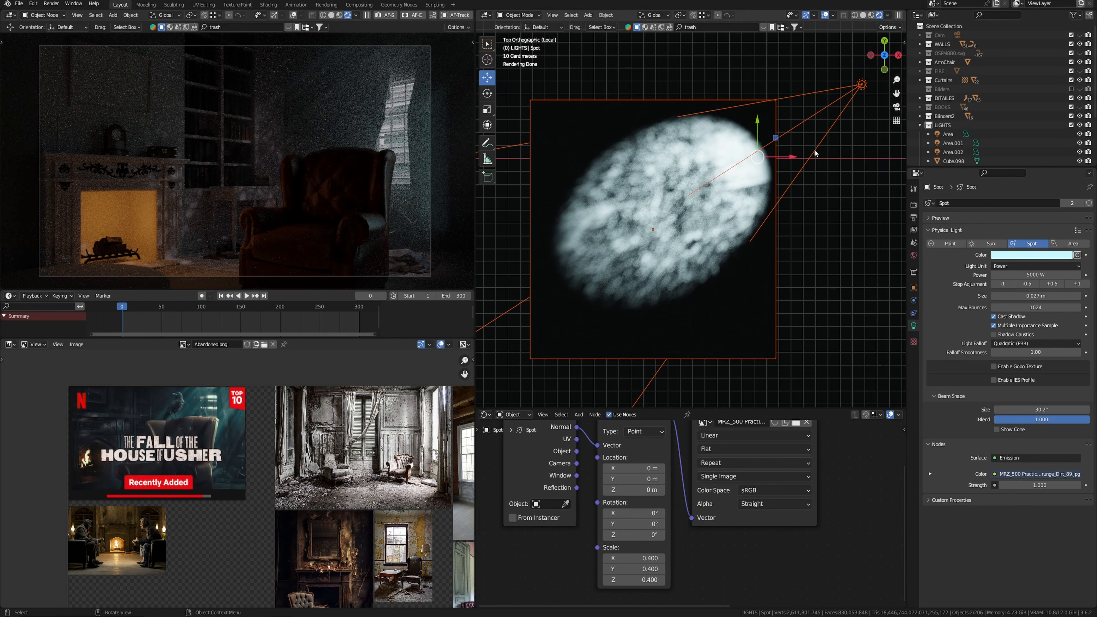
Set the Mapping scale of the duplicated spot light's grunge texture to 0.2 on all axes.
{"action": "left_click", "coordinate": [815, 149]}
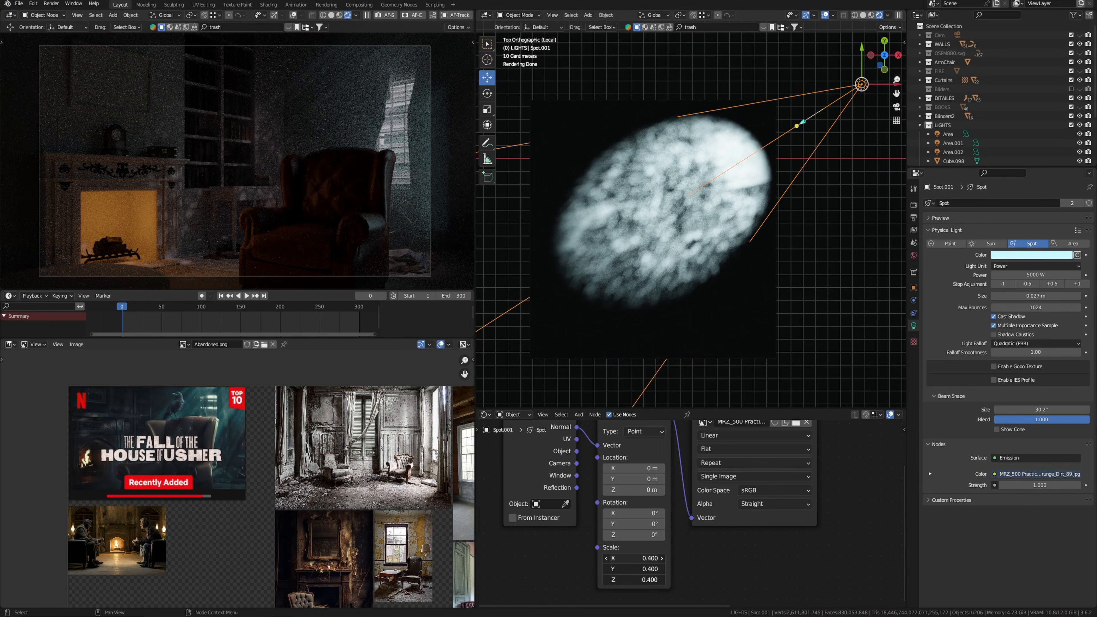
{"action": "left_click_drag", "start_coordinate": [634, 559], "coordinate": [632, 558]}
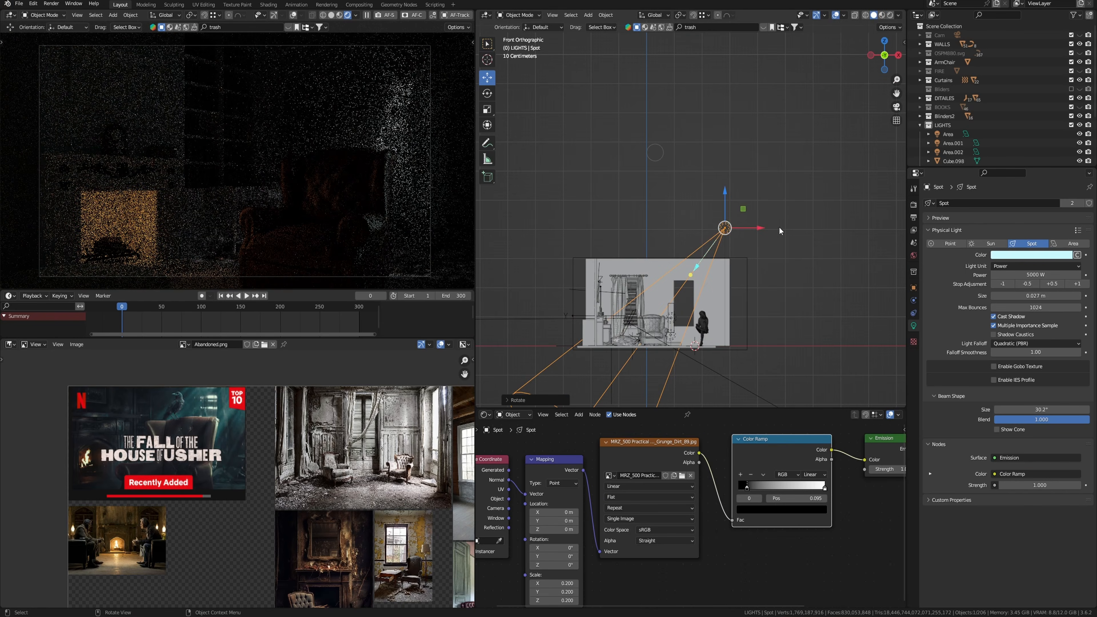
Place a linked duplicate of the window spot light just beside the original and fine-tune its rotation and position.
{"action": "key", "text": "g"}
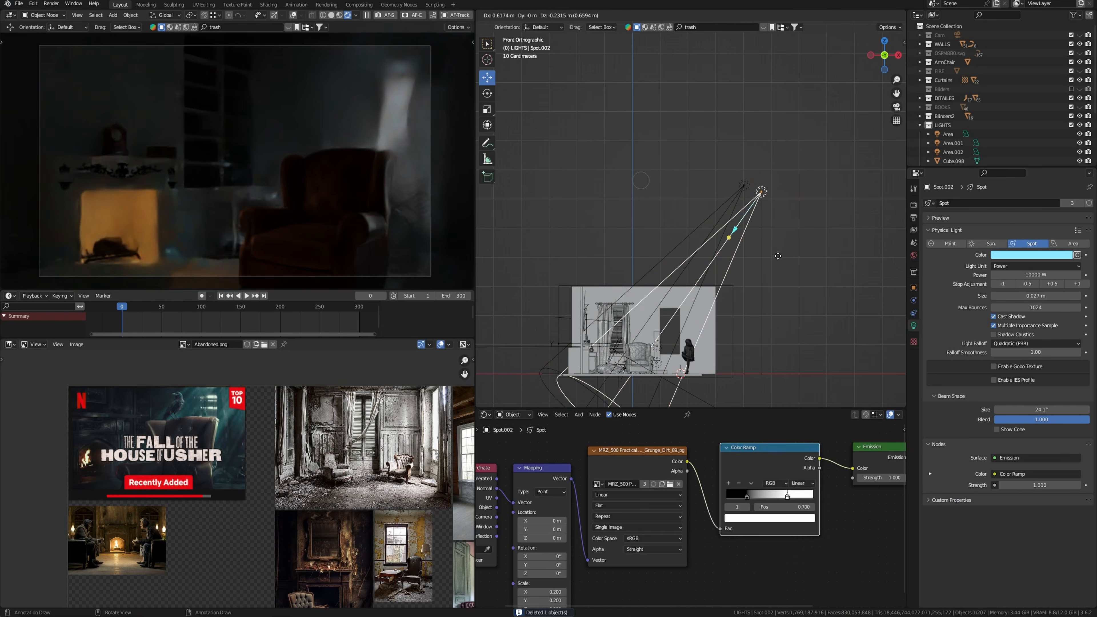
{"action": "left_click", "coordinate": [773, 259]}
{"action": "key", "text": "r"}
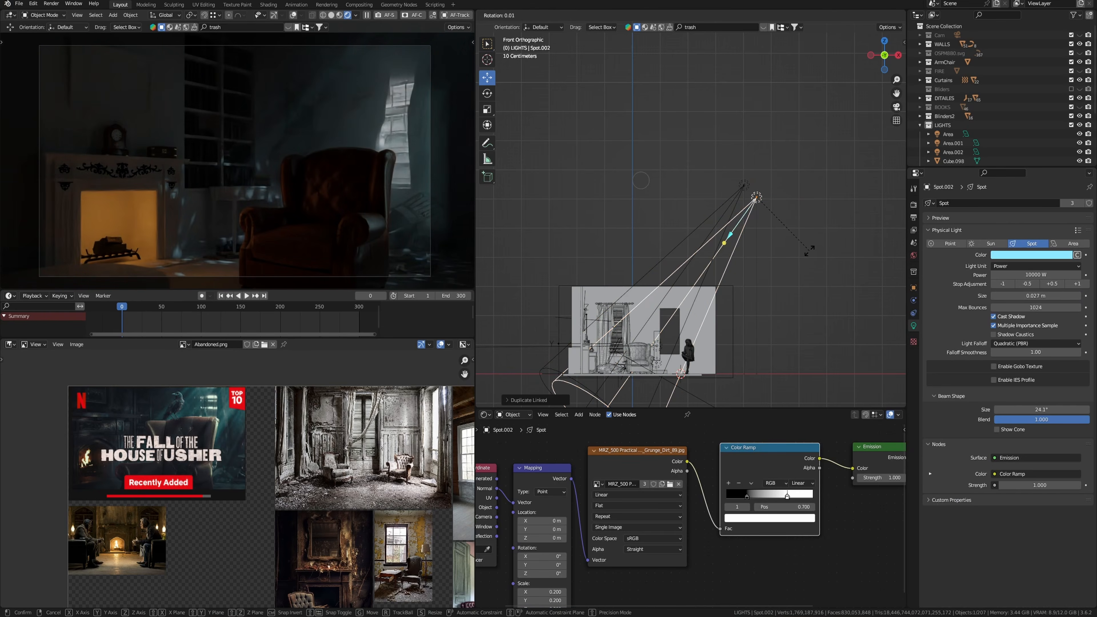
{"action": "left_click", "coordinate": [805, 254]}
{"action": "key", "text": "g"}
{"action": "left_click", "coordinate": [806, 259]}
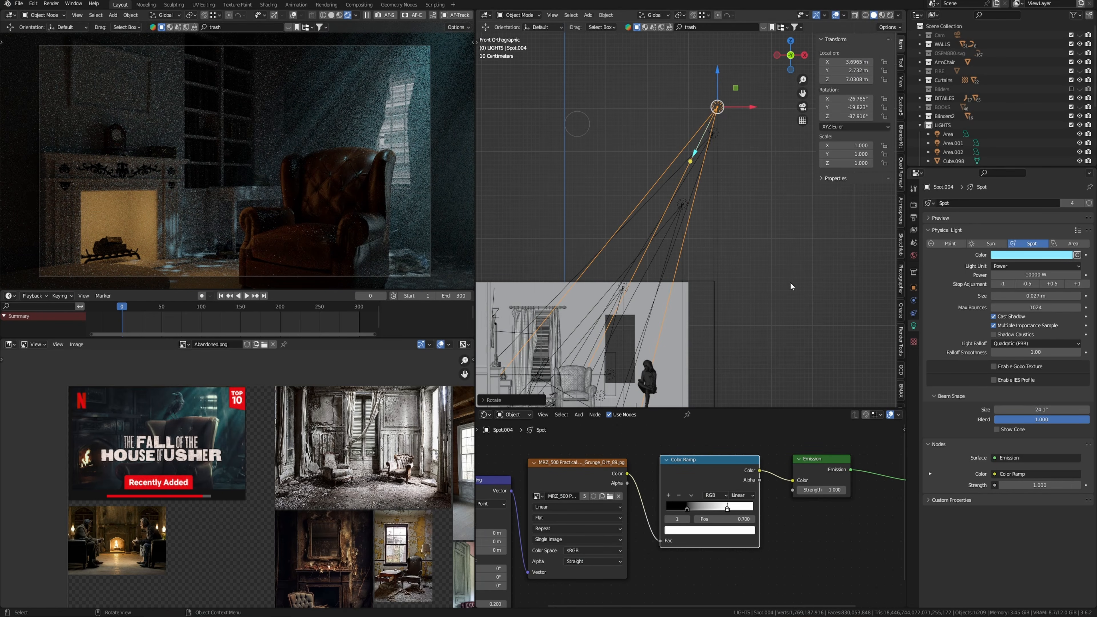
Delete the highest of the duplicated spot lights above the room.
{"action": "key", "text": "Delete"}
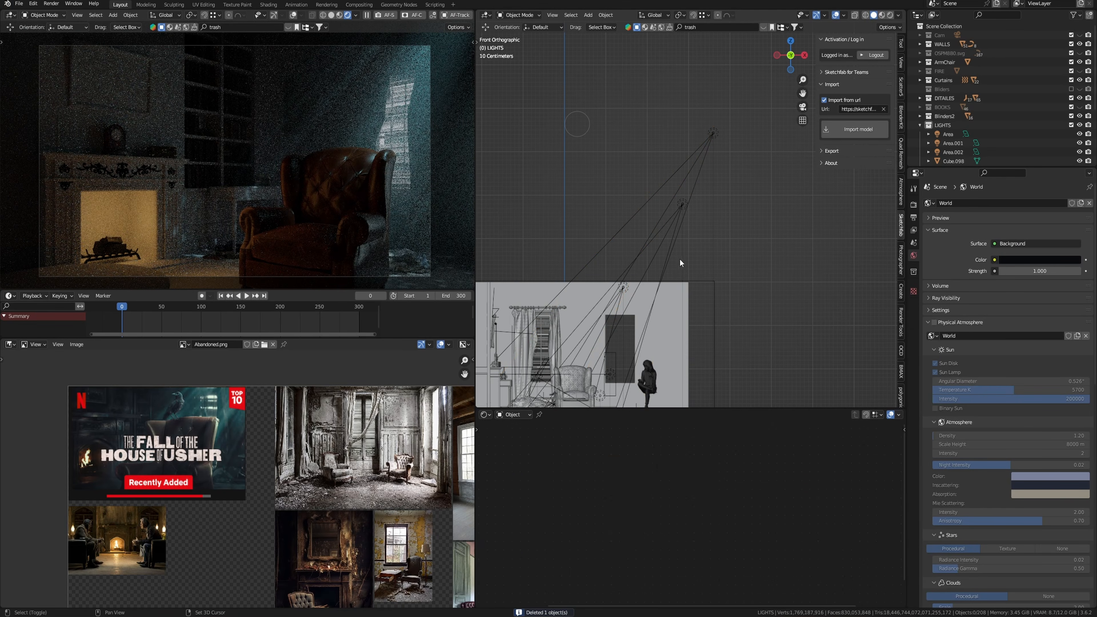
{"action": "middle_click_drag", "start_coordinate": [681, 262], "coordinate": [743, 181]}
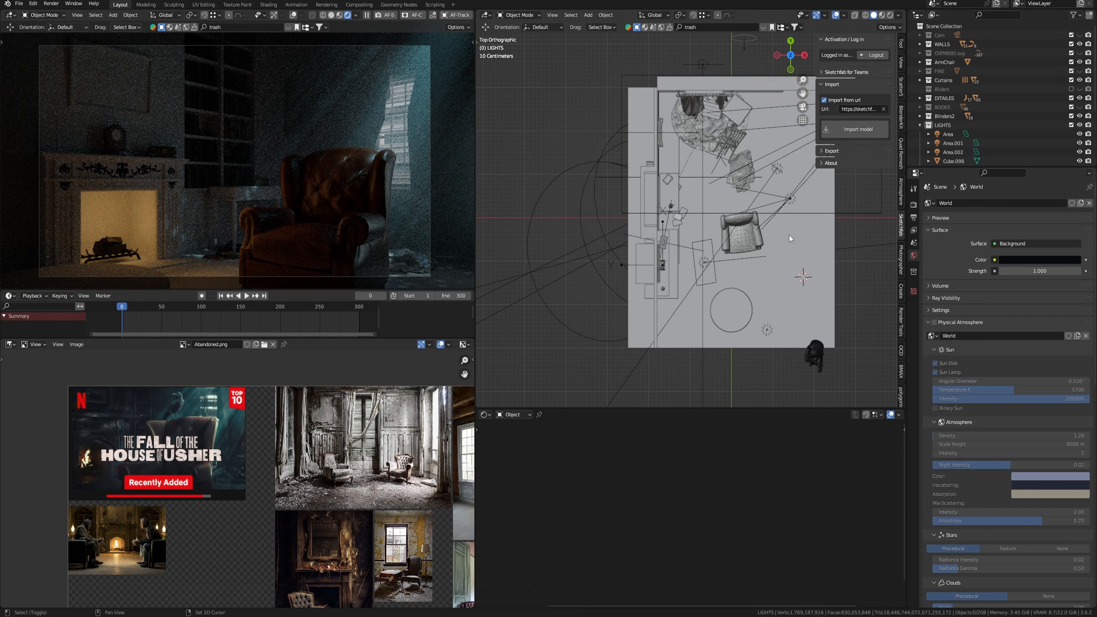
Collapse the LIGHTS collection and unhide the FIRE collection.
{"action": "left_click", "coordinate": [920, 125]}
{"action": "left_click", "coordinate": [940, 74]}
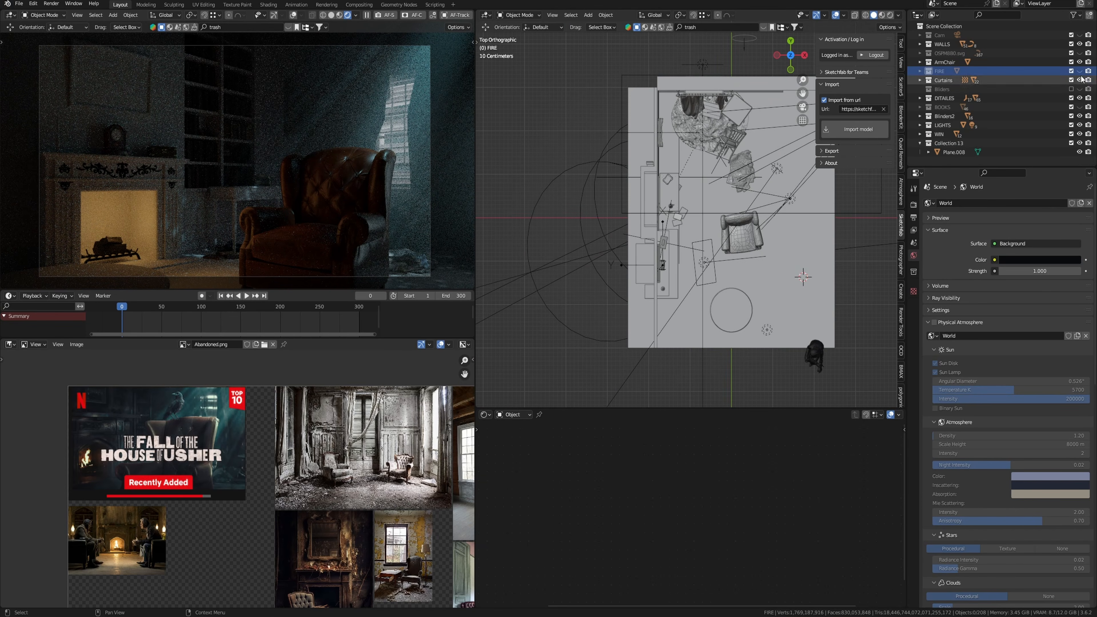
{"action": "left_click", "coordinate": [1079, 71]}
Move the fire video plane out of the room to an empty area at about X -5.4 m, Y -3.6 m.
{"action": "middle_click_drag", "start_coordinate": [742, 264], "coordinate": [746, 254], "text": "shift"}
{"action": "left_click", "coordinate": [748, 268]}
{"action": "key", "text": "g"}
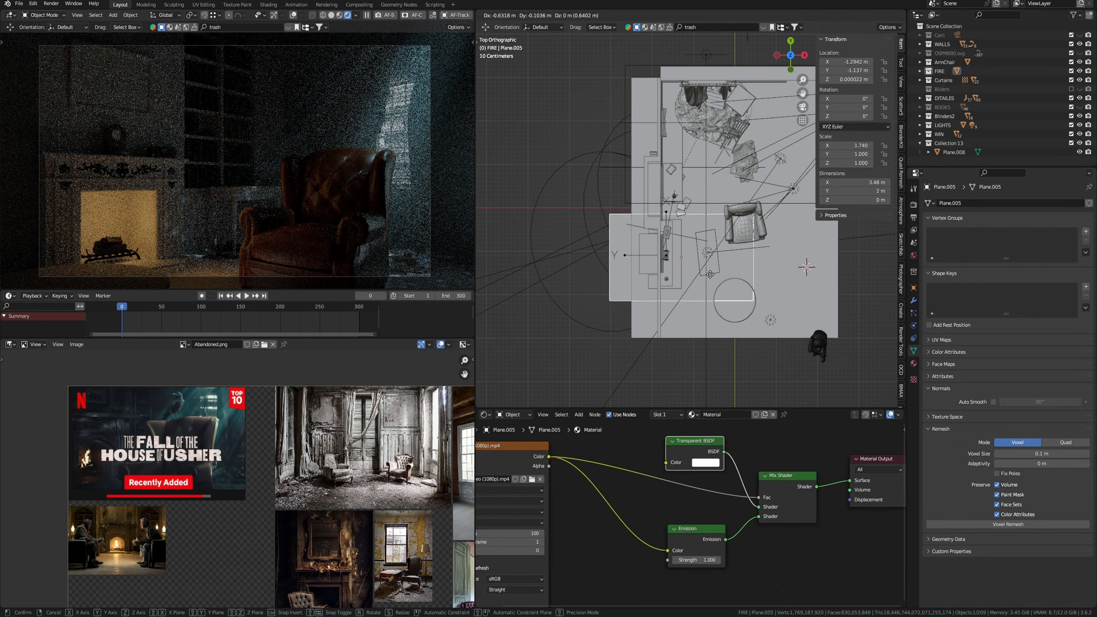
{"action": "left_click", "coordinate": [608, 318]}
{"action": "middle_click_drag", "start_coordinate": [607, 318], "coordinate": [730, 260], "text": "shift"}
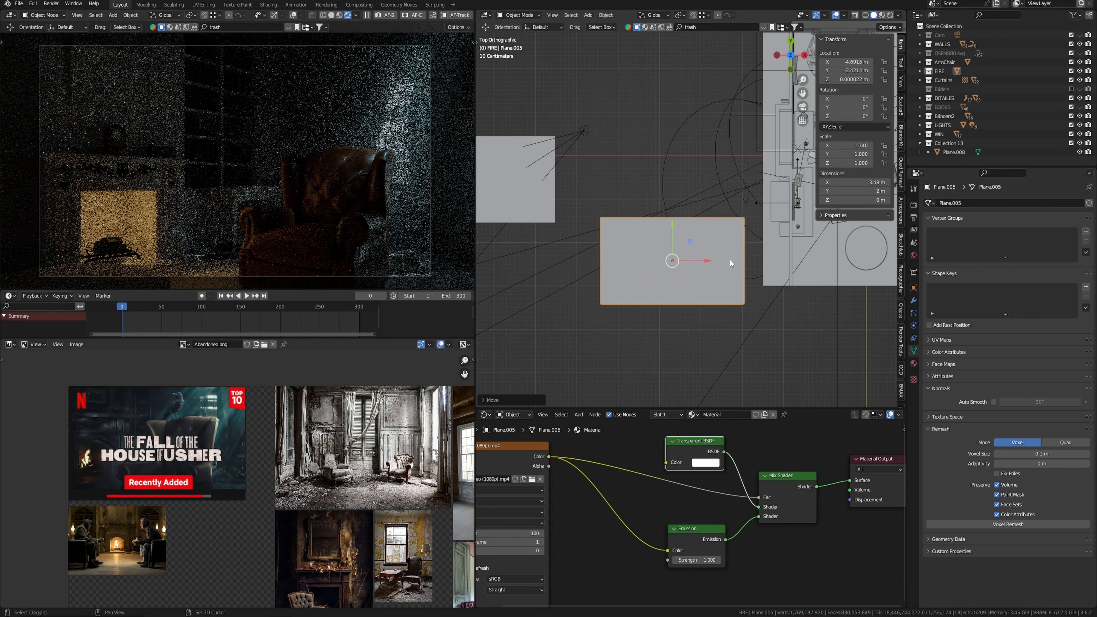
{"action": "key", "text": "g"}
{"action": "left_click", "coordinate": [639, 367]}
Isolate the fire plane in local view with its material previewed and play the fire video.
{"action": "key", "text": "KP_Divide"}
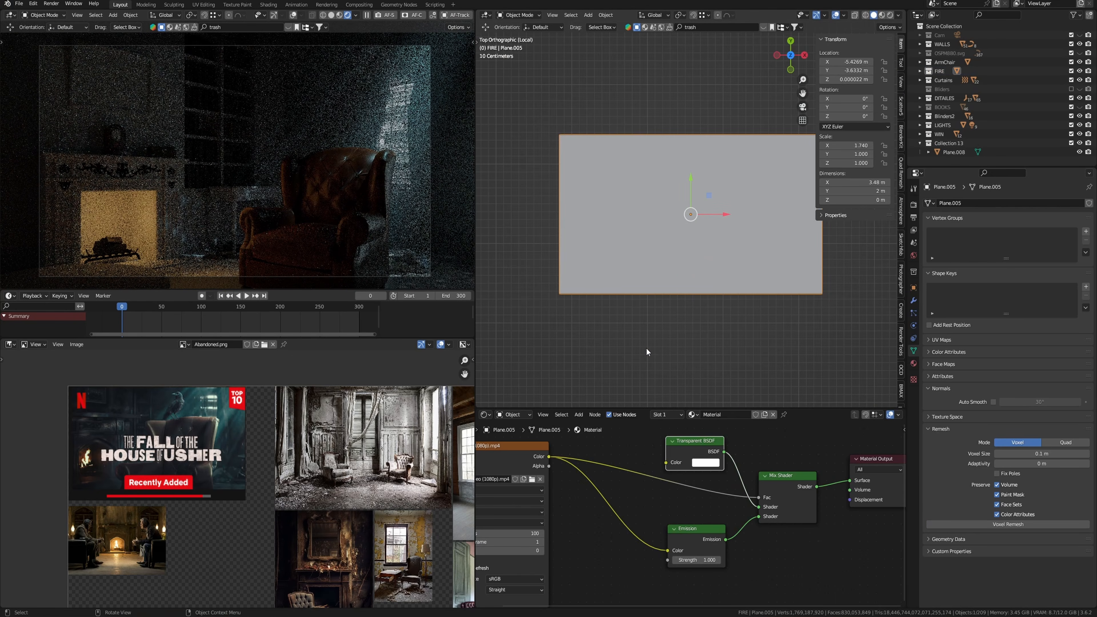
{"action": "middle_click_drag", "start_coordinate": [730, 254], "coordinate": [685, 293], "text": "shift"}
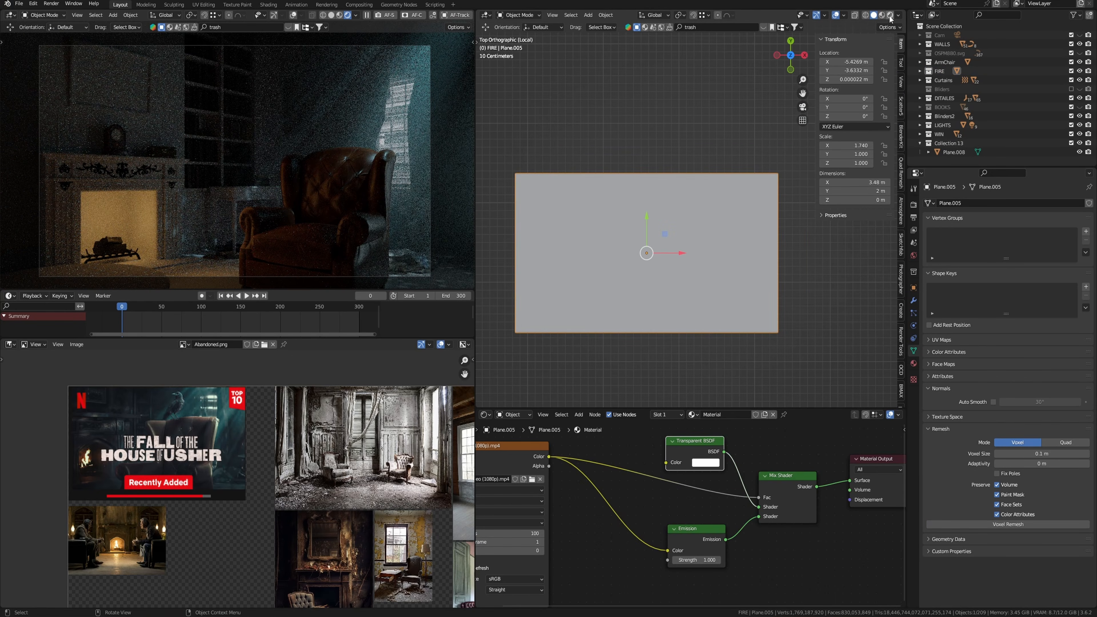
{"action": "key", "text": "space"}
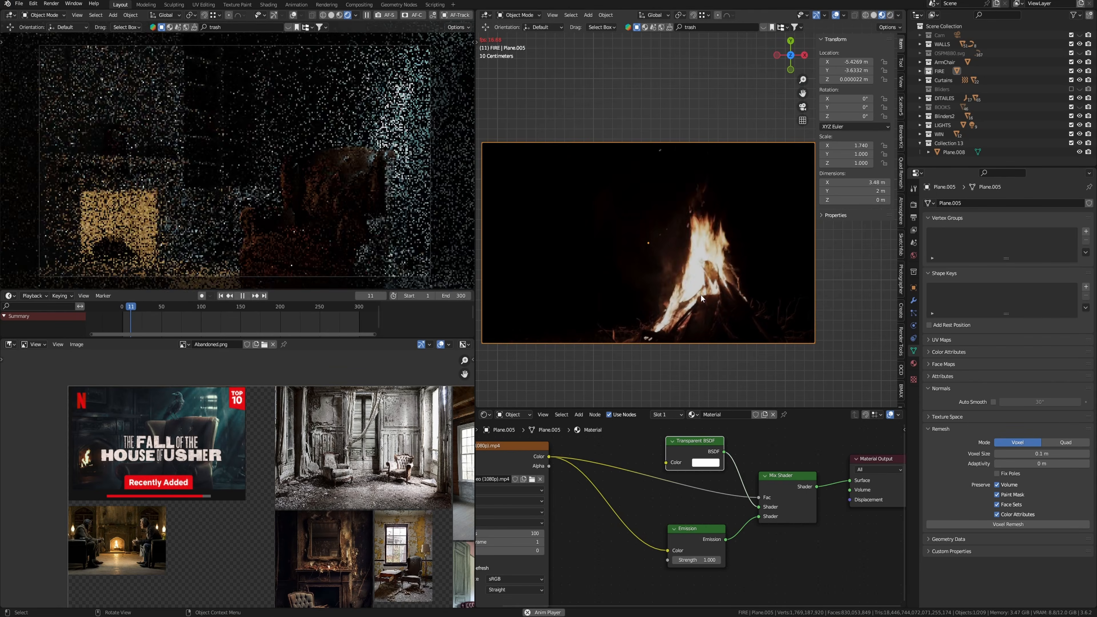
Cut a vertical edge loop into the fire plane's mesh just left of the flames.
{"action": "key", "text": "Tab"}
{"action": "key", "text": "ctrl+r"}
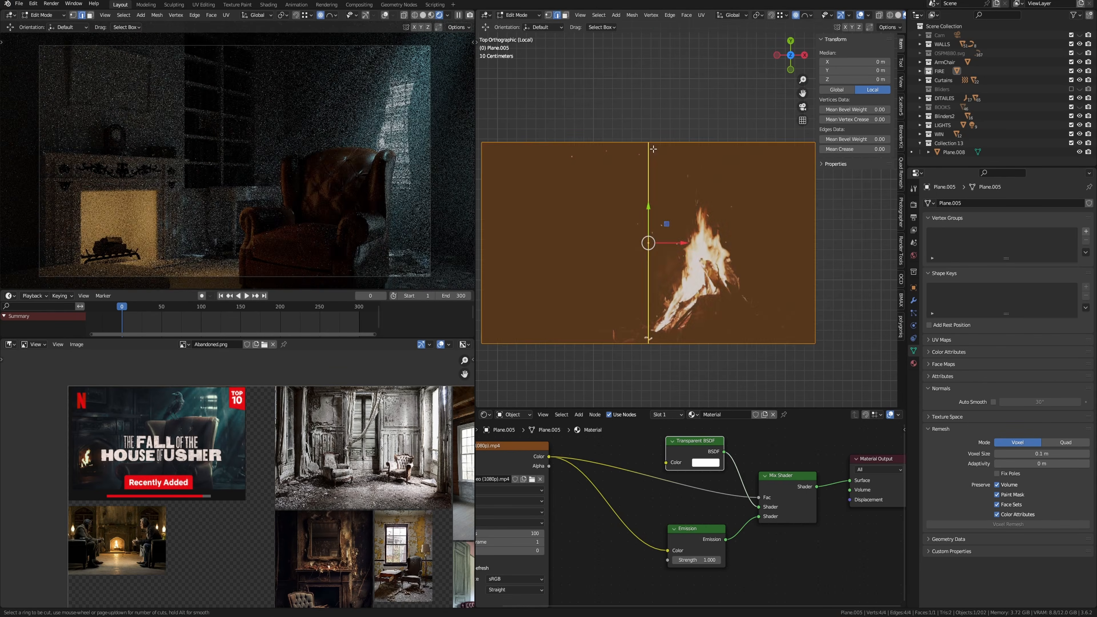
{"action": "left_click", "coordinate": [654, 149]}
{"action": "left_click", "coordinate": [654, 150]}
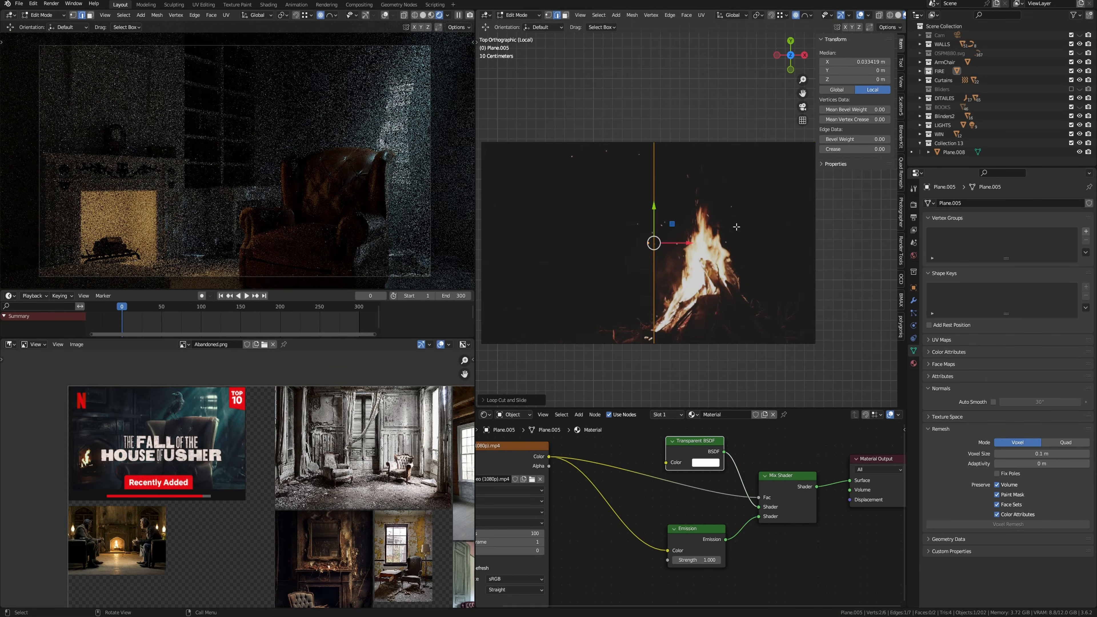
Cut a vertical edge loop just right of the flames and a horizontal one near the base of the fire plane.
{"action": "key", "text": "ctrl+r"}
{"action": "left_click", "coordinate": [753, 148]}
{"action": "left_click", "coordinate": [754, 151]}
{"action": "key", "text": "ctrl+r"}
{"action": "left_click", "coordinate": [653, 251]}
{"action": "left_click", "coordinate": [649, 327]}
{"action": "key", "text": "3"}
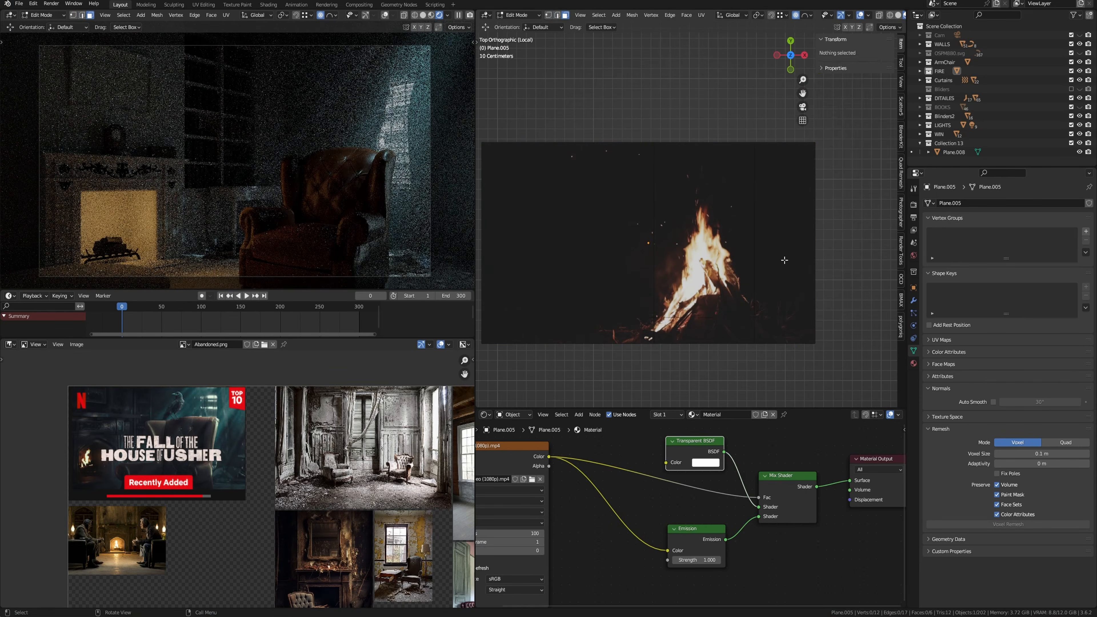
Delete the outer faces of the fire plane so only the section framing the flames remains.
{"action": "left_click", "coordinate": [784, 259]}
{"action": "left_click", "coordinate": [778, 330], "text": "shift"}
{"action": "left_click", "coordinate": [636, 295], "text": "shift"}
{"action": "key", "text": "x"}
{"action": "left_click", "coordinate": [630, 296]}
{"action": "key", "text": "Tab"}
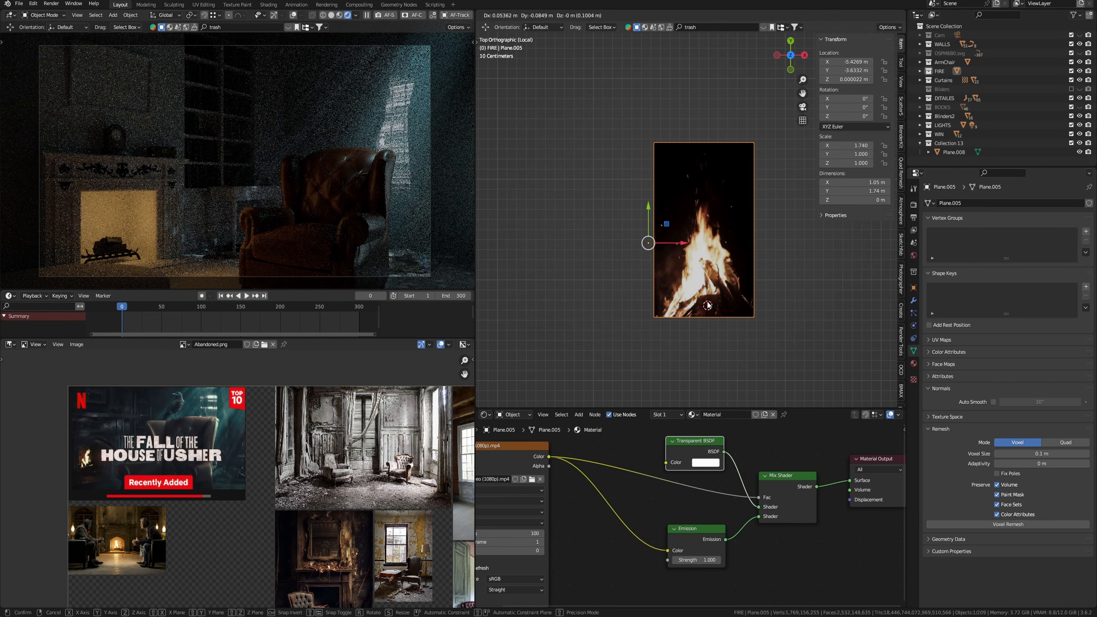
Exit local view, then move, scale down and rotate the fire plane so it stands inside the fireplace behind the logs, facing the camera.
{"action": "key", "text": "KP_Divide"}
{"action": "left_click_drag", "start_coordinate": [663, 348], "coordinate": [797, 190]}
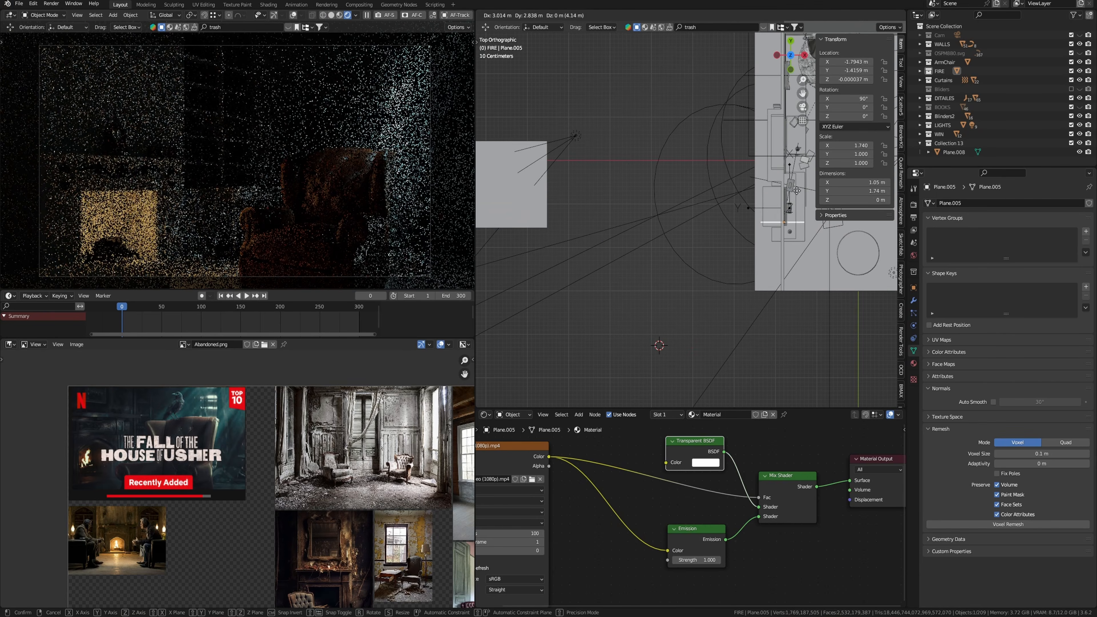
{"action": "left_click", "coordinate": [805, 184]}
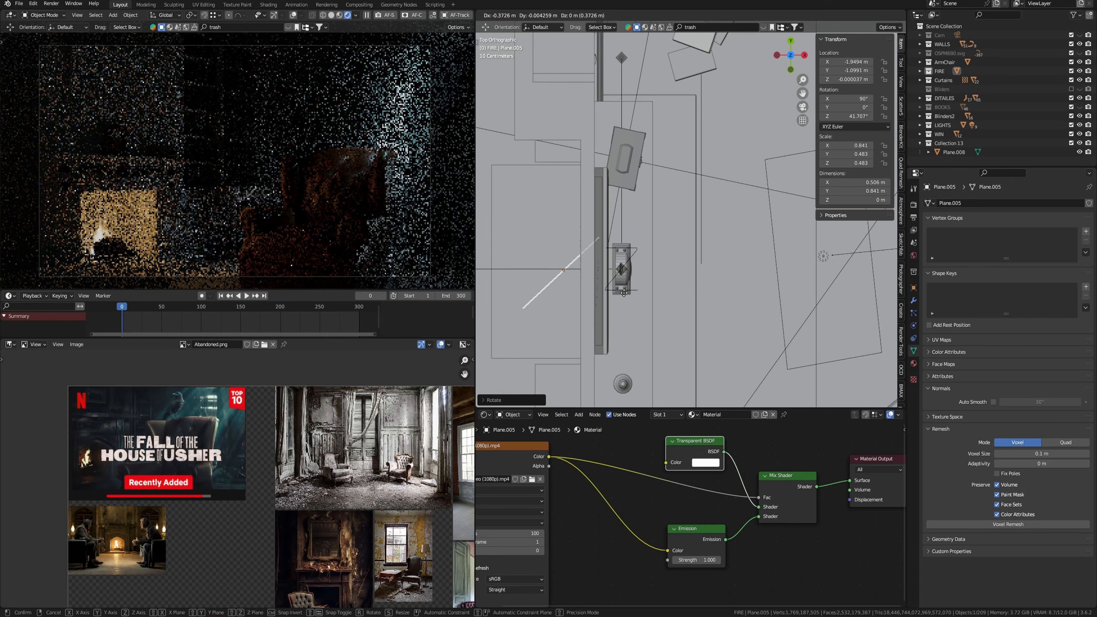
{"action": "left_click", "coordinate": [644, 292]}
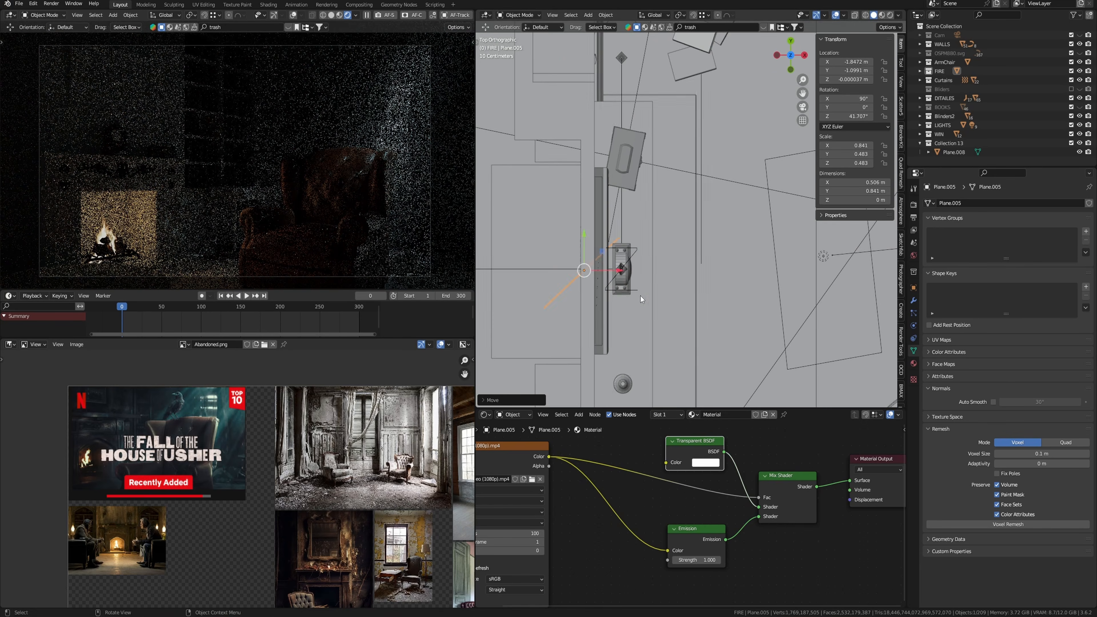
{"action": "middle_click_drag", "start_coordinate": [644, 293], "coordinate": [681, 256]}
{"action": "scroll", "coordinate": [644, 247], "scroll_direction": "up", "scroll_amount": 3}
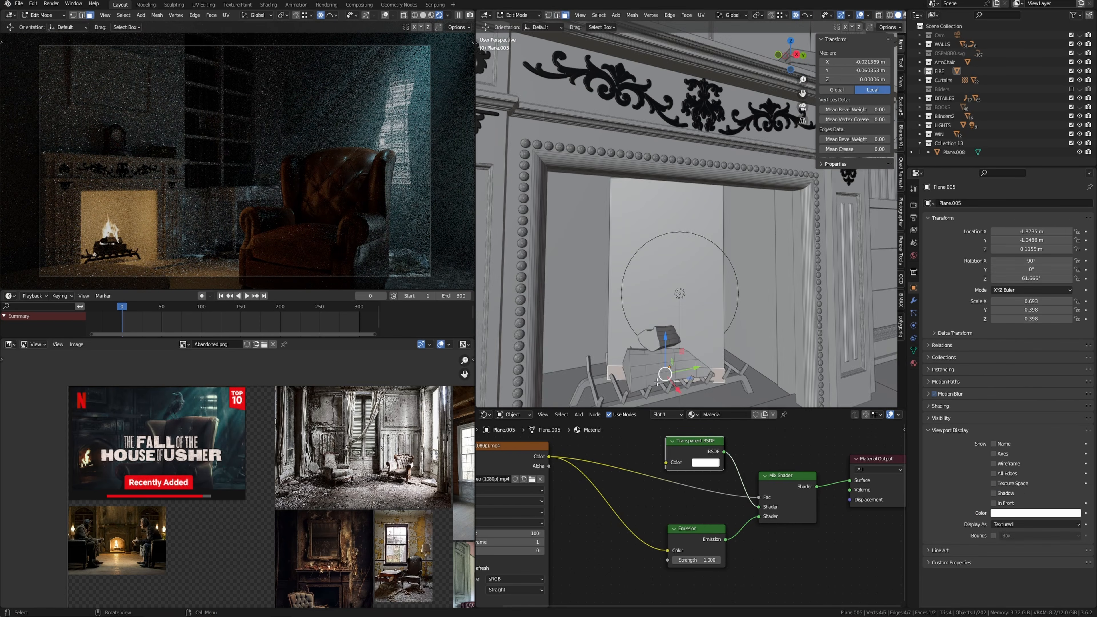
Delete the fire plane's bottom strip of faces at the logs and play the animation to check the flames.
{"action": "key", "text": "x"}
{"action": "left_click", "coordinate": [654, 387]}
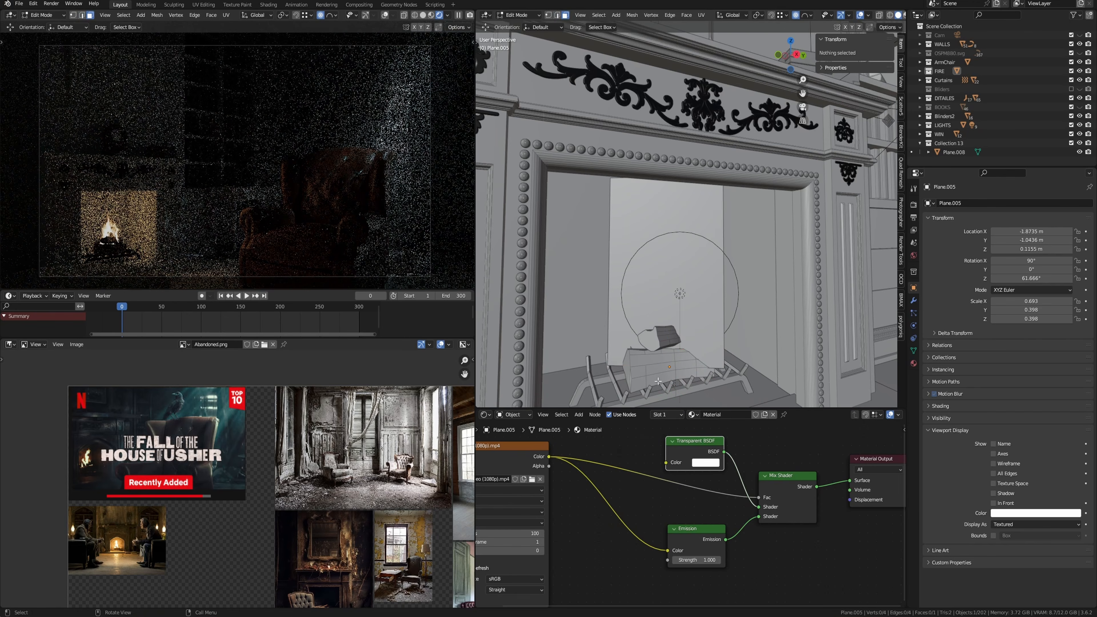
{"action": "key", "text": "Tab"}
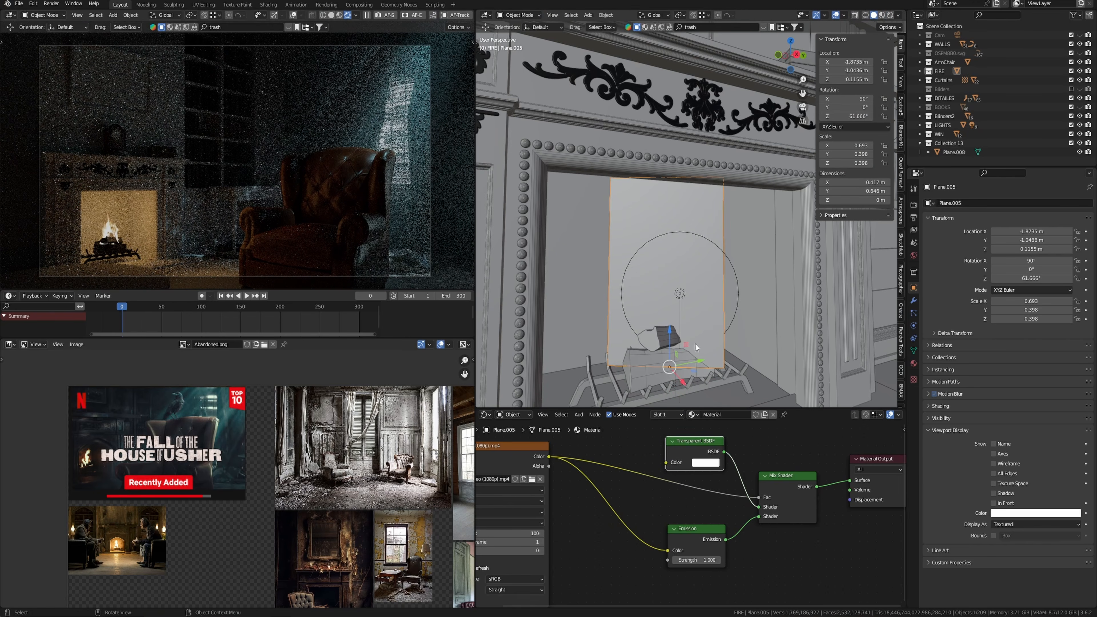
{"action": "key", "text": "space"}
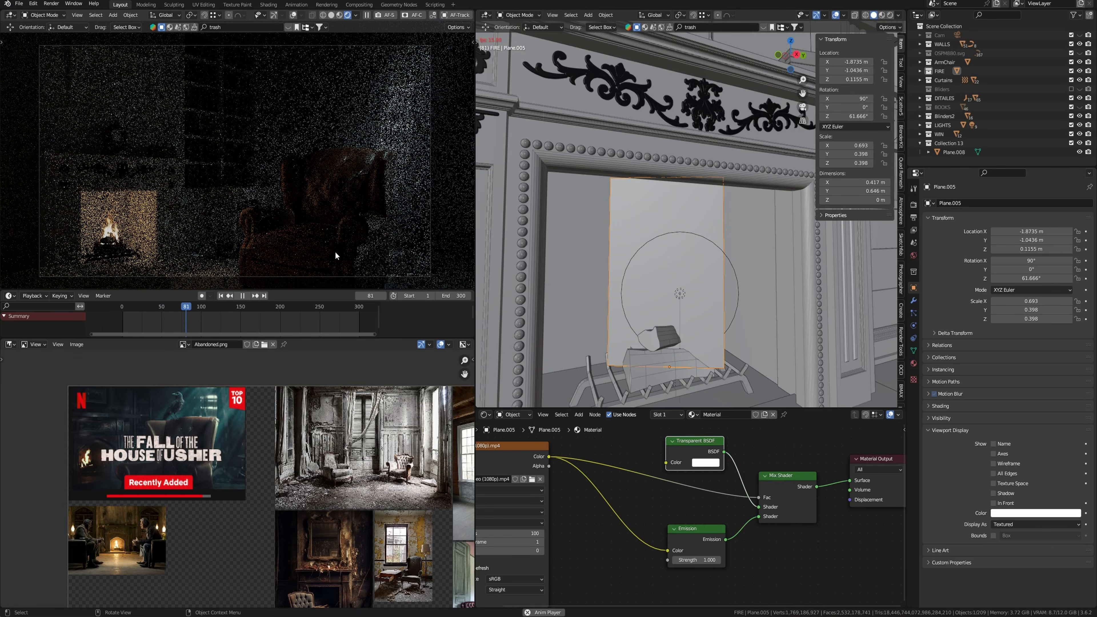
{"action": "scroll", "coordinate": [695, 294], "scroll_direction": "down", "scroll_amount": 2}
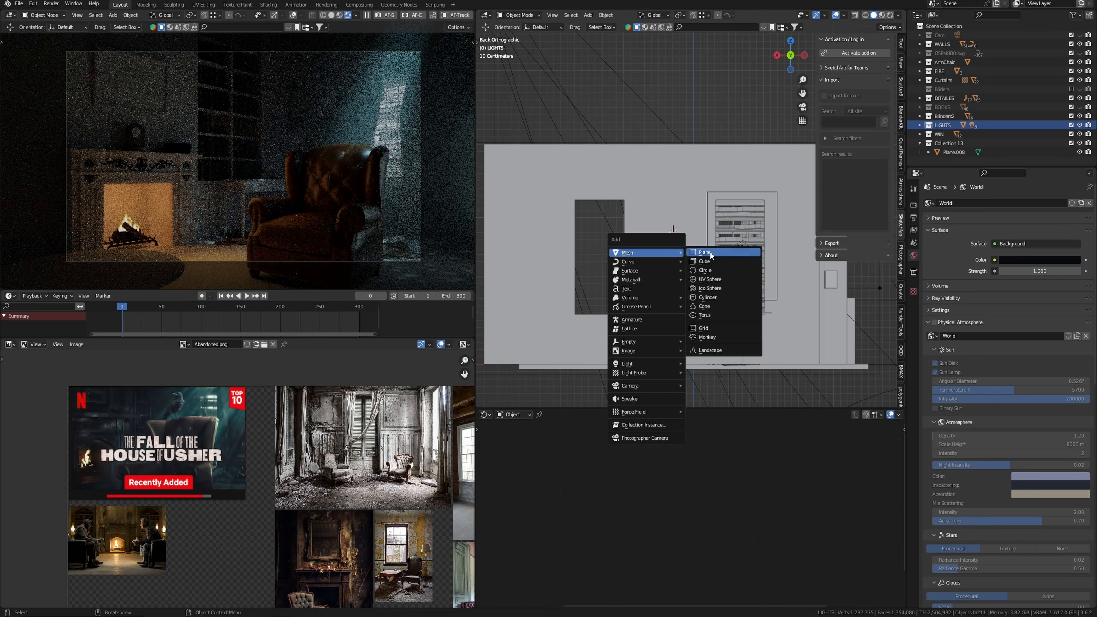
Add a mesh plane and rotate it 90° about X so it stands upright.
{"action": "left_click", "coordinate": [710, 254]}
{"action": "key", "text": "r"}
{"action": "key", "text": "x"}
{"action": "key", "text": "9"}
{"action": "key", "text": "0"}
{"action": "key", "text": "Return"}
Move the upright plane outside the window wall to about X -0.69 m, Y 3.54 m, Z 1.47 m.
{"action": "key", "text": "g"}
{"action": "left_click", "coordinate": [790, 295]}
{"action": "mouse_move", "coordinate": [691, 264]}
{"action": "middle_mouse_down"}
{"action": "mouse_move", "coordinate": [741, 275]}
{"action": "mouse_move", "coordinate": [709, 269]}
{"action": "middle_mouse_up"}
{"action": "key", "text": "g"}
{"action": "key", "text": "y"}
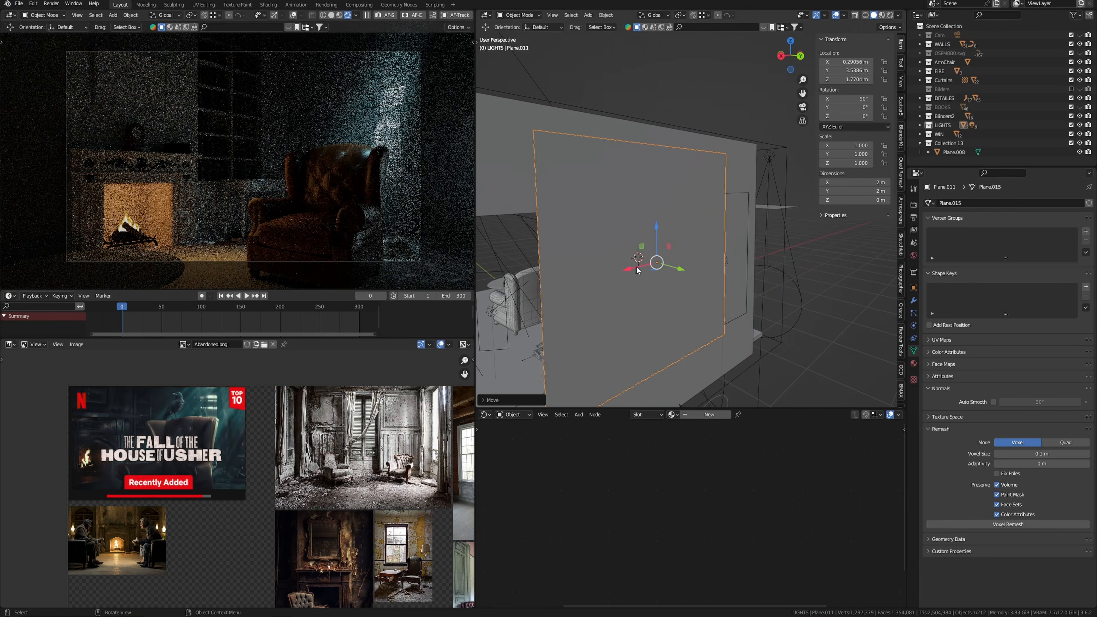
{"action": "key", "text": "g"}
{"action": "key", "text": "y"}
Give the plane a new material, replacing the Principled BSDF with an Emission shader connected to the material surface.
{"action": "left_click", "coordinate": [710, 415]}
{"action": "left_click", "coordinate": [721, 463]}
{"action": "key", "text": "x"}
{"action": "key", "text": "shift+a"}
{"action": "left_click", "coordinate": [710, 475]}
{"action": "type", "text": "em"}
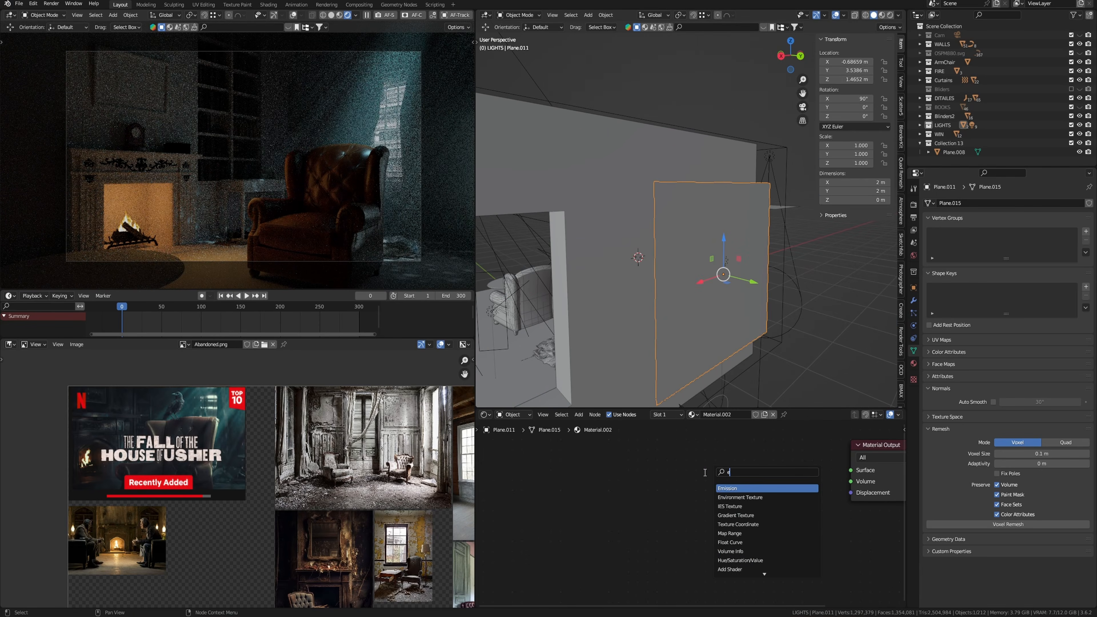
{"action": "key", "text": "Return"}
{"action": "left_click", "coordinate": [702, 505]}
{"action": "left_click_drag", "start_coordinate": [778, 511], "coordinate": [852, 484]}
Set the emission colour to pale cyan and its strength to 2 after trying 10.
{"action": "middle_click_drag", "start_coordinate": [710, 301], "coordinate": [750, 339]}
{"action": "left_click", "coordinate": [757, 524]}
{"action": "mouse_move", "coordinate": [786, 406]}
{"action": "left_mouse_down"}
{"action": "mouse_move", "coordinate": [793, 395]}
{"action": "mouse_move", "coordinate": [788, 402]}
{"action": "left_mouse_up"}
{"action": "left_click", "coordinate": [754, 535]}
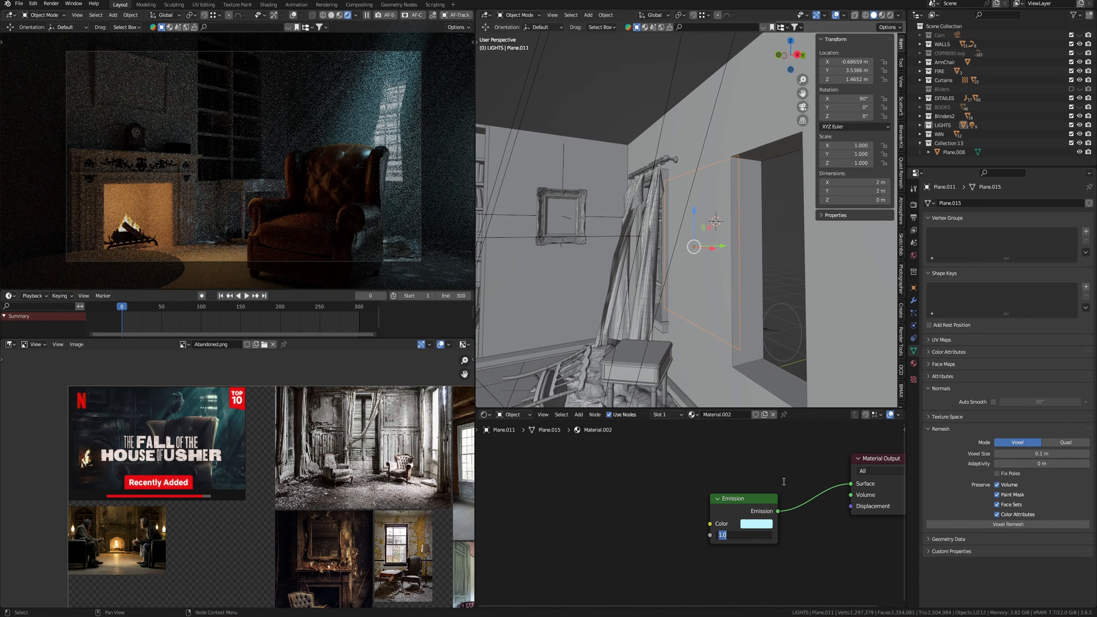
{"action": "type", "text": "10"}
{"action": "key", "text": "Return"}
{"action": "left_click", "coordinate": [757, 538]}
{"action": "type", "text": "2"}
{"action": "key", "text": "Return"}
Set the emissive plane's viewport display to Wire.
{"action": "middle_click_drag", "start_coordinate": [750, 350], "coordinate": [700, 278]}
{"action": "left_click", "coordinate": [913, 288]}
{"action": "middle_click_drag", "start_coordinate": [982, 538], "coordinate": [981, 411]}
{"action": "left_click", "coordinate": [1035, 571]}
{"action": "left_click", "coordinate": [1013, 548]}
Switch the transform orientation to Local, tilt the middle blind slat to about -6° on X and shift it along its Z axis.
{"action": "scroll", "coordinate": [696, 268], "scroll_direction": "up", "scroll_amount": 4}
{"action": "left_click", "coordinate": [682, 269]}
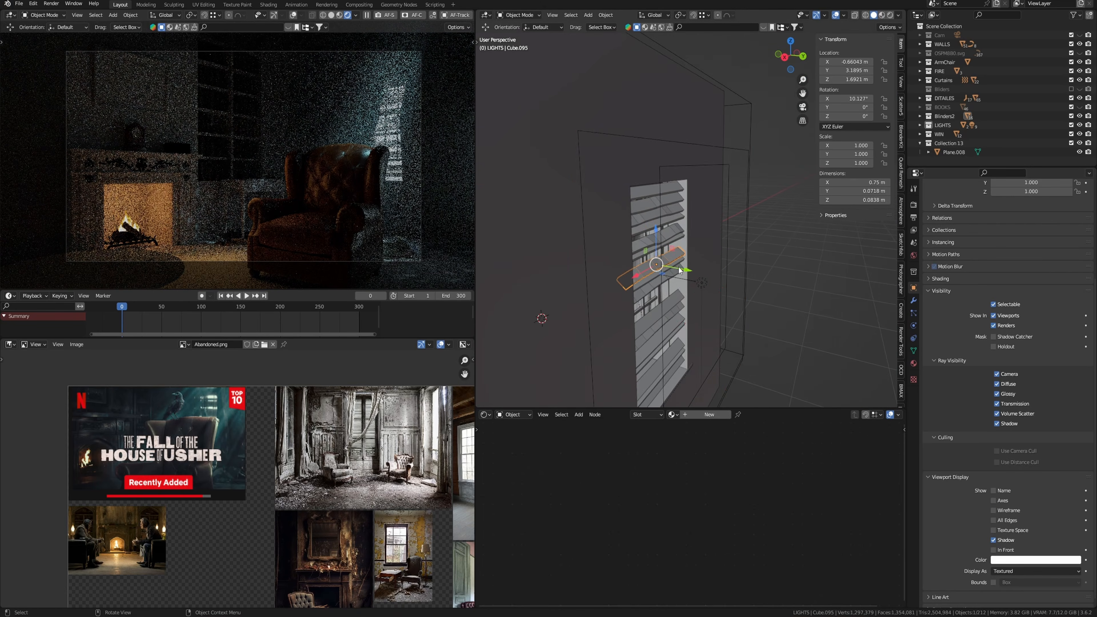
{"action": "middle_click_drag", "start_coordinate": [713, 276], "coordinate": [693, 276]}
{"action": "key", "text": "KP_Decimal"}
{"action": "middle_click_drag", "start_coordinate": [821, 328], "coordinate": [774, 368]}
{"action": "left_click", "coordinate": [674, 283]}
{"action": "left_click", "coordinate": [654, 15]}
{"action": "left_click", "coordinate": [652, 52]}
{"action": "key", "text": "r"}
{"action": "key", "text": "x"}
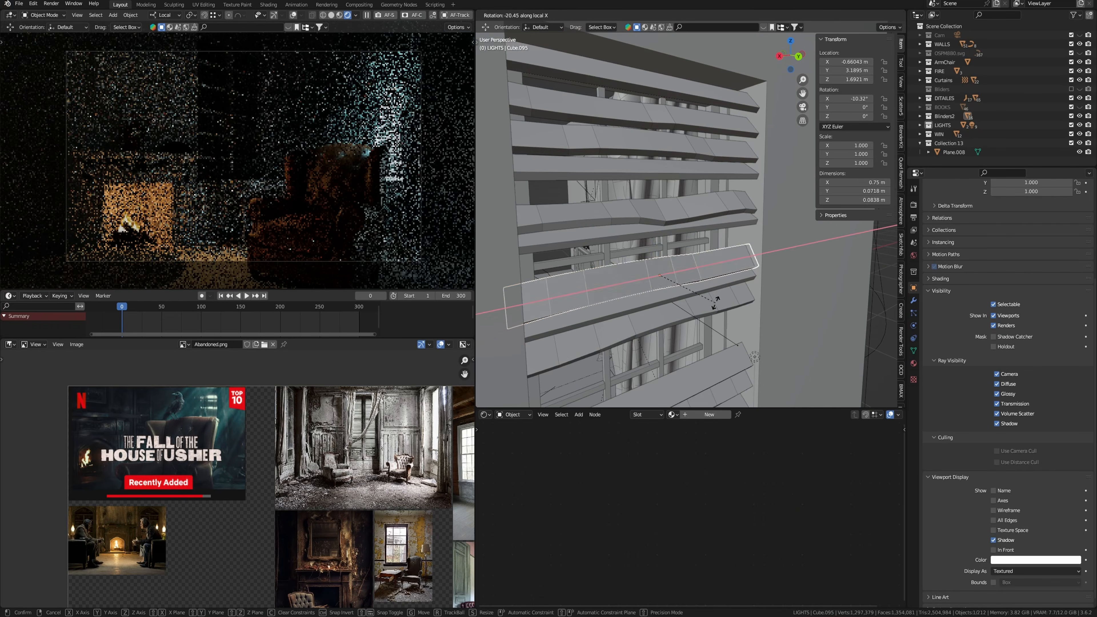
{"action": "left_click", "coordinate": [716, 299]}
{"action": "key", "text": "g"}
{"action": "key", "text": "z"}
{"action": "left_click", "coordinate": [719, 299]}
Tilt the slat directly below the middle one to about -16° about its local X axis.
{"action": "left_click", "coordinate": [698, 314]}
{"action": "key", "text": "r"}
{"action": "key", "text": "x"}
{"action": "left_click", "coordinate": [711, 323]}
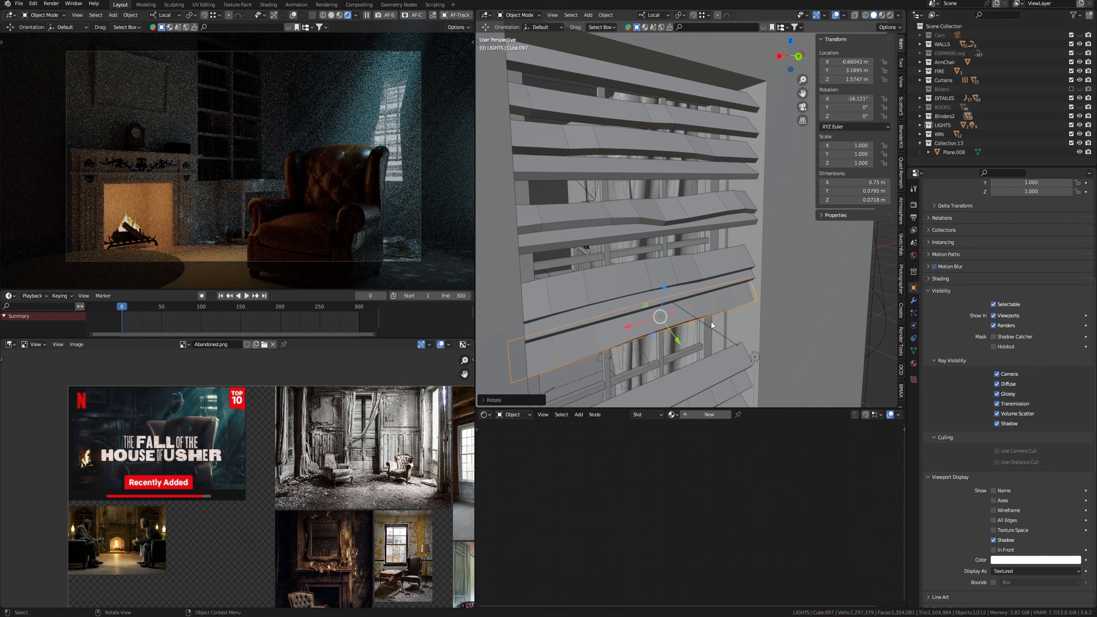
Tilt several of the upper blind slats by slightly different angles about their local X axes.
{"action": "left_click", "coordinate": [684, 152]}
{"action": "key", "text": "r"}
{"action": "key", "text": "x"}
{"action": "left_click", "coordinate": [689, 167]}
{"action": "left_click", "coordinate": [704, 131]}
{"action": "key", "text": "r"}
{"action": "key", "text": "x"}
{"action": "left_click", "coordinate": [706, 146]}
{"action": "left_click", "coordinate": [708, 91]}
{"action": "key", "text": "r"}
{"action": "key", "text": "x"}
{"action": "left_click", "coordinate": [709, 104]}
{"action": "left_click", "coordinate": [699, 167]}
{"action": "key", "text": "r"}
{"action": "key", "text": "x"}
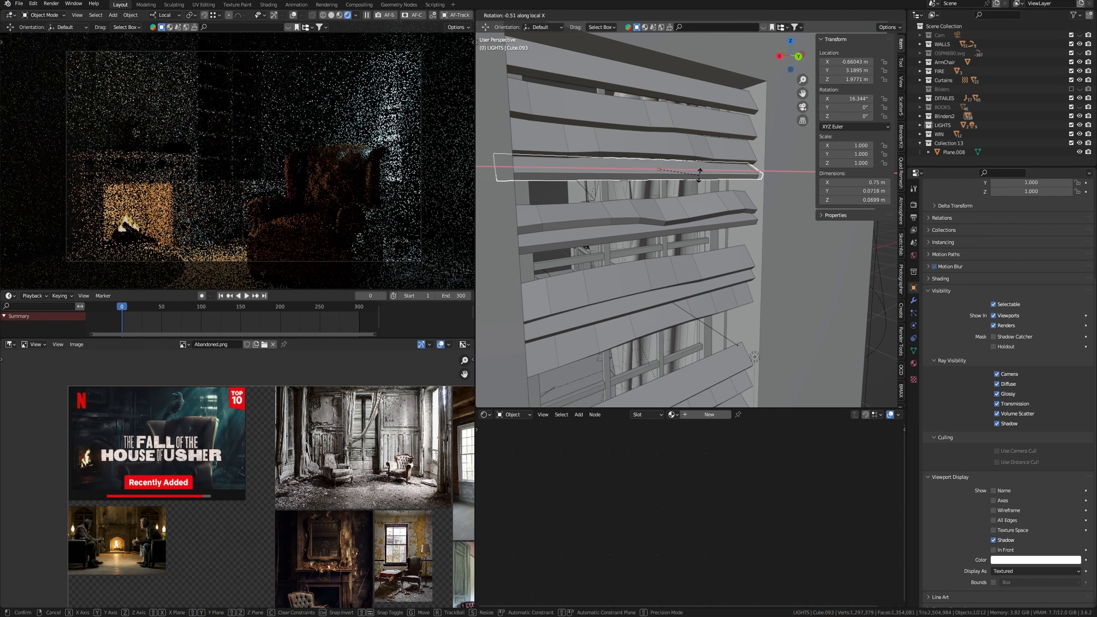
{"action": "left_click", "coordinate": [701, 178]}
Give the top blind slat a new material and darken its base colour to nearly black.
{"action": "left_click", "coordinate": [687, 82]}
{"action": "left_click", "coordinate": [699, 415]}
{"action": "left_click", "coordinate": [701, 490]}
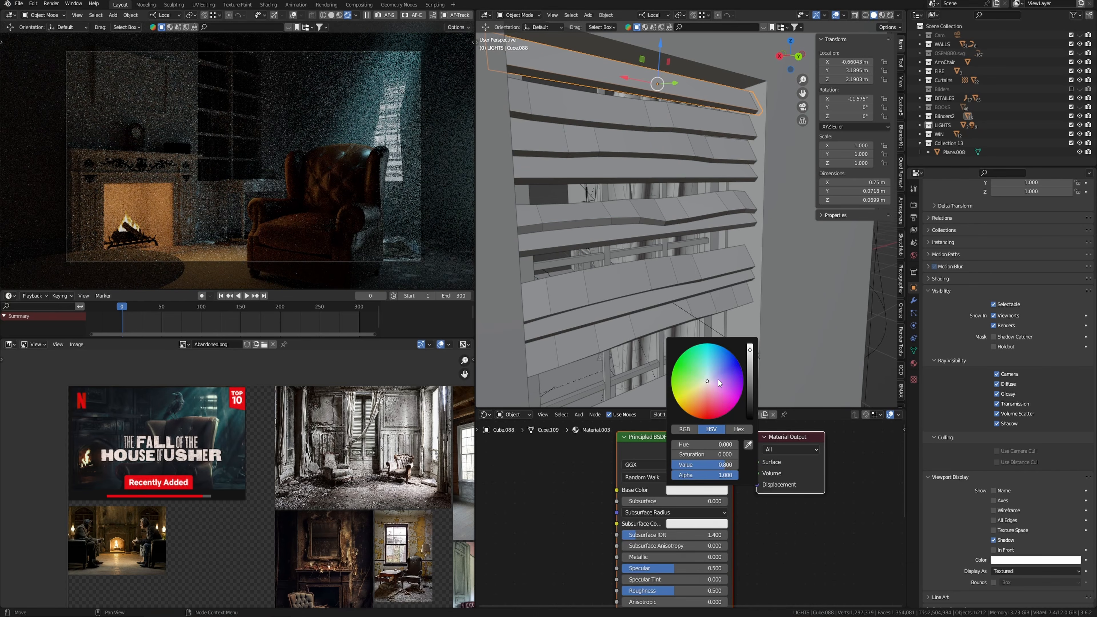
{"action": "left_click_drag", "start_coordinate": [749, 368], "coordinate": [746, 405]}
Link the top slat's dark material to all the other blind slats.
{"action": "left_click", "coordinate": [687, 117], "text": "shift"}
{"action": "left_click", "coordinate": [682, 143], "text": "shift"}
{"action": "left_click", "coordinate": [679, 168], "text": "shift"}
{"action": "left_click", "coordinate": [675, 209], "text": "shift"}
{"action": "left_click", "coordinate": [674, 232], "text": "shift"}
{"action": "middle_click_drag", "start_coordinate": [672, 322], "coordinate": [673, 253], "text": "shift"}
{"action": "left_click", "coordinate": [673, 255], "text": "shift"}
{"action": "middle_click_drag", "start_coordinate": [670, 380], "coordinate": [680, 298], "text": "shift"}
{"action": "left_click", "coordinate": [684, 305], "text": "shift"}
{"action": "middle_click_drag", "start_coordinate": [687, 259], "coordinate": [686, 159], "text": "shift"}
{"action": "left_click", "coordinate": [687, 159], "text": "shift"}
{"action": "key", "text": "ctrl+l"}
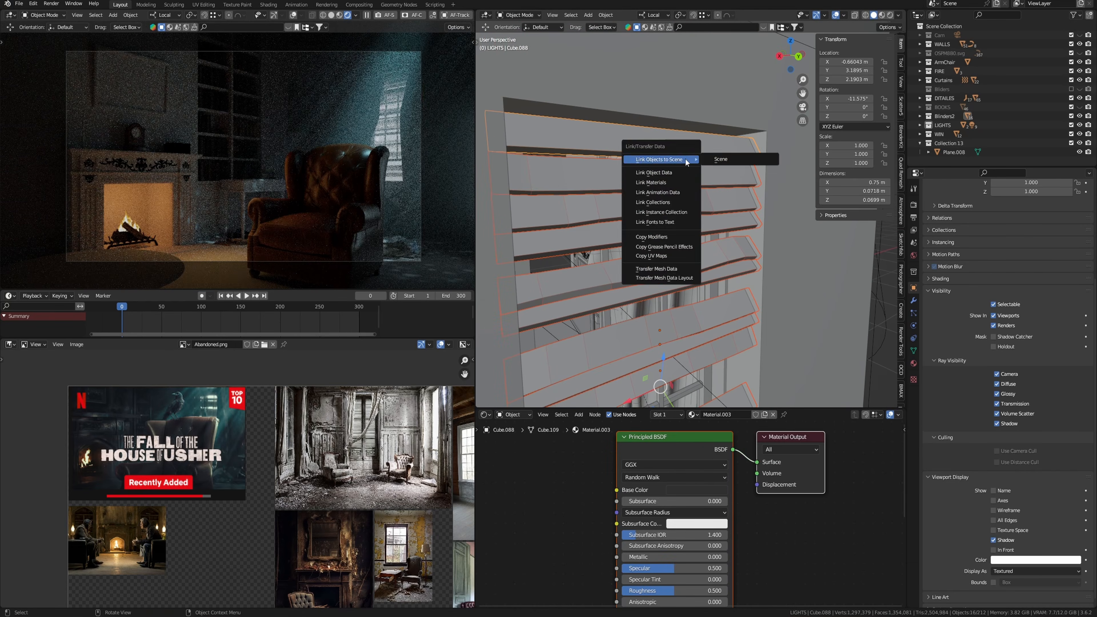
{"action": "left_click", "coordinate": [686, 159]}
Shift the slat above the middle group slightly, then raise the middle group of slats to change the gaps between them.
{"action": "middle_click_drag", "start_coordinate": [679, 318], "coordinate": [677, 216], "text": "shift"}
{"action": "left_click", "coordinate": [674, 188]}
{"action": "key", "text": "g"}
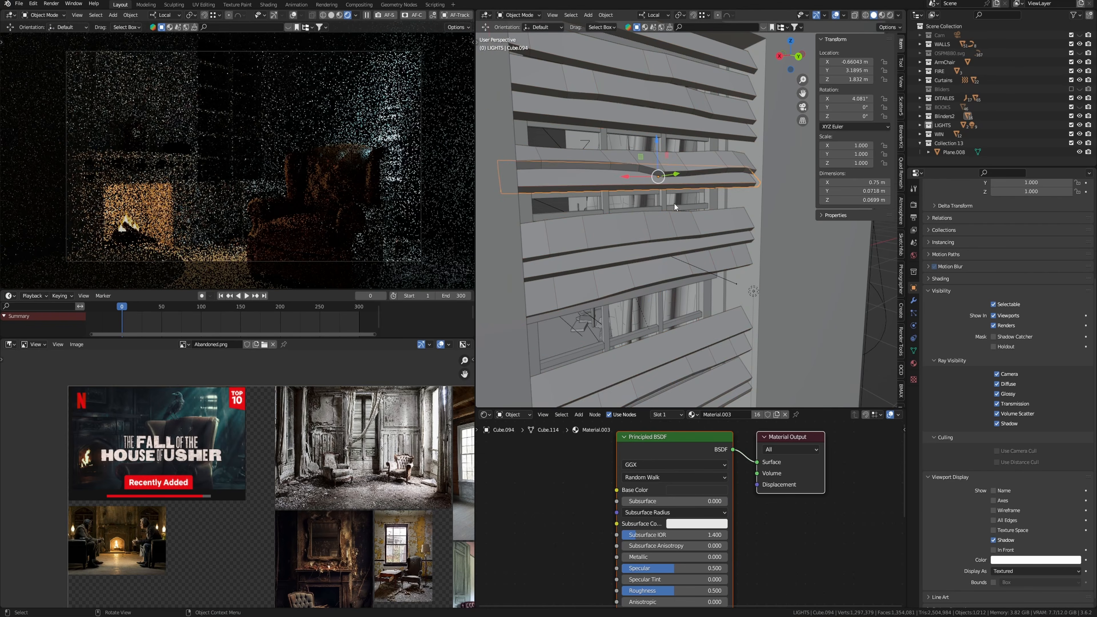
{"action": "left_click", "coordinate": [672, 200]}
{"action": "left_click", "coordinate": [658, 273]}
{"action": "left_click", "coordinate": [657, 252], "text": "shift"}
{"action": "left_click", "coordinate": [658, 227], "text": "shift"}
{"action": "left_click_drag", "start_coordinate": [660, 217], "coordinate": [661, 200]}
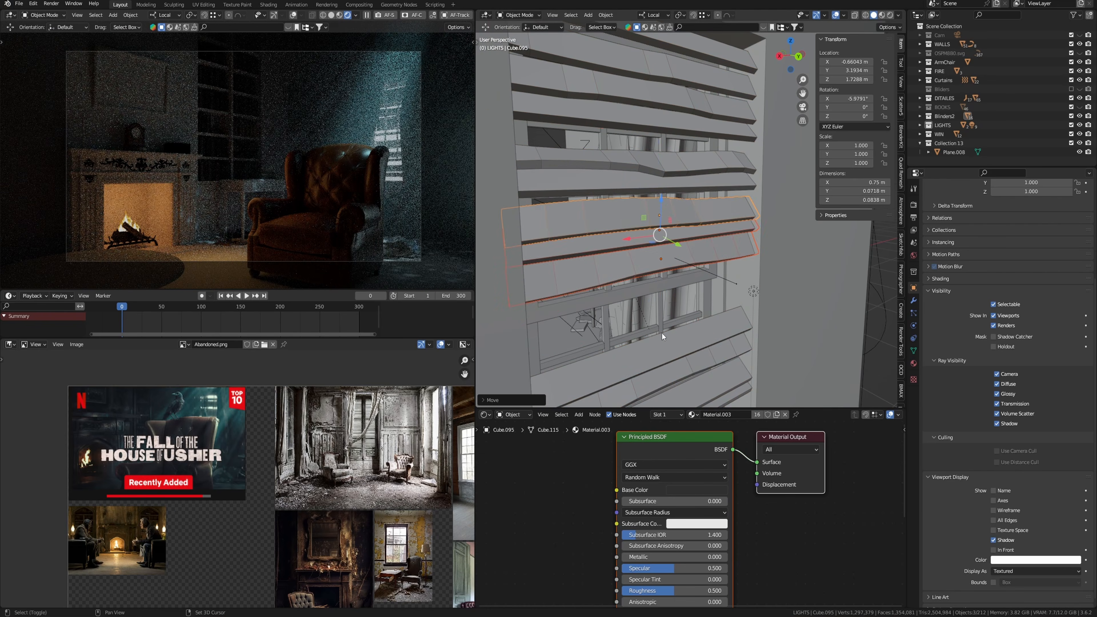
Raise the pair of slats below the large gap in the blinds.
{"action": "middle_click_drag", "start_coordinate": [662, 333], "coordinate": [663, 259], "text": "shift"}
{"action": "left_click", "coordinate": [658, 297]}
{"action": "left_click", "coordinate": [660, 272], "text": "shift"}
{"action": "left_click_drag", "start_coordinate": [663, 243], "coordinate": [664, 212]}
Duplicate the pair of slats to fill the opening in the lower blinds, and delete one surplus slat.
{"action": "key", "text": "shift+d"}
{"action": "right_click", "coordinate": [665, 241]}
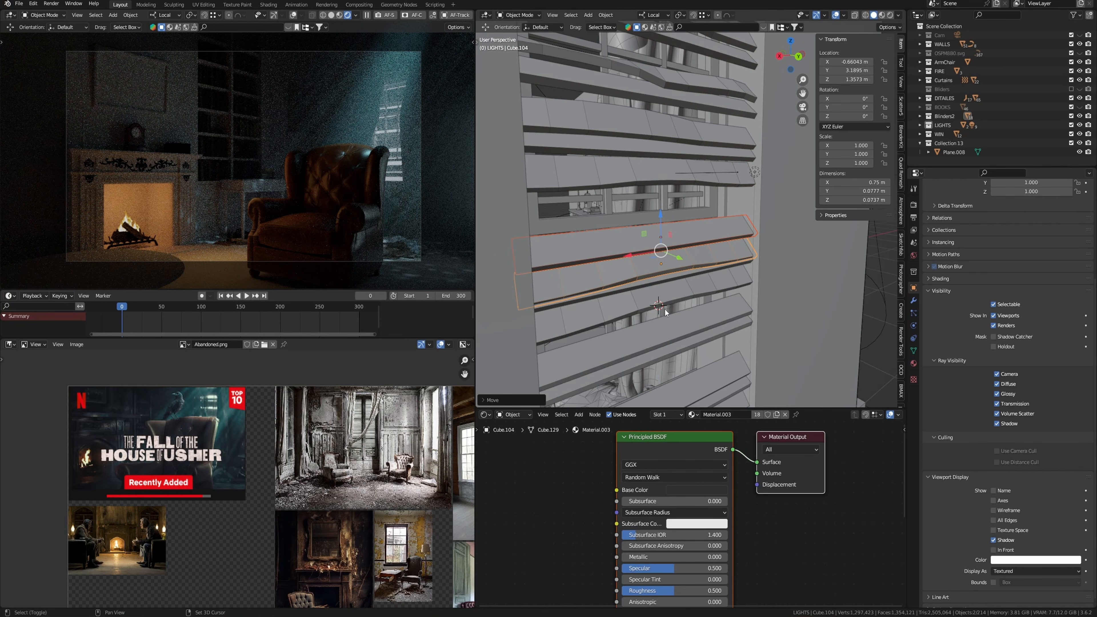
{"action": "scroll", "coordinate": [691, 303], "scroll_direction": "down", "scroll_amount": 6}
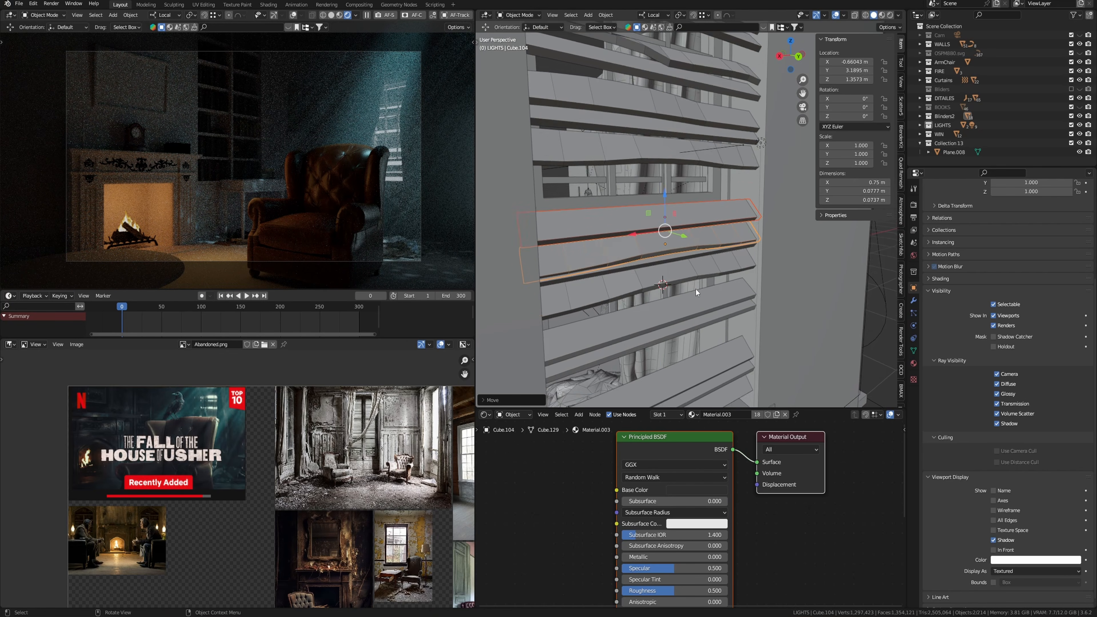
{"action": "key", "text": "Delete"}
{"action": "middle_click_drag", "start_coordinate": [626, 357], "coordinate": [637, 302], "text": "shift"}
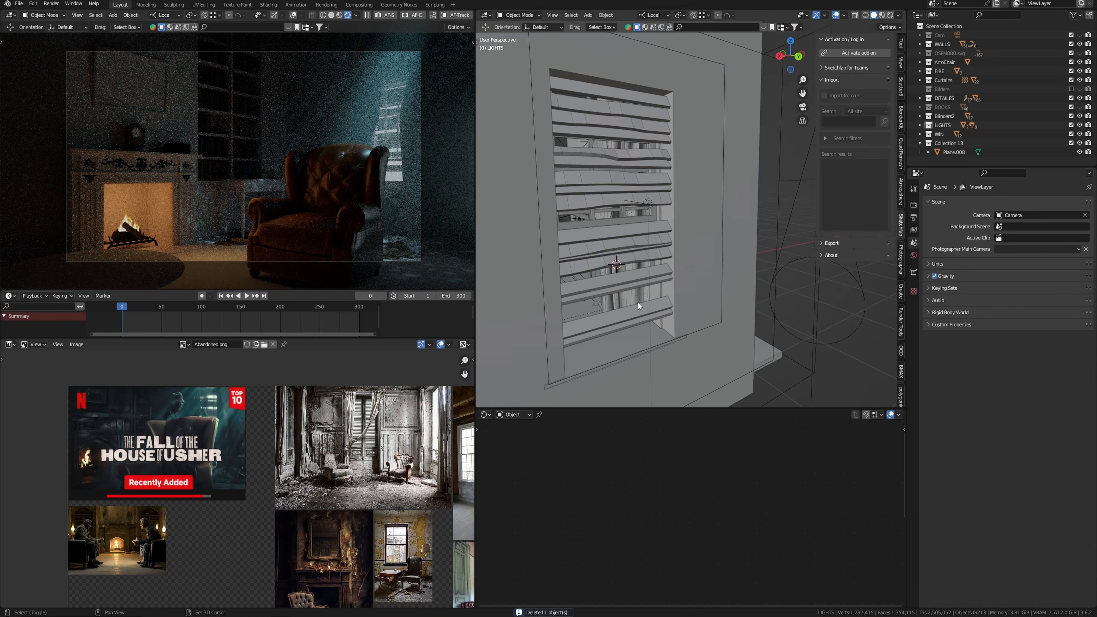
{"action": "middle_click_drag", "start_coordinate": [625, 345], "coordinate": [654, 326], "text": "shift"}
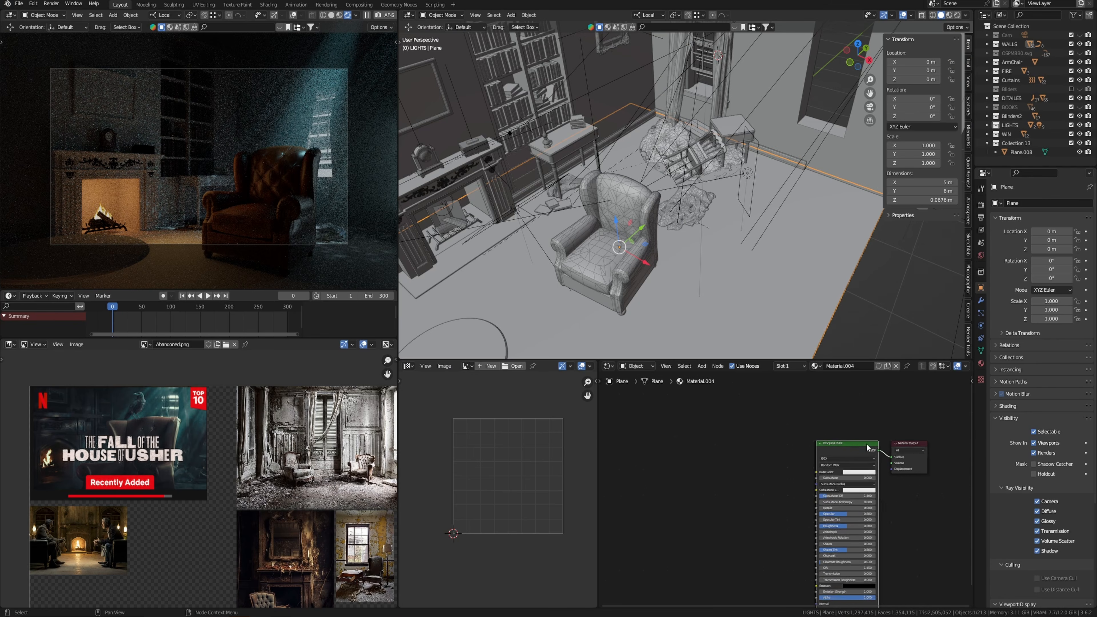
Run Principled Texture Setup on the floor material with the albedo, AO, normal, roughness and displacement JPGs from the WOODEN PLANKS2 folder.
{"action": "key", "text": "ctrl+shift+t"}
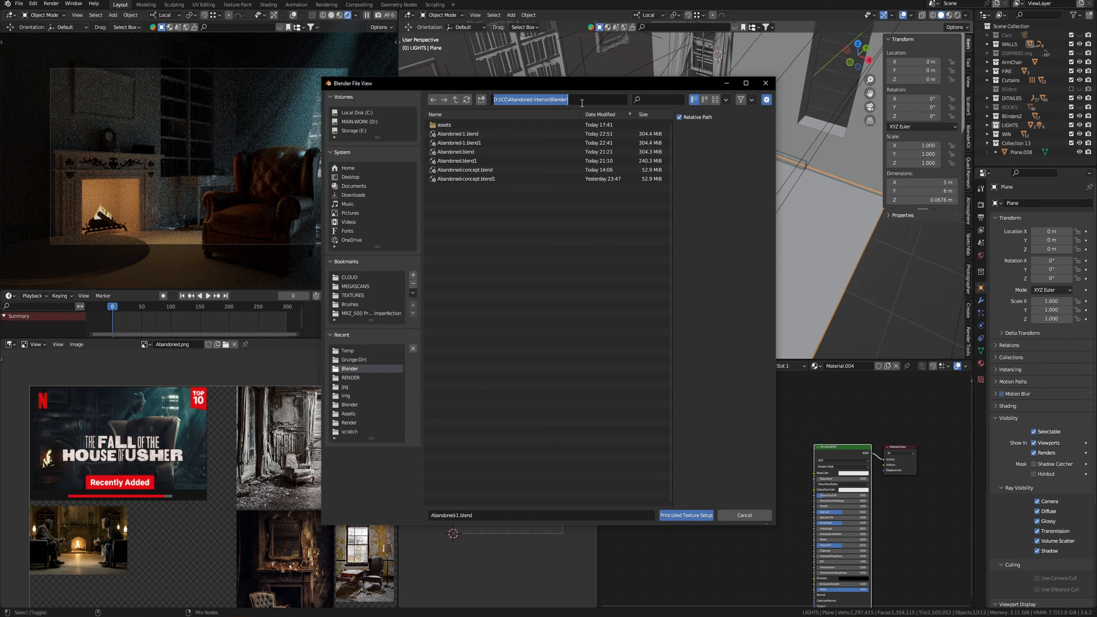
{"action": "key", "text": "Return"}
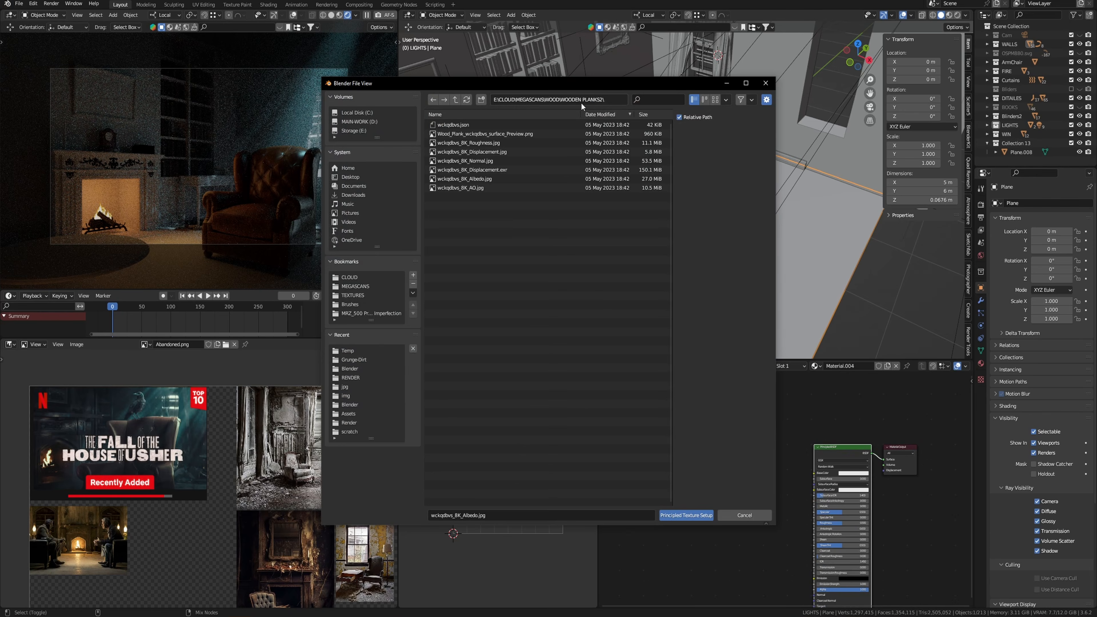
{"action": "left_click", "coordinate": [716, 100]}
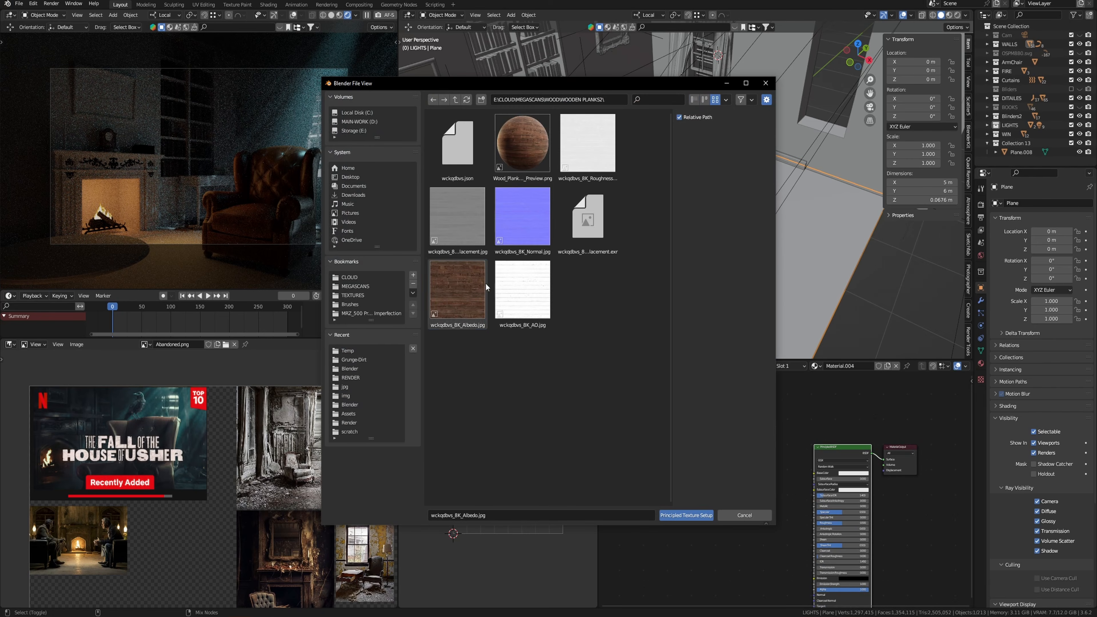
{"action": "left_click", "coordinate": [474, 293]}
{"action": "left_click", "coordinate": [507, 286], "text": "ctrl"}
{"action": "left_click", "coordinate": [588, 143], "text": "ctrl"}
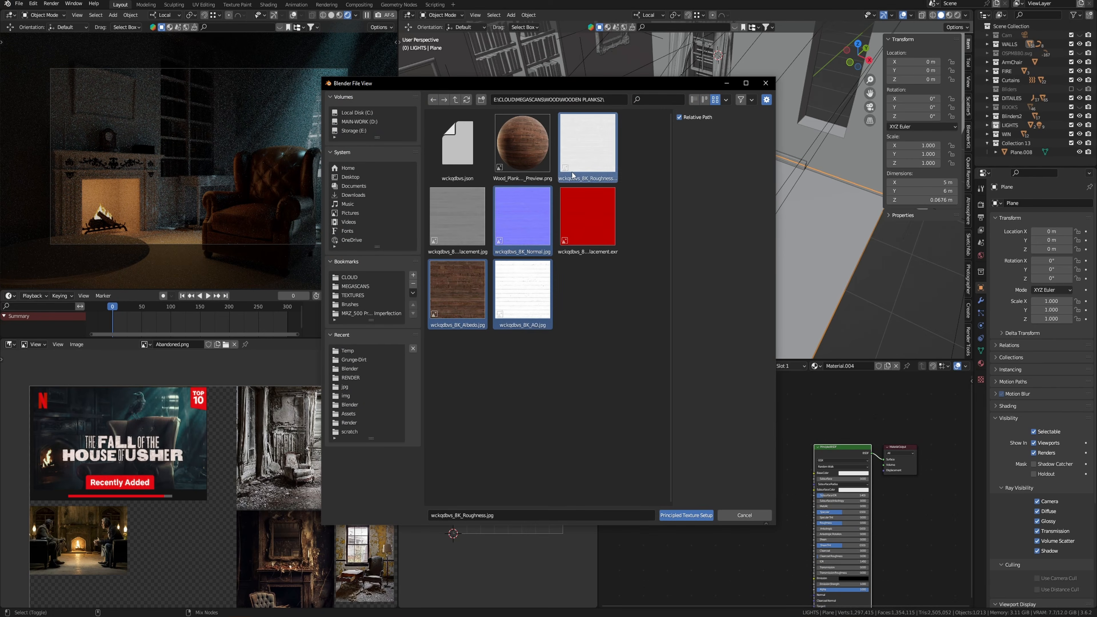
{"action": "left_click", "coordinate": [458, 216], "text": "ctrl"}
{"action": "left_click", "coordinate": [693, 515]}
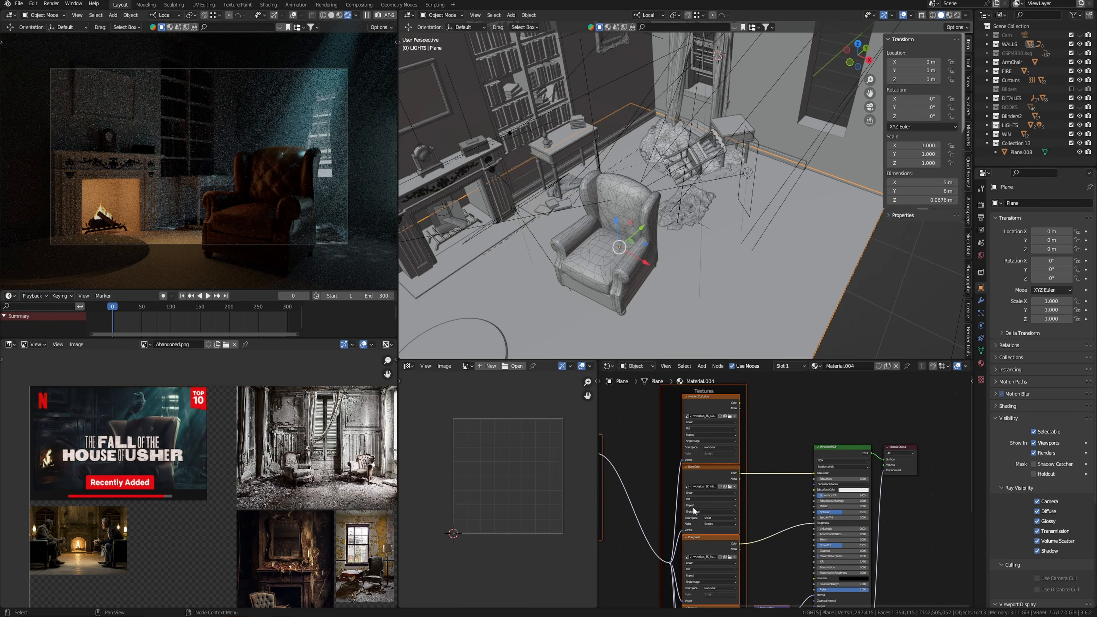
Isolate the floor plane in local view and show it with material preview shading.
{"action": "scroll", "coordinate": [736, 286], "scroll_direction": "down", "scroll_amount": 2}
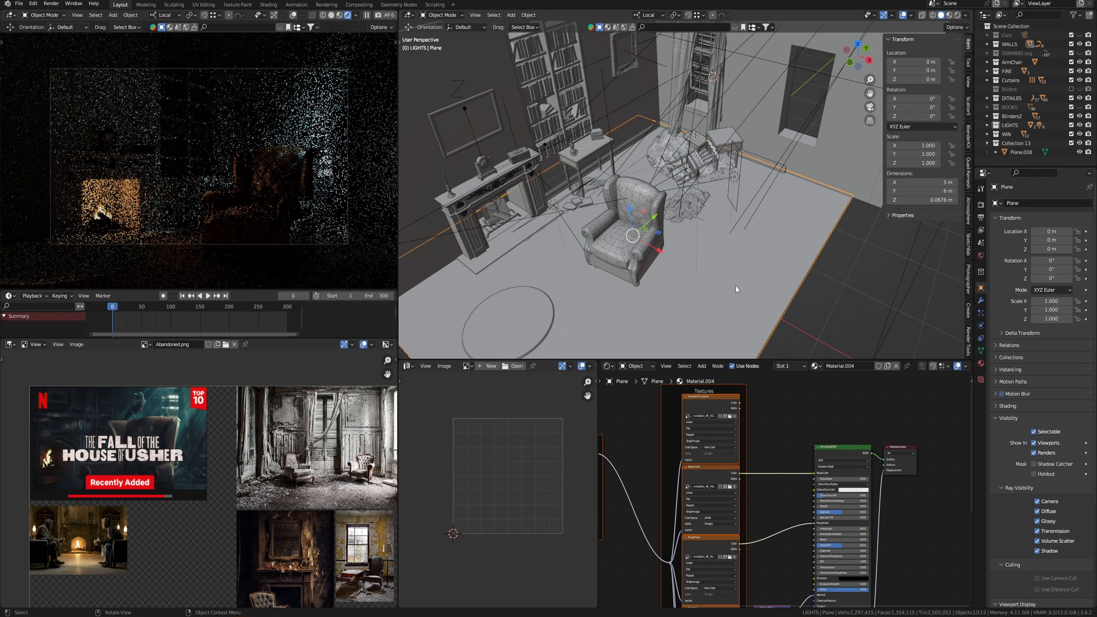
{"action": "middle_click_drag", "start_coordinate": [735, 296], "coordinate": [739, 284], "text": "shift"}
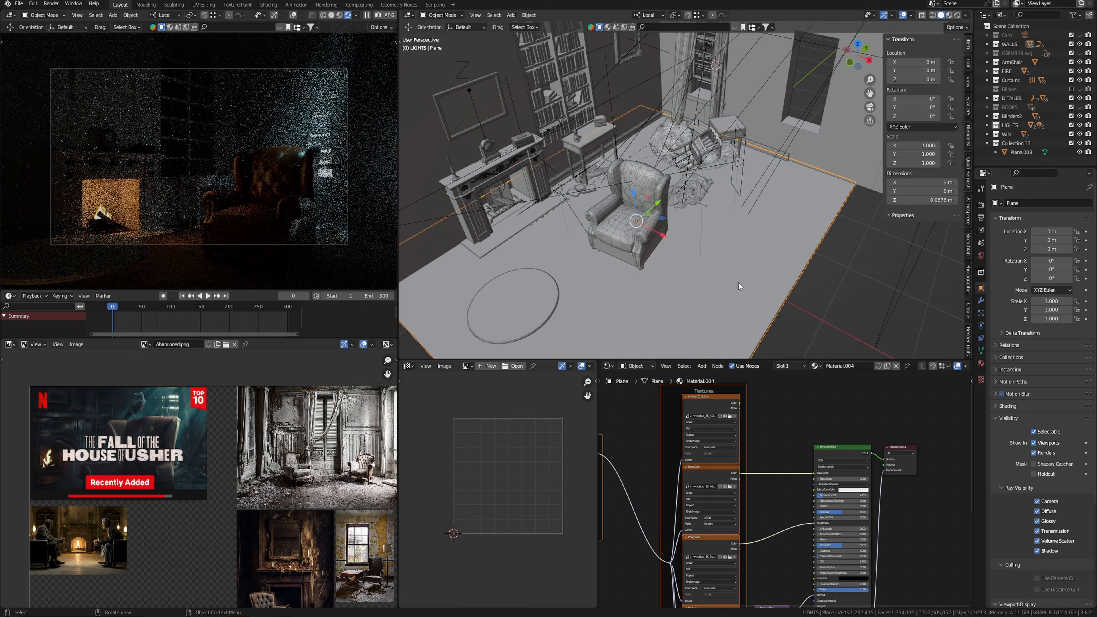
{"action": "key", "text": "KP_Divide"}
{"action": "left_click", "coordinate": [949, 14]}
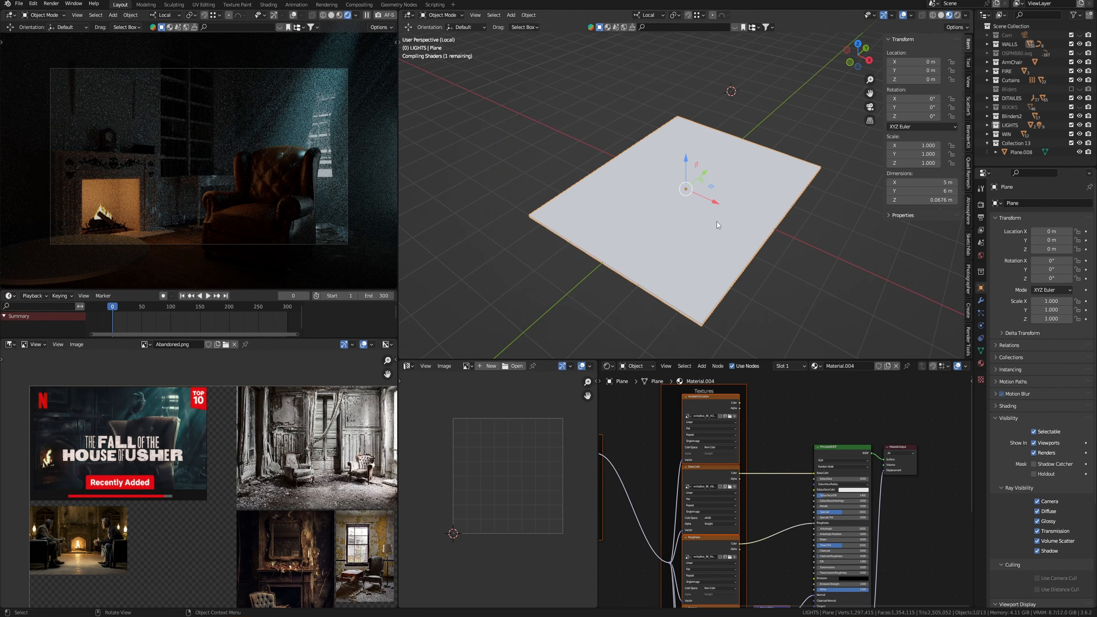
{"action": "scroll", "coordinate": [716, 212], "scroll_direction": "up", "scroll_amount": 2}
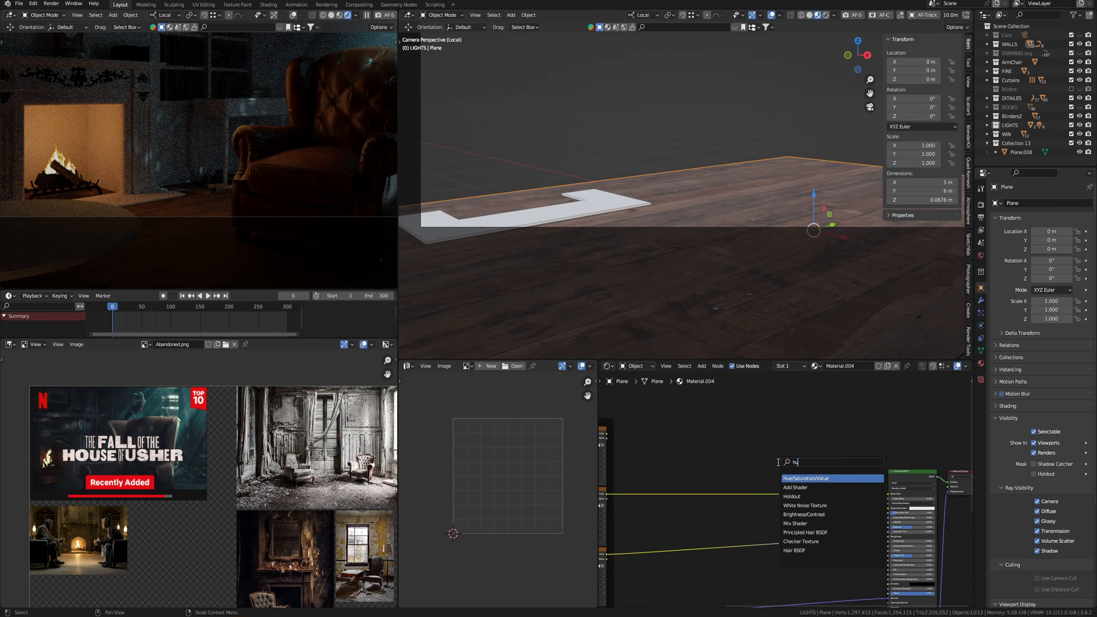
Insert a Hue/Saturation/Value node between the floor's albedo texture and the Principled BSDF base colour.
{"action": "key", "text": "Return"}
{"action": "left_click", "coordinate": [648, 484]}
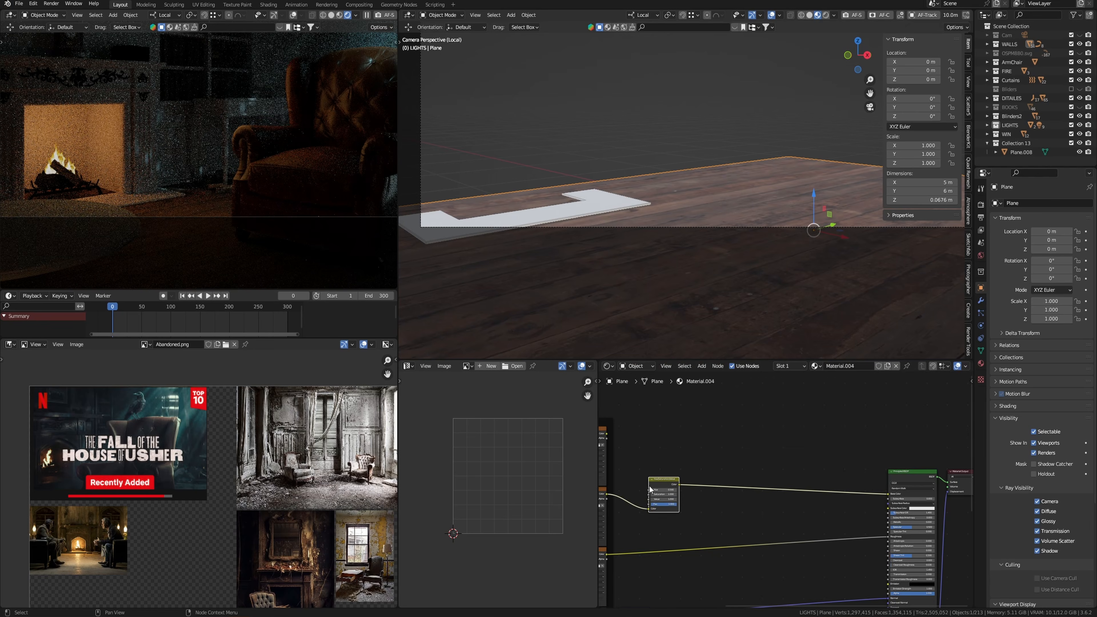
Set the saturation of the floor's Hue/Saturation/Value node to 0.5.
{"action": "scroll", "coordinate": [735, 488], "scroll_direction": "up", "scroll_amount": 4}
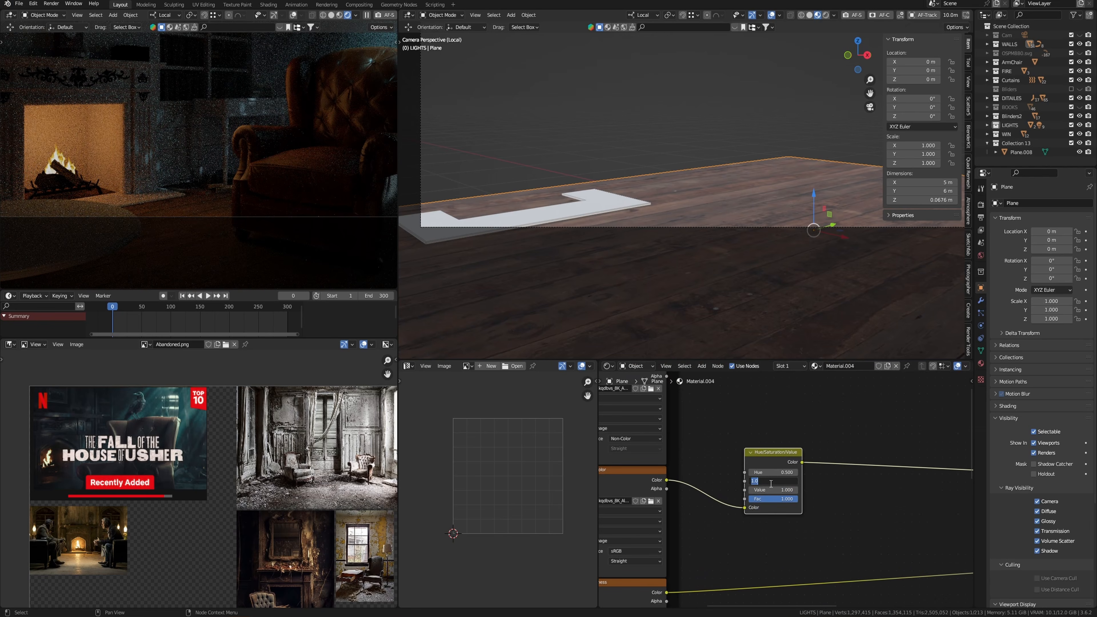
{"action": "key", "text": "Return"}
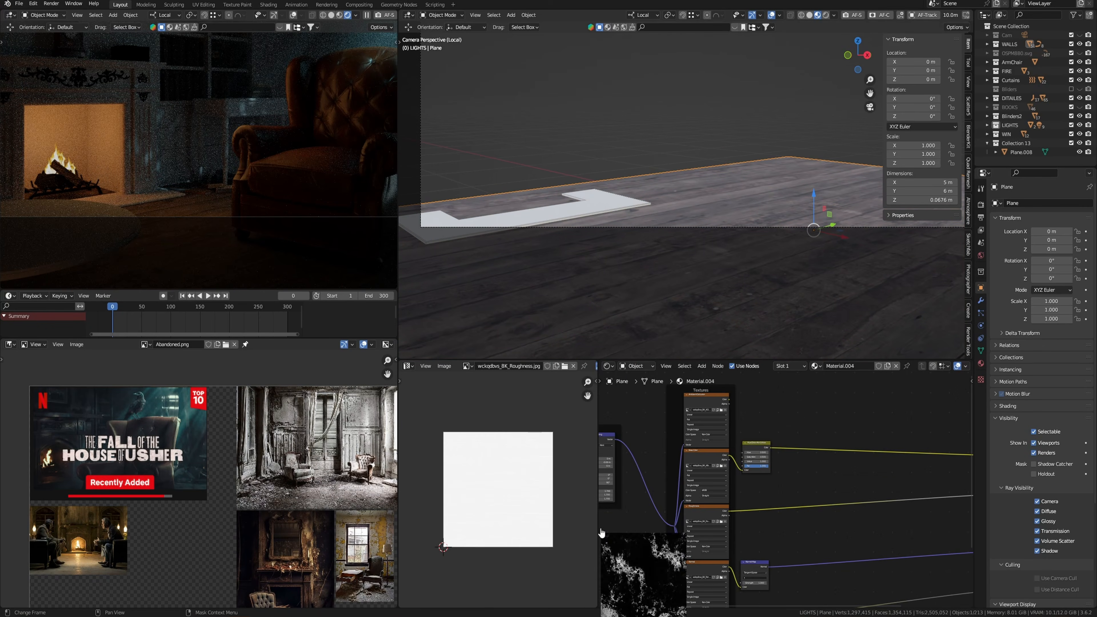
Add a dirt stencil image texture to the floor material, place it above the texture group and give it Texture Coordinate and Mapping nodes.
{"action": "left_click_drag", "start_coordinate": [601, 531], "coordinate": [837, 395]}
{"action": "middle_click_drag", "start_coordinate": [858, 413], "coordinate": [752, 457]}
{"action": "scroll", "coordinate": [752, 457], "scroll_direction": "up", "scroll_amount": 2}
{"action": "left_click_drag", "start_coordinate": [752, 455], "coordinate": [685, 431]}
{"action": "middle_click_drag", "start_coordinate": [735, 432], "coordinate": [772, 486]}
{"action": "scroll", "coordinate": [771, 486], "scroll_direction": "down", "scroll_amount": 3}
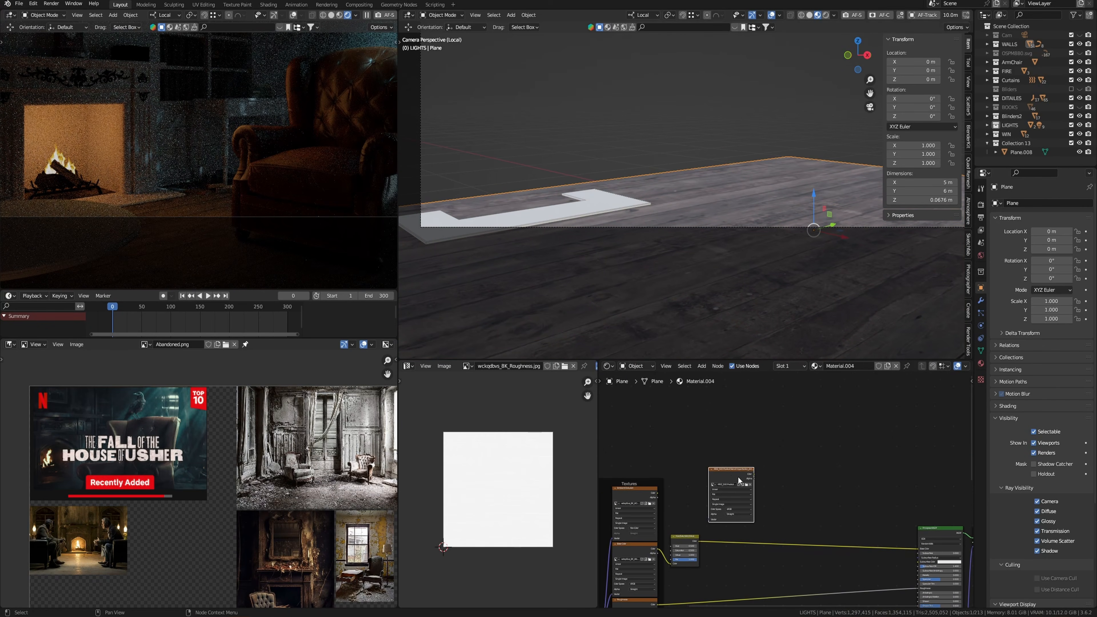
{"action": "left_click_drag", "start_coordinate": [732, 475], "coordinate": [701, 409]}
{"action": "key", "text": "ctrl+t"}
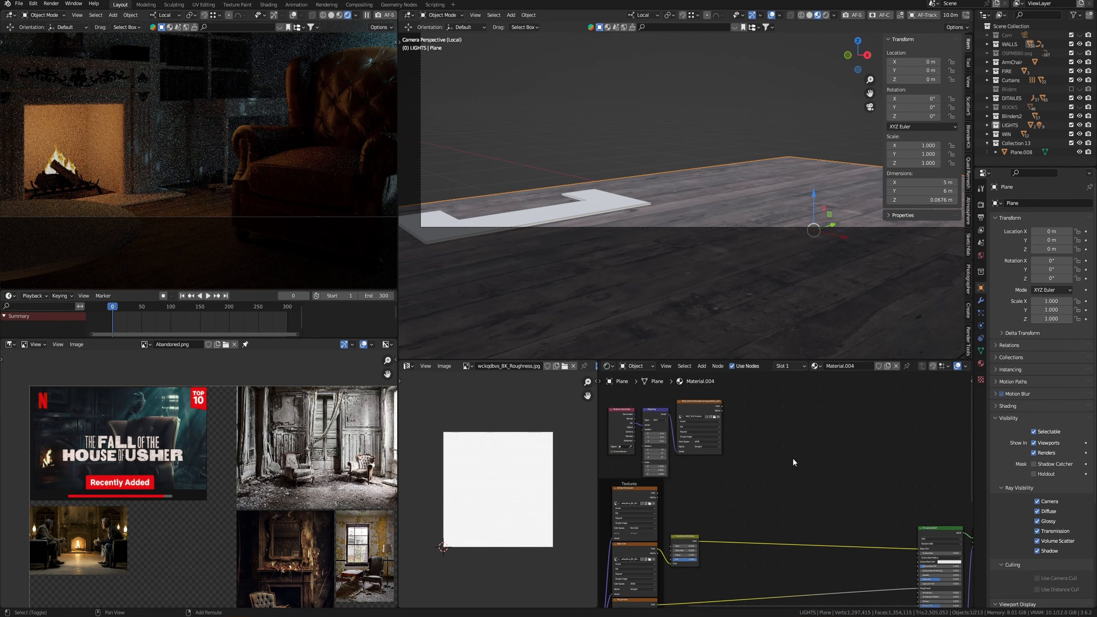
Insert a Mix Color node after the Hue/Saturation/Value node and drive its factor with the dirt texture's colour.
{"action": "key", "text": "shift+a"}
{"action": "type", "text": "mi"}
{"action": "key", "text": "Return"}
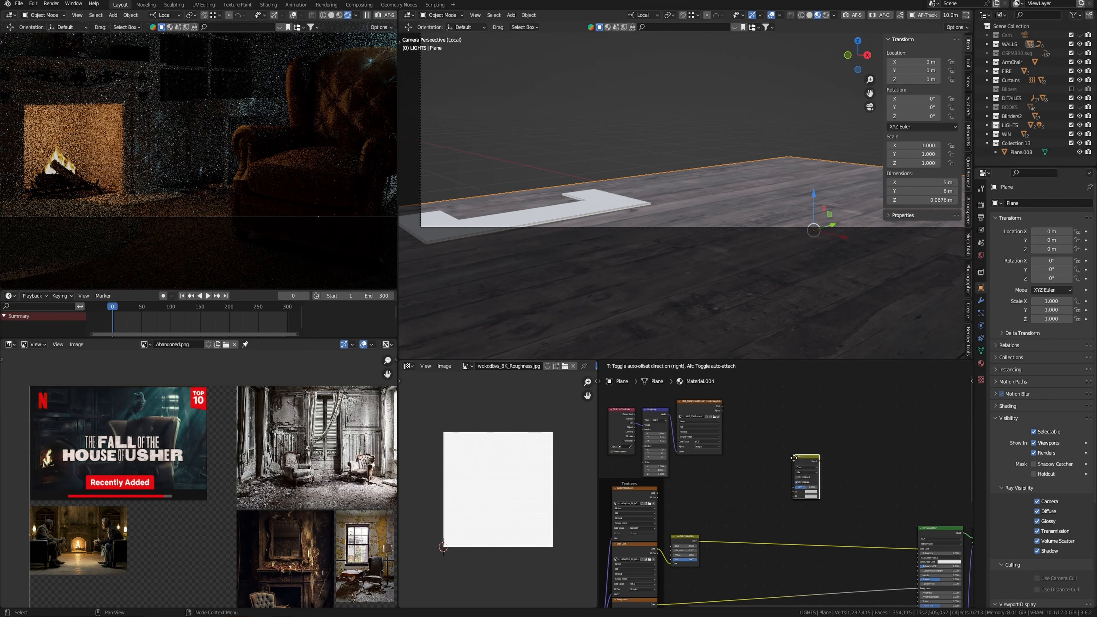
{"action": "left_click", "coordinate": [757, 514]}
{"action": "left_click_drag", "start_coordinate": [721, 411], "coordinate": [775, 540]}
{"action": "scroll", "coordinate": [757, 511], "scroll_direction": "up", "scroll_amount": 2}
{"action": "scroll", "coordinate": [754, 503], "scroll_direction": "up", "scroll_amount": 3}
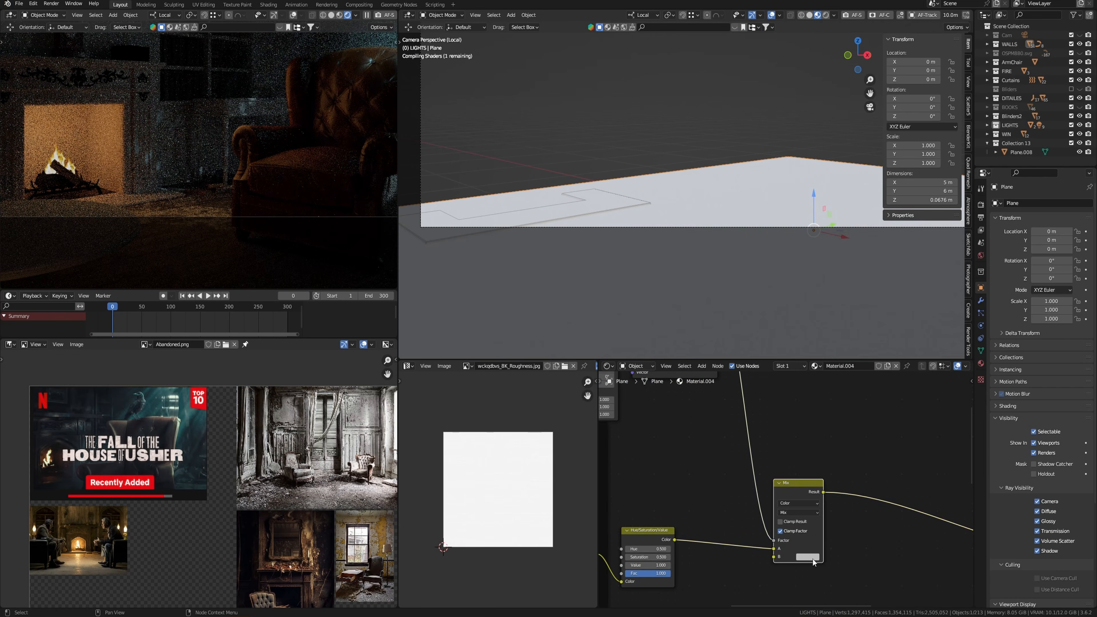
Set the second colour (B) of the dirt Mix node to a dark reddish brown.
{"action": "left_click", "coordinate": [807, 557]}
{"action": "left_click", "coordinate": [826, 482]}
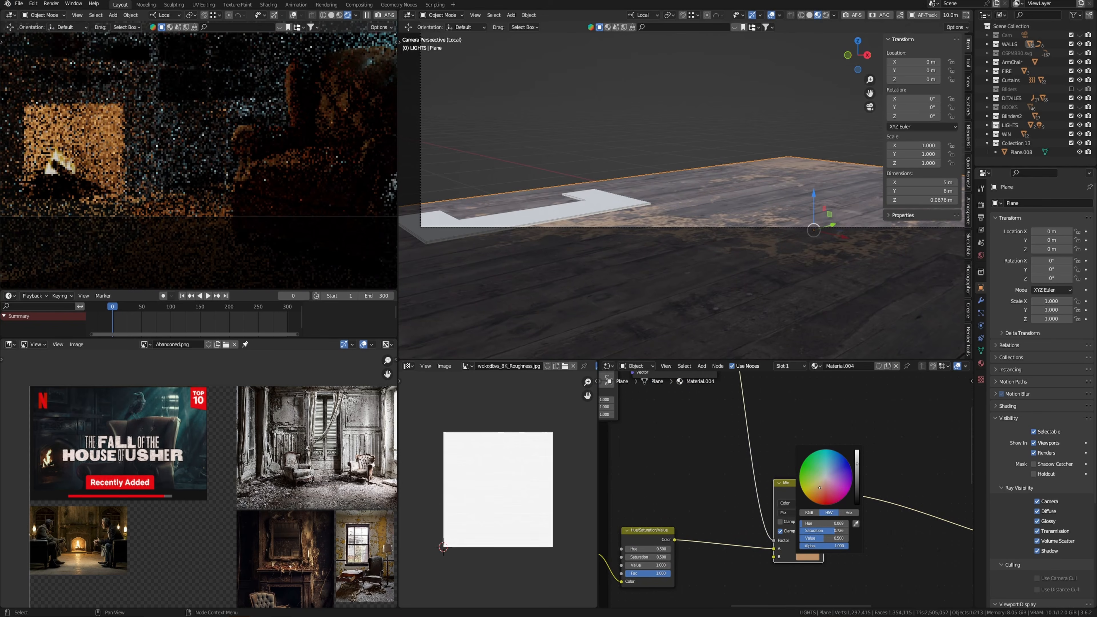
{"action": "left_click", "coordinate": [814, 556]}
{"action": "left_click", "coordinate": [857, 497]}
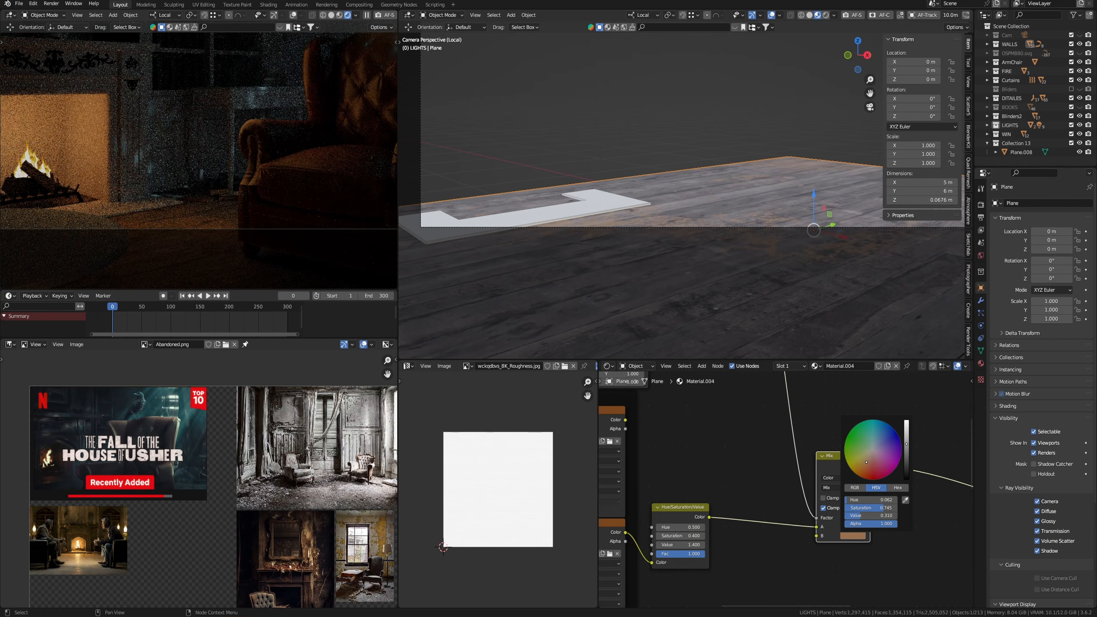
{"action": "left_click_drag", "start_coordinate": [866, 462], "coordinate": [870, 469]}
{"action": "left_click", "coordinate": [907, 455]}
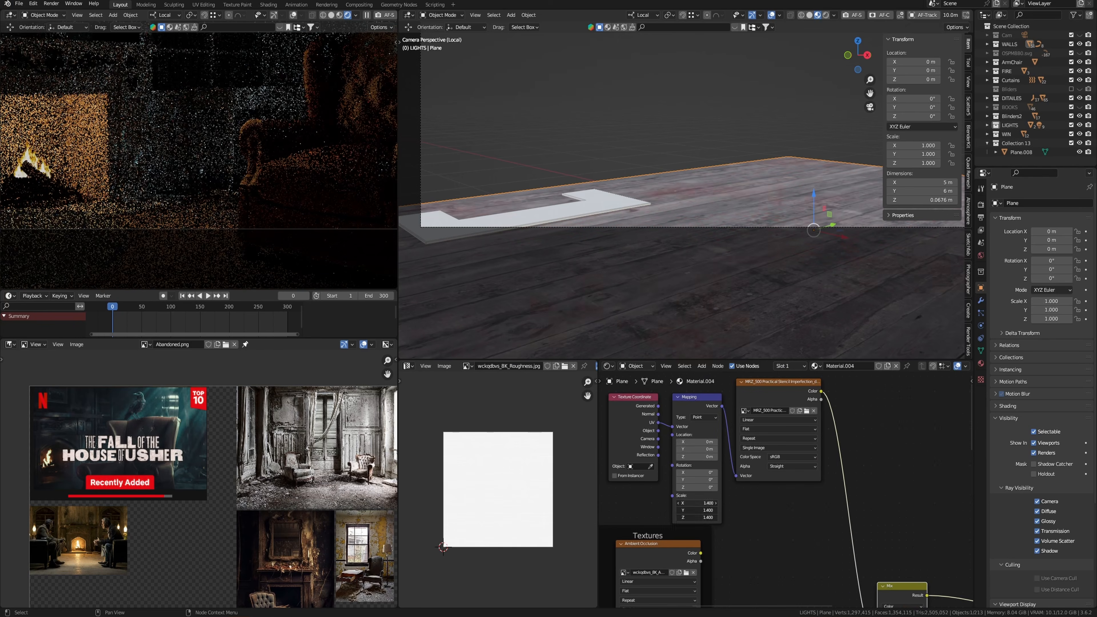
Replace the dirt texture's image with MRZ_500 Practical Stencil Imperfection_dirt_22.jpg and adjust its mapping location.
{"action": "left_click", "coordinate": [806, 411]}
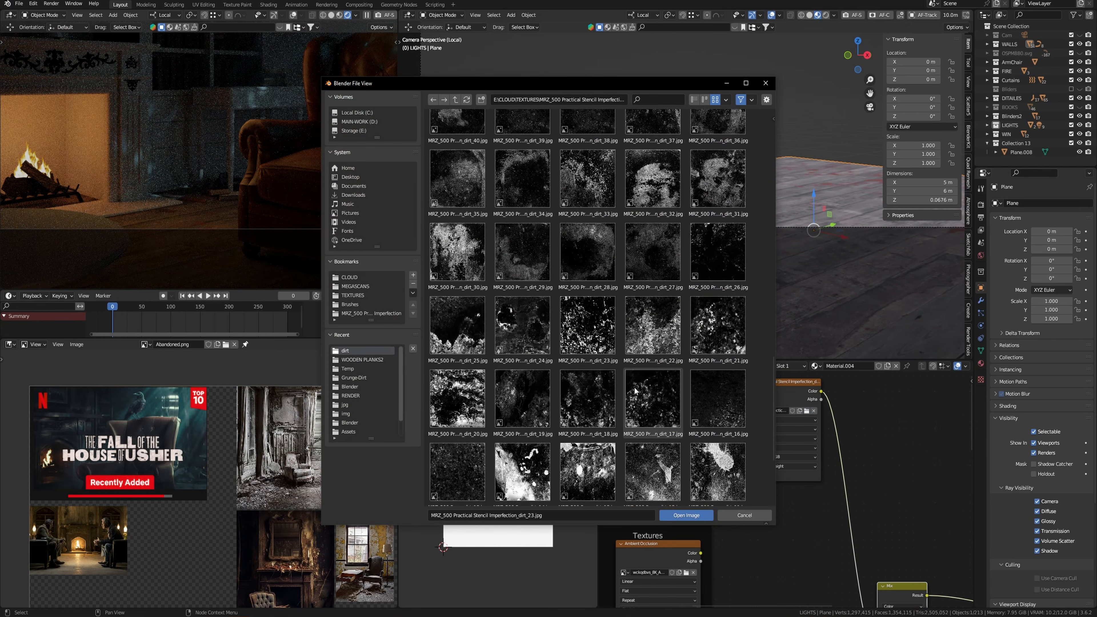
{"action": "double_click", "coordinate": [655, 339]}
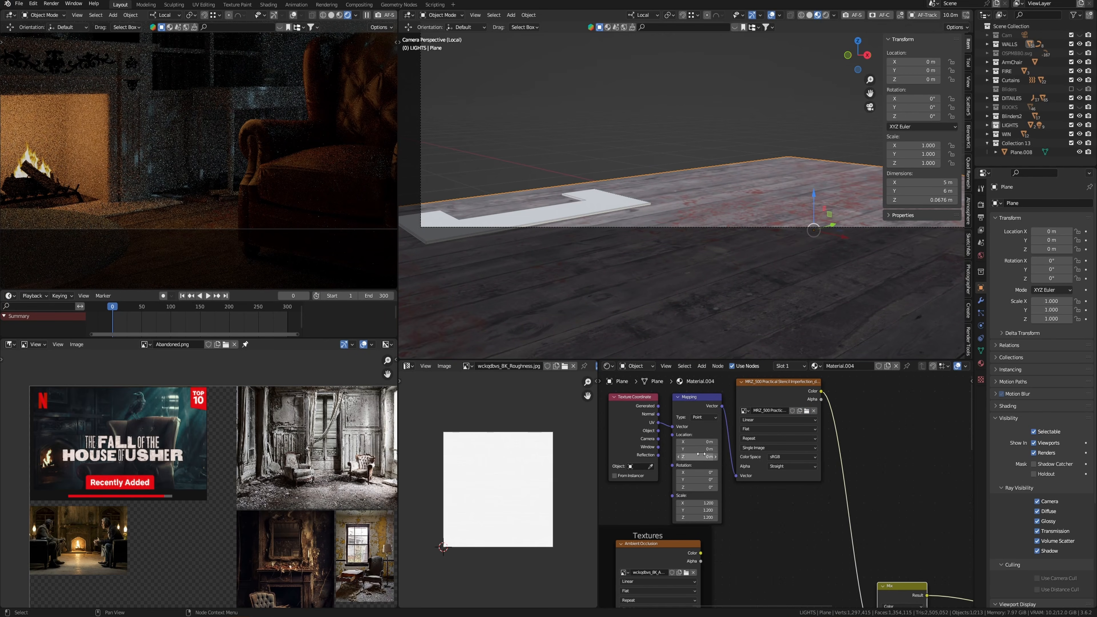
{"action": "left_click_drag", "start_coordinate": [701, 450], "coordinate": [685, 450]}
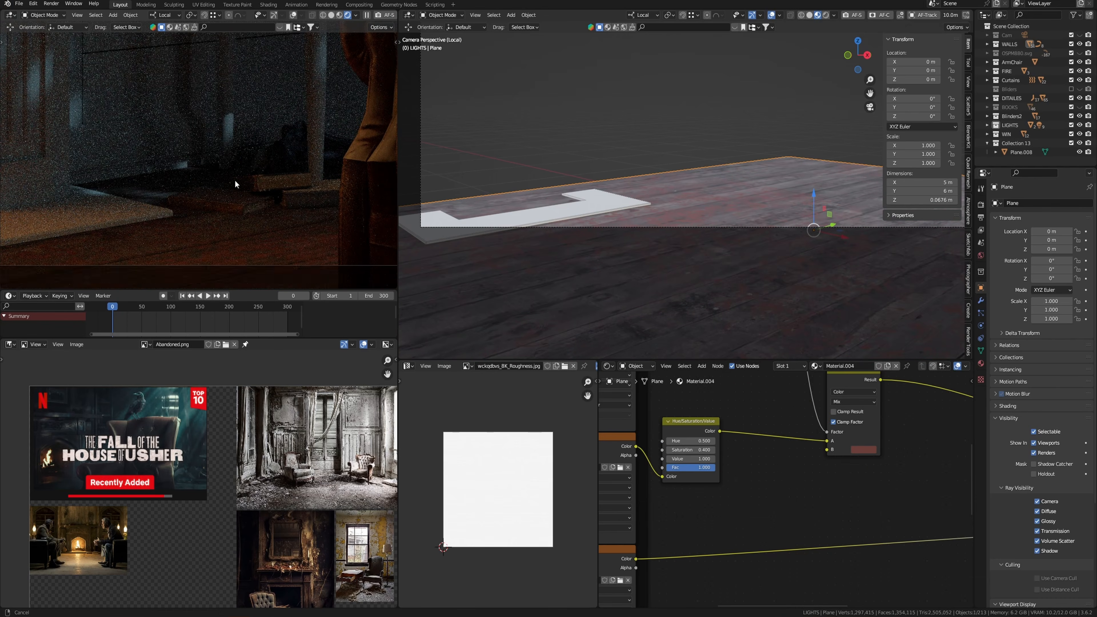
{"action": "middle_click_drag", "start_coordinate": [235, 184], "coordinate": [251, 254]}
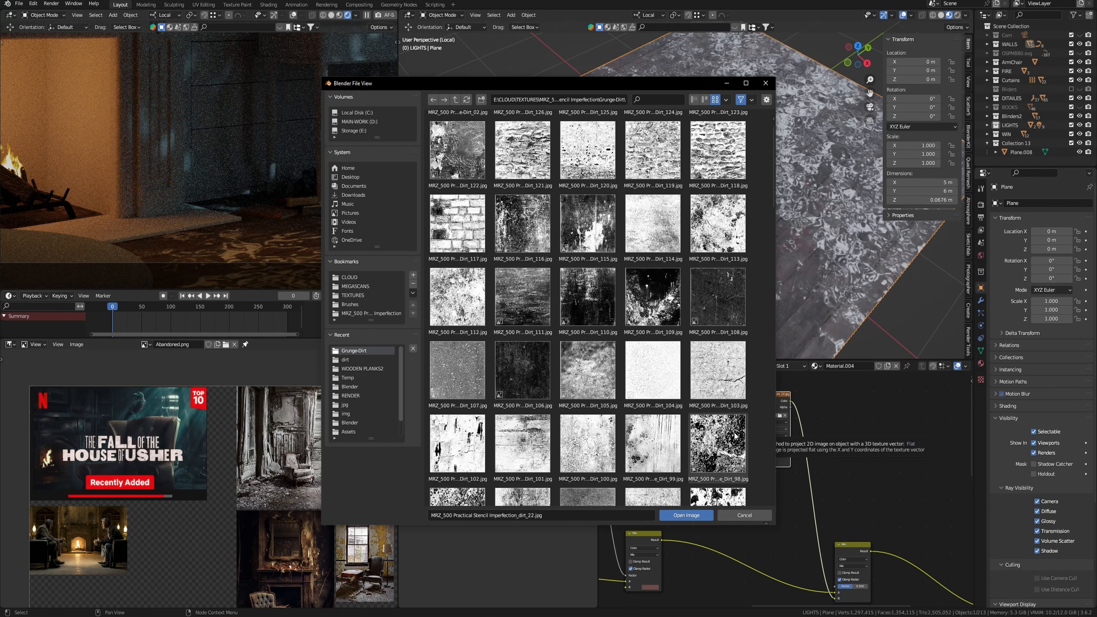
Load the Dirt_123 image from the Grunge-Dirt folder into the second imperfection texture.
{"action": "scroll", "coordinate": [587, 307], "scroll_direction": "down", "scroll_amount": 3}
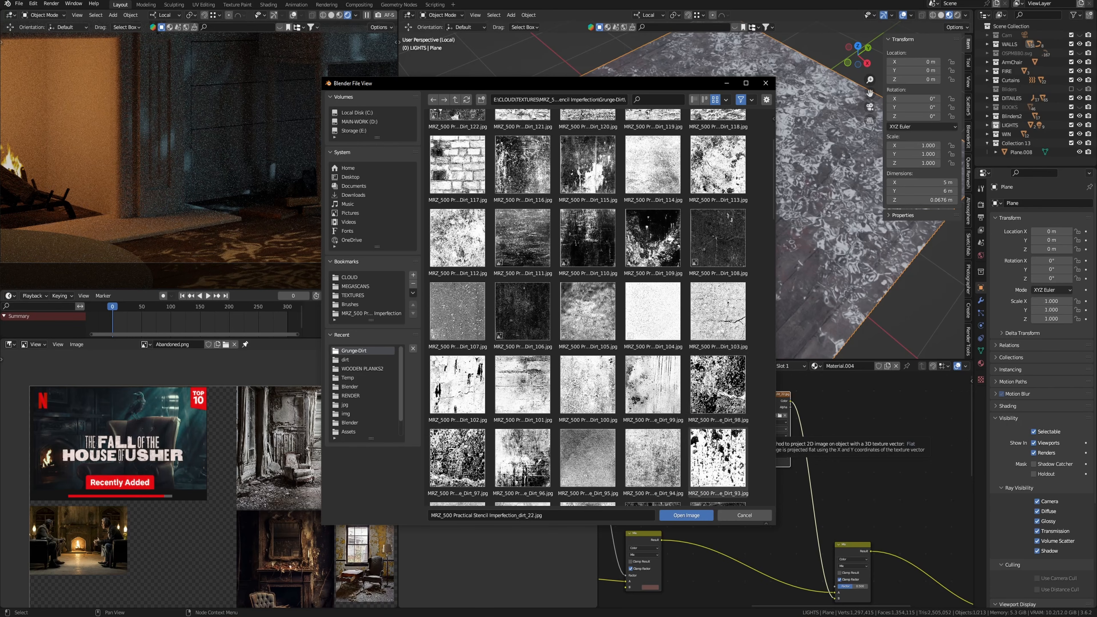
{"action": "scroll", "coordinate": [716, 161], "scroll_direction": "up", "scroll_amount": 3}
{"action": "left_click", "coordinate": [716, 161]}
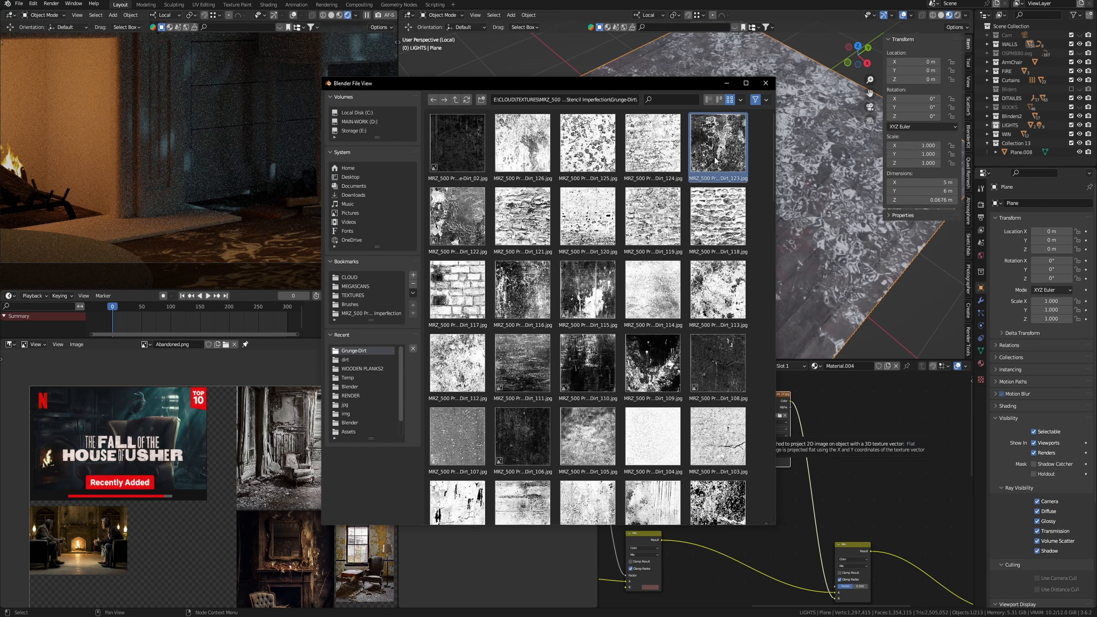
{"action": "double_click", "coordinate": [715, 161]}
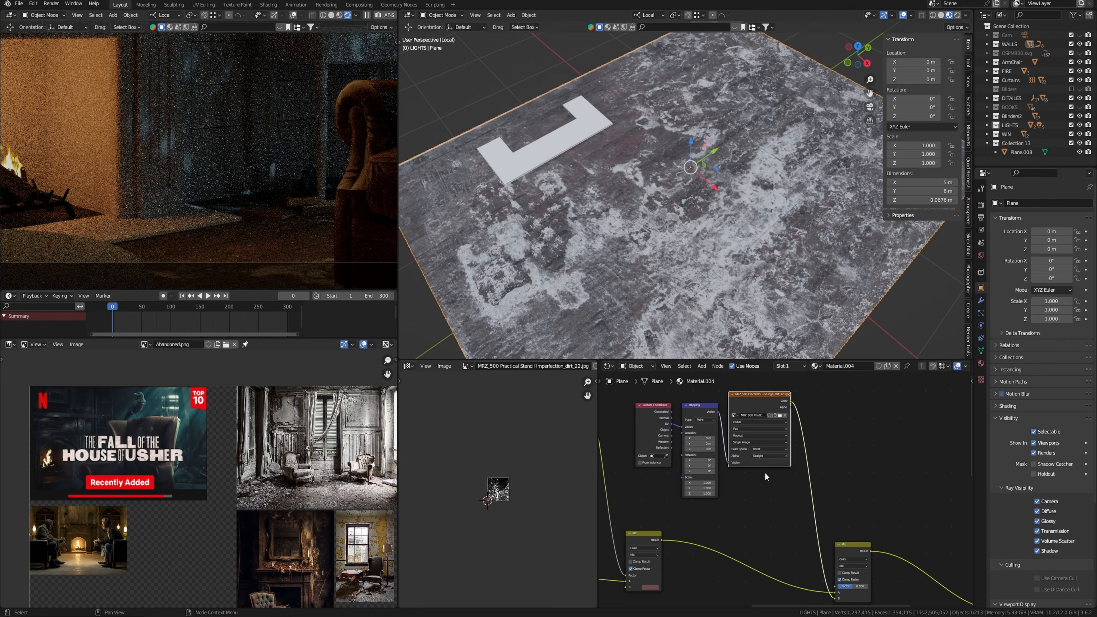
Change the second Mix node's blending mode to Multiply and raise its factor to about 0.8.
{"action": "left_click", "coordinate": [853, 567]}
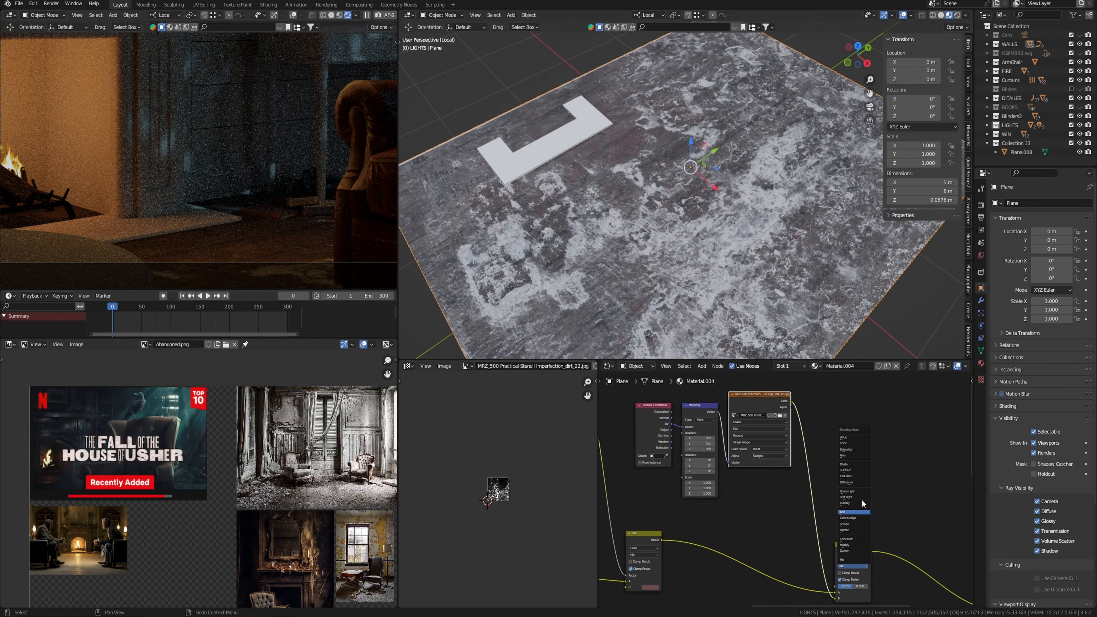
{"action": "left_click", "coordinate": [858, 546]}
{"action": "scroll", "coordinate": [862, 549], "scroll_direction": "up", "scroll_amount": 4}
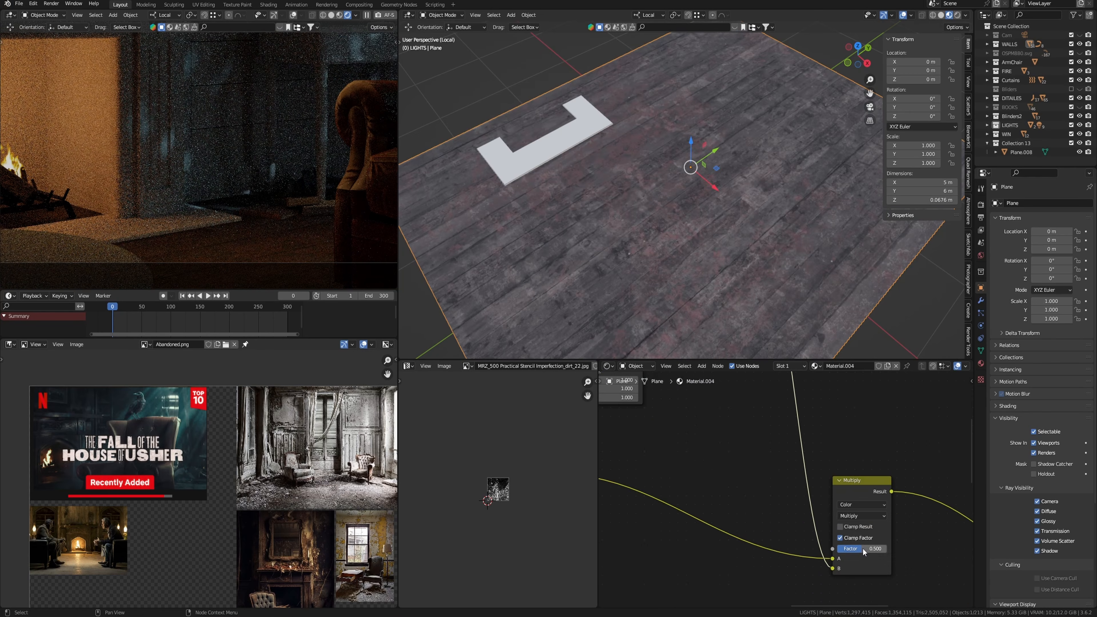
{"action": "left_click_drag", "start_coordinate": [864, 552], "coordinate": [879, 551]}
Add a Bump node to the floor material and connect the first dirt texture's colour to its height.
{"action": "middle_click_drag", "start_coordinate": [729, 414], "coordinate": [765, 519], "text": "ctrl"}
{"action": "key", "text": "shift+a"}
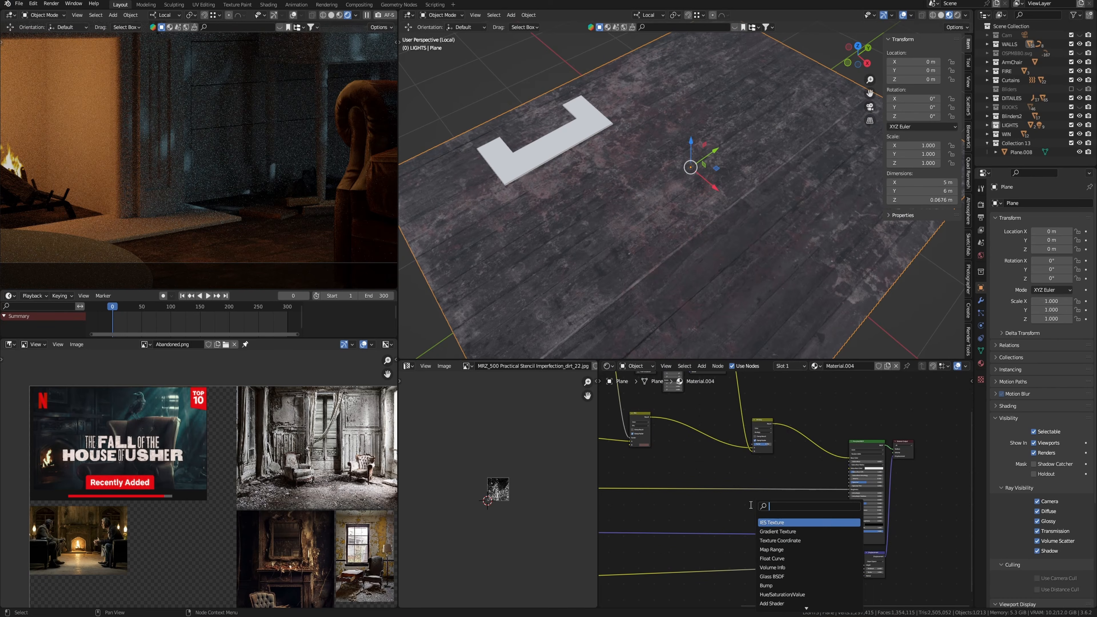
{"action": "type", "text": "bump"}
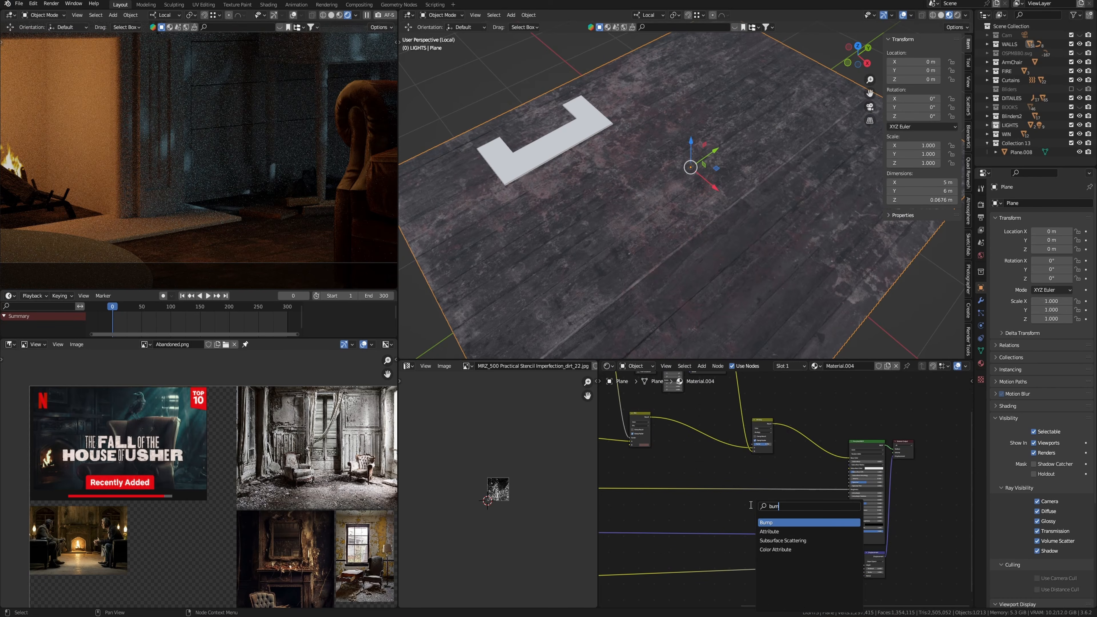
{"action": "key", "text": "Return"}
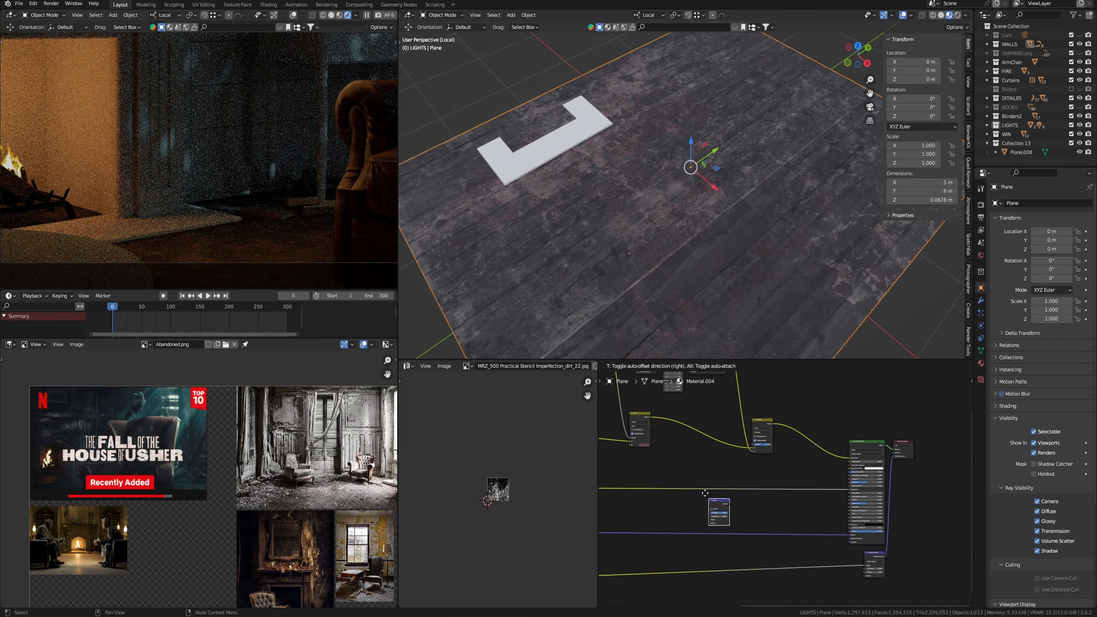
{"action": "left_click", "coordinate": [708, 491]}
{"action": "key", "text": "Home"}
{"action": "left_click_drag", "start_coordinate": [671, 391], "coordinate": [739, 515]}
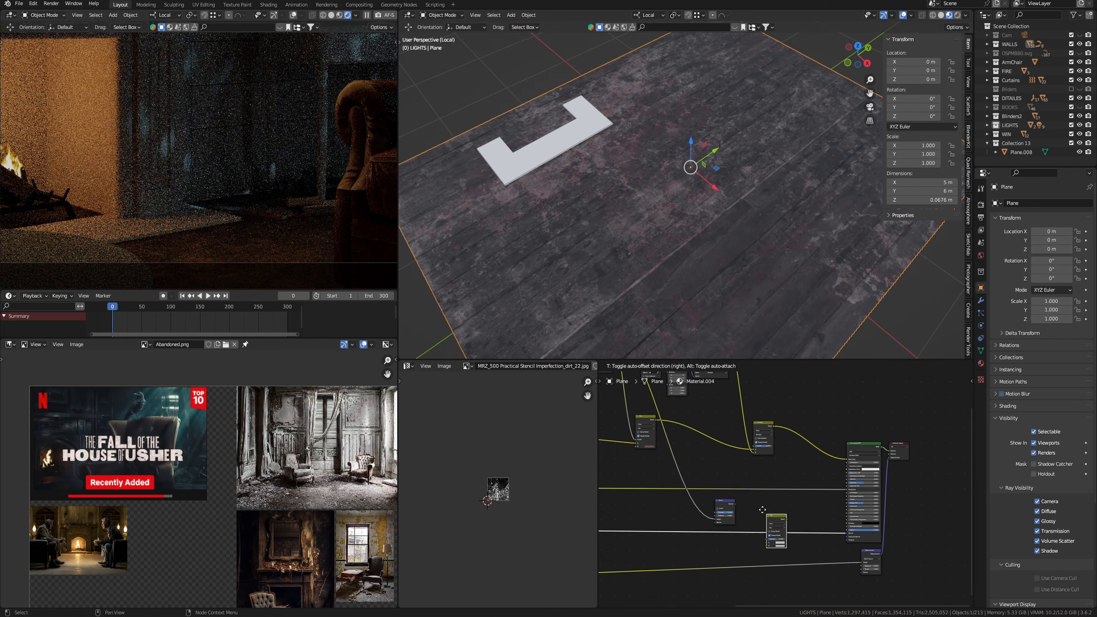
Insert a Mix Color node on the floor's normal link and feed the dirt Bump node's normal into it.
{"action": "scroll", "coordinate": [777, 499], "scroll_direction": "up", "scroll_amount": 3}
{"action": "middle_click_drag", "start_coordinate": [776, 498], "coordinate": [803, 447]}
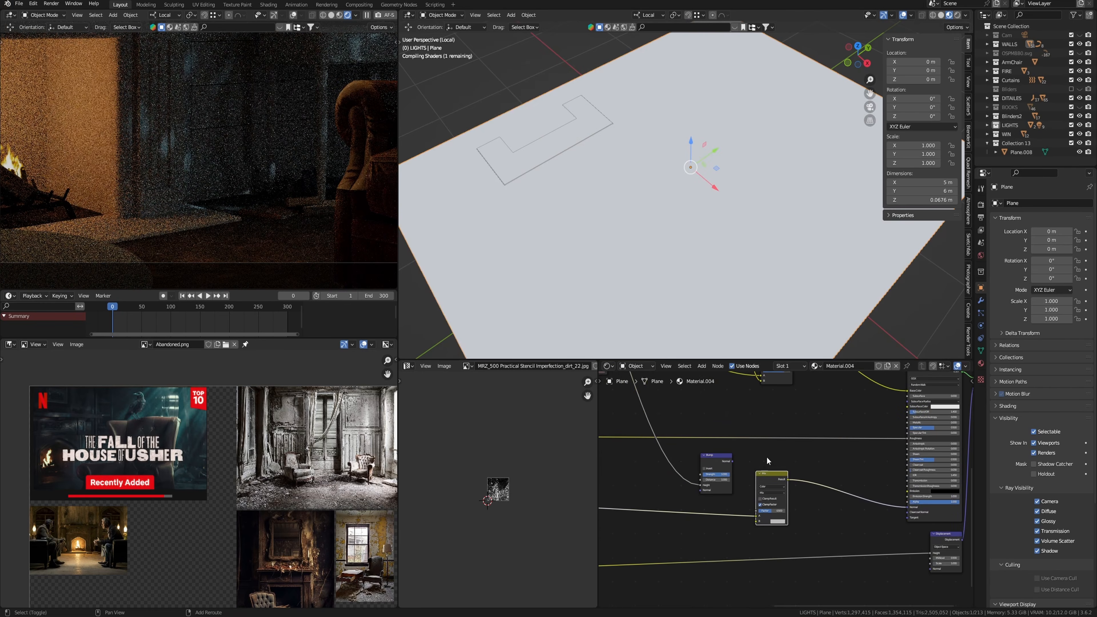
{"action": "left_click_drag", "start_coordinate": [733, 461], "coordinate": [741, 475]}
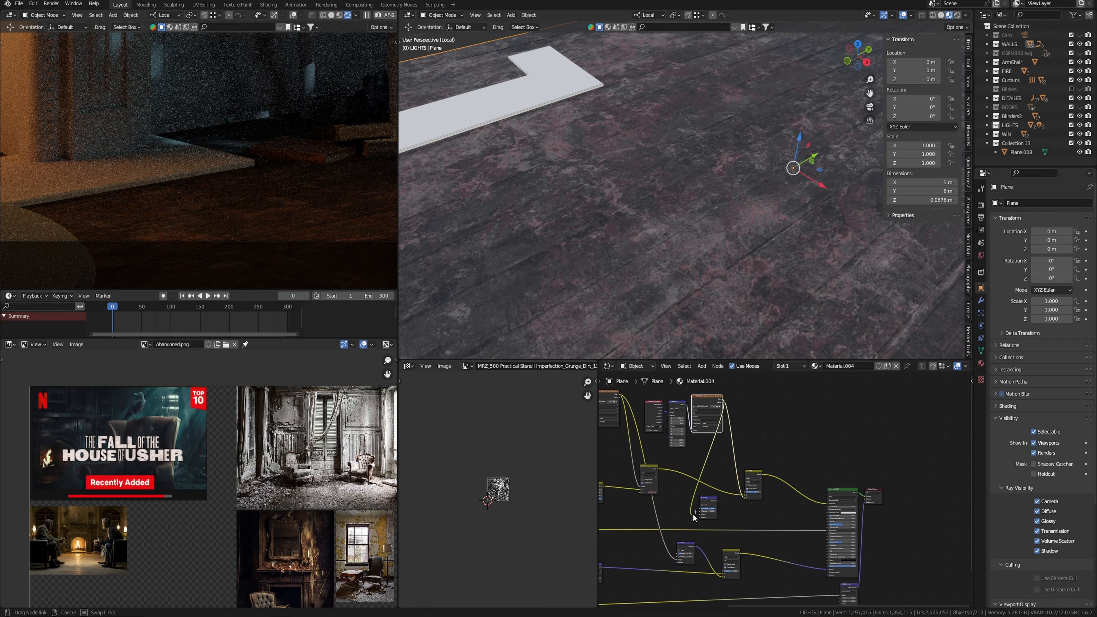
Insert another Mix node on the normal link, feed it the grunge Bump node's normal, and slightly brighten the dirt Mix node's B colour.
{"action": "key", "text": "shift+d"}
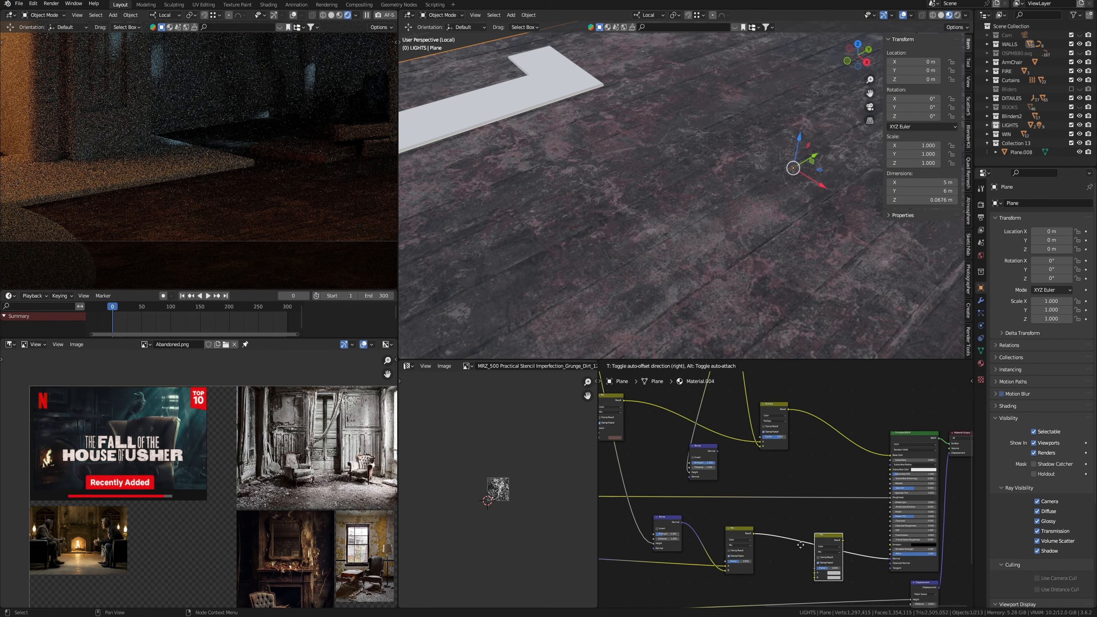
{"action": "left_click", "coordinate": [778, 534]}
{"action": "left_click_drag", "start_coordinate": [717, 451], "coordinate": [793, 564]}
{"action": "scroll", "coordinate": [773, 487], "scroll_direction": "up", "scroll_amount": 3}
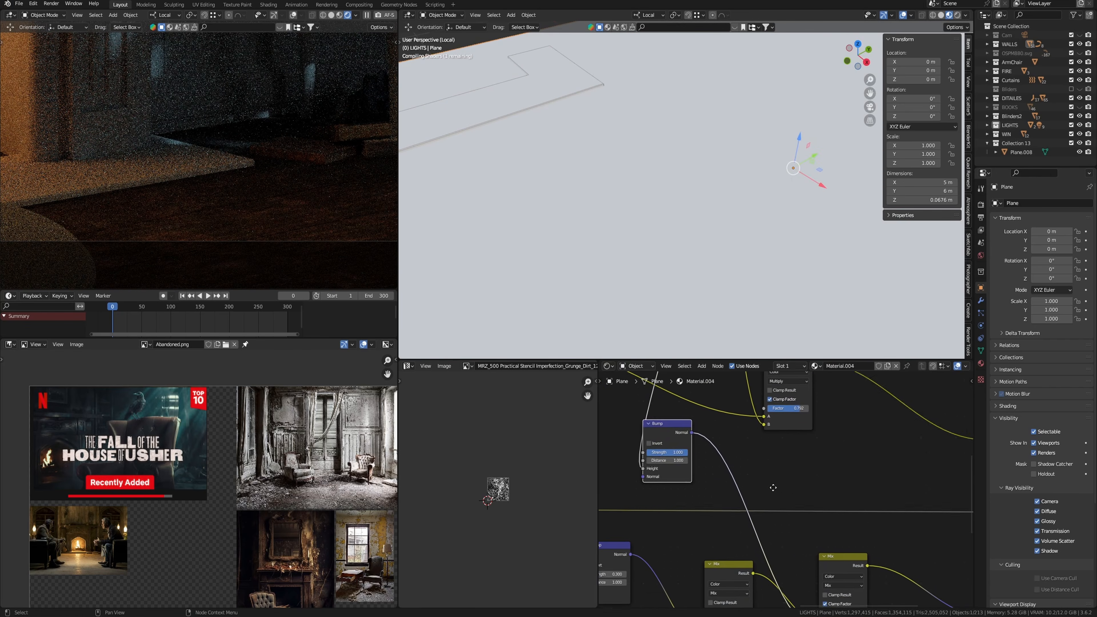
{"action": "middle_click_drag", "start_coordinate": [774, 487], "coordinate": [816, 506]}
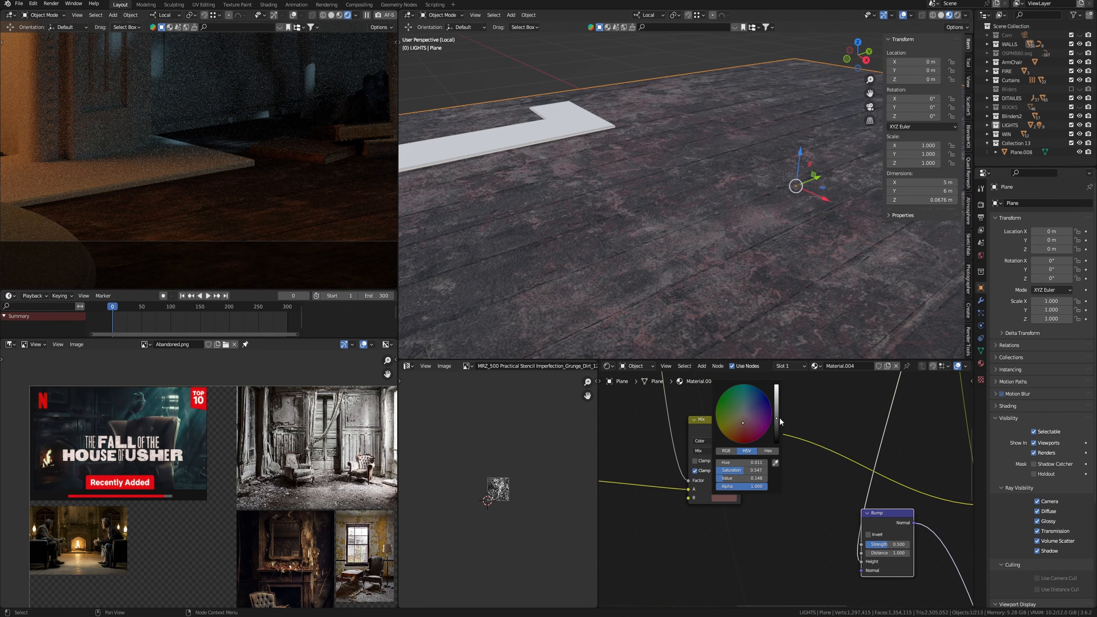
{"action": "left_click_drag", "start_coordinate": [777, 419], "coordinate": [777, 411]}
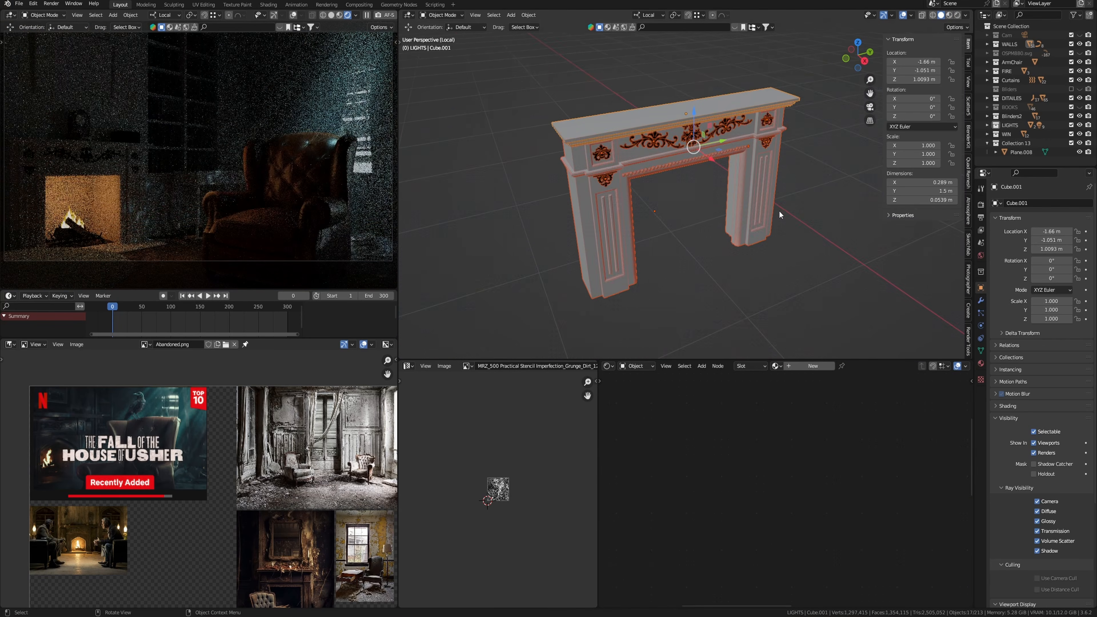
Examine the isolated fireplace surround from several angles and compare it with the ruined fireplace in the Abandoned.png reference.
{"action": "mouse_move", "coordinate": [779, 210]}
{"action": "middle_mouse_down"}
{"action": "mouse_move", "coordinate": [741, 230]}
{"action": "mouse_move", "coordinate": [751, 234]}
{"action": "mouse_move", "coordinate": [762, 212]}
{"action": "middle_mouse_up"}
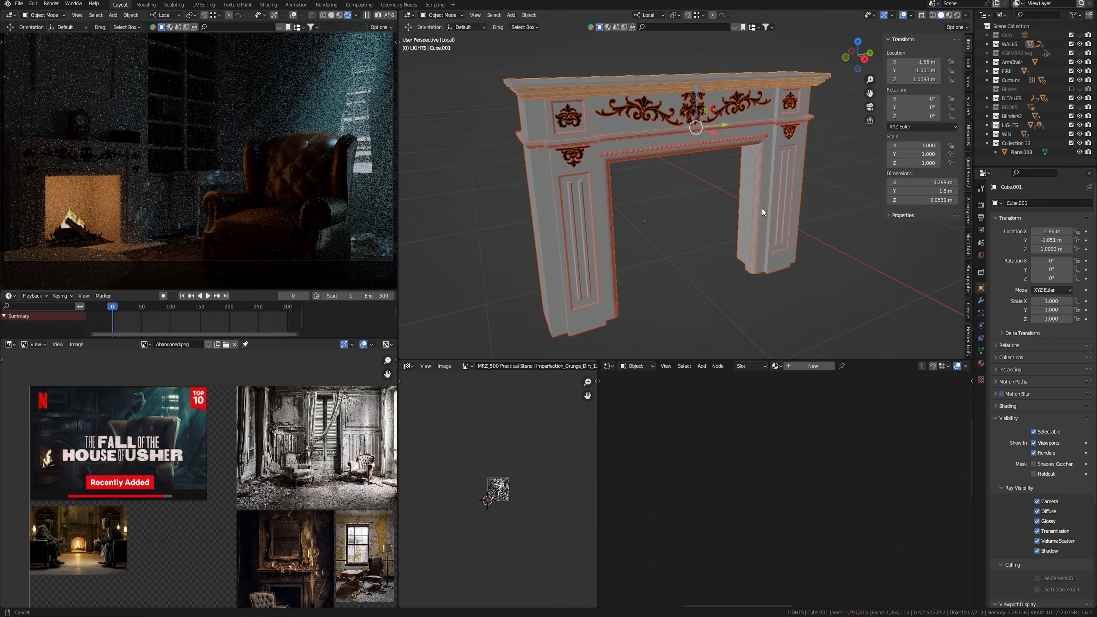
{"action": "scroll", "coordinate": [763, 212], "scroll_direction": "up", "scroll_amount": 1}
{"action": "left_click", "coordinate": [778, 255]}
{"action": "mouse_move", "coordinate": [778, 256]}
{"action": "middle_mouse_down"}
{"action": "mouse_move", "coordinate": [742, 289]}
{"action": "mouse_move", "coordinate": [816, 268]}
{"action": "mouse_move", "coordinate": [840, 206]}
{"action": "mouse_move", "coordinate": [785, 258]}
{"action": "mouse_move", "coordinate": [765, 260]}
{"action": "middle_mouse_up"}
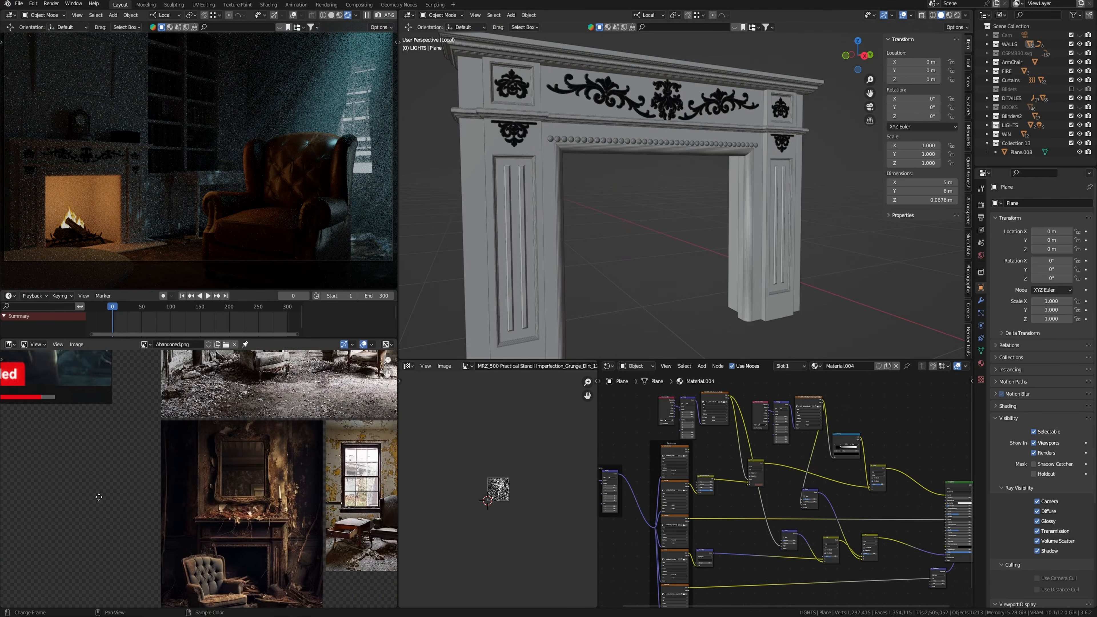
{"action": "middle_click_drag", "start_coordinate": [99, 497], "coordinate": [72, 497]}
{"action": "scroll", "coordinate": [201, 478], "scroll_direction": "up", "scroll_amount": 3}
{"action": "middle_click_drag", "start_coordinate": [200, 478], "coordinate": [136, 397]}
{"action": "middle_click_drag", "start_coordinate": [206, 542], "coordinate": [212, 460]}
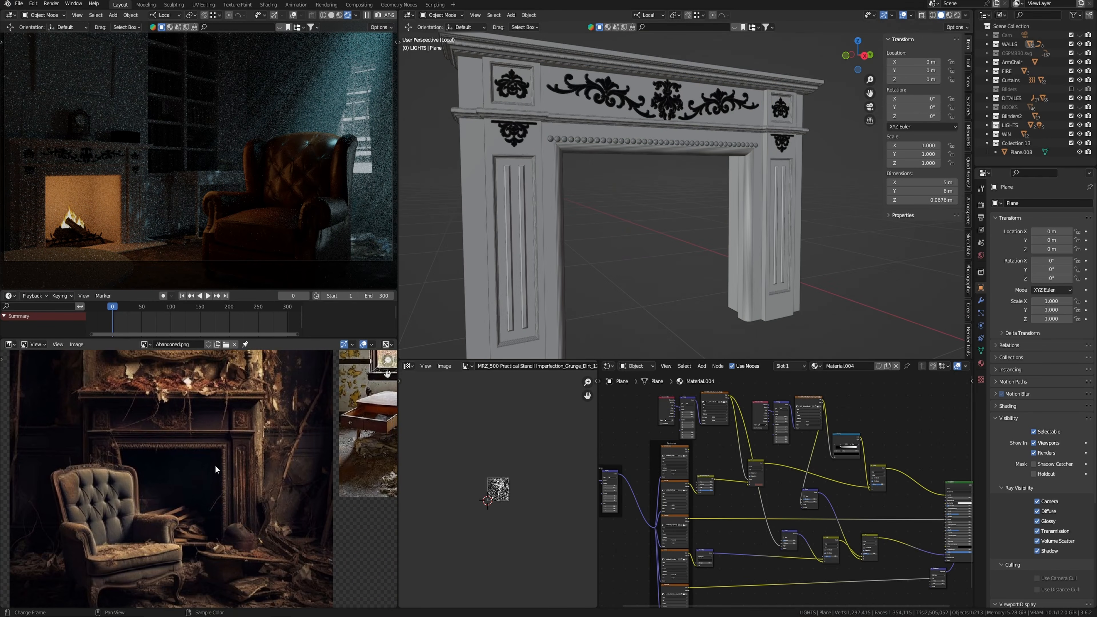
{"action": "scroll", "coordinate": [217, 473], "scroll_direction": "up", "scroll_amount": 1}
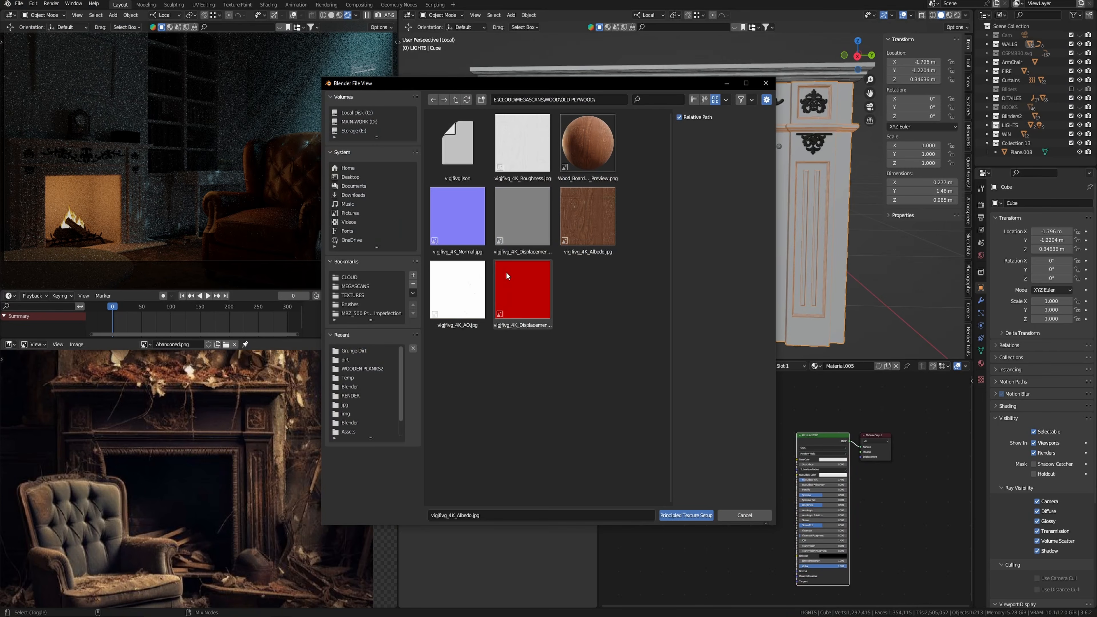
Run Principled Texture Setup on the fireplace material with the normal, displacement, albedo and AO JPGs from the OLD PLYWOOD folder.
{"action": "left_click", "coordinate": [450, 218]}
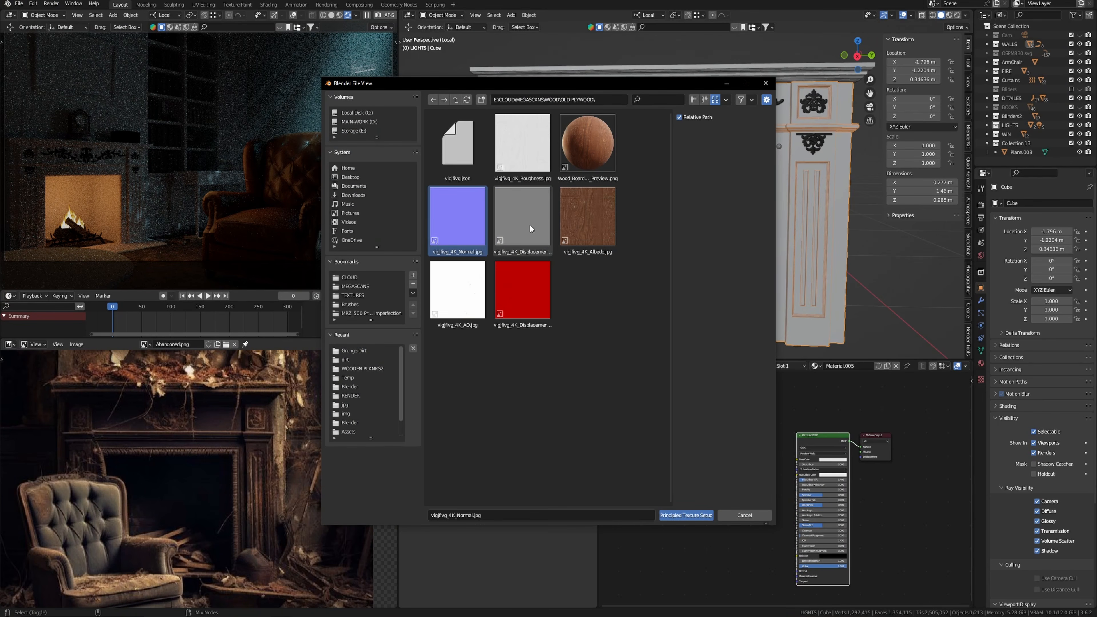
{"action": "left_click", "coordinate": [567, 215], "text": "shift"}
{"action": "left_click", "coordinate": [457, 300], "text": "ctrl"}
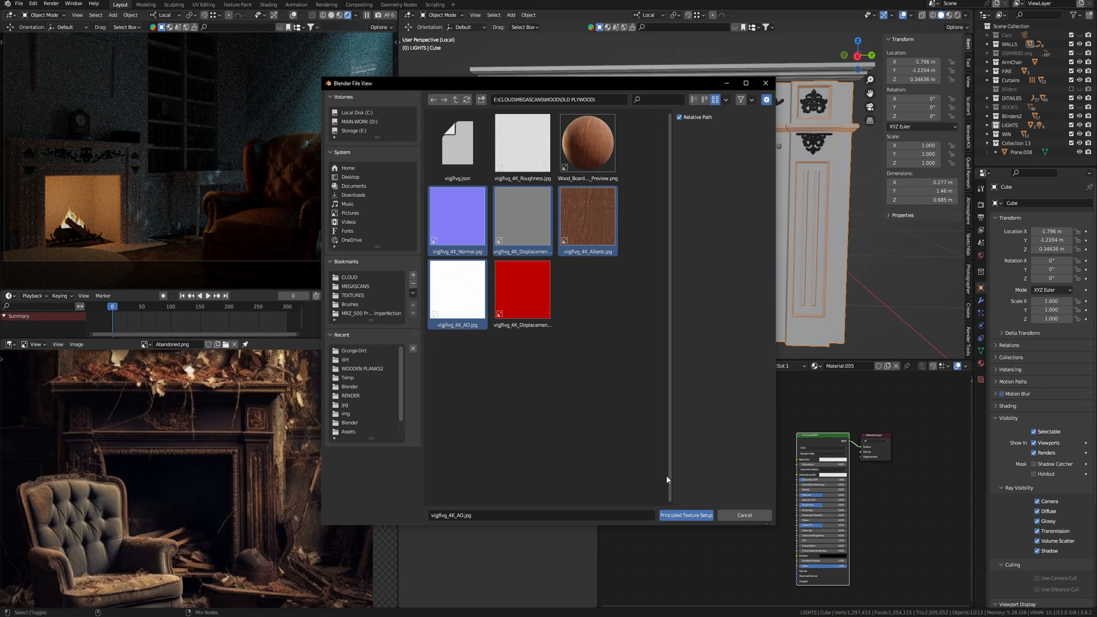
{"action": "left_click", "coordinate": [686, 516]}
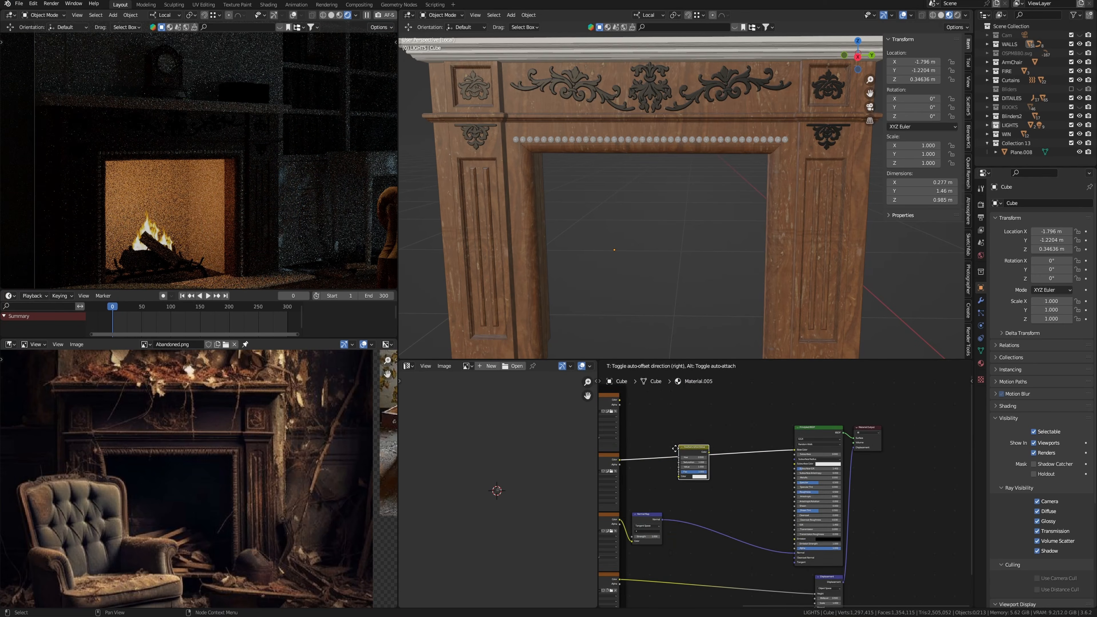
Insert a Hue/Saturation/Value node on the fireplace wood's base colour link and set its Value to 1.2.
{"action": "double_click", "coordinate": [672, 459]}
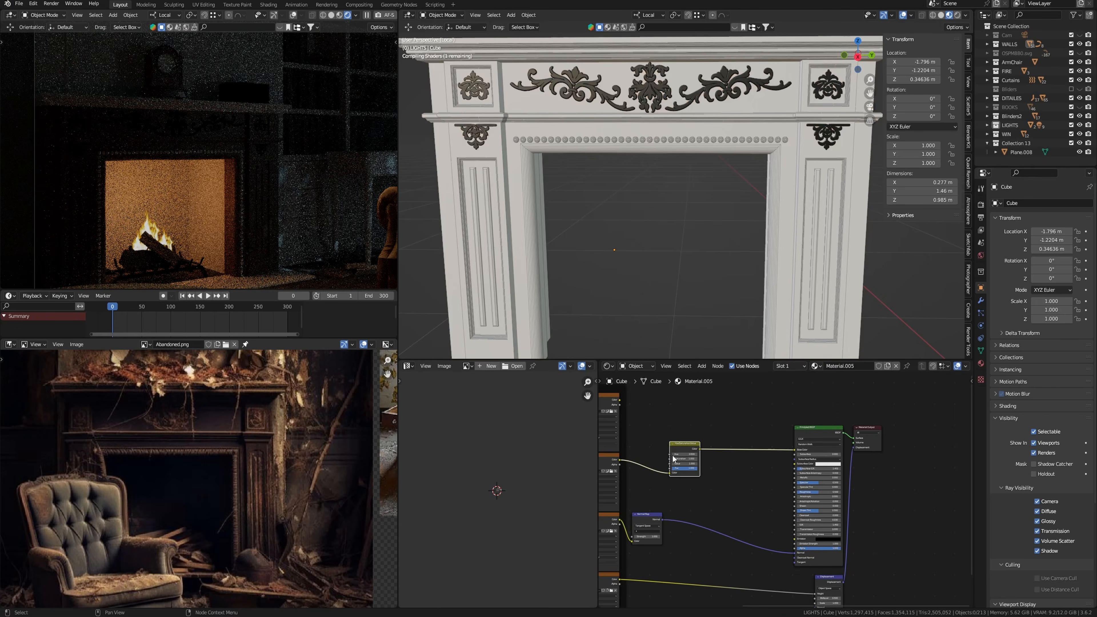
{"action": "type", "text": "1.2"}
{"action": "key", "text": "Return"}
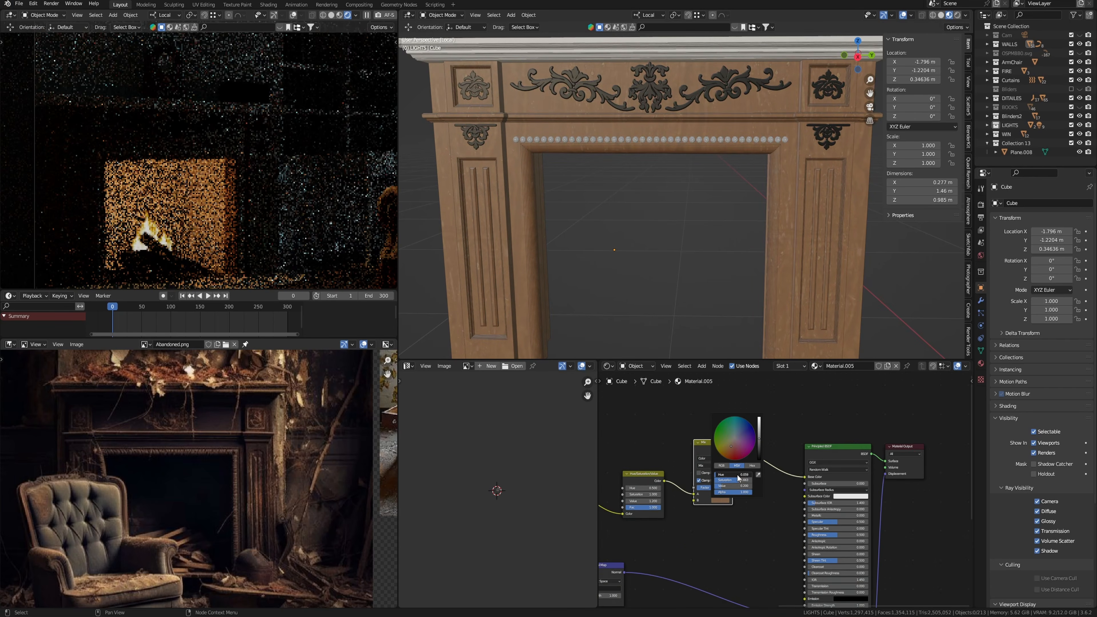
Tint the fireplace Mix node's B colour to a dark reddish brown and raise its factor to darken the wood.
{"action": "left_click_drag", "start_coordinate": [738, 475], "coordinate": [733, 475]}
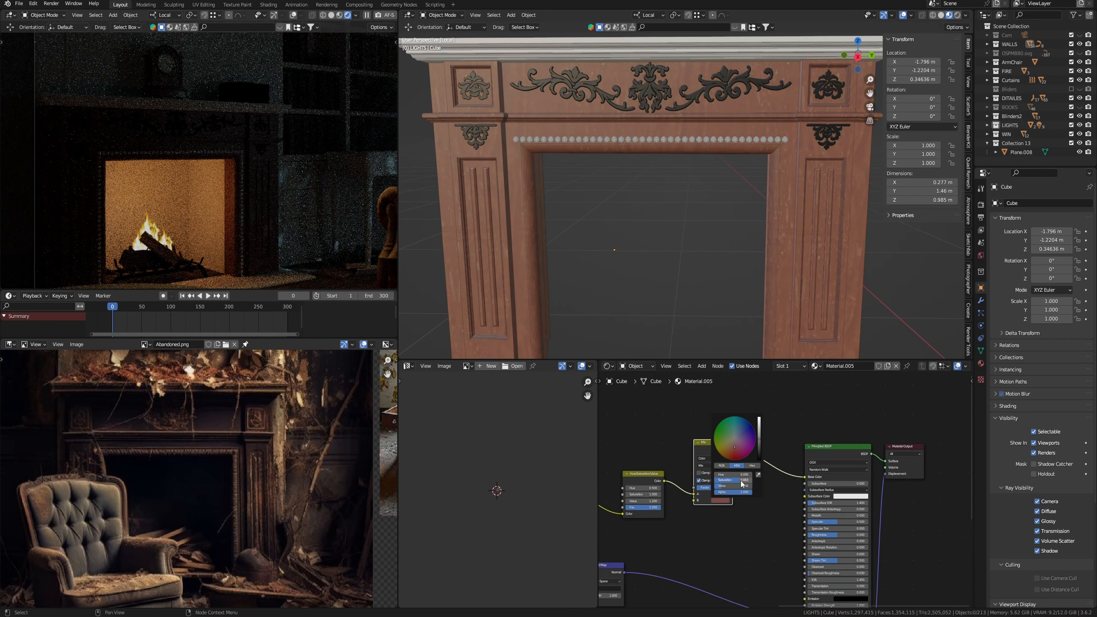
{"action": "left_click_drag", "start_coordinate": [759, 451], "coordinate": [760, 453]}
{"action": "left_click", "coordinate": [718, 516]}
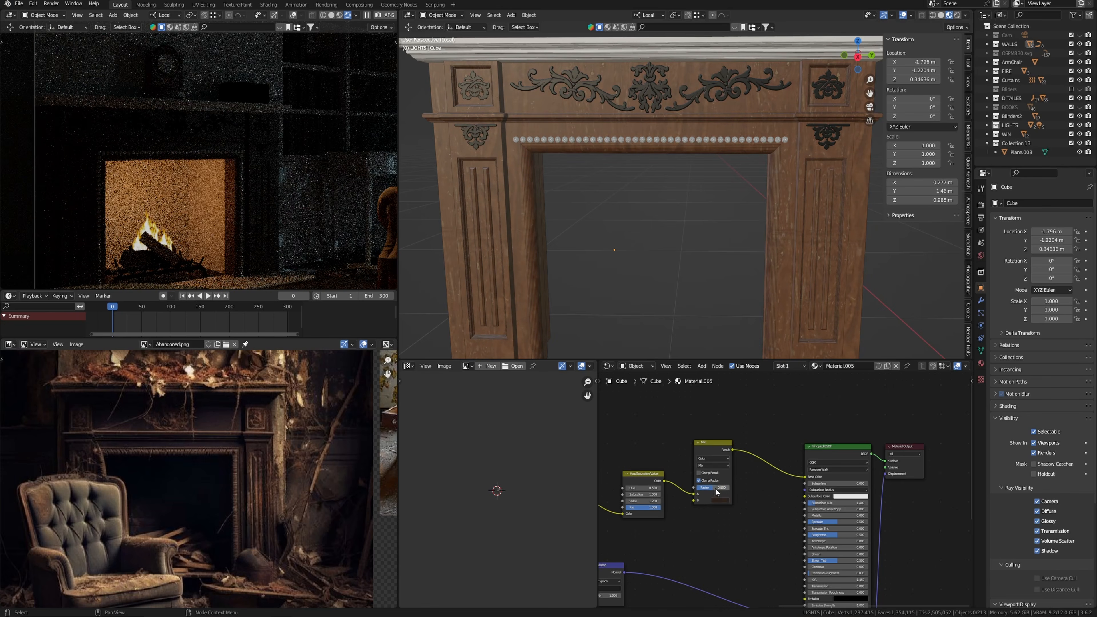
{"action": "left_click_drag", "start_coordinate": [718, 488], "coordinate": [727, 489]}
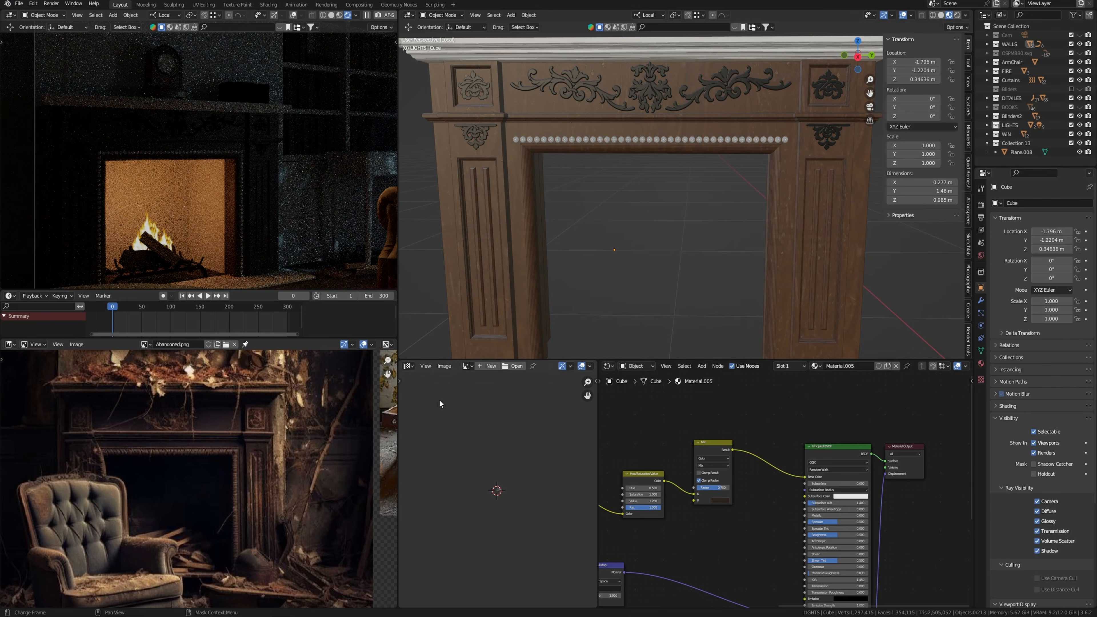
{"action": "middle_click_drag", "start_coordinate": [738, 467], "coordinate": [742, 461]}
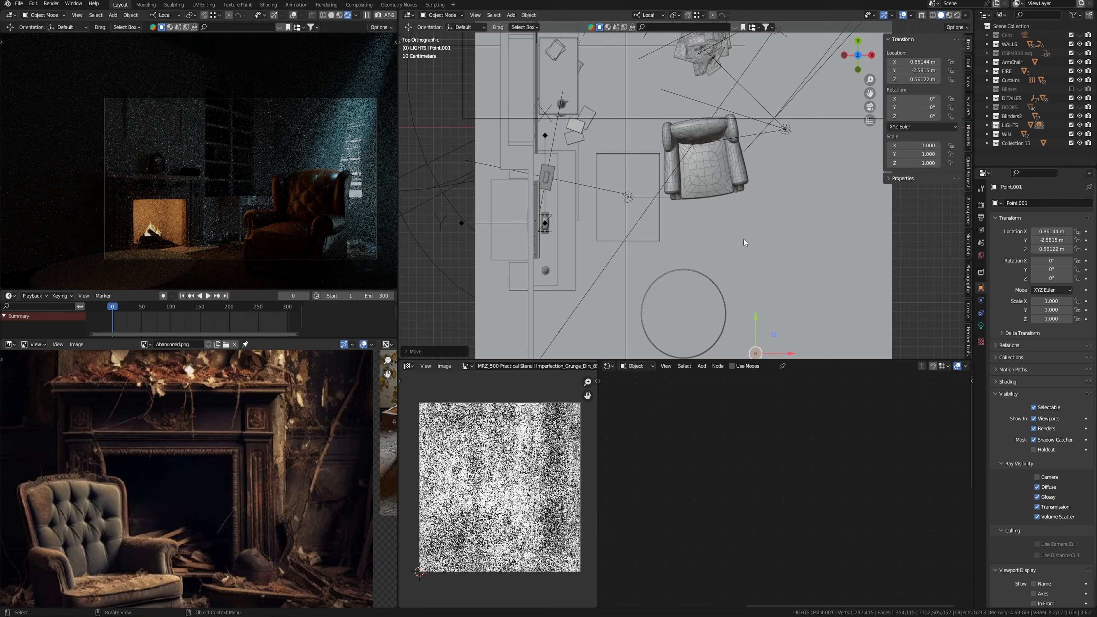
Move the point light from the front of the room to the floor area just in front of the armchair.
{"action": "key", "text": "g"}
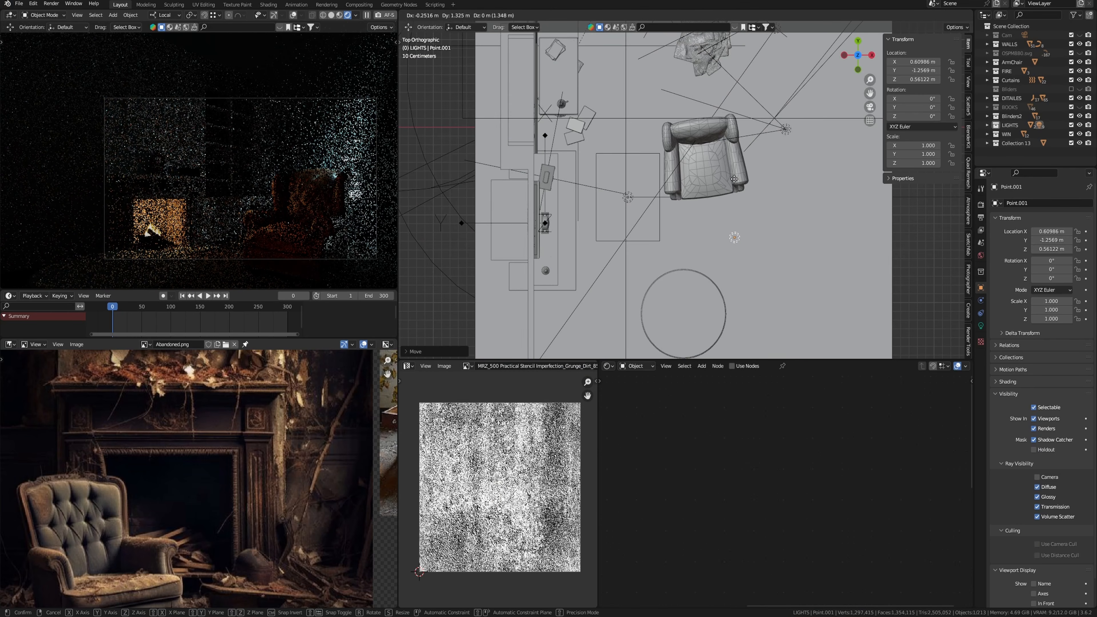
{"action": "left_click", "coordinate": [729, 188]}
{"action": "middle_click_drag", "start_coordinate": [734, 195], "coordinate": [709, 161]}
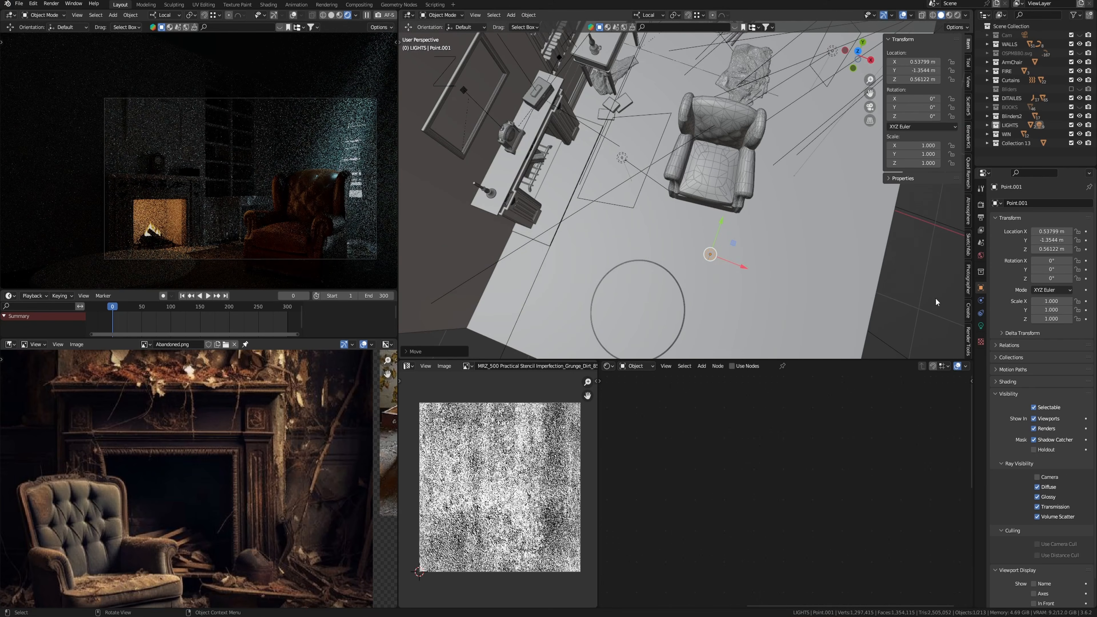
Desaturate the point light's orange to a pale warm tint and enlarge its size to about 0.21 m.
{"action": "left_click", "coordinate": [981, 326]}
{"action": "left_click", "coordinate": [1049, 256]}
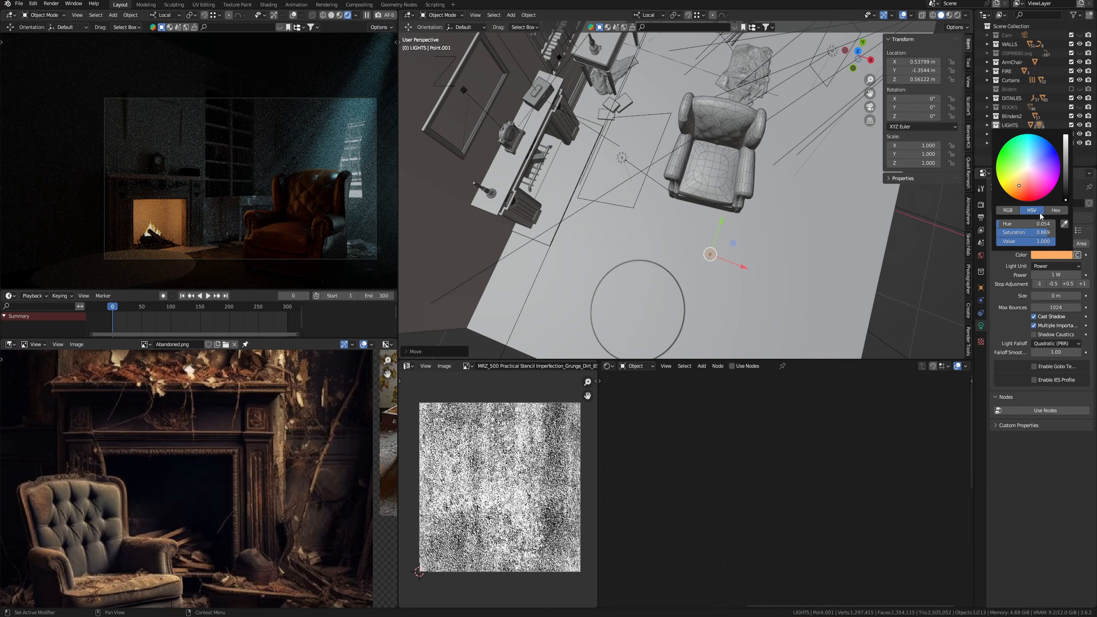
{"action": "left_click_drag", "start_coordinate": [1039, 235], "coordinate": [1023, 234]}
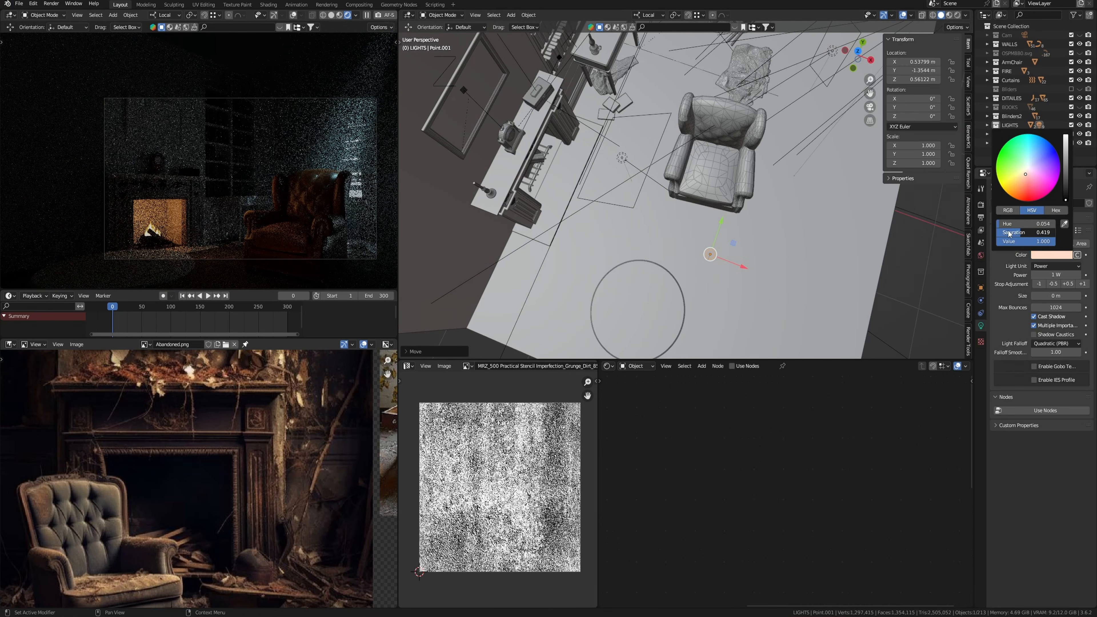
{"action": "middle_click_drag", "start_coordinate": [812, 254], "coordinate": [793, 261]}
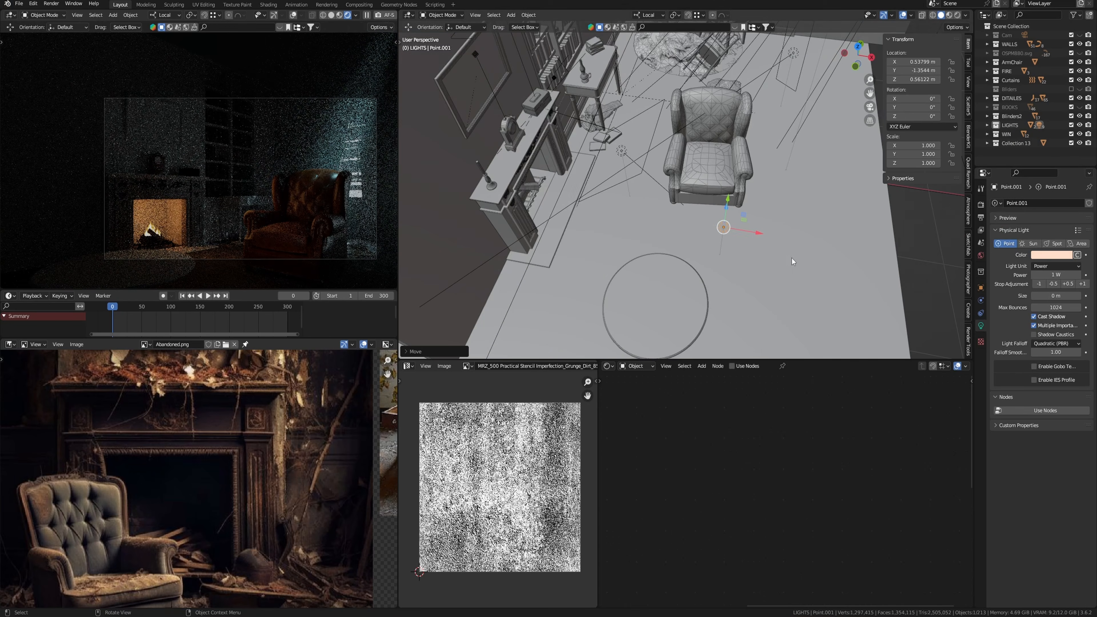
{"action": "left_click_drag", "start_coordinate": [1050, 296], "coordinate": [1058, 296]}
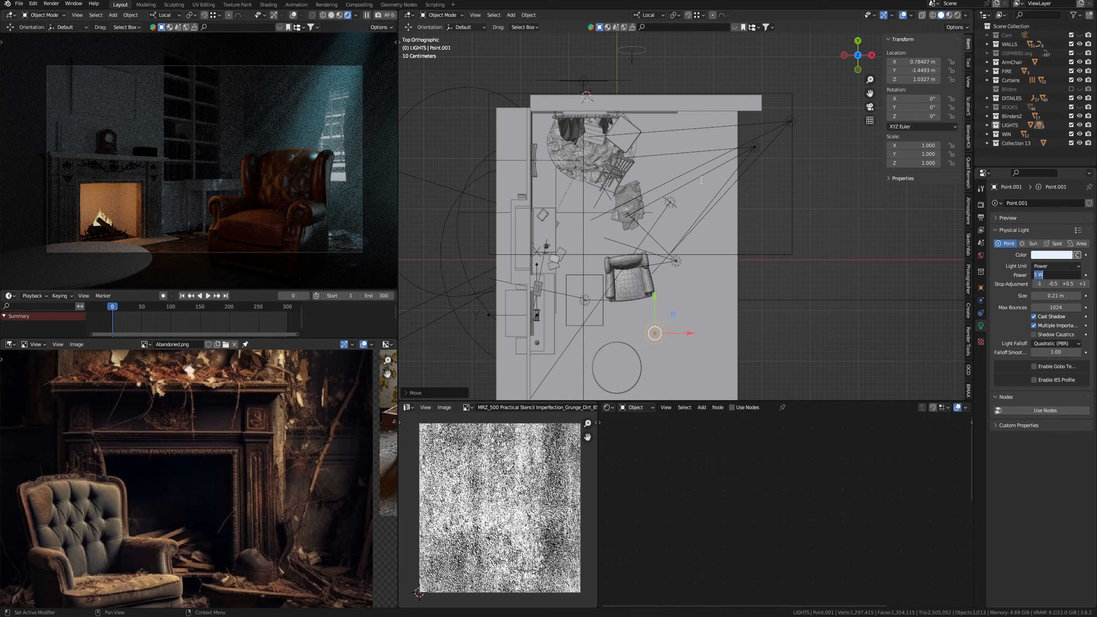
Set the power of the orange area light in front of the fireplace to 5 W.
{"action": "left_click", "coordinate": [794, 228]}
{"action": "middle_click_drag", "start_coordinate": [794, 229], "coordinate": [757, 173]}
{"action": "scroll", "coordinate": [656, 148], "scroll_direction": "down", "scroll_amount": 1}
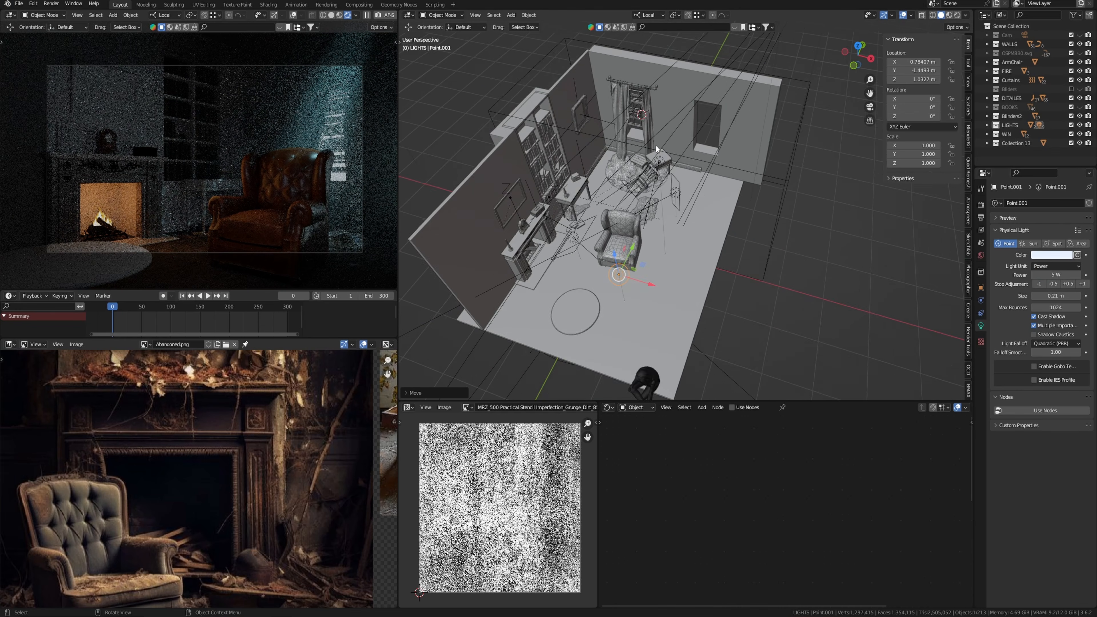
{"action": "middle_click_drag", "start_coordinate": [656, 149], "coordinate": [636, 217], "text": "shift"}
{"action": "left_click", "coordinate": [637, 231]}
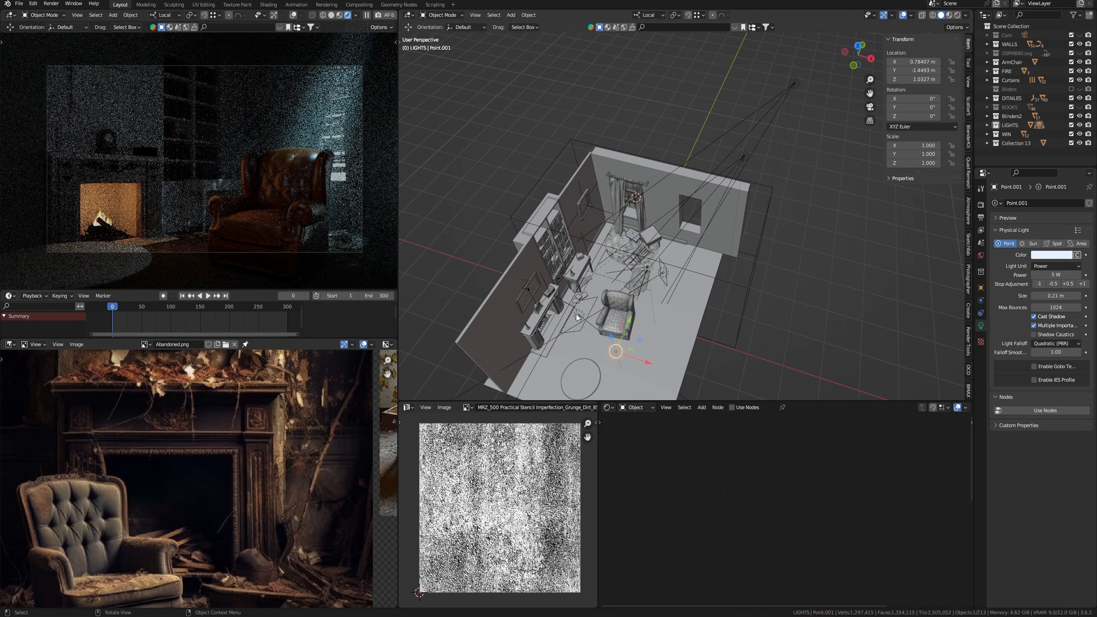
{"action": "left_click", "coordinate": [577, 318]}
{"action": "left_click", "coordinate": [1042, 276]}
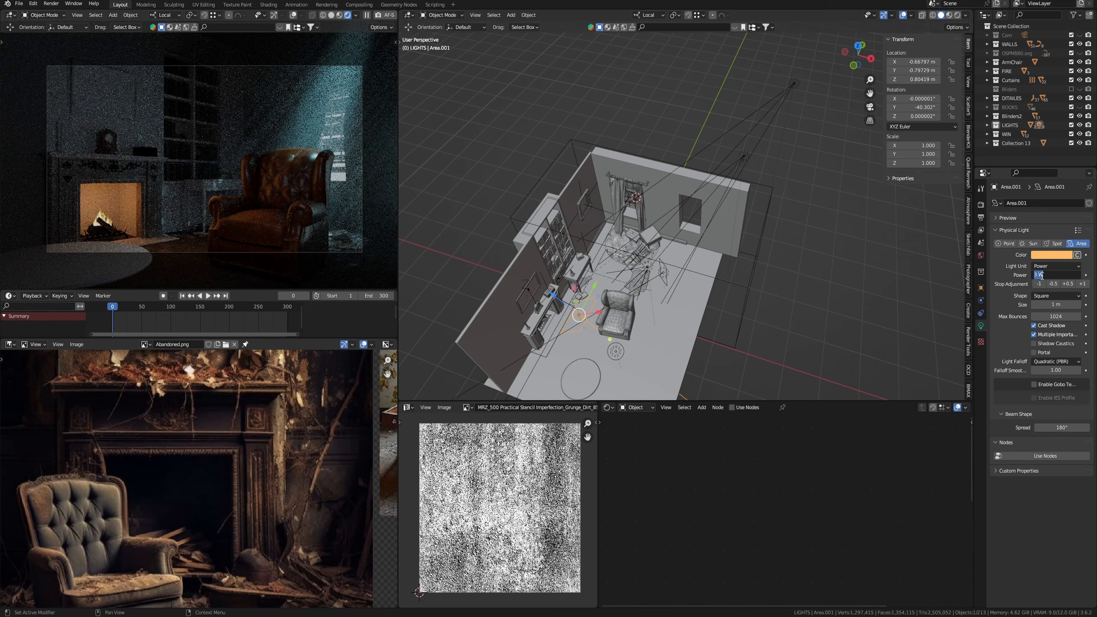
{"action": "type", "text": "5"}
{"action": "key", "text": "Return"}
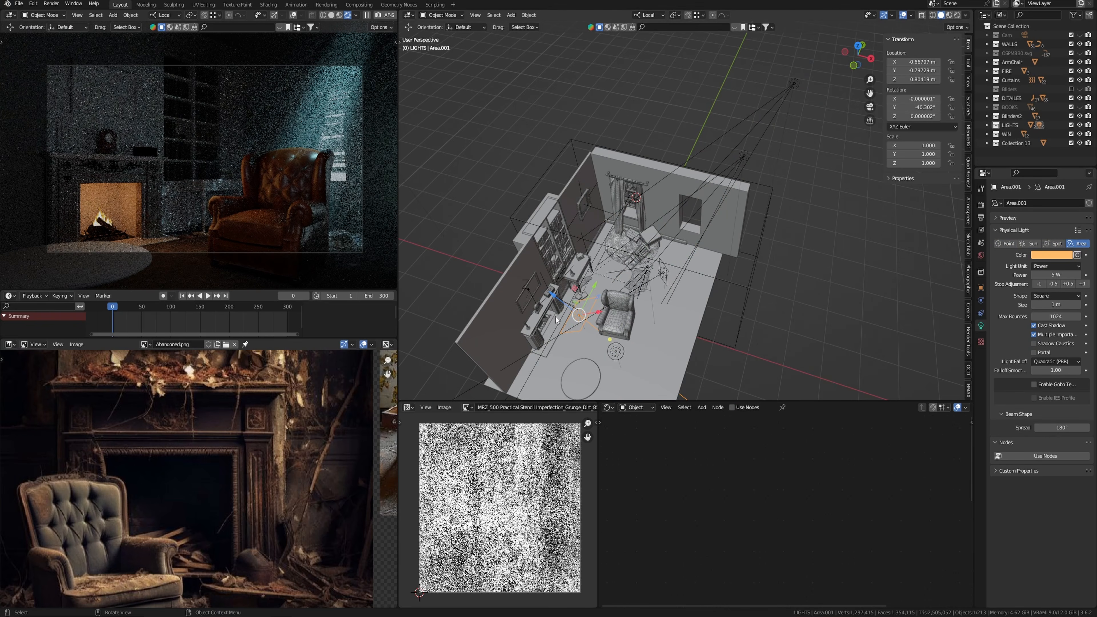
Select the light at the fireplace opening and open its power for editing.
{"action": "middle_click_drag", "start_coordinate": [557, 320], "coordinate": [551, 292]}
{"action": "scroll", "coordinate": [554, 296], "scroll_direction": "up", "scroll_amount": 3}
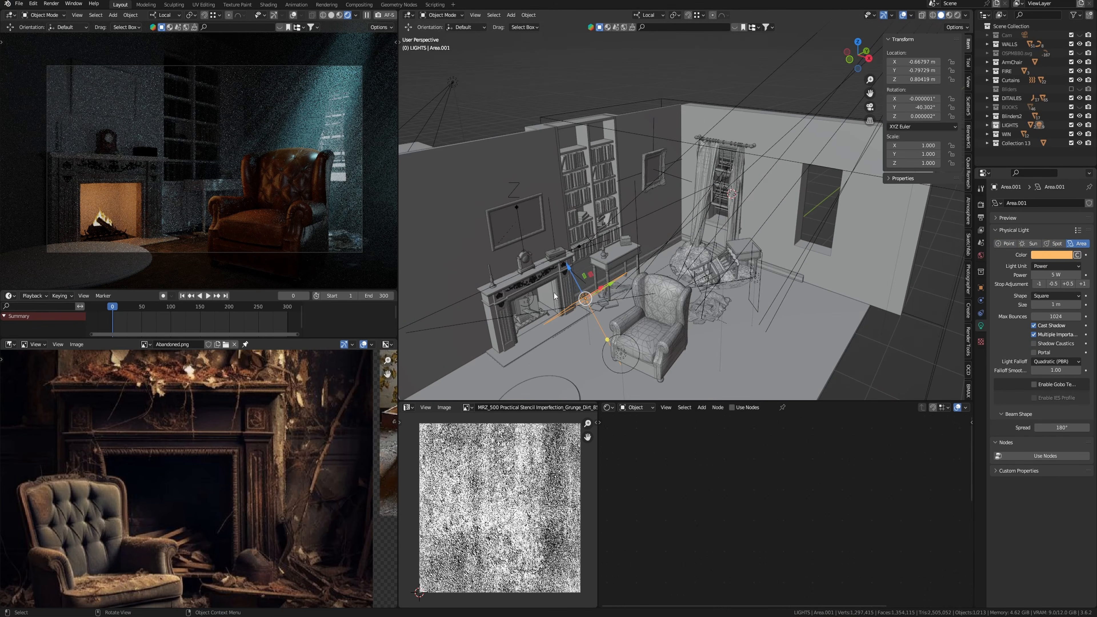
{"action": "left_click", "coordinate": [528, 301]}
{"action": "left_click", "coordinate": [1054, 275]}
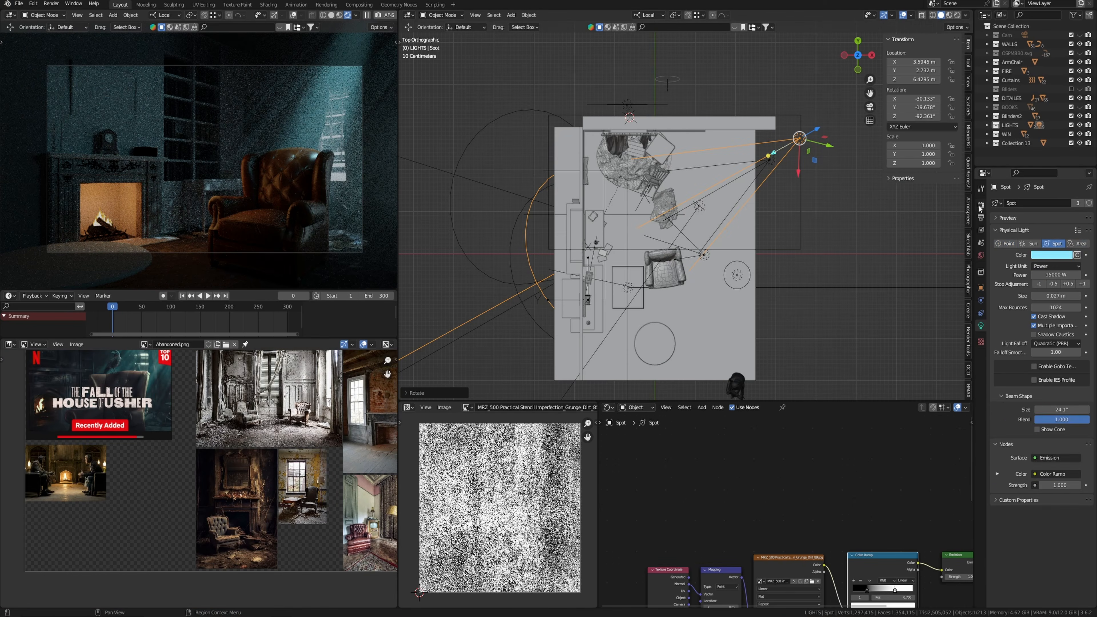
Lower the Cycles Film exposure to 0.8 and reduce it further to 0.6.
{"action": "left_click", "coordinate": [980, 206]}
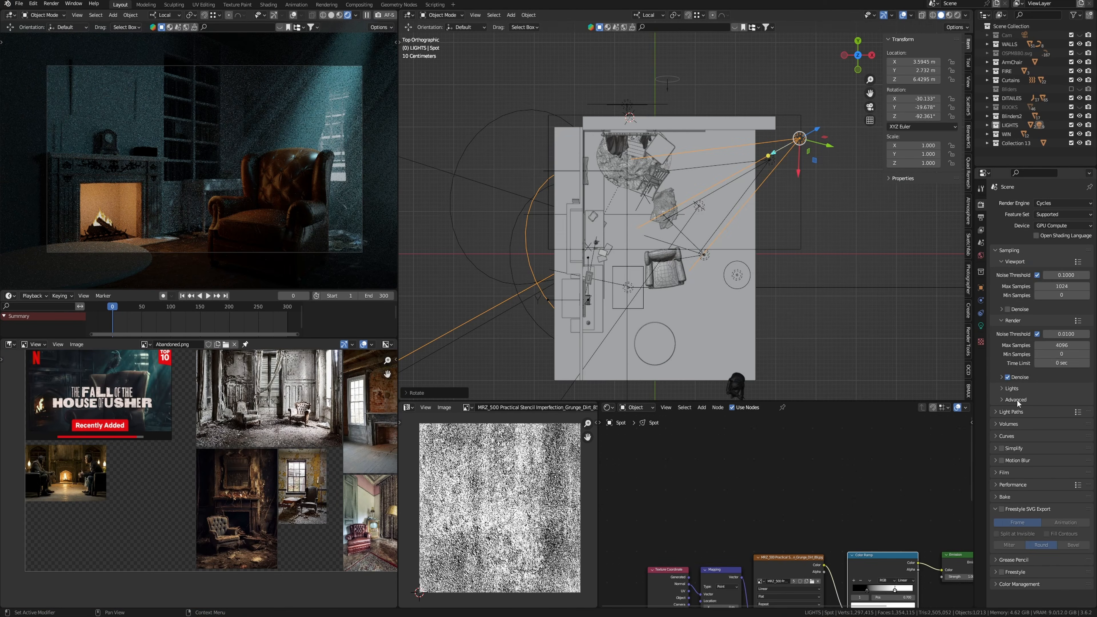
{"action": "left_click", "coordinate": [1002, 473]}
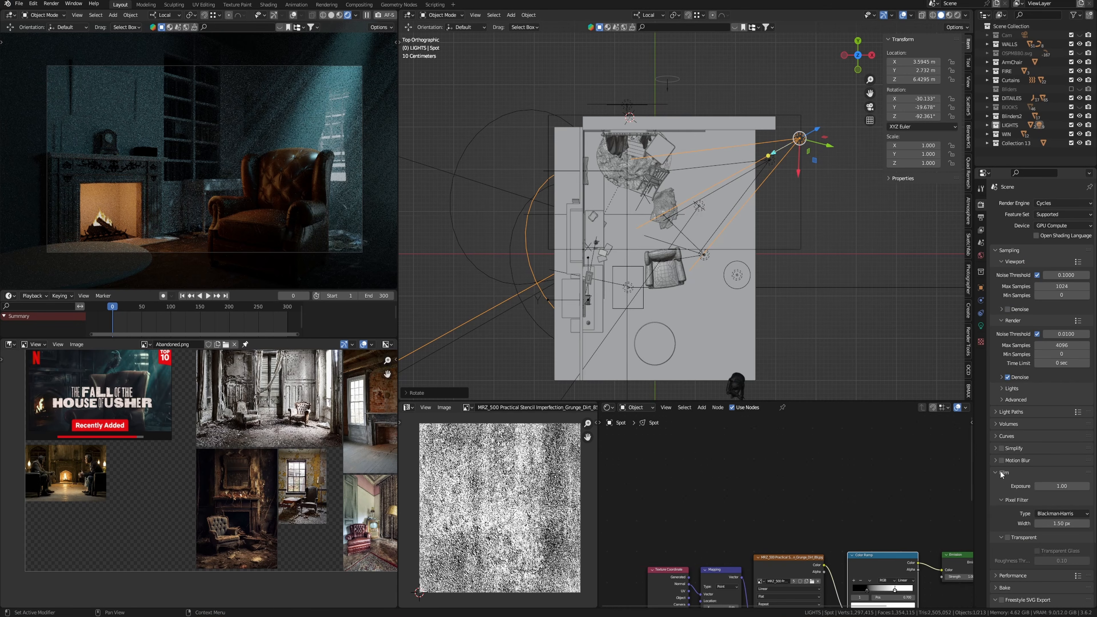
{"action": "left_click", "coordinate": [1069, 487]}
{"action": "type", "text": ".8"}
{"action": "key", "text": "Return"}
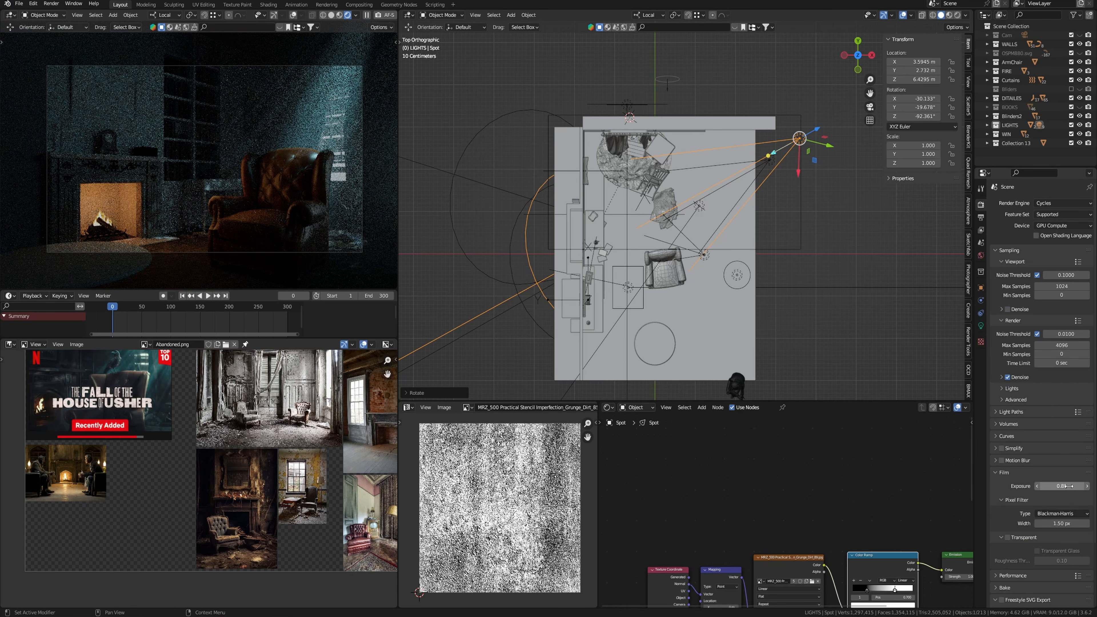
{"action": "left_click", "coordinate": [1069, 486]}
{"action": "type", "text": ".6"}
{"action": "key", "text": "Return"}
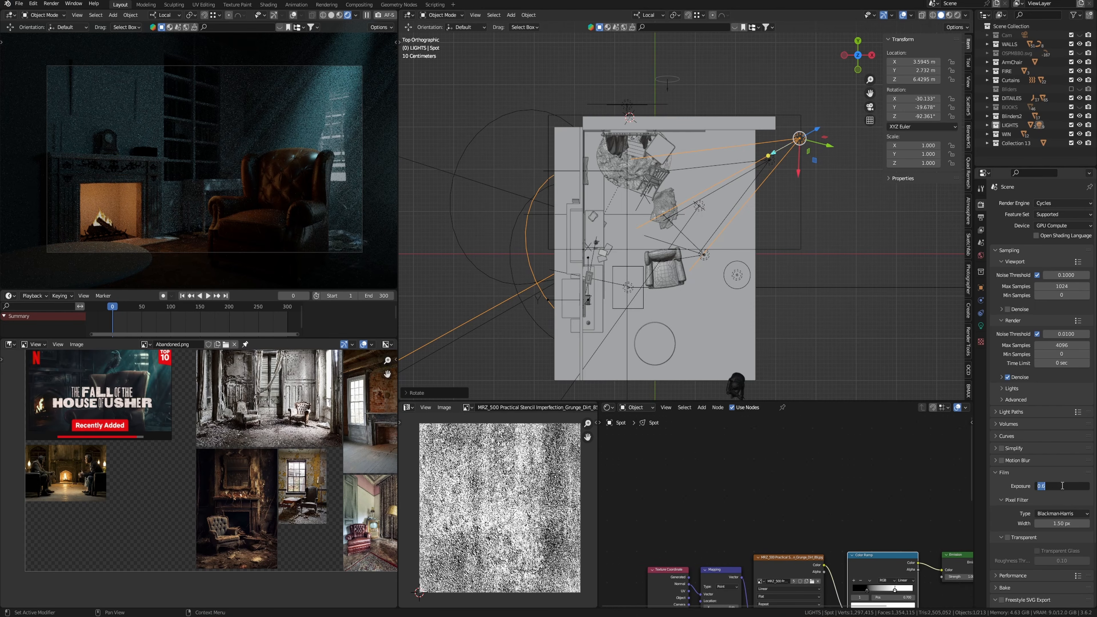
{"action": "key", "text": "Return"}
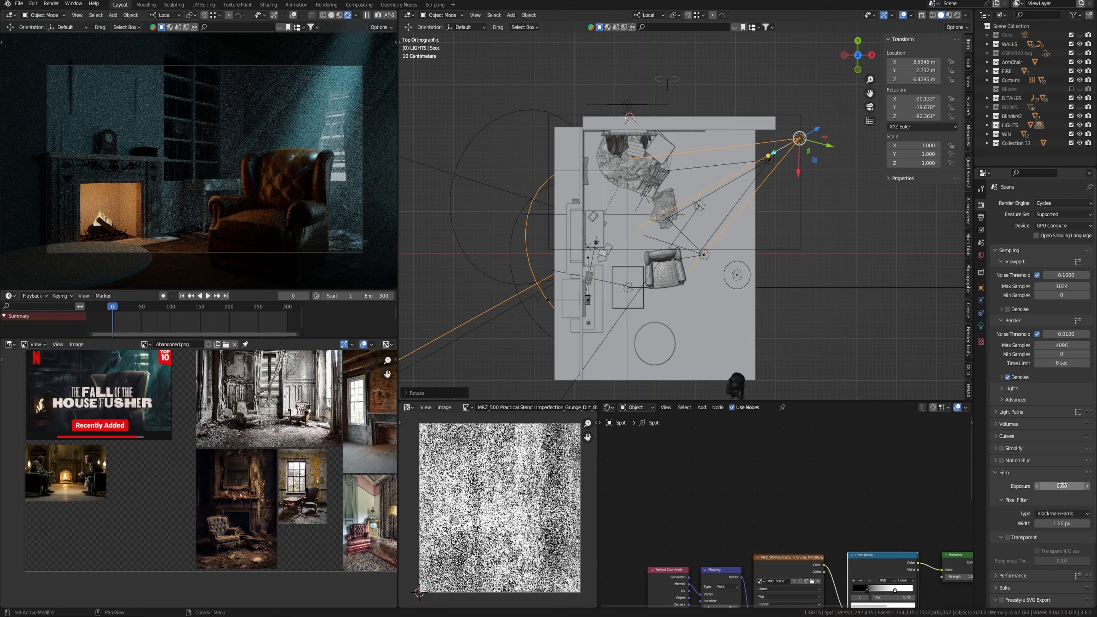
Set the power of the cyan point light beside the armchair to 25 W.
{"action": "middle_click_drag", "start_coordinate": [660, 293], "coordinate": [668, 242]}
{"action": "left_click", "coordinate": [709, 286]}
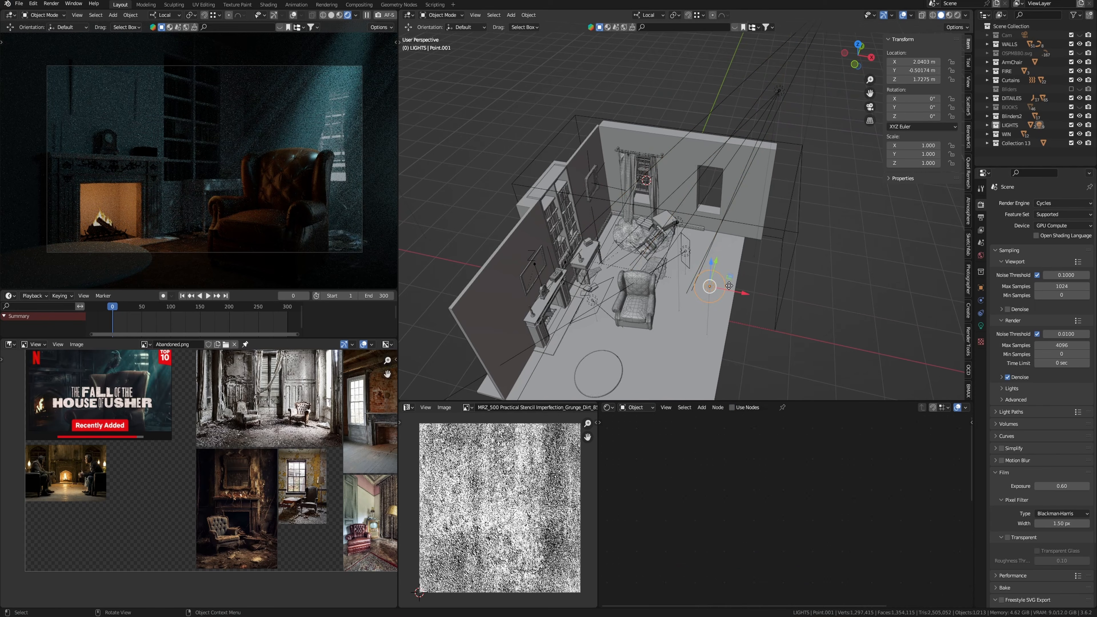
{"action": "left_click", "coordinate": [981, 325]}
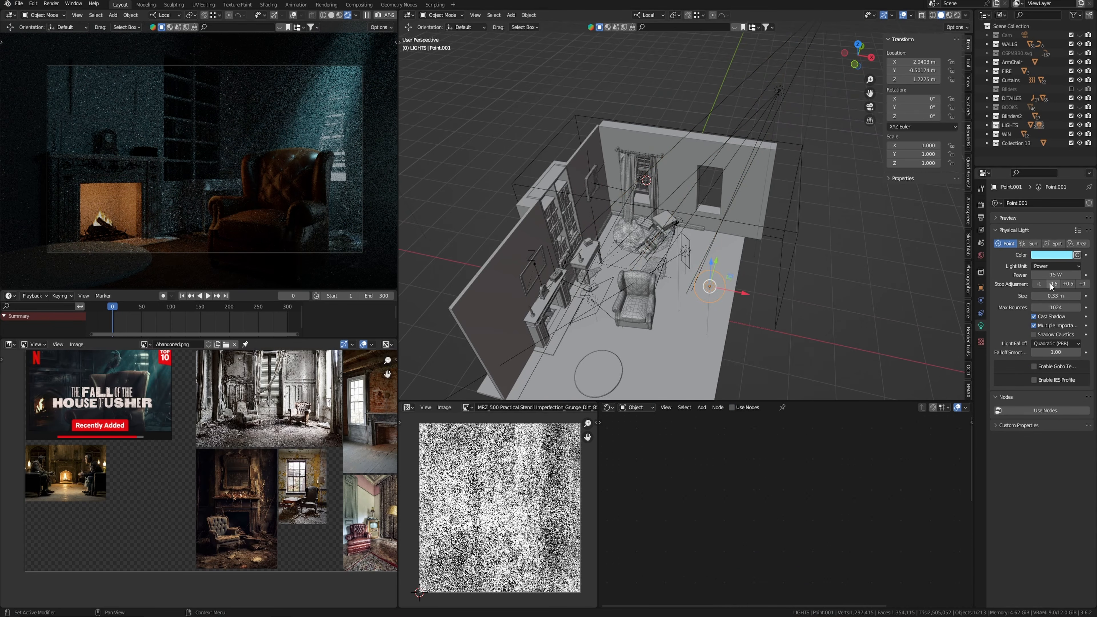
{"action": "left_click_drag", "start_coordinate": [1053, 275], "coordinate": [1048, 275]}
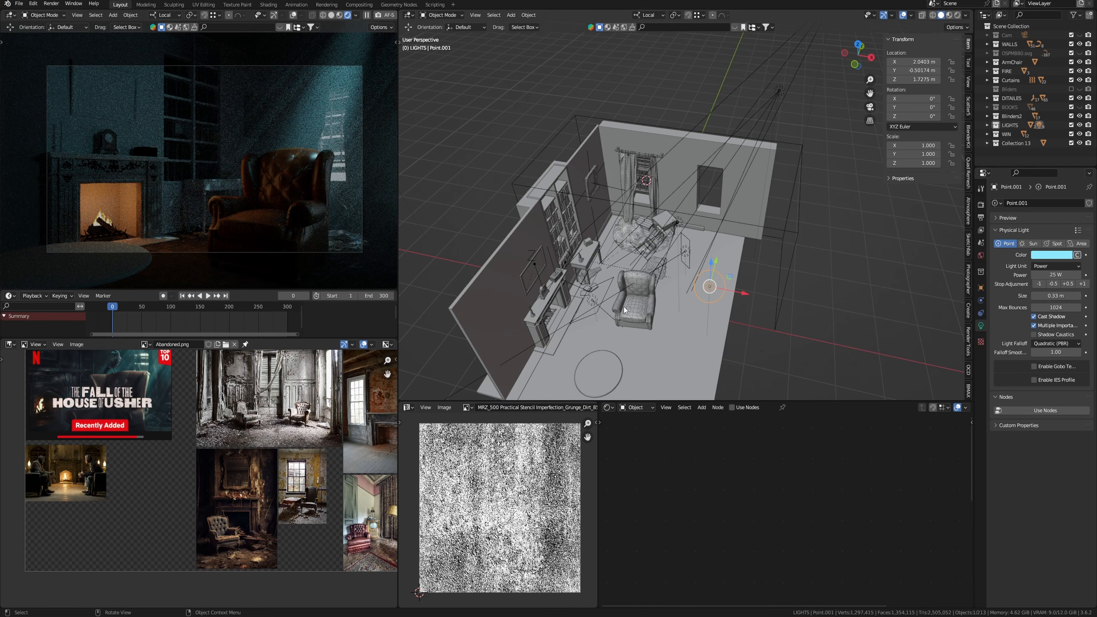
Raise the orange area light in front of the fireplace to 10 W.
{"action": "left_click", "coordinate": [591, 299]}
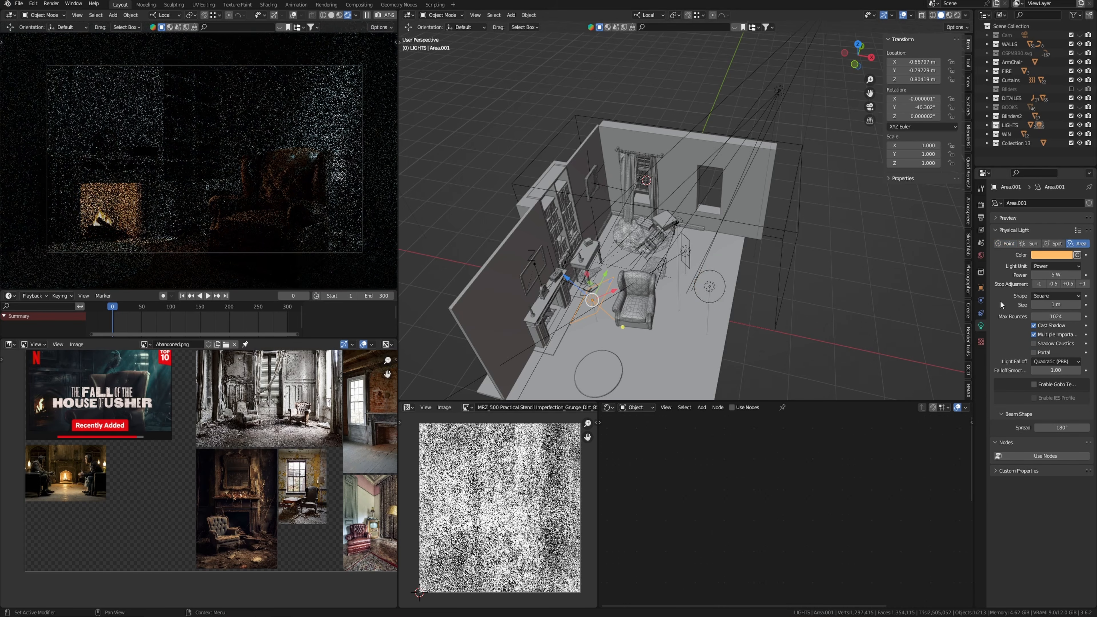
{"action": "left_click", "coordinate": [1065, 271]}
{"action": "type", "text": "10"}
{"action": "key", "text": "Return"}
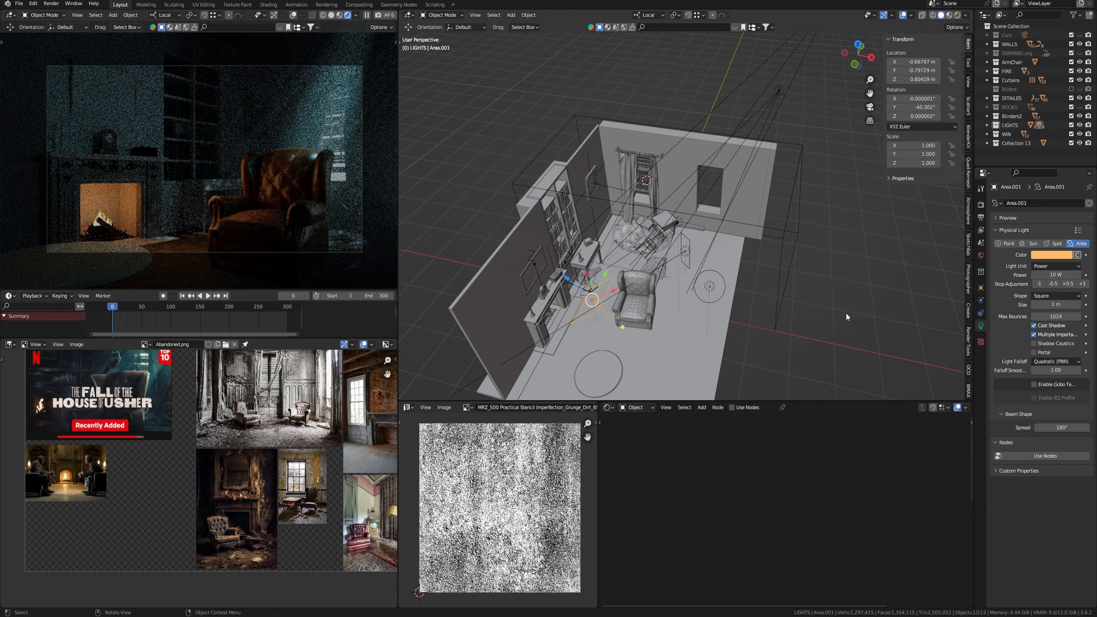
Set the power of the pale cyan area light near the furniture pile behind the armchair to 5 W.
{"action": "middle_click_drag", "start_coordinate": [821, 305], "coordinate": [794, 300]}
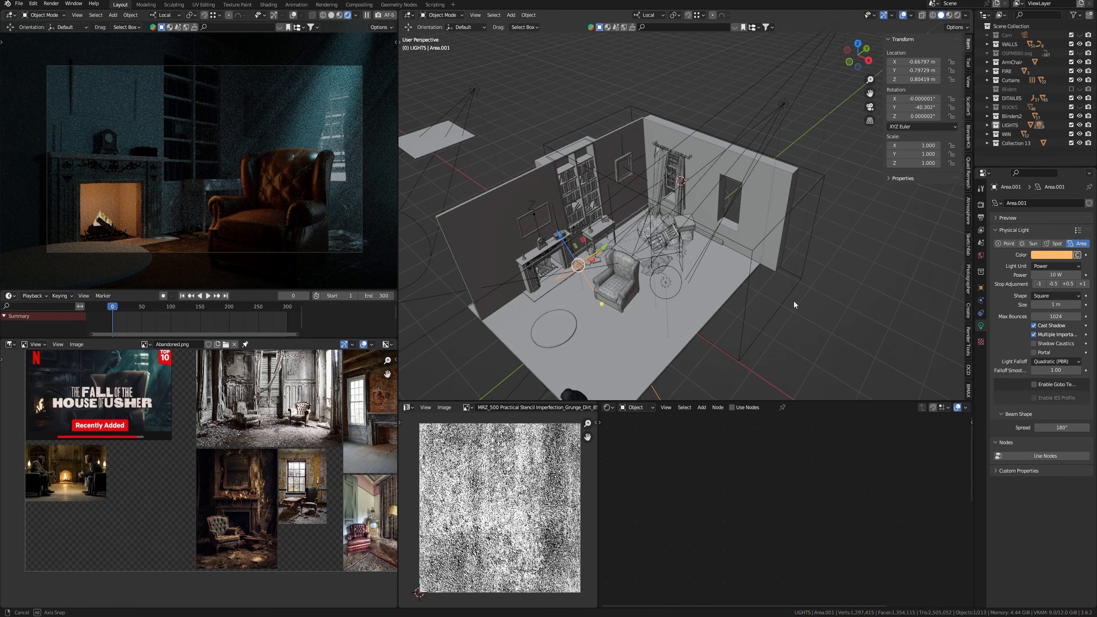
{"action": "left_click", "coordinate": [684, 256]}
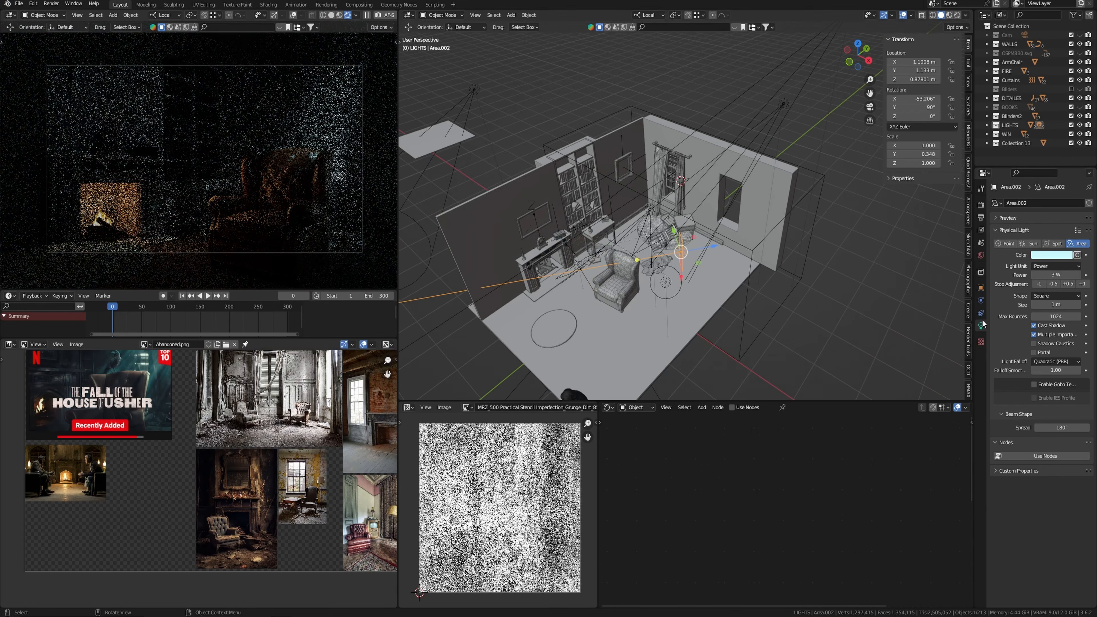
{"action": "left_click", "coordinate": [1067, 274]}
{"action": "type", "text": "5"}
{"action": "key", "text": "Return"}
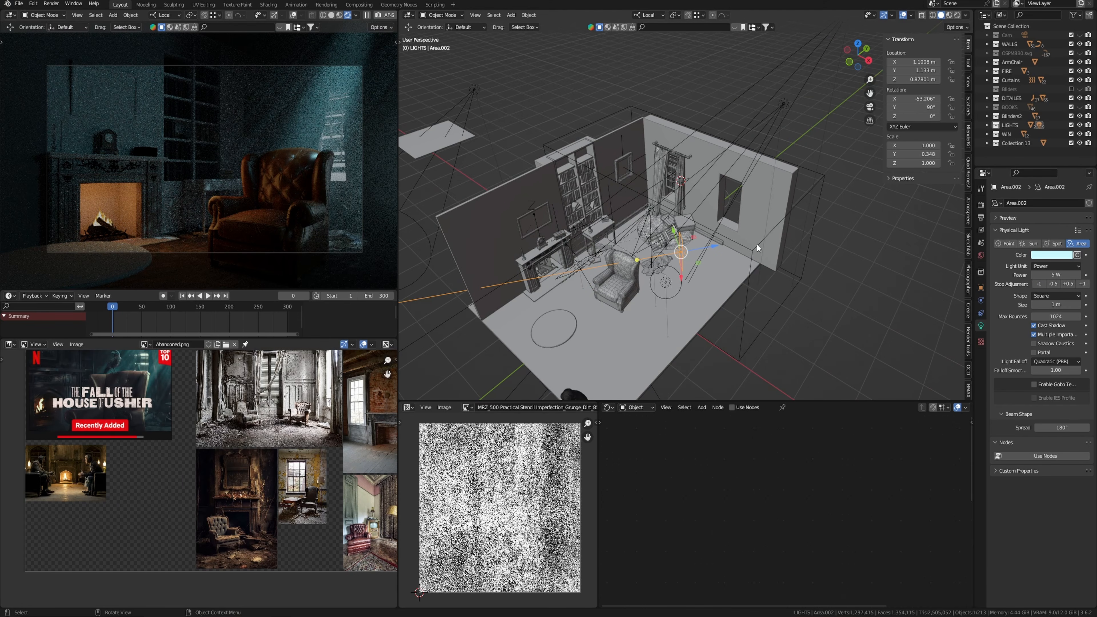
Duplicate the cyan point light in top view and place the copy at the room's open front edge near the round table.
{"action": "middle_click_drag", "start_coordinate": [579, 280], "coordinate": [620, 273], "text": "shift"}
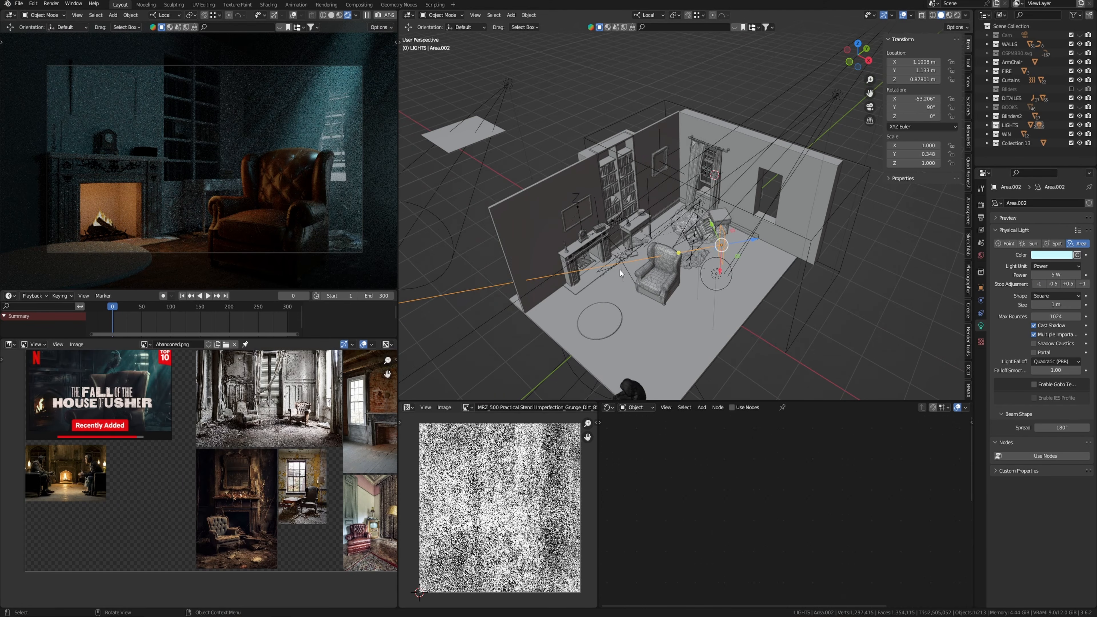
{"action": "left_click", "coordinate": [715, 276]}
{"action": "key", "text": "KP_7"}
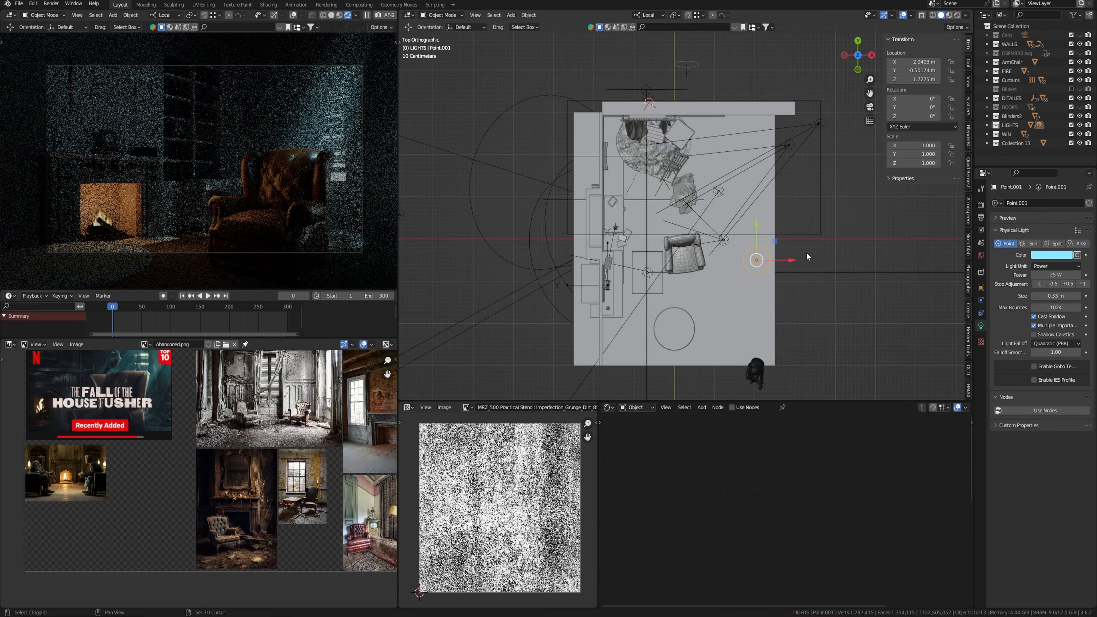
{"action": "middle_click_drag", "start_coordinate": [807, 259], "coordinate": [790, 217], "text": "shift"}
{"action": "key", "text": "shift+d"}
{"action": "left_click", "coordinate": [732, 326]}
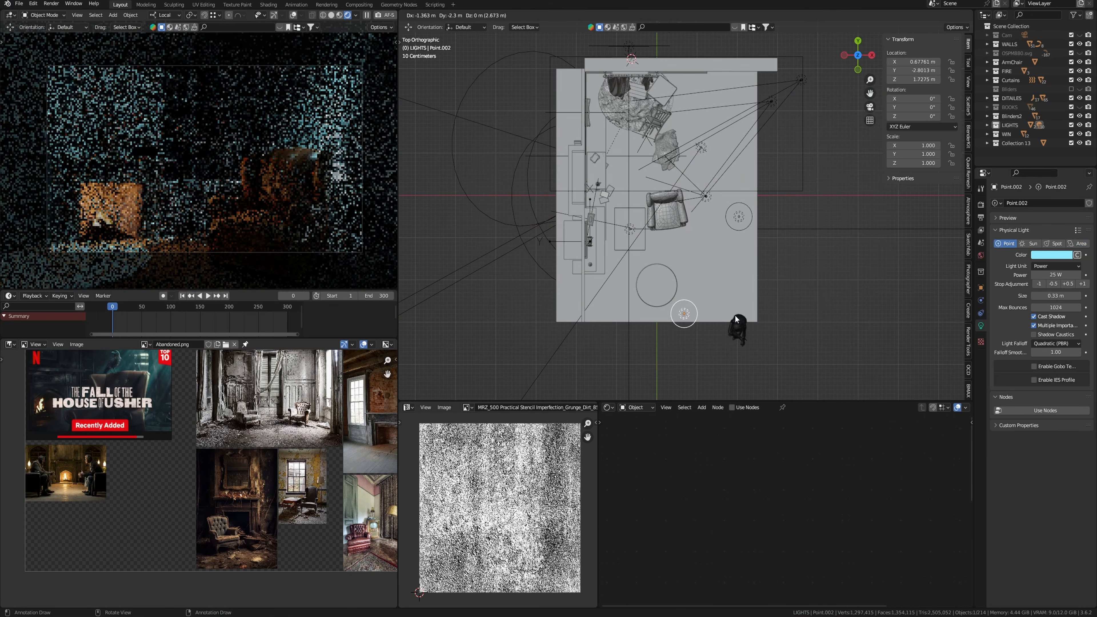
Change the duplicated point light's colour to a saturated warm orange.
{"action": "left_click", "coordinate": [1054, 256]}
{"action": "left_click_drag", "start_coordinate": [1024, 176], "coordinate": [1022, 178]}
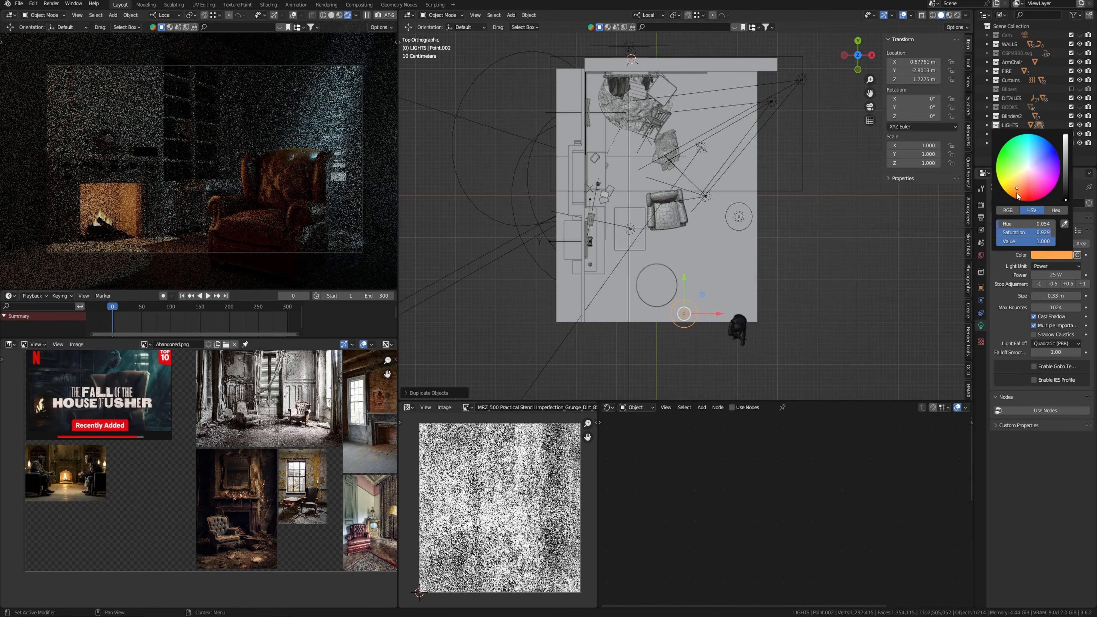
{"action": "left_click", "coordinate": [1049, 267]}
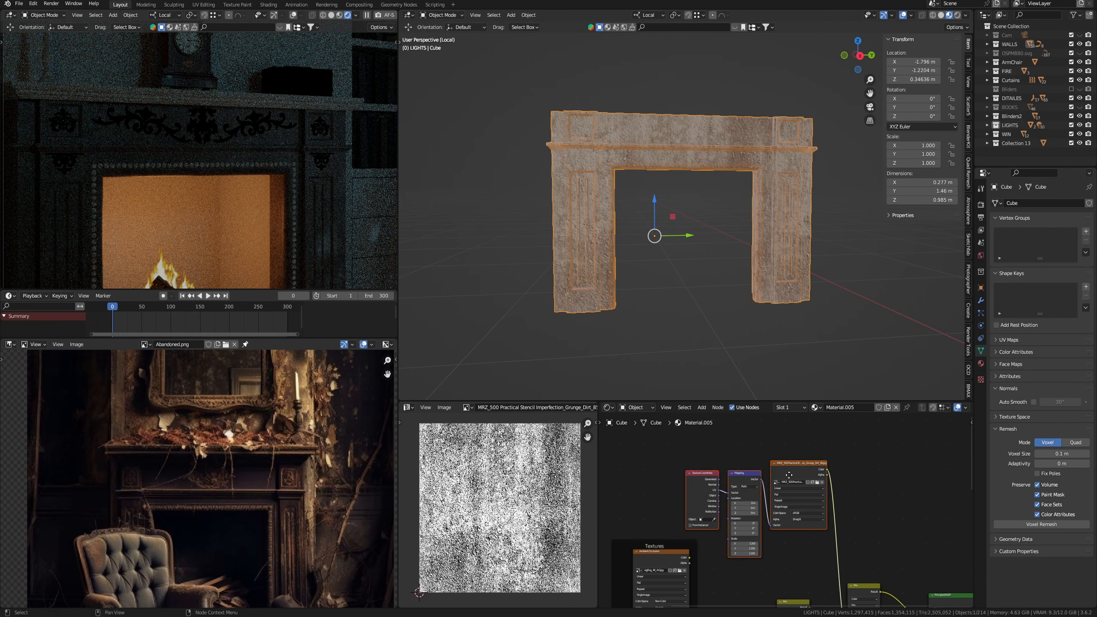
Move the fireplace's grunge texture nodes aside and add an Ambient Occlusion node above the Mix nodes.
{"action": "left_click_drag", "start_coordinate": [792, 480], "coordinate": [705, 443]}
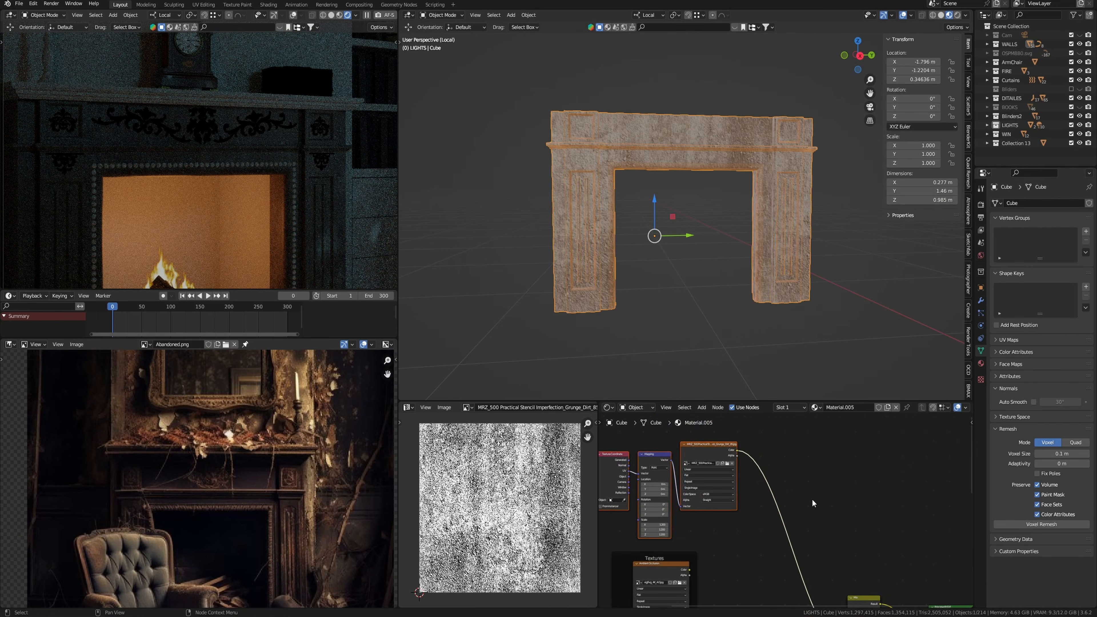
{"action": "middle_click_drag", "start_coordinate": [859, 505], "coordinate": [772, 502]}
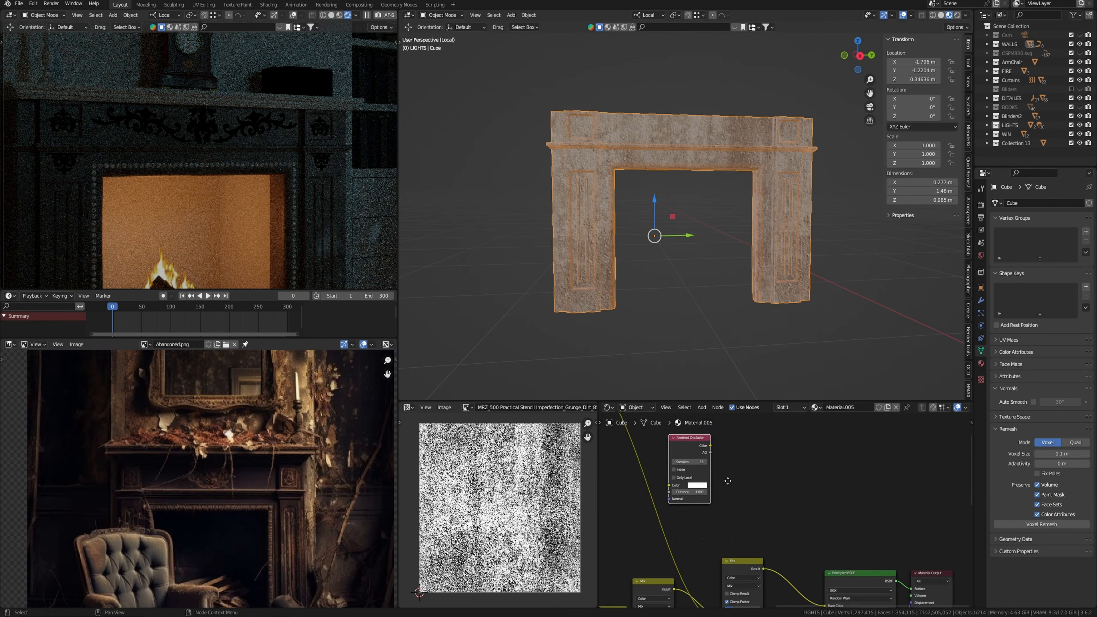
{"action": "scroll", "coordinate": [711, 449], "scroll_direction": "up", "scroll_amount": 2}
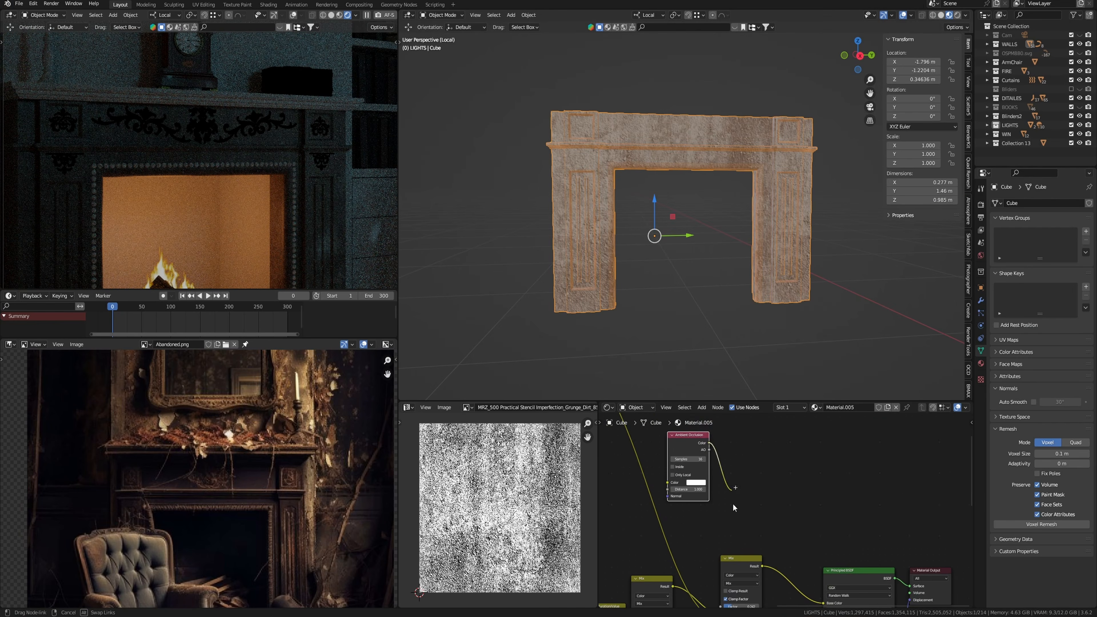
Connect the Ambient Occlusion node's colour to the Mix node's factor and insert a Color Ramp on that link.
{"action": "left_click_drag", "start_coordinate": [733, 508], "coordinate": [721, 561]}
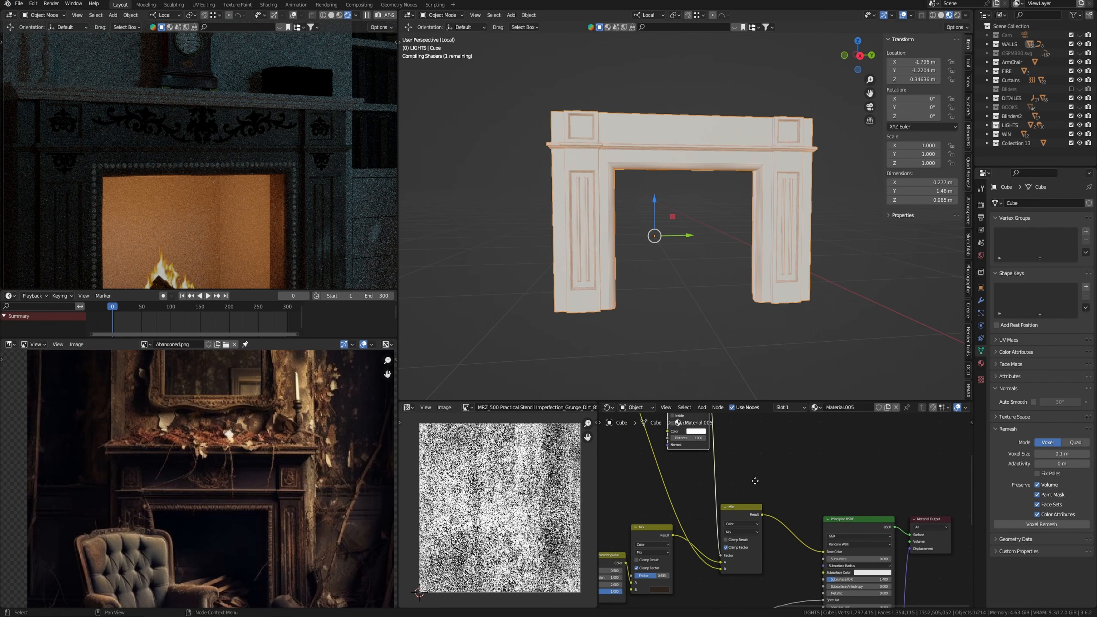
{"action": "middle_click_drag", "start_coordinate": [741, 459], "coordinate": [749, 496]}
{"action": "key", "text": "shift+a"}
{"action": "key", "text": "s"}
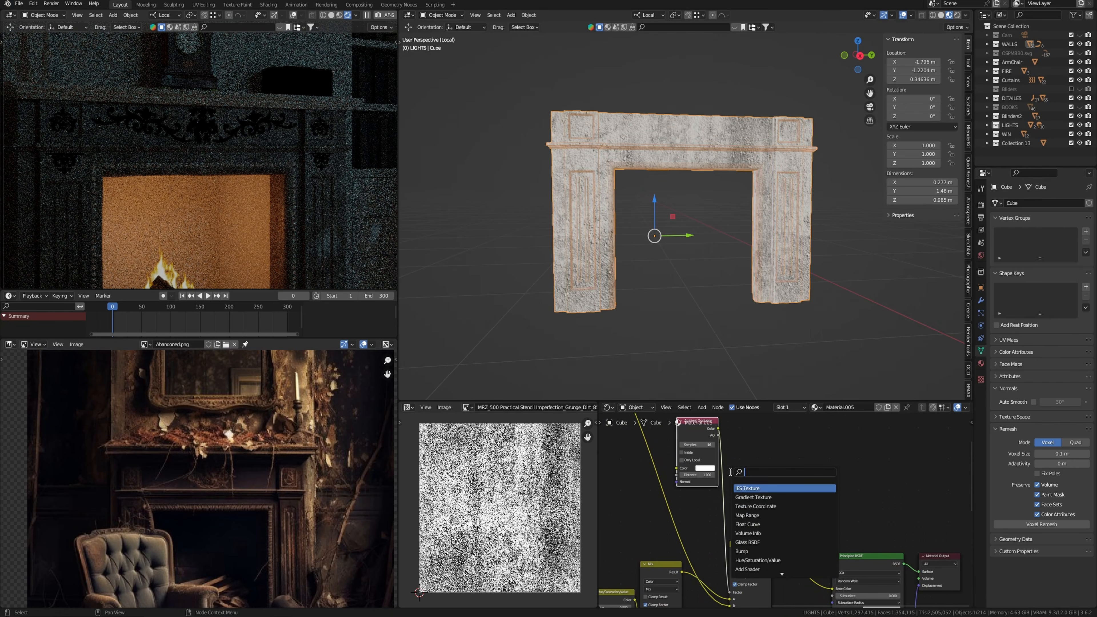
{"action": "type", "text": "colo"}
{"action": "key", "text": "Return"}
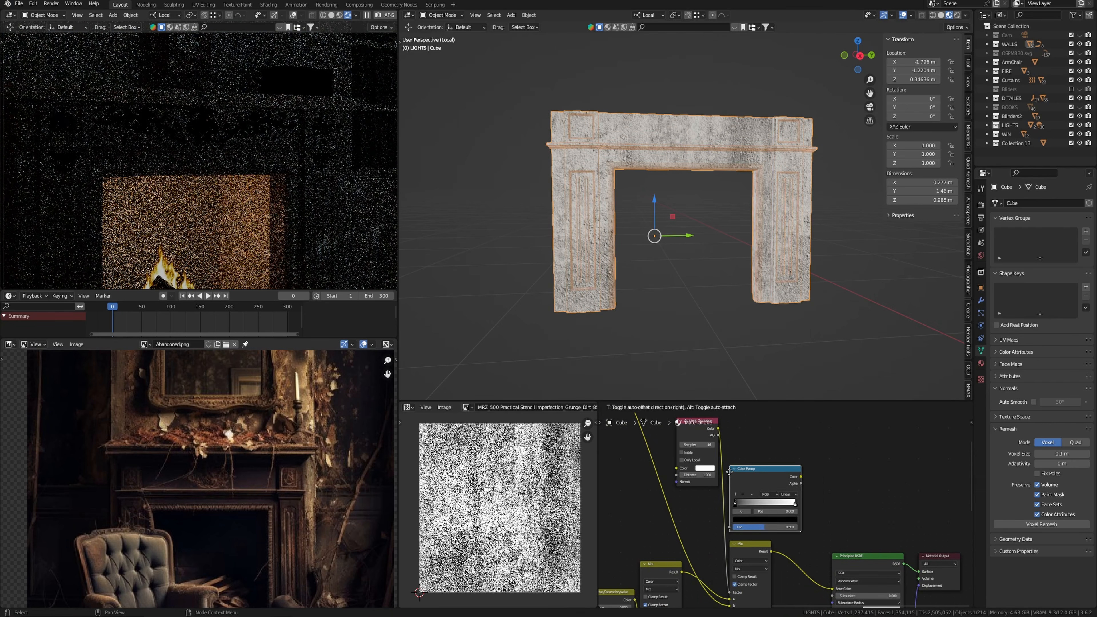
{"action": "left_click", "coordinate": [718, 485]}
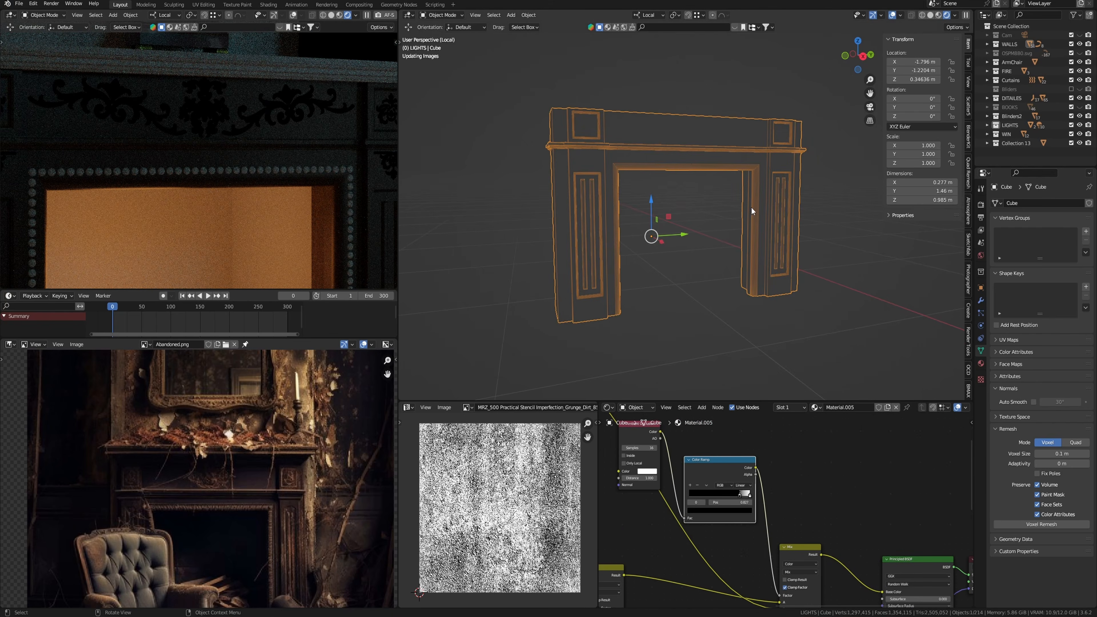
Turn off Scene World in the rendered viewport's shading options to preview the isolated fireplace under neutral lighting.
{"action": "middle_click_drag", "start_coordinate": [784, 219], "coordinate": [769, 218]}
{"action": "left_click", "coordinate": [957, 16]}
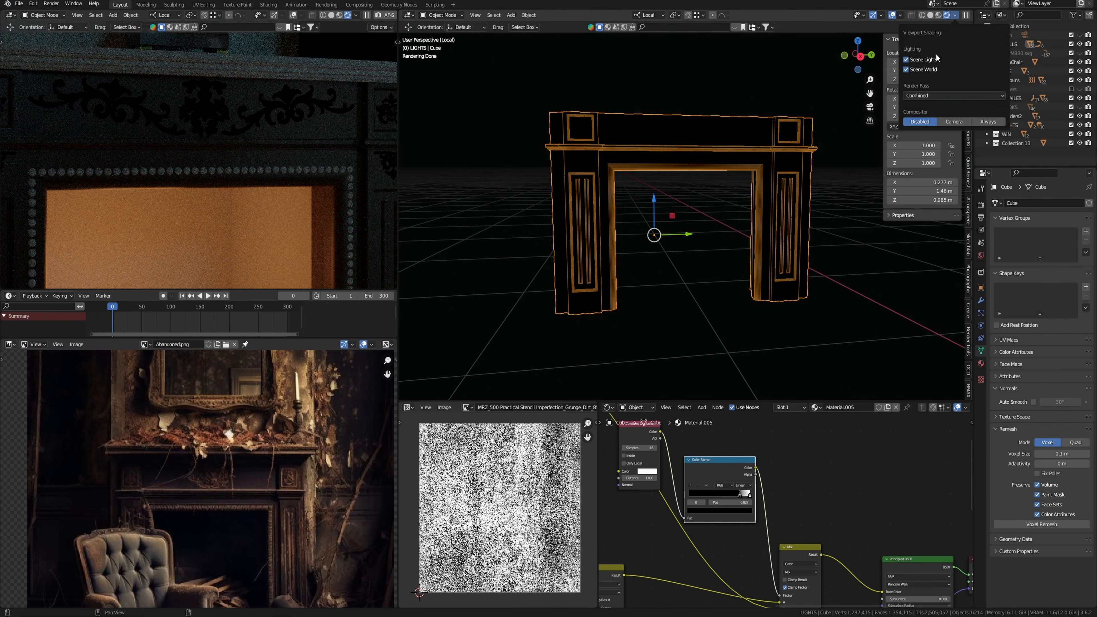
{"action": "left_click", "coordinate": [906, 70]}
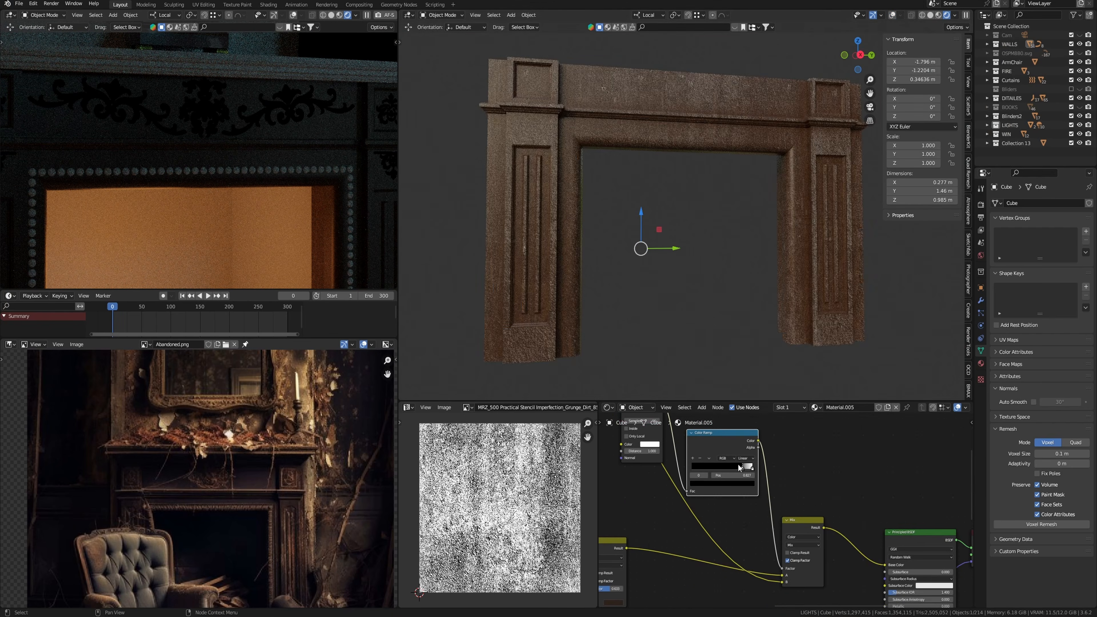
Reposition the Color Ramp stops to refine the ambient-occlusion dirt mask along the fireplace's edges and recesses.
{"action": "left_click_drag", "start_coordinate": [741, 469], "coordinate": [713, 471]}
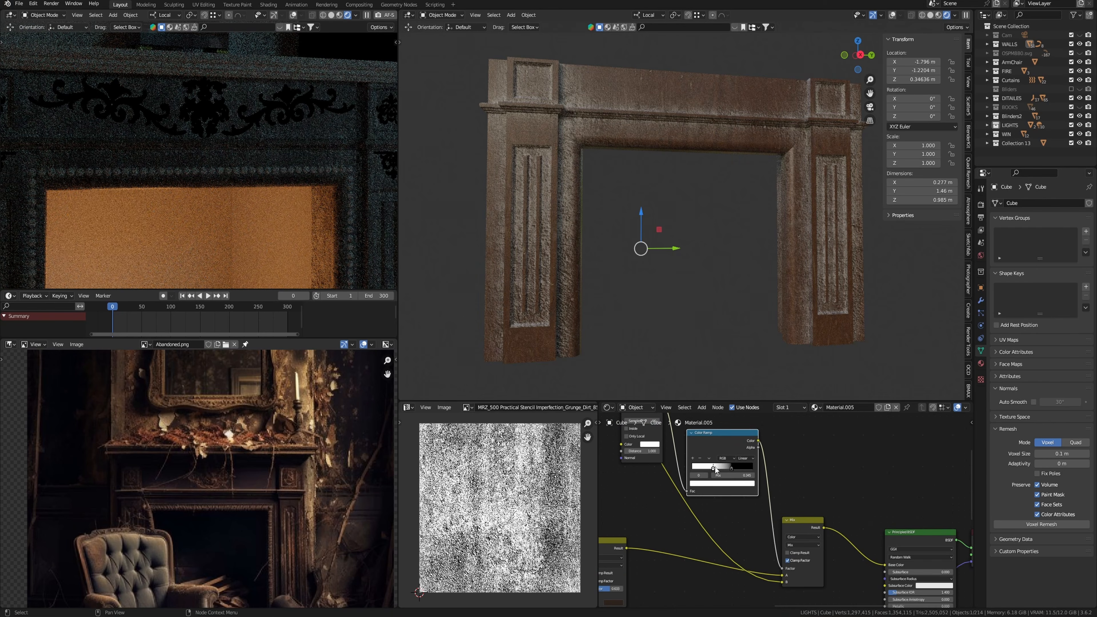
{"action": "left_click_drag", "start_coordinate": [715, 468], "coordinate": [720, 467]}
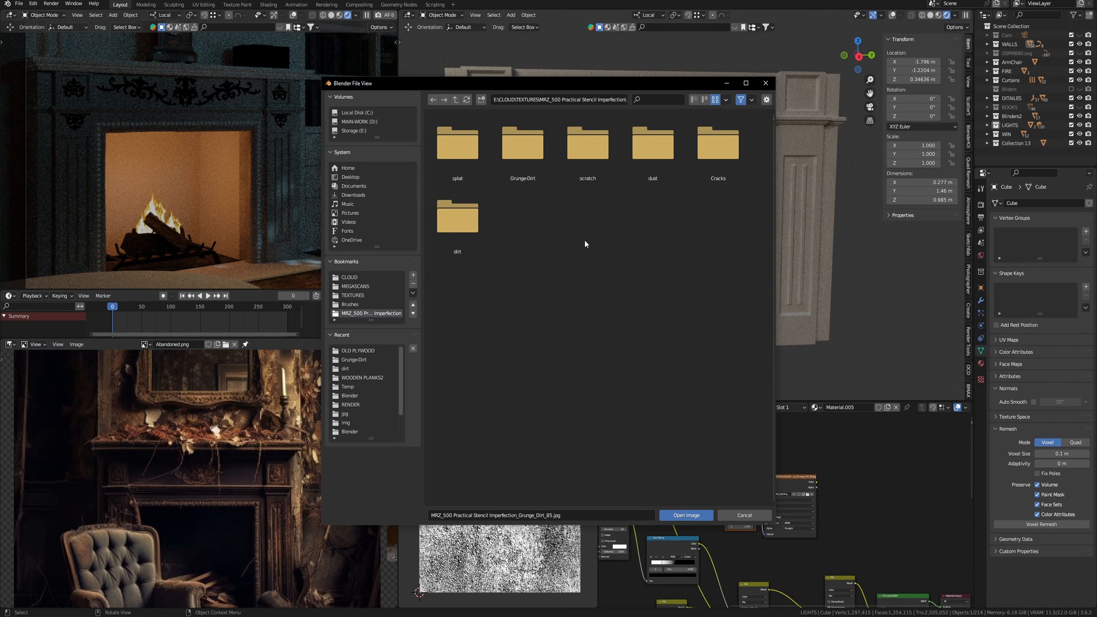
Load a crack stencil image from the Cracks folder into the new image texture node.
{"action": "left_click", "coordinate": [695, 160]}
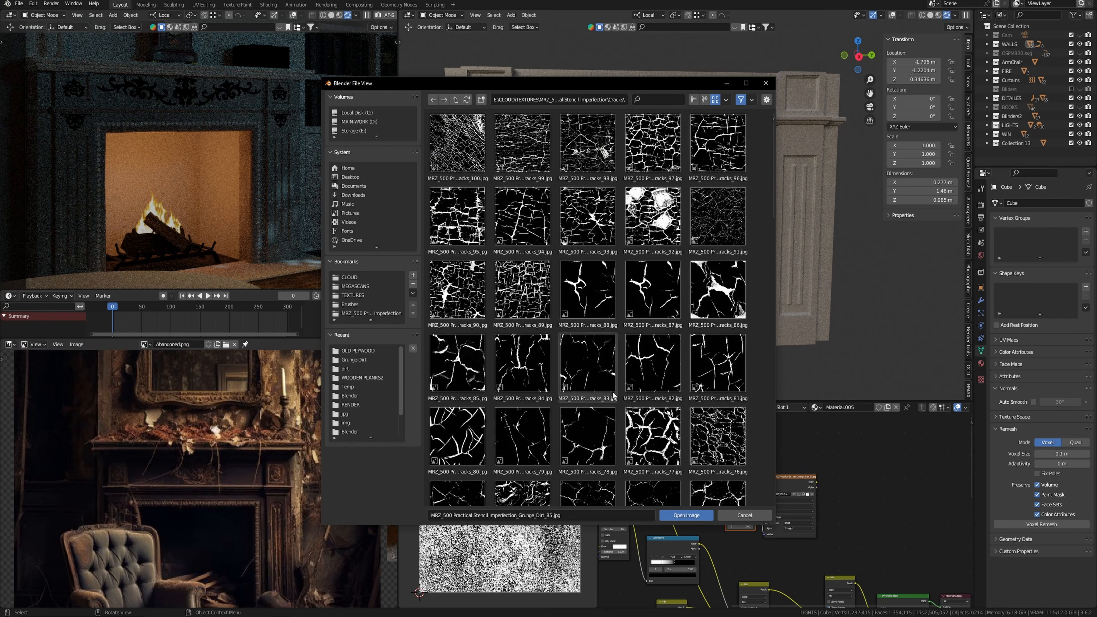
{"action": "scroll", "coordinate": [614, 395], "scroll_direction": "down", "scroll_amount": 5}
{"action": "double_click", "coordinate": [718, 165]}
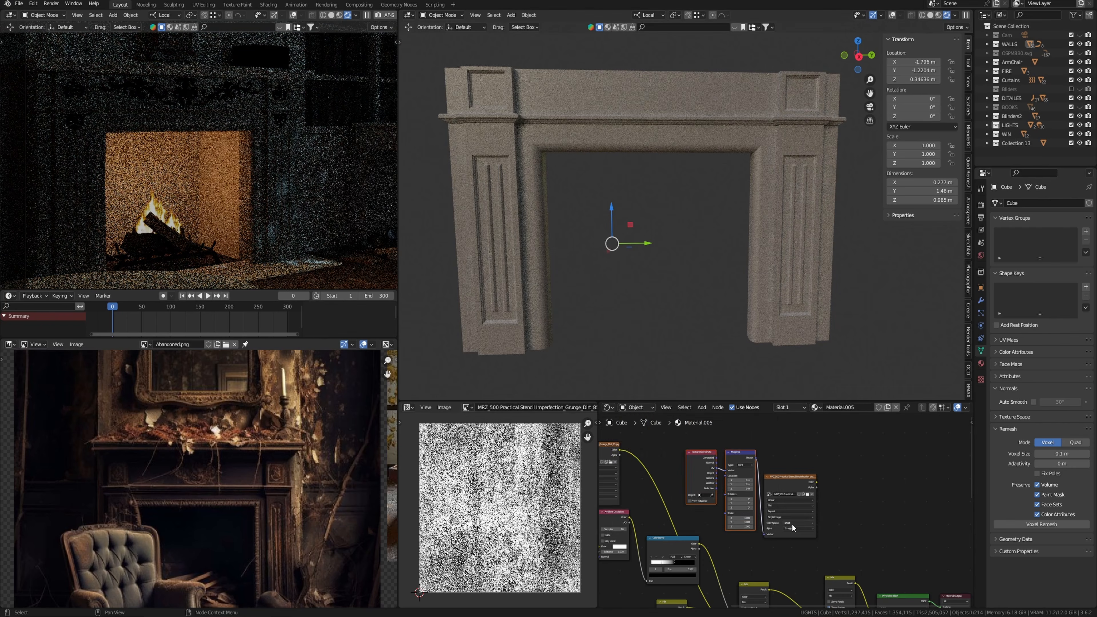
Use the crack texture as the second Mix node's factor and increase its Mapping scale evenly on all axes.
{"action": "middle_click_drag", "start_coordinate": [792, 527], "coordinate": [750, 492]}
{"action": "scroll", "coordinate": [750, 491], "scroll_direction": "up", "scroll_amount": 1}
{"action": "left_click_drag", "start_coordinate": [783, 593], "coordinate": [785, 585]}
{"action": "scroll", "coordinate": [803, 510], "scroll_direction": "up", "scroll_amount": 3}
{"action": "middle_click_drag", "start_coordinate": [813, 495], "coordinate": [830, 477]}
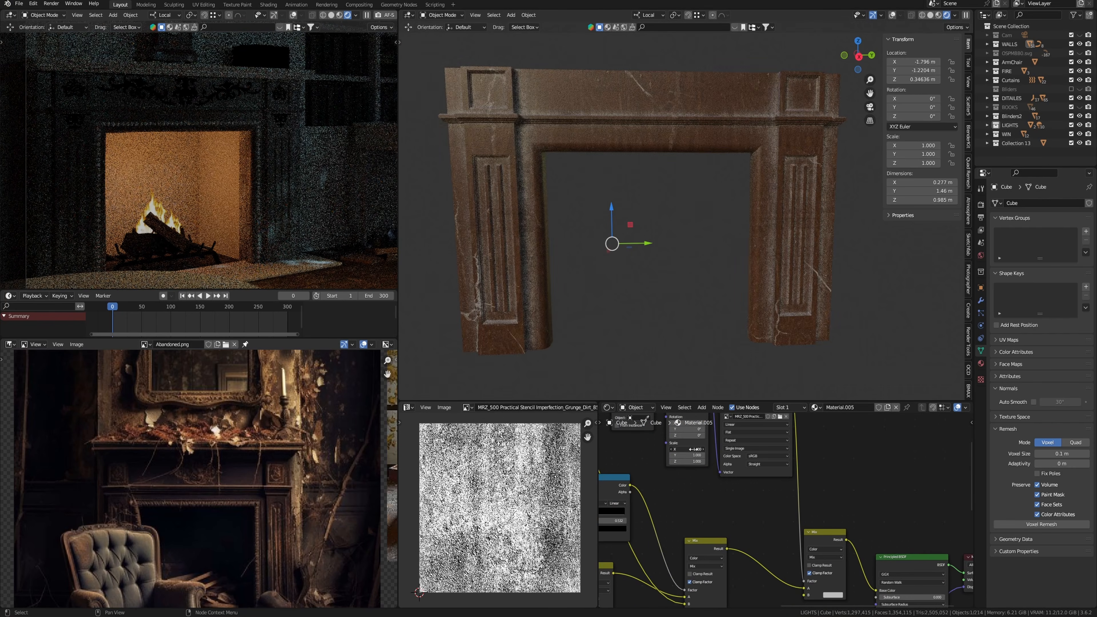
{"action": "left_click_drag", "start_coordinate": [687, 450], "coordinate": [701, 467]}
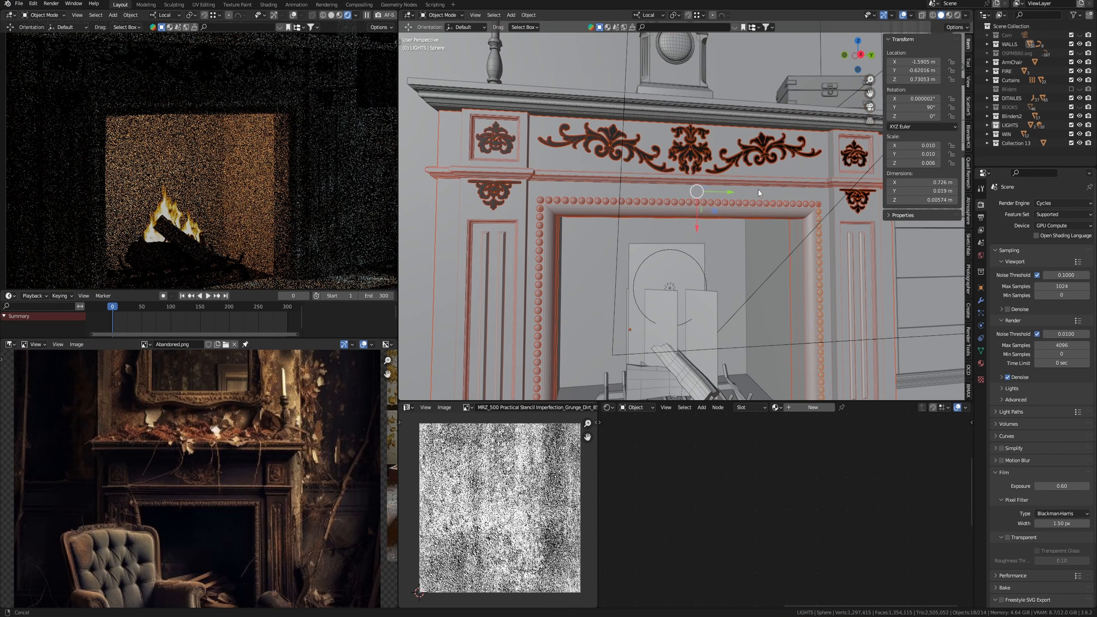
Isolate the complete fireplace and link the main body's material to the mantel shelf, ornaments and bead trim.
{"action": "left_click", "coordinate": [738, 117], "text": "shift"}
{"action": "key", "text": "KP_Divide"}
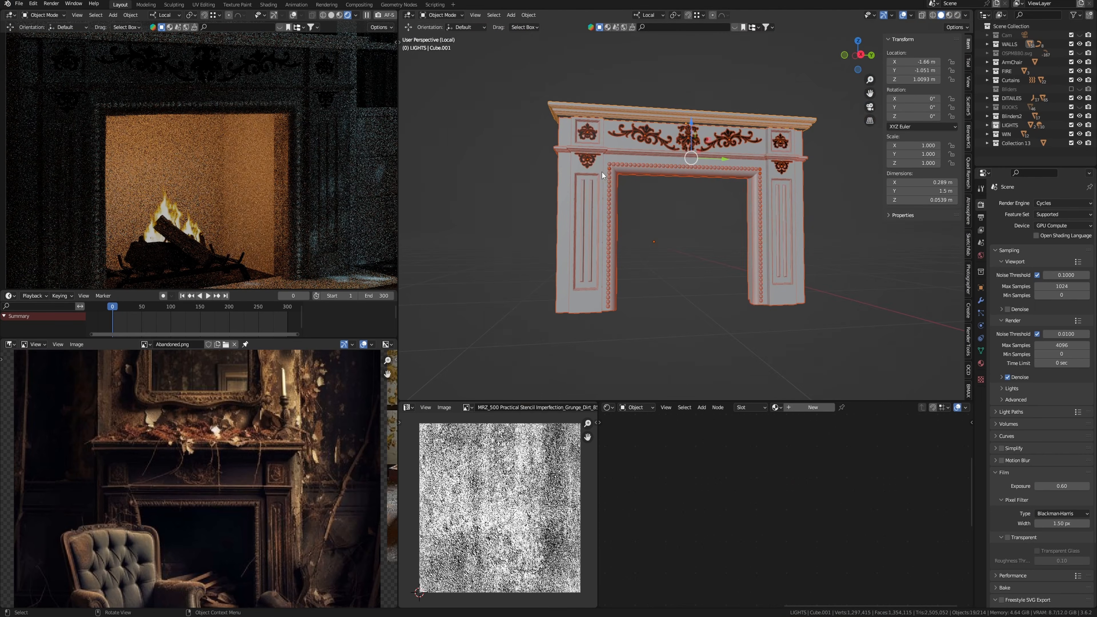
{"action": "left_click", "coordinate": [600, 169], "text": "shift"}
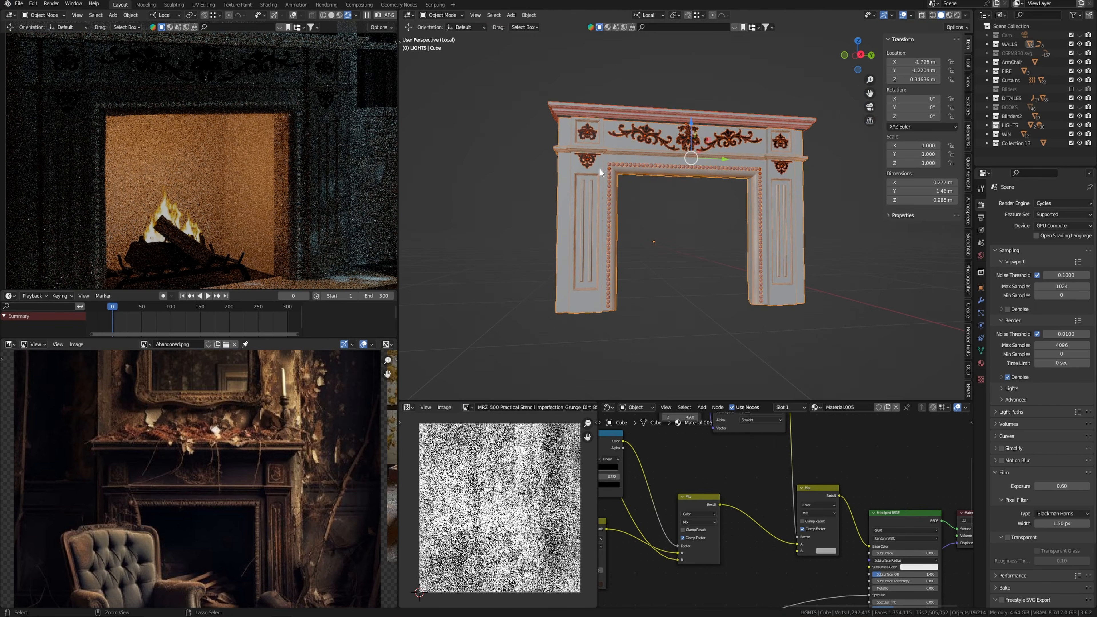
{"action": "key", "text": "ctrl+l"}
{"action": "left_click", "coordinate": [600, 169]}
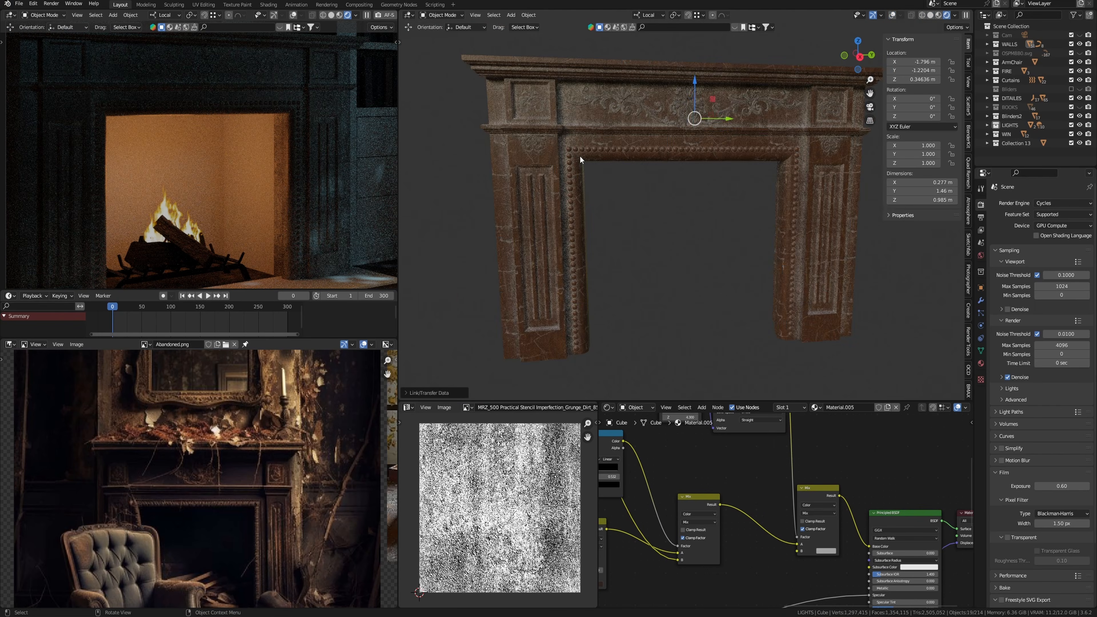
Insert a Color Ramp on the link leaving the Grunge_Dirt image texture in the fireplace material.
{"action": "scroll", "coordinate": [580, 156], "scroll_direction": "up", "scroll_amount": 1}
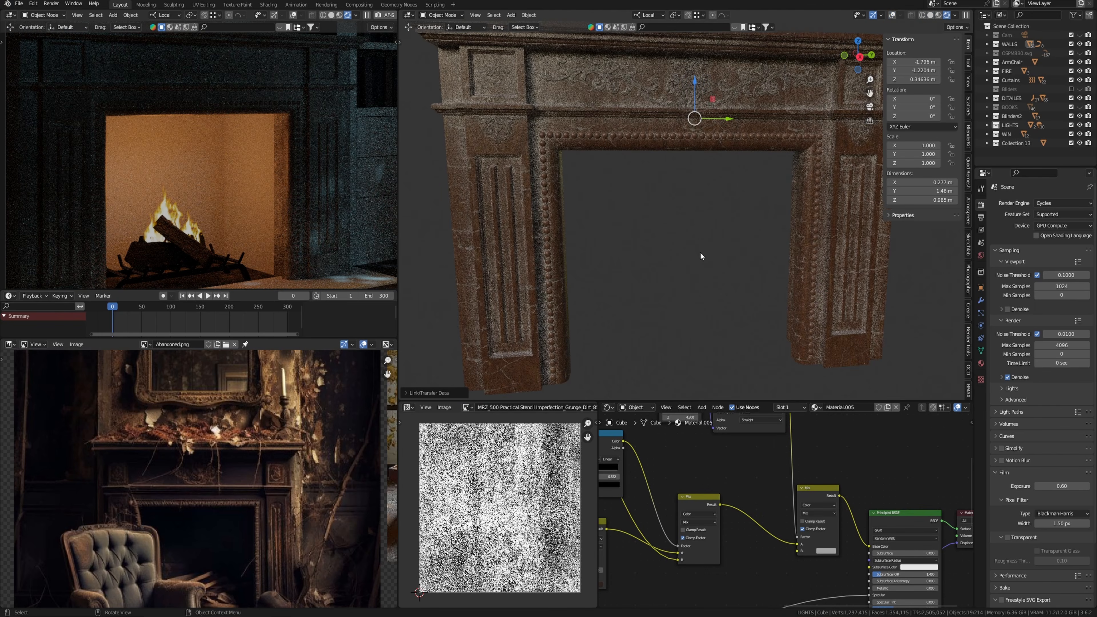
{"action": "middle_click_drag", "start_coordinate": [700, 225], "coordinate": [700, 296], "text": "shift"}
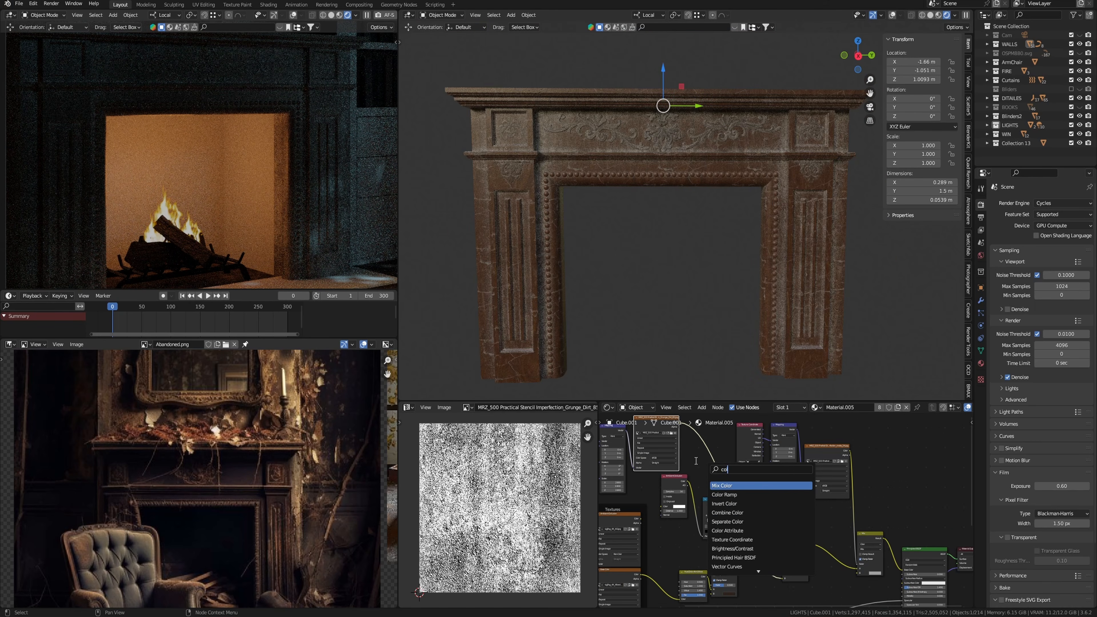
{"action": "left_click", "coordinate": [724, 494]}
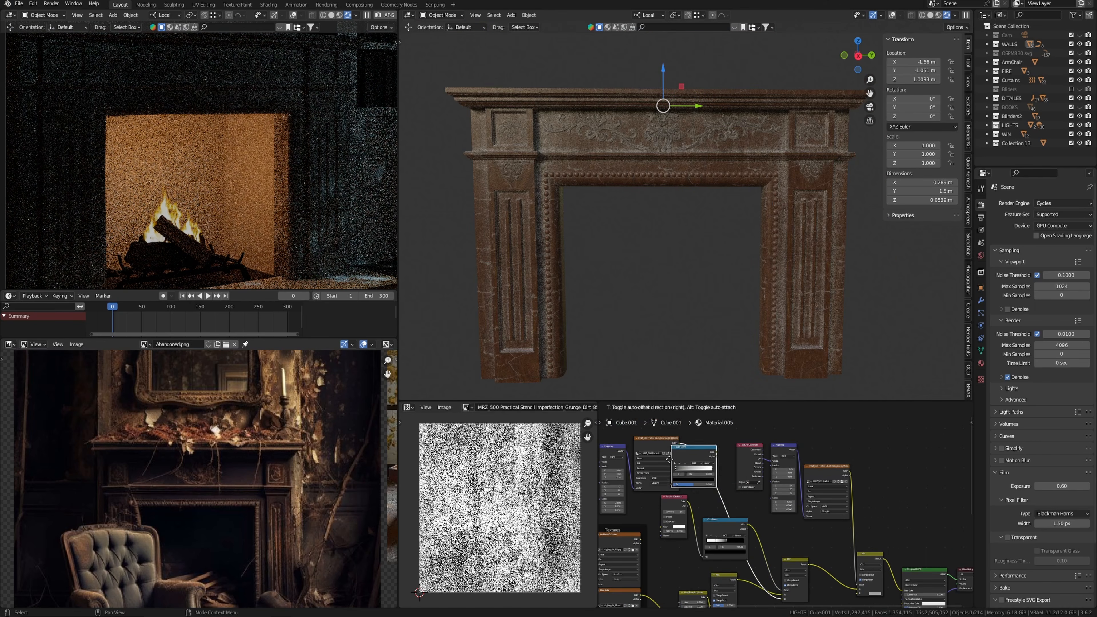
{"action": "left_click", "coordinate": [683, 480]}
{"action": "scroll", "coordinate": [708, 506], "scroll_direction": "up", "scroll_amount": 1}
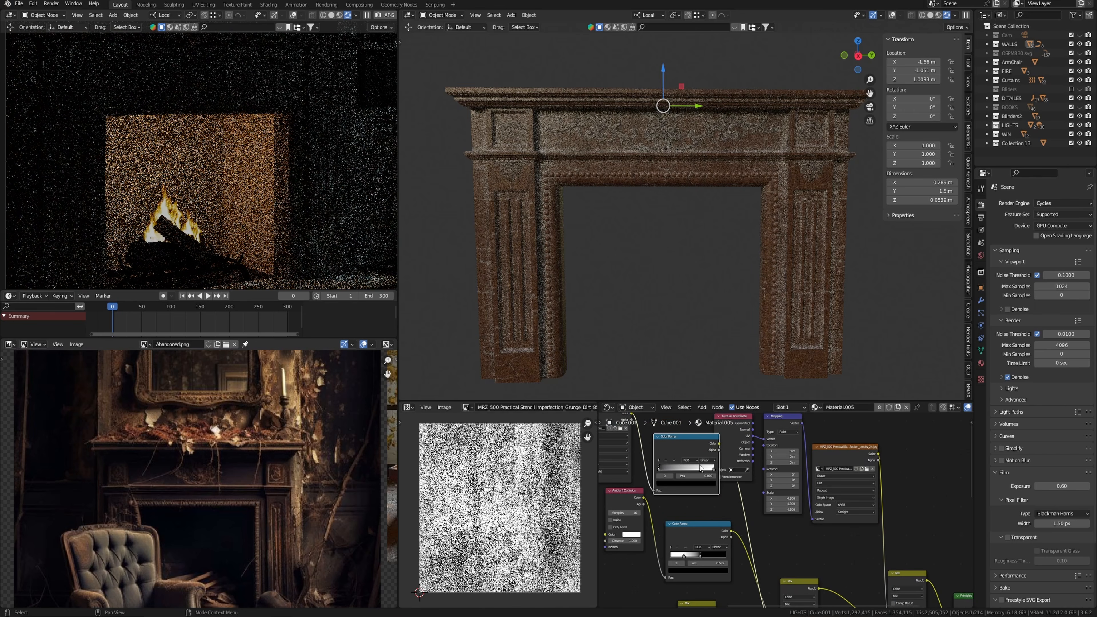
Move the black and white stops of the grunge Color Ramp closer together to raise the dirt mask's contrast.
{"action": "scroll", "coordinate": [709, 507], "scroll_direction": "up", "scroll_amount": 1}
{"action": "middle_click_drag", "start_coordinate": [709, 507], "coordinate": [703, 504]}
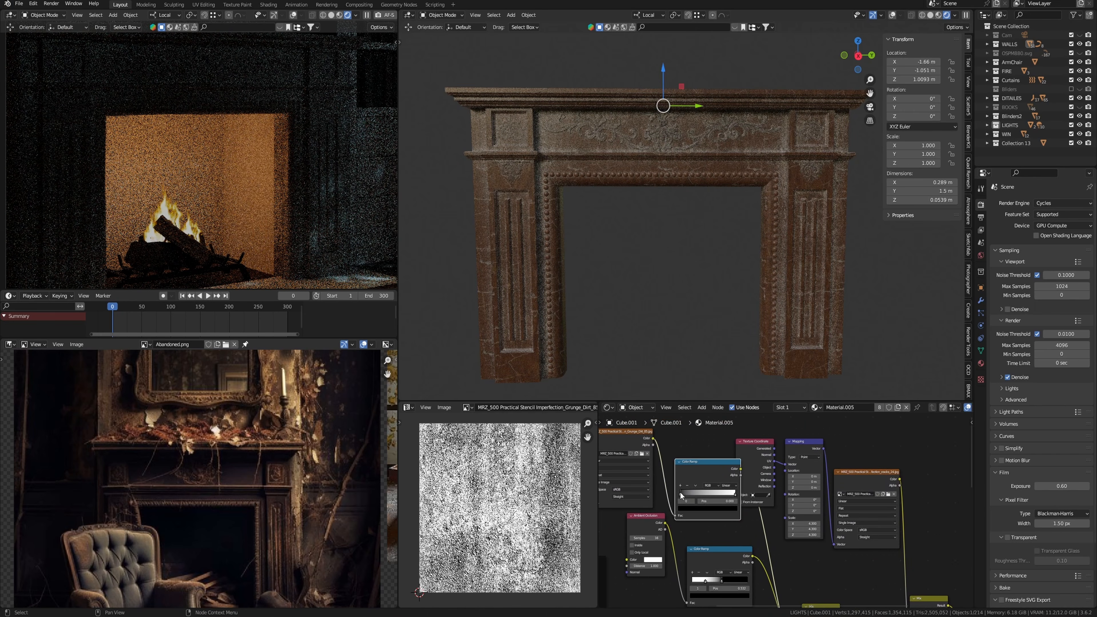
{"action": "left_click_drag", "start_coordinate": [681, 495], "coordinate": [691, 498]}
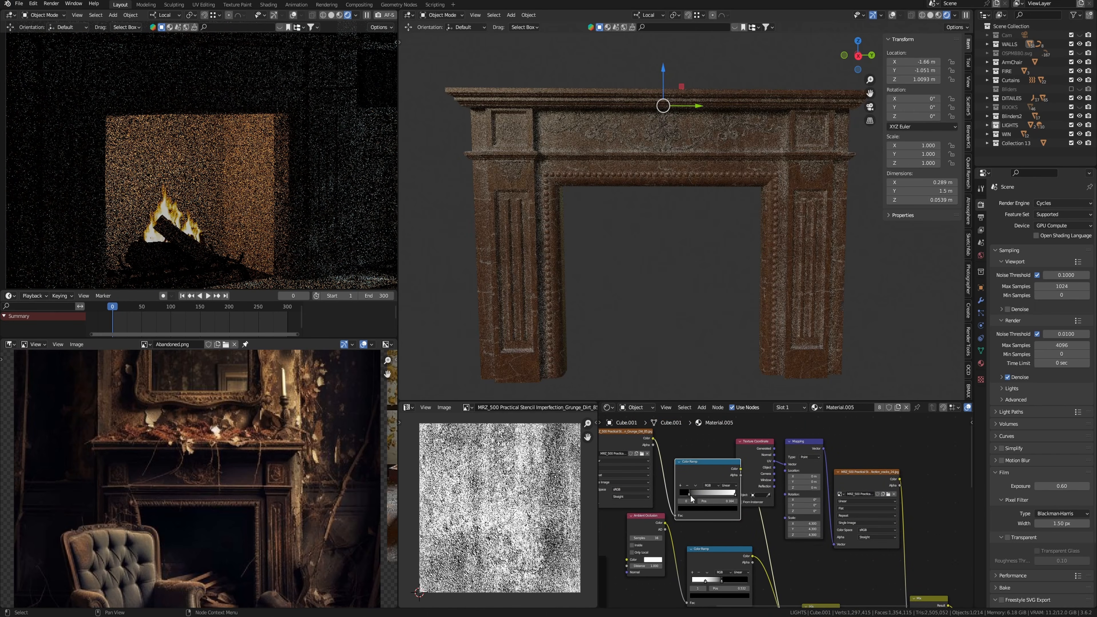
{"action": "left_click_drag", "start_coordinate": [735, 493], "coordinate": [709, 498]}
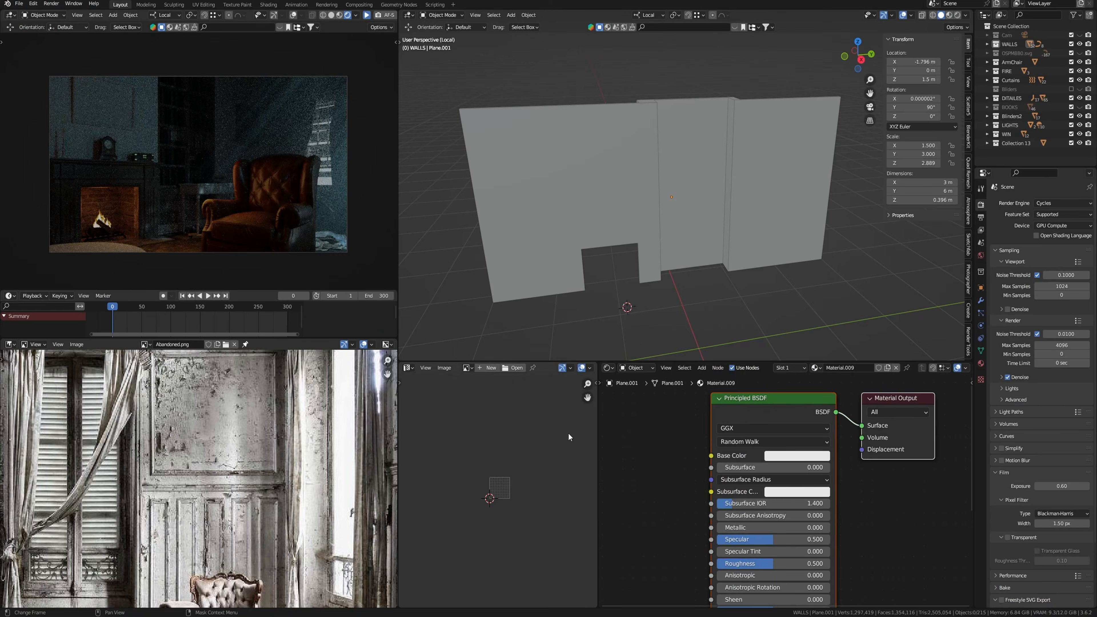
Build the wall plane's material from the xewkfgos 4K texture set with Principled Texture Setup.
{"action": "scroll", "coordinate": [782, 497], "scroll_direction": "down", "scroll_amount": 3}
{"action": "key", "text": "ctrl+shift+t"}
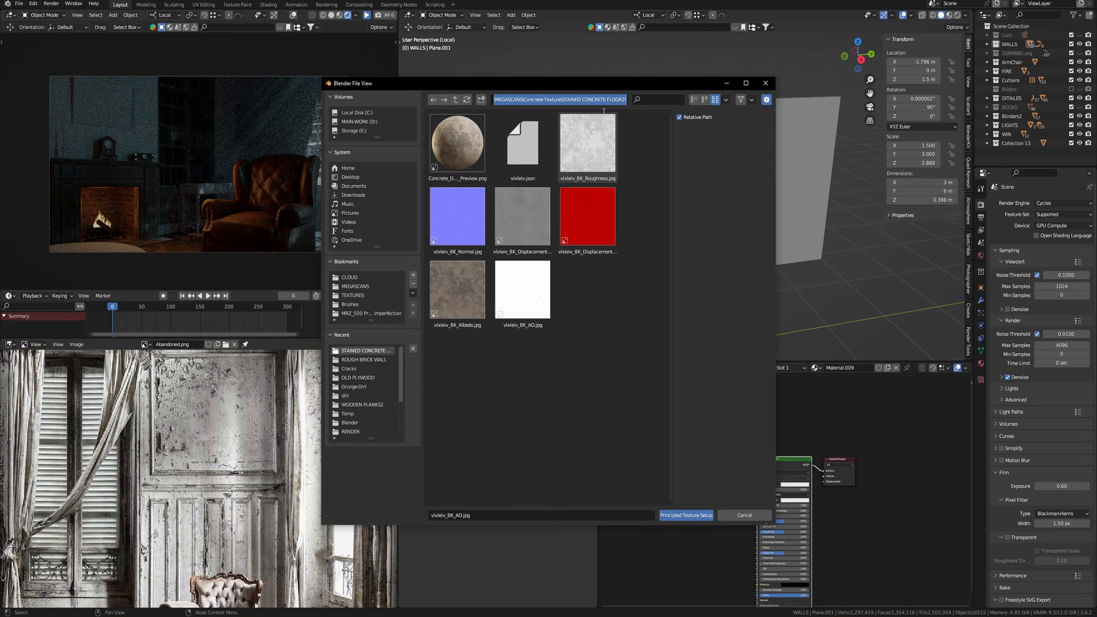
{"action": "left_click", "coordinate": [686, 515]}
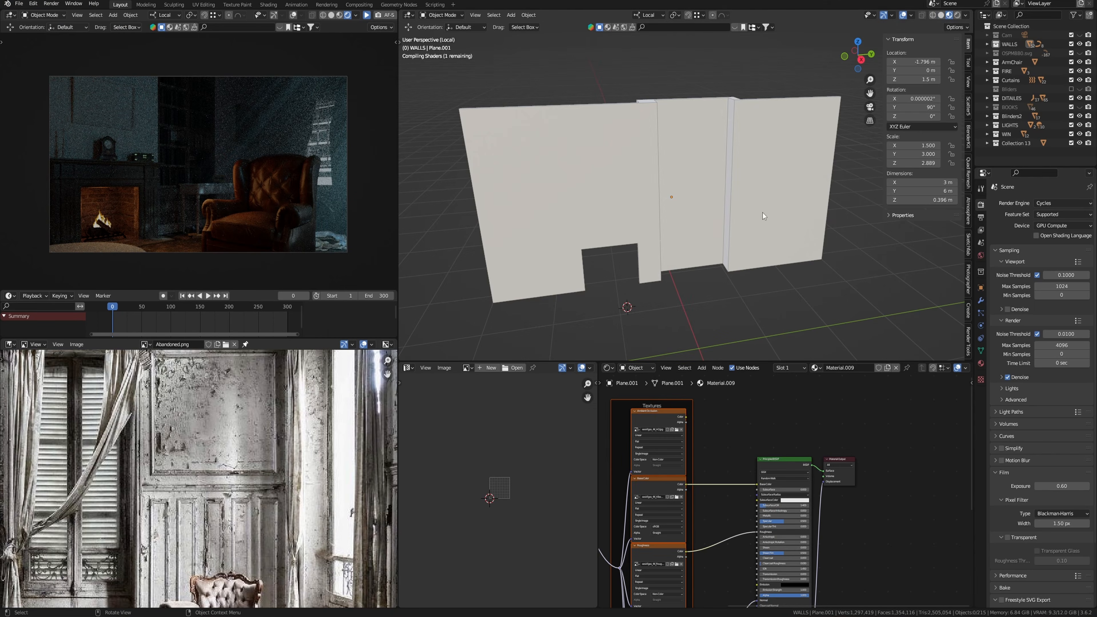
Unwrap the wall's faces and set the texture Mapping scale to 2.100 on all axes.
{"action": "key", "text": "Tab"}
{"action": "key", "text": "u"}
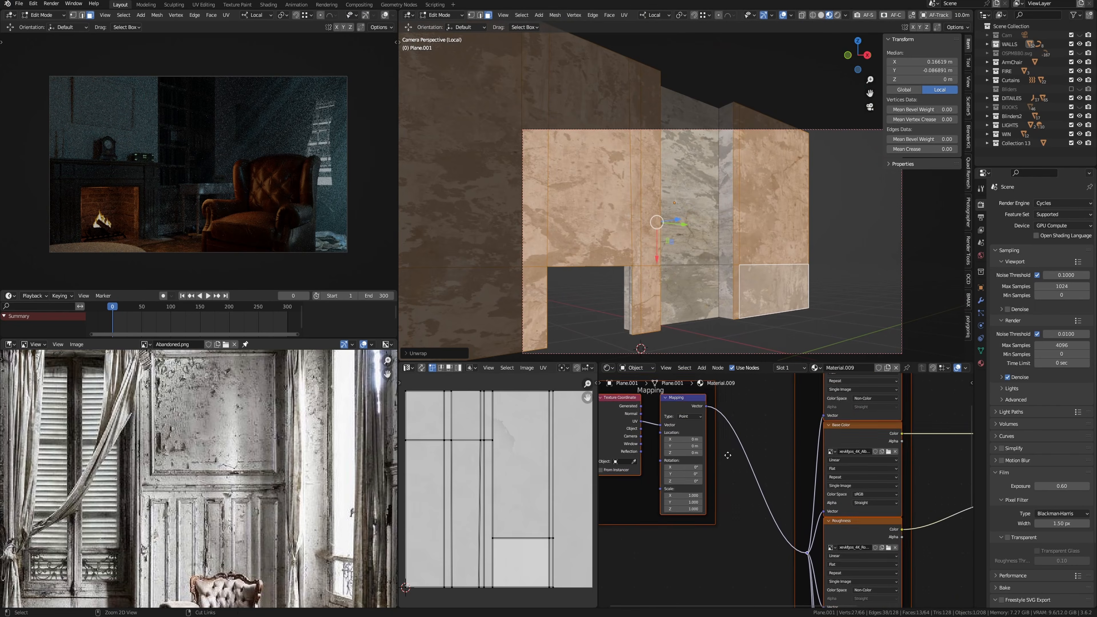
{"action": "left_click_drag", "start_coordinate": [691, 513], "coordinate": [700, 514]}
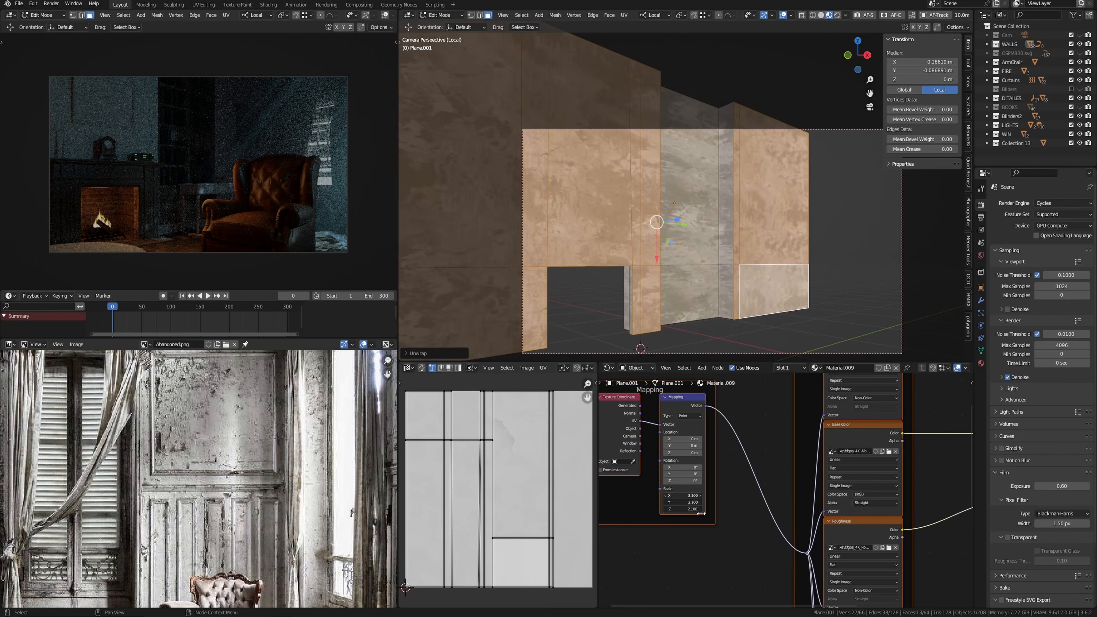
{"action": "key", "text": "Tab"}
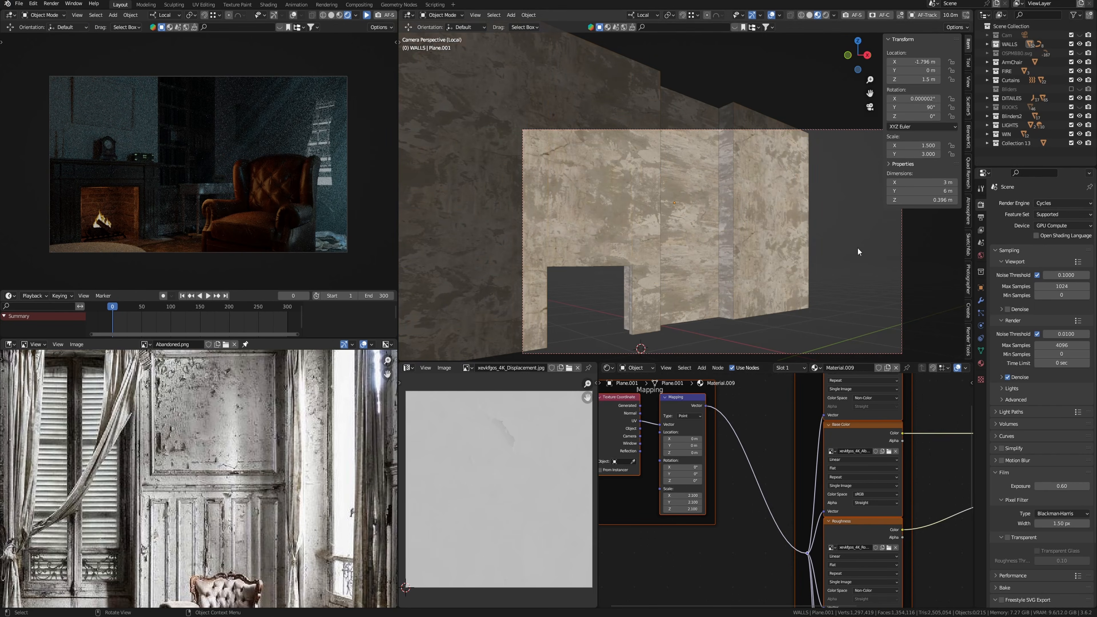
Check the full-size render preview, move Camera.001 about 0.13 m along its local Y axis and set its vertical shift to 0.030.
{"action": "key", "text": "ctrl+space"}
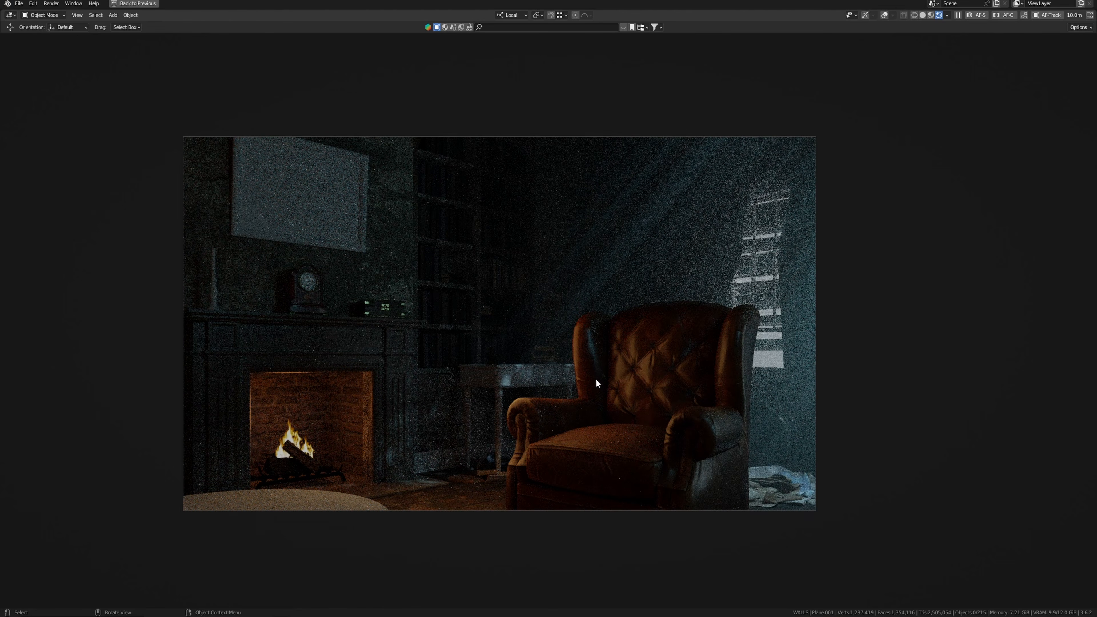
{"action": "key", "text": "ctrl+space"}
{"action": "key", "text": "g"}
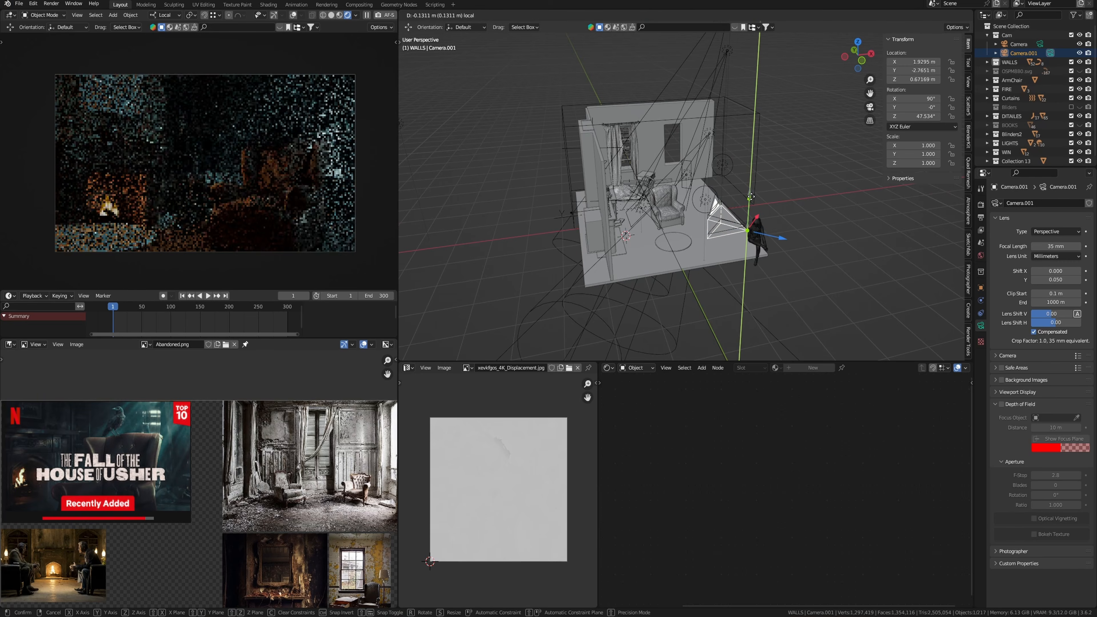
{"action": "left_click", "coordinate": [752, 213]}
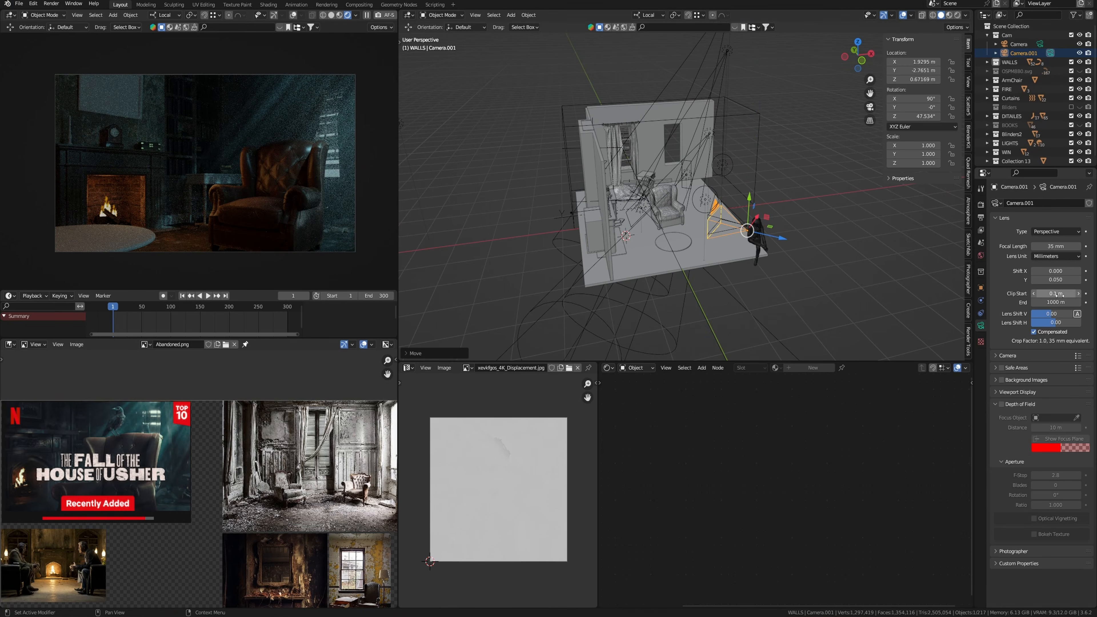
{"action": "left_click_drag", "start_coordinate": [1055, 280], "coordinate": [1044, 280]}
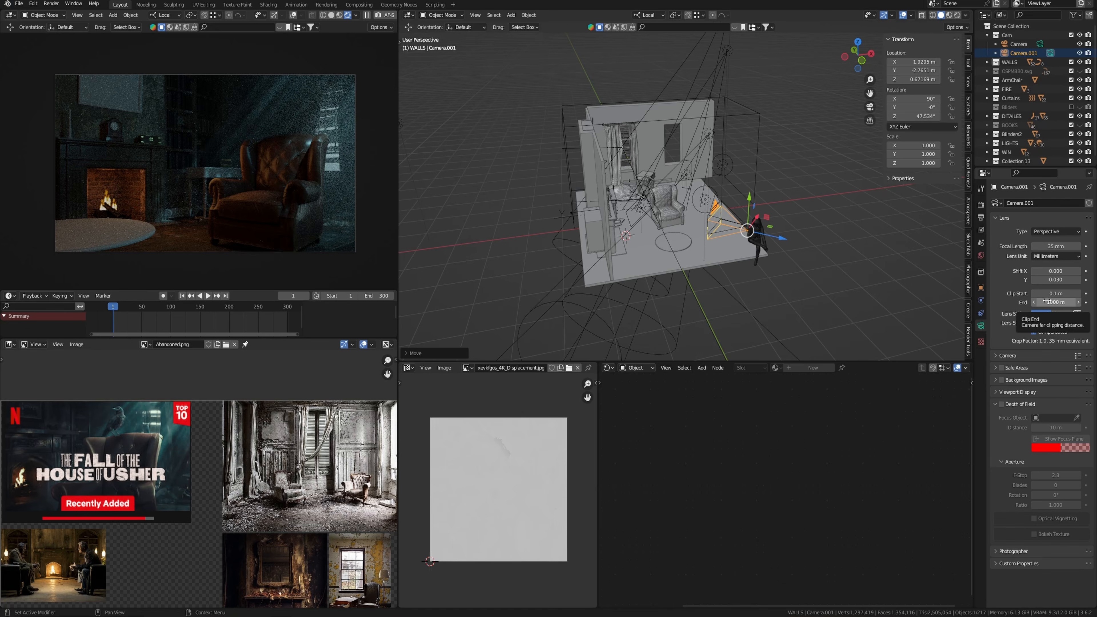
{"action": "middle_click_drag", "start_coordinate": [825, 257], "coordinate": [771, 286]}
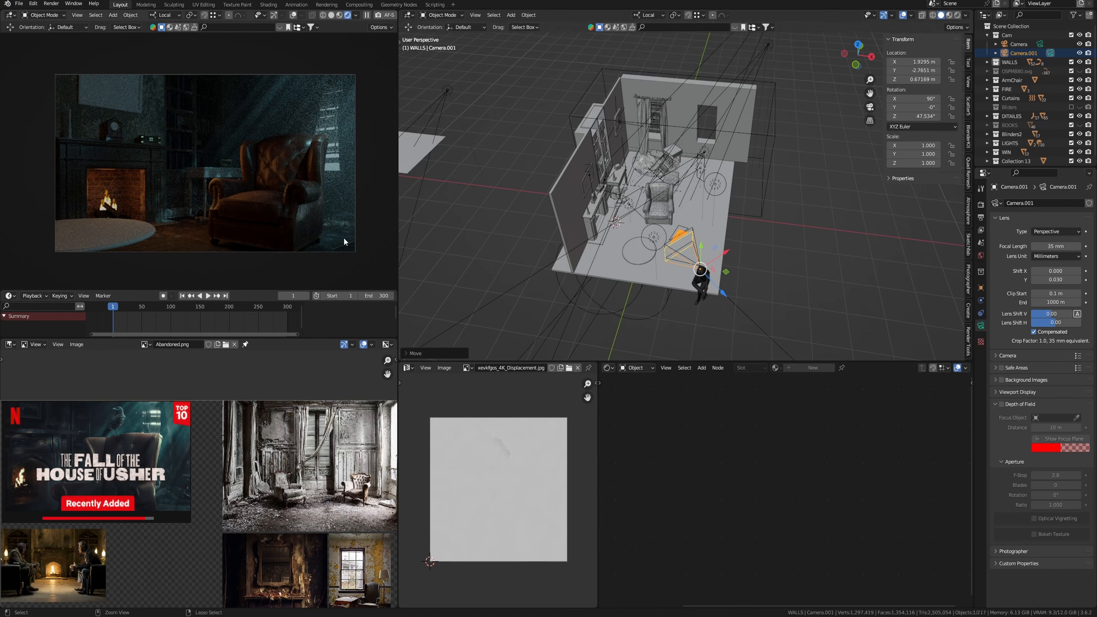
{"action": "middle_click_drag", "start_coordinate": [343, 238], "coordinate": [221, 197], "text": "ctrl"}
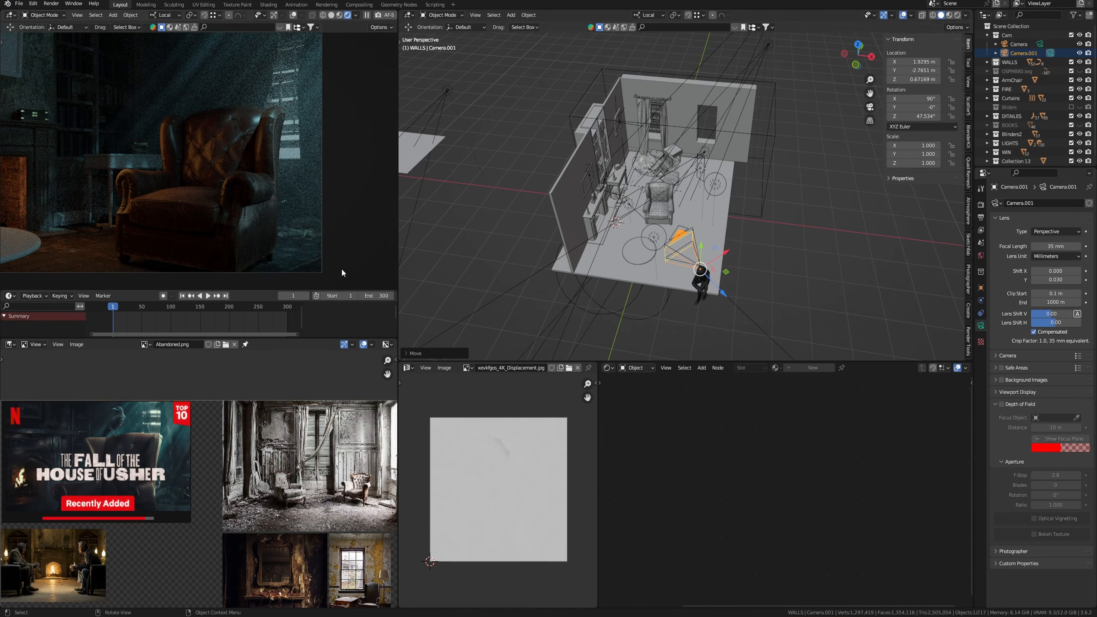
{"action": "middle_click_drag", "start_coordinate": [340, 267], "coordinate": [347, 229], "text": "ctrl"}
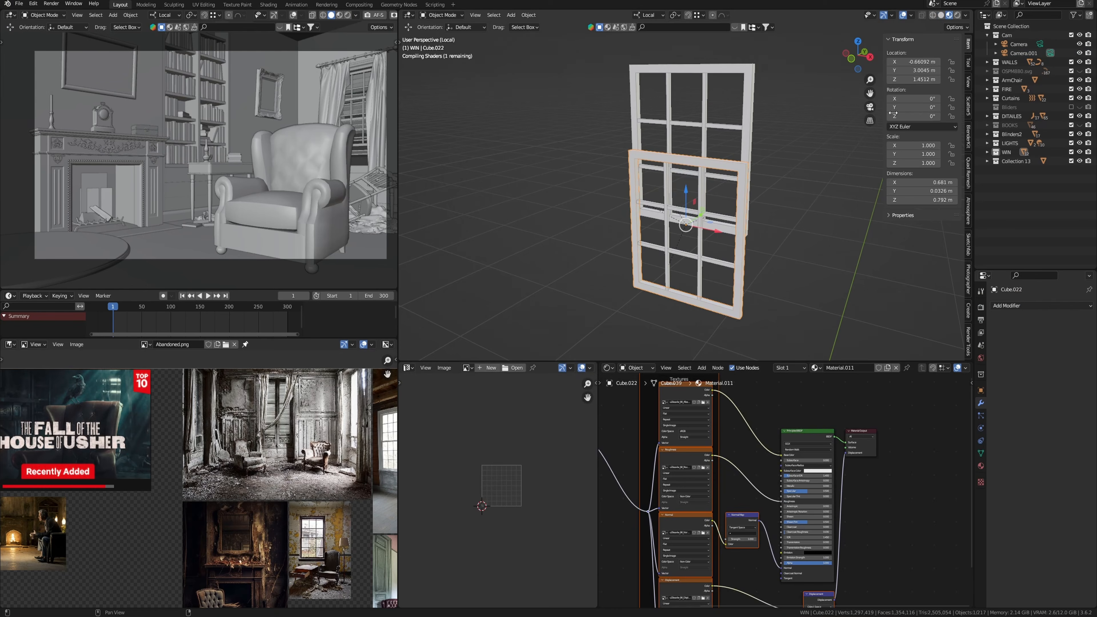
{"action": "scroll", "coordinate": [765, 263], "scroll_direction": "up", "scroll_amount": 4}
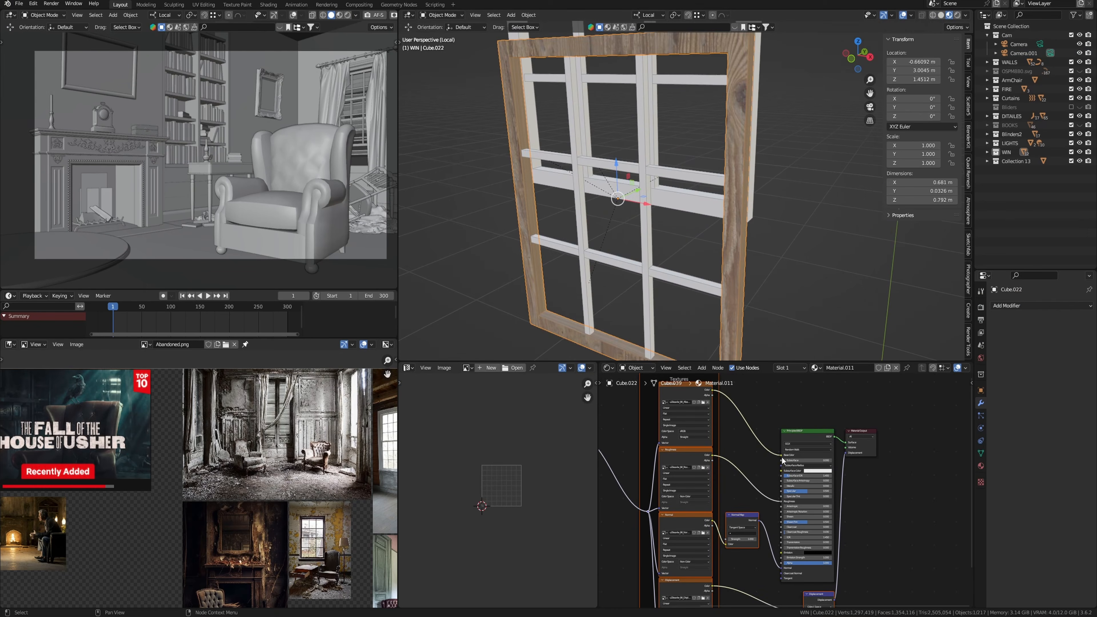
Insert a Mix color node between the base color texture and the Principled BSDF in the window frame's material.
{"action": "middle_click_drag", "start_coordinate": [782, 461], "coordinate": [772, 532]}
{"action": "left_click", "coordinate": [760, 486]}
{"action": "key", "text": "shift+a"}
{"action": "left_click", "coordinate": [777, 474]}
{"action": "type", "text": "mix"}
{"action": "key", "text": "Return"}
{"action": "left_click", "coordinate": [714, 456]}
{"action": "middle_click_drag", "start_coordinate": [760, 466], "coordinate": [775, 438]}
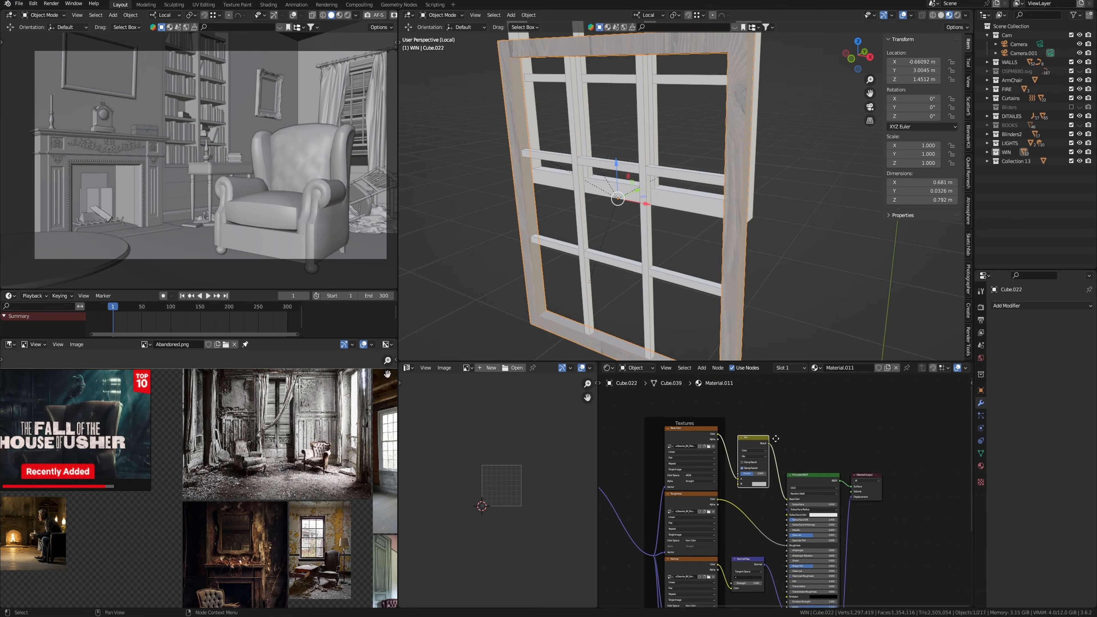
Spread out the window material's nodes, moving the texture nodes away from the shader to make room.
{"action": "scroll", "coordinate": [778, 492], "scroll_direction": "down", "scroll_amount": 7}
{"action": "left_click", "coordinate": [730, 510]}
{"action": "left_click_drag", "start_coordinate": [753, 448], "coordinate": [603, 607]}
{"action": "scroll", "coordinate": [778, 488], "scroll_direction": "down", "scroll_amount": 4}
{"action": "key", "text": "g"}
{"action": "left_click", "coordinate": [730, 467]}
{"action": "scroll", "coordinate": [726, 458], "scroll_direction": "up", "scroll_amount": 7}
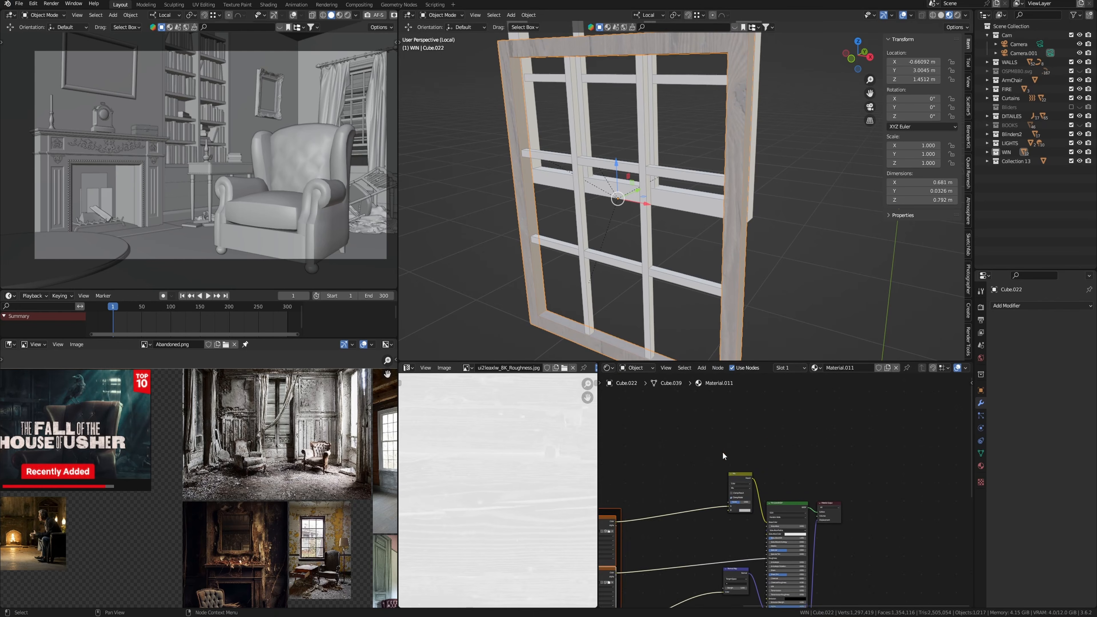
Keep the wood albedo texture on the Mix node's color input and connect the roughness texture to its factor.
{"action": "middle_click_drag", "start_coordinate": [725, 457], "coordinate": [785, 434]}
{"action": "left_click", "coordinate": [709, 525]}
{"action": "left_click_drag", "start_coordinate": [675, 547], "coordinate": [790, 483]}
{"action": "right_click", "coordinate": [730, 517]}
{"action": "left_click_drag", "start_coordinate": [678, 498], "coordinate": [777, 461]}
{"action": "scroll", "coordinate": [706, 498], "scroll_direction": "up", "scroll_amount": 5}
{"action": "left_click_drag", "start_coordinate": [628, 501], "coordinate": [791, 478]}
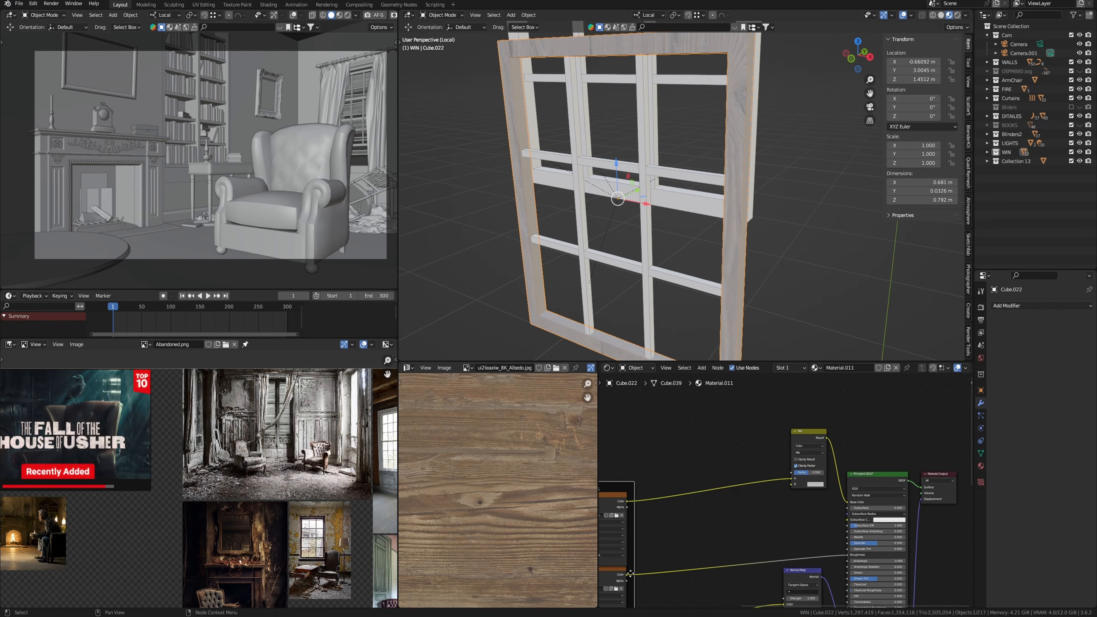
{"action": "left_click_drag", "start_coordinate": [628, 575], "coordinate": [791, 473]}
Insert a Color Ramp between the roughness texture and the Mix factor to mask the worn paint on the frame.
{"action": "middle_click_drag", "start_coordinate": [725, 448], "coordinate": [747, 490]}
{"action": "key", "text": "shift+a"}
{"action": "left_click", "coordinate": [722, 482]}
{"action": "type", "text": "col"}
{"action": "key", "text": "Return"}
{"action": "left_click", "coordinate": [691, 531]}
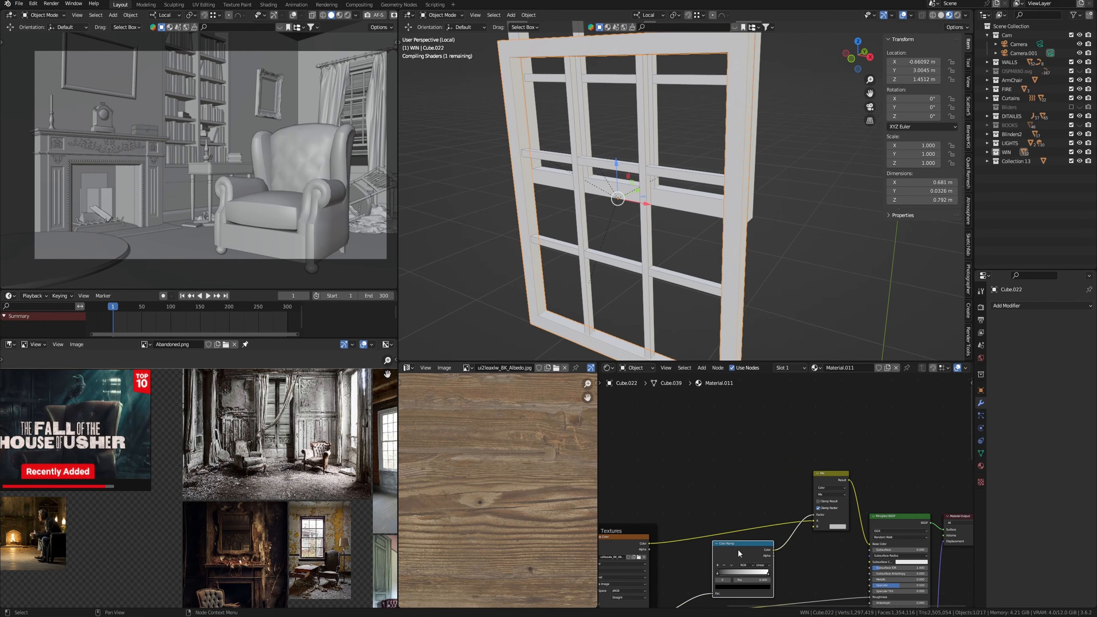
{"action": "left_click_drag", "start_coordinate": [738, 553], "coordinate": [747, 479]}
{"action": "mouse_move", "coordinate": [761, 274]}
{"action": "middle_mouse_down"}
{"action": "mouse_move", "coordinate": [767, 256]}
{"action": "mouse_move", "coordinate": [767, 286]}
{"action": "middle_mouse_up"}
{"action": "middle_click_drag", "start_coordinate": [718, 552], "coordinate": [751, 513]}
Insert a Hue/Saturation/Value node between the wood base color and the Mix node, with saturation set to 0.5.
{"action": "key", "text": "shift+a"}
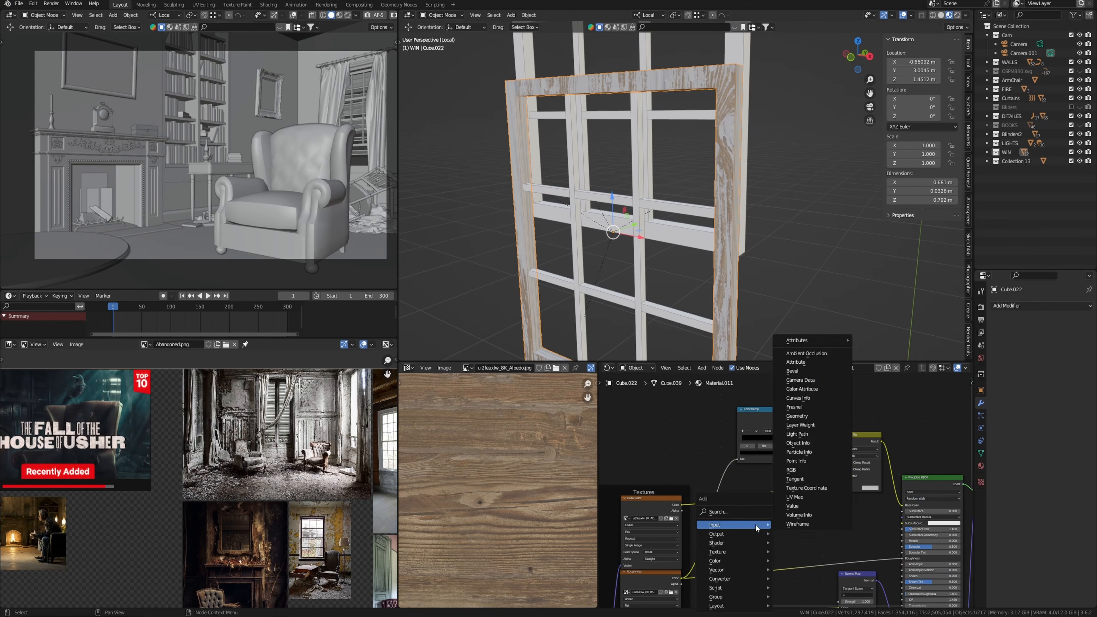
{"action": "left_click", "coordinate": [751, 511]}
{"action": "type", "text": "mix"}
{"action": "key", "text": "BackSpace"}
{"action": "key", "text": "BackSpace"}
{"action": "type", "text": "hue"}
{"action": "key", "text": "Return"}
{"action": "left_click", "coordinate": [746, 486]}
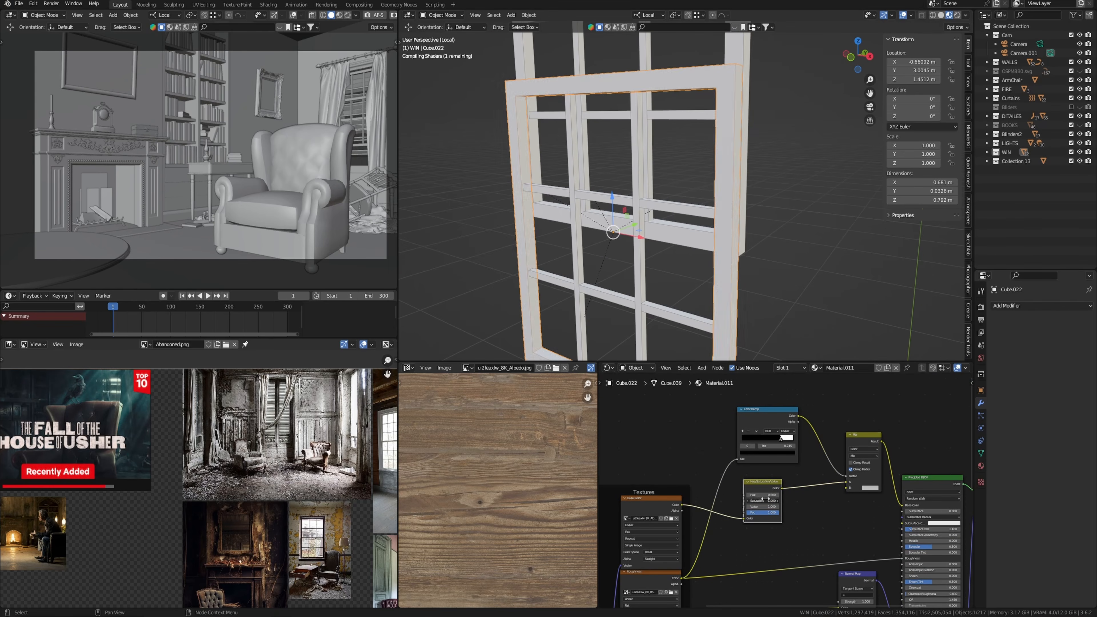
{"action": "double_click", "coordinate": [760, 501]}
{"action": "type", "text": "0.5"}
{"action": "key", "text": "Return"}
{"action": "key", "text": "Return"}
Select the window's glazing bars with the frame as active object and link the frame's material to them.
{"action": "middle_click_drag", "start_coordinate": [691, 259], "coordinate": [745, 262]}
{"action": "left_click", "coordinate": [661, 282]}
{"action": "left_click", "coordinate": [713, 158], "text": "shift"}
{"action": "left_click", "coordinate": [783, 266], "text": "shift"}
{"action": "key", "text": "ctrl+l"}
{"action": "left_click", "coordinate": [776, 278]}
Enter mesh editing on the horizontal glazing bar and try rotating it by 90 degrees to realign its wood grain.
{"action": "left_click", "coordinate": [661, 260]}
{"action": "key", "text": "Tab"}
{"action": "key", "text": "r"}
{"action": "key", "text": "9"}
{"action": "key", "text": "0"}
{"action": "key", "text": "Return"}
{"action": "key", "text": "ctrl+z"}
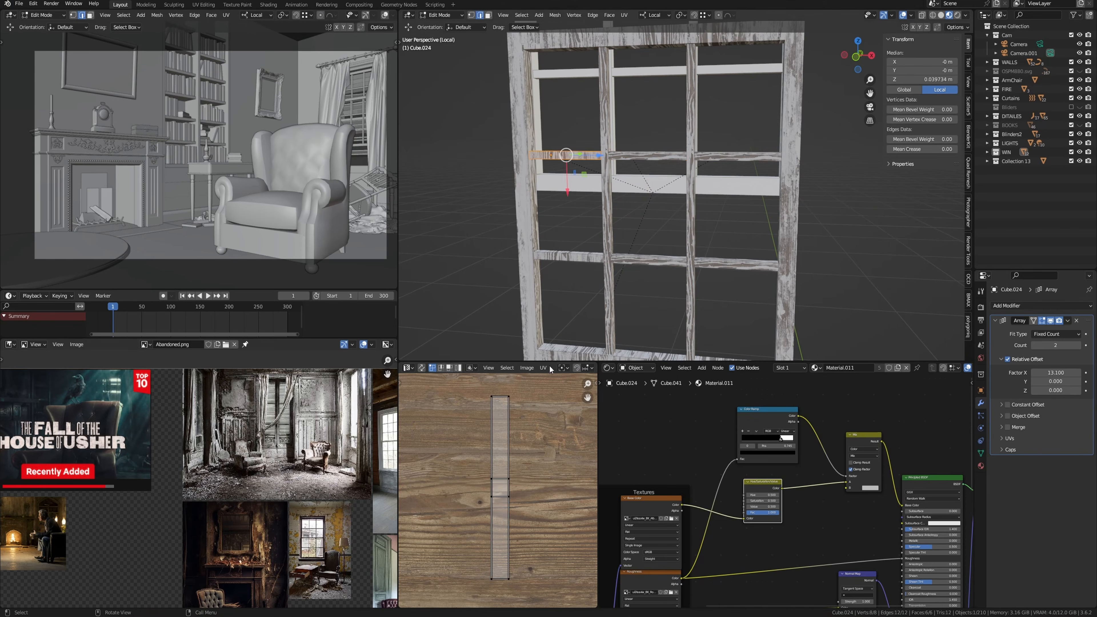
{"action": "key", "text": "r"}
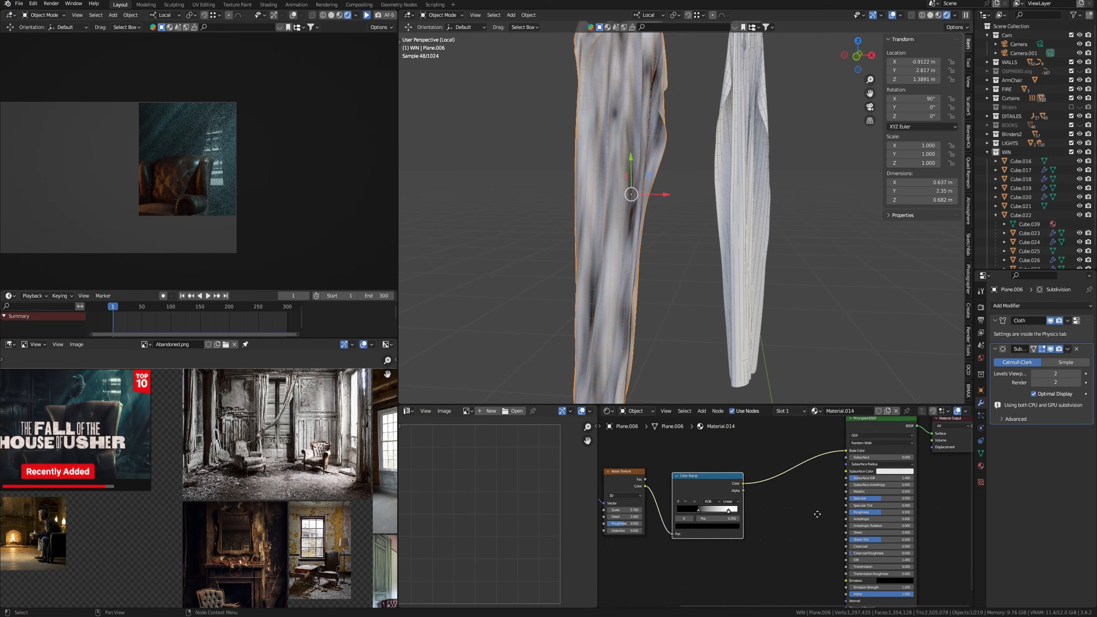
Connect the noise Color Ramp's color output to the Alpha of the Principled BSDF in the curtain's material.
{"action": "middle_click_drag", "start_coordinate": [817, 515], "coordinate": [807, 513]}
{"action": "scroll", "coordinate": [807, 513], "scroll_direction": "down", "scroll_amount": 2}
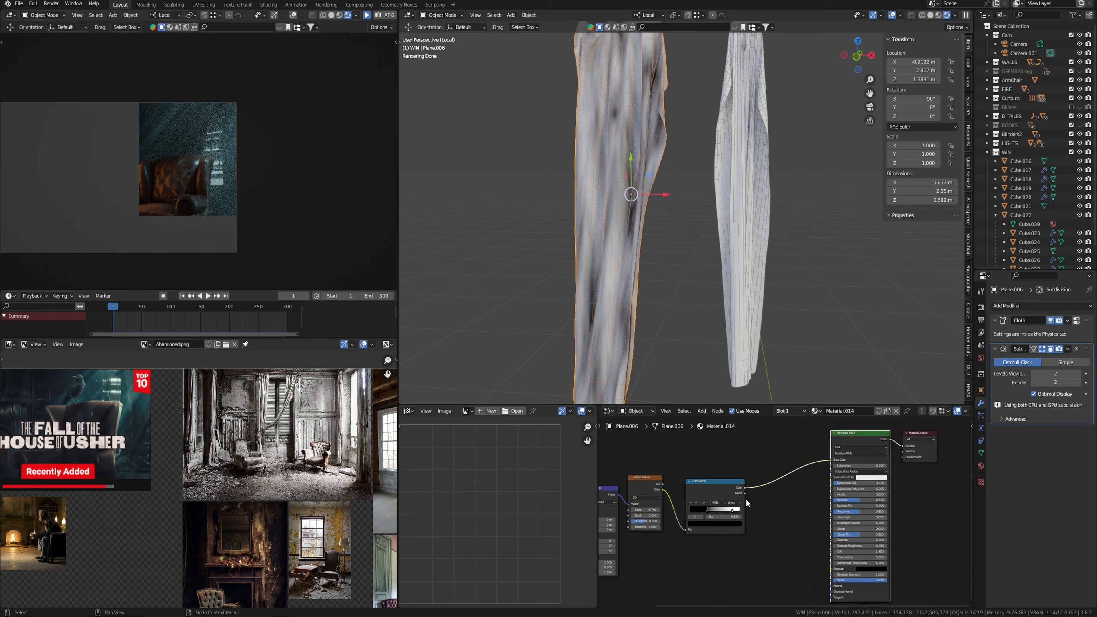
{"action": "left_click_drag", "start_coordinate": [745, 488], "coordinate": [830, 580]}
{"action": "middle_click_drag", "start_coordinate": [57, 418], "coordinate": [130, 549]}
{"action": "scroll", "coordinate": [130, 549], "scroll_direction": "up", "scroll_amount": 3}
{"action": "middle_click_drag", "start_coordinate": [668, 229], "coordinate": [686, 237]}
{"action": "left_click", "coordinate": [966, 15]}
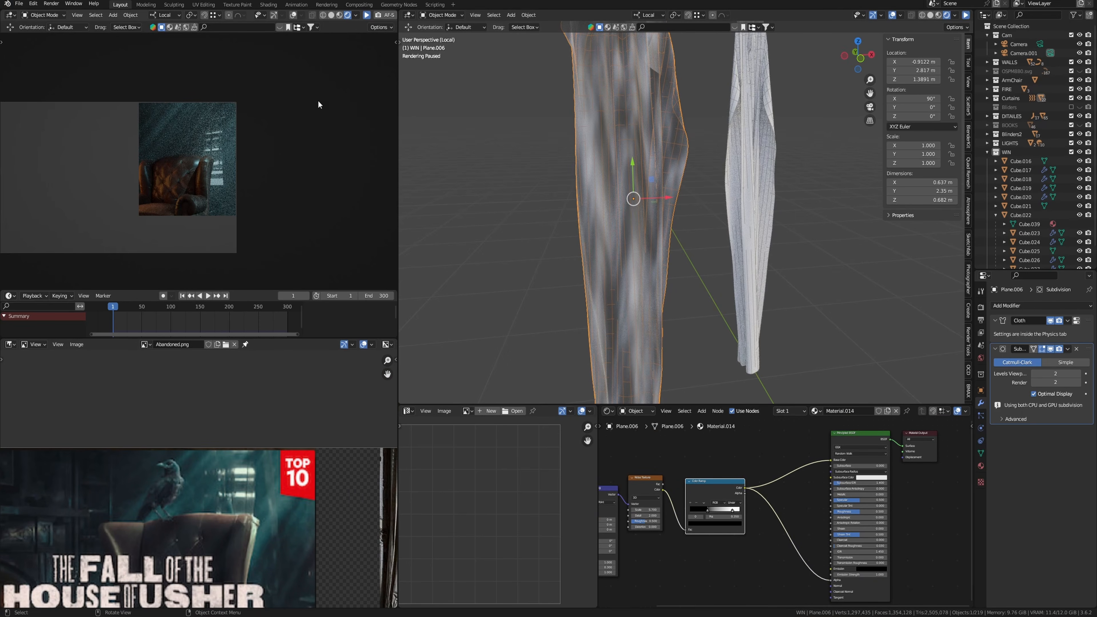
{"action": "scroll", "coordinate": [336, 51], "scroll_direction": "up", "scroll_amount": 5}
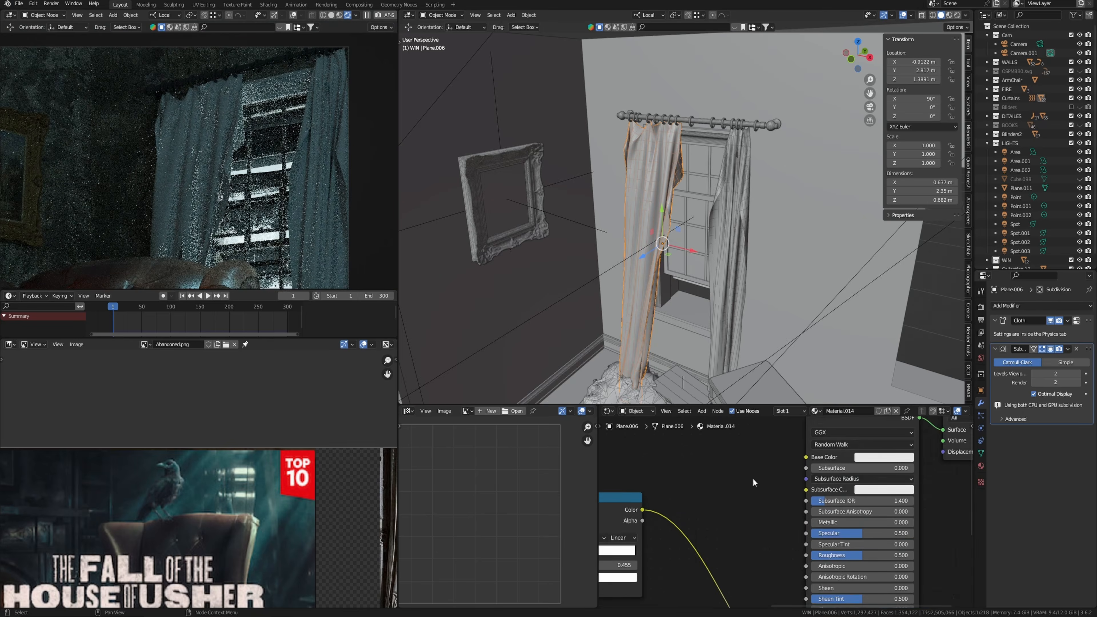
Move the curtain Color Ramp's white stop to 0.436 and play the cloth simulation briefly.
{"action": "scroll", "coordinate": [657, 504], "scroll_direction": "up", "scroll_amount": 10}
{"action": "middle_click_drag", "start_coordinate": [753, 501], "coordinate": [690, 505]}
{"action": "mouse_move", "coordinate": [683, 511]}
{"action": "left_mouse_down"}
{"action": "mouse_move", "coordinate": [715, 516]}
{"action": "mouse_move", "coordinate": [702, 514]}
{"action": "left_mouse_up"}
{"action": "key", "text": "space"}
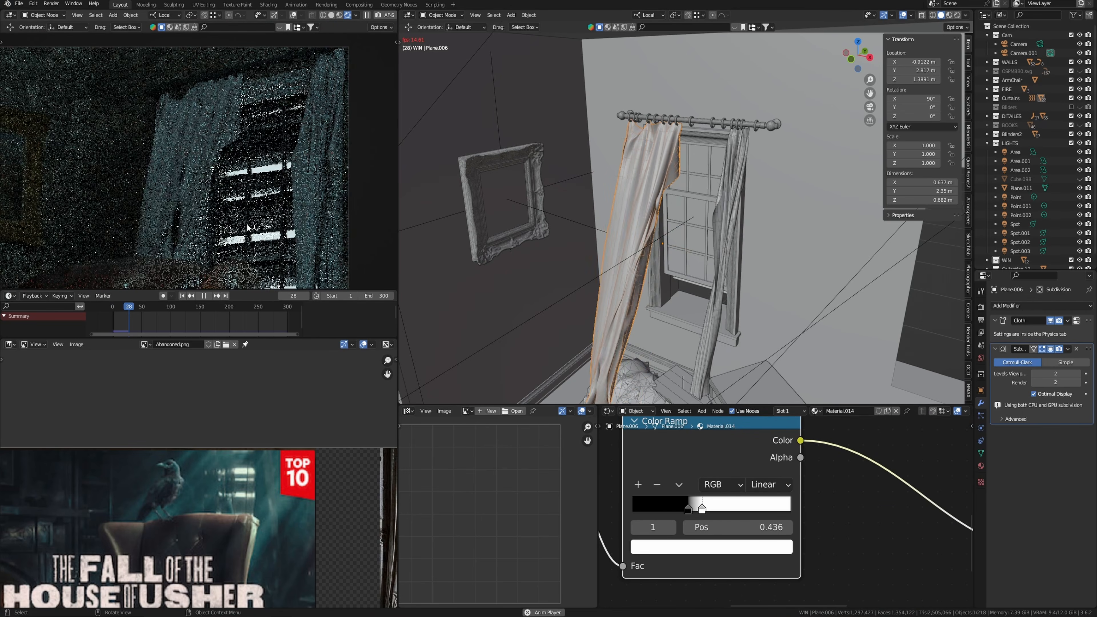
{"action": "key", "text": "space"}
Readjust the black and white stops of the curtain's Color Ramp to control the torn holes, playing the cloth simulation further.
{"action": "left_click_drag", "start_coordinate": [691, 511], "coordinate": [674, 511]}
{"action": "mouse_move", "coordinate": [702, 511]}
{"action": "left_mouse_down"}
{"action": "mouse_move", "coordinate": [692, 510]}
{"action": "mouse_move", "coordinate": [723, 510]}
{"action": "left_mouse_up"}
{"action": "left_click_drag", "start_coordinate": [675, 510], "coordinate": [632, 513]}
{"action": "key", "text": "space"}
{"action": "key", "text": "space"}
{"action": "left_click_drag", "start_coordinate": [708, 510], "coordinate": [722, 511]}
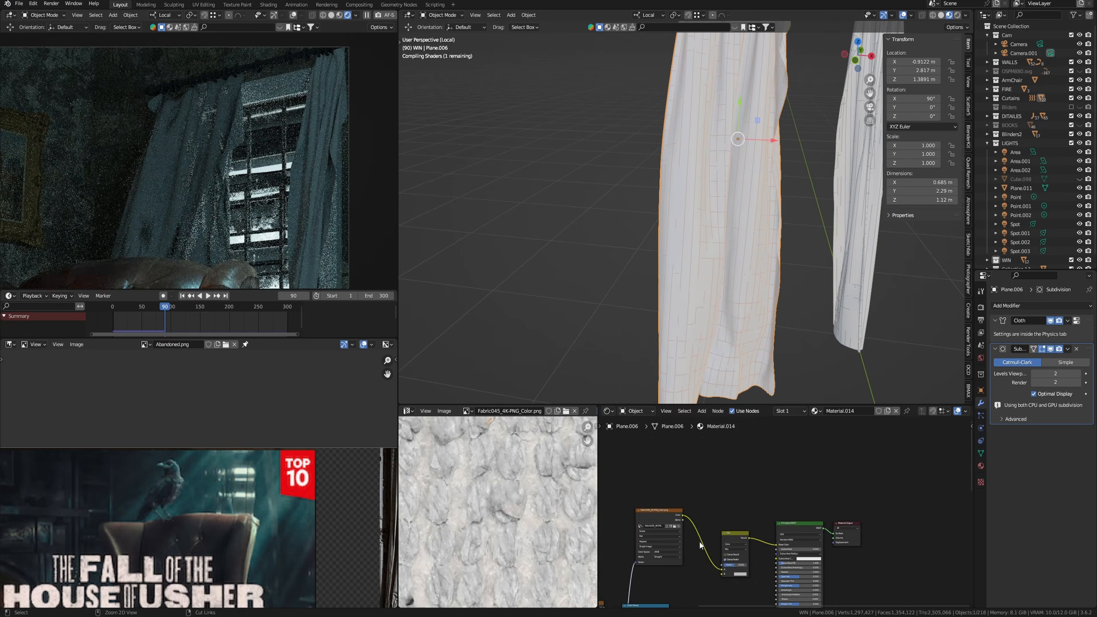
Darken the second color of the Mix node that blends with the Fabric045 texture in the curtain's material.
{"action": "left_click", "coordinate": [762, 525]}
{"action": "left_click_drag", "start_coordinate": [812, 437], "coordinate": [817, 474]}
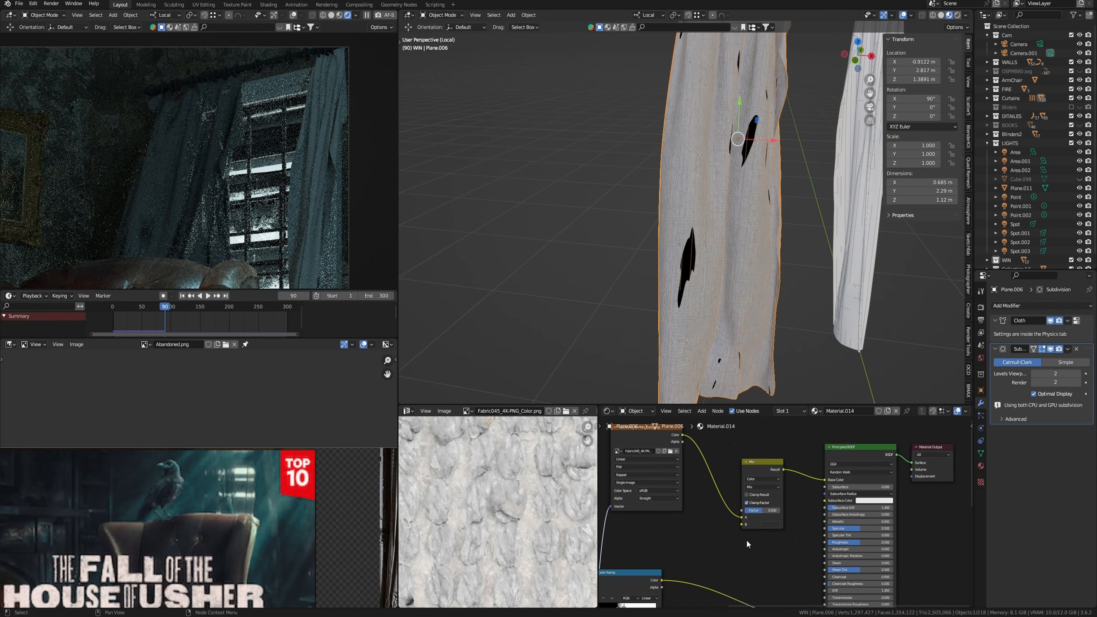
{"action": "middle_click_drag", "start_coordinate": [812, 328], "coordinate": [790, 311]}
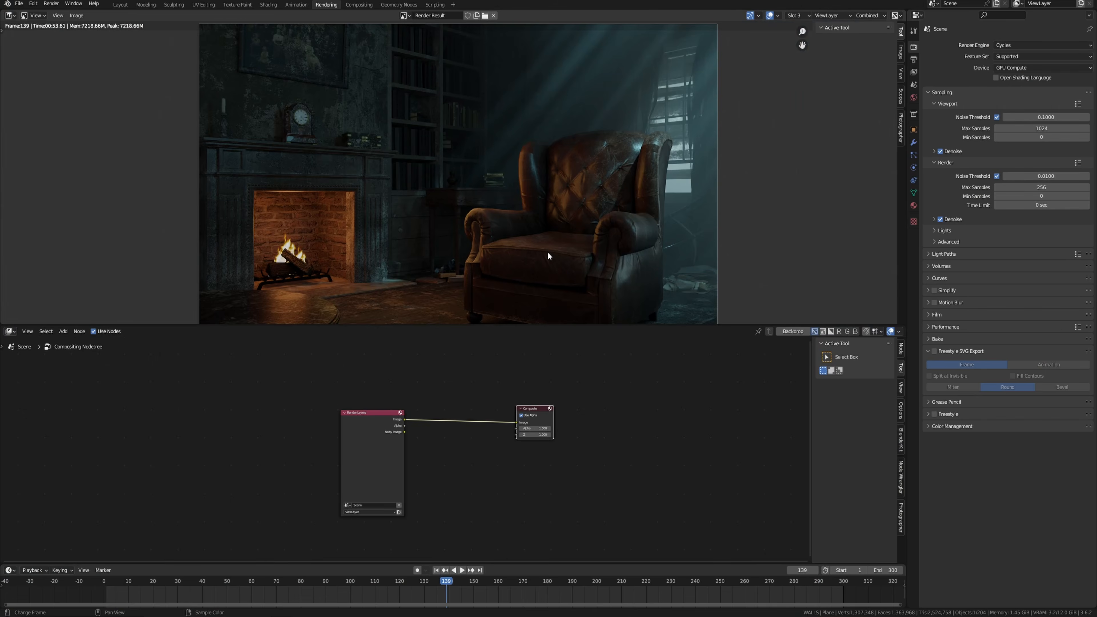
{"action": "scroll", "coordinate": [548, 256], "scroll_direction": "up", "scroll_amount": 1}
{"action": "scroll", "coordinate": [547, 256], "scroll_direction": "down", "scroll_amount": 2}
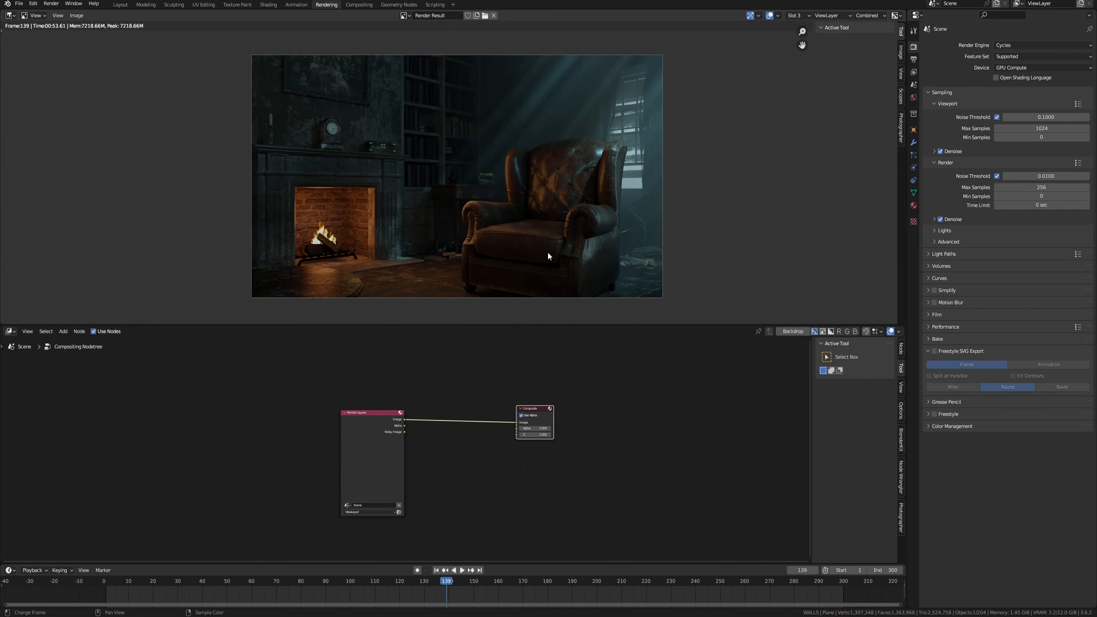
{"action": "scroll", "coordinate": [548, 258], "scroll_direction": "up", "scroll_amount": 1}
{"action": "scroll", "coordinate": [547, 259], "scroll_direction": "down", "scroll_amount": 1}
Space out the Render Layers node and insert a Brightness/Contrast node between it and the Composite node.
{"action": "scroll", "coordinate": [483, 424], "scroll_direction": "up", "scroll_amount": 1}
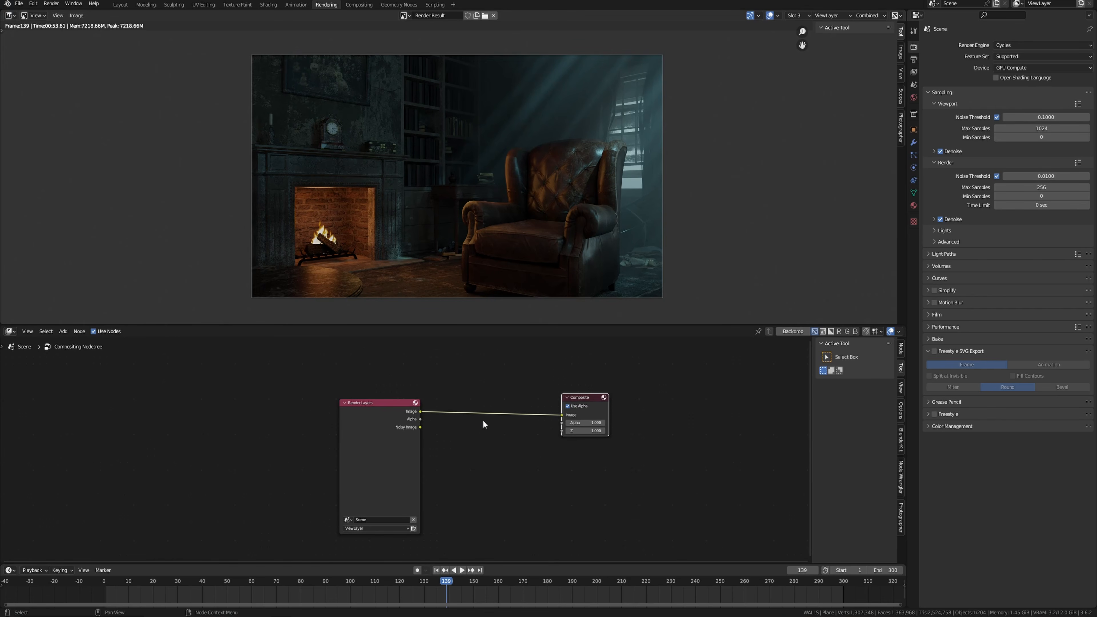
{"action": "left_click_drag", "start_coordinate": [370, 430], "coordinate": [301, 430]}
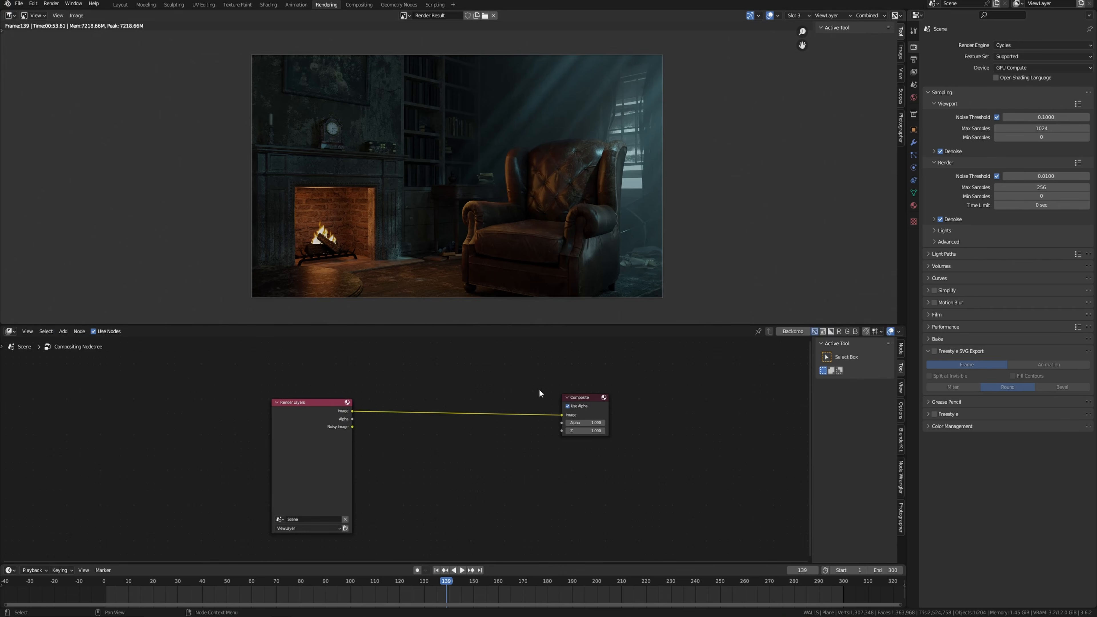
{"action": "key", "text": "shift+a"}
{"action": "left_click", "coordinate": [492, 454]}
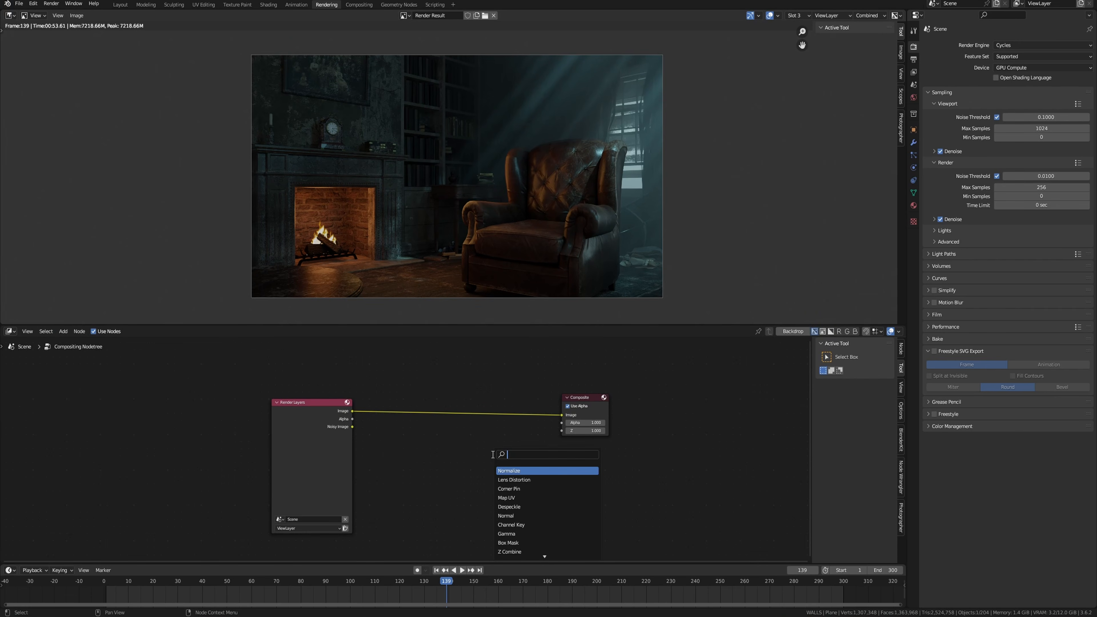
{"action": "type", "text": "bright"}
{"action": "key", "text": "Return"}
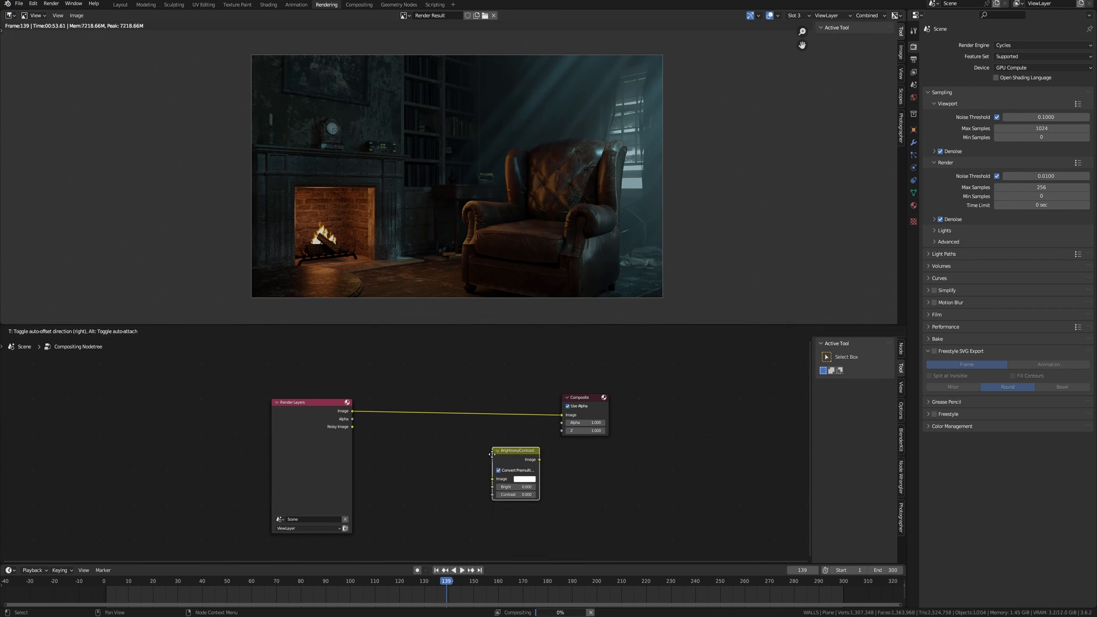
{"action": "left_click", "coordinate": [400, 406]}
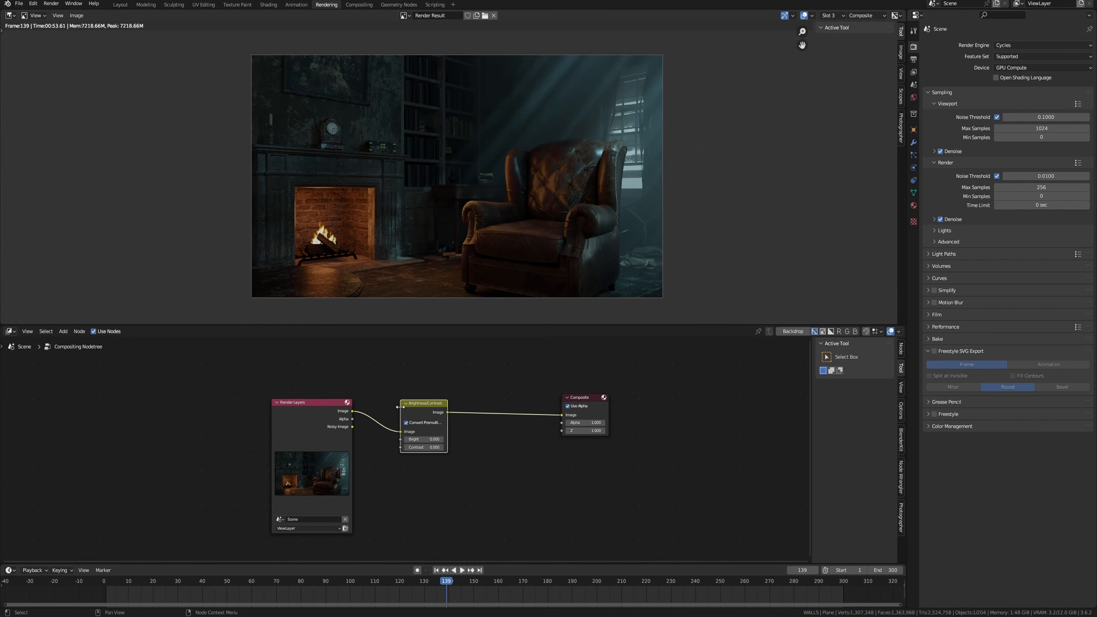
Try a contrast of 1 on the Brightness/Contrast node.
{"action": "scroll", "coordinate": [400, 407], "scroll_direction": "up", "scroll_amount": 3}
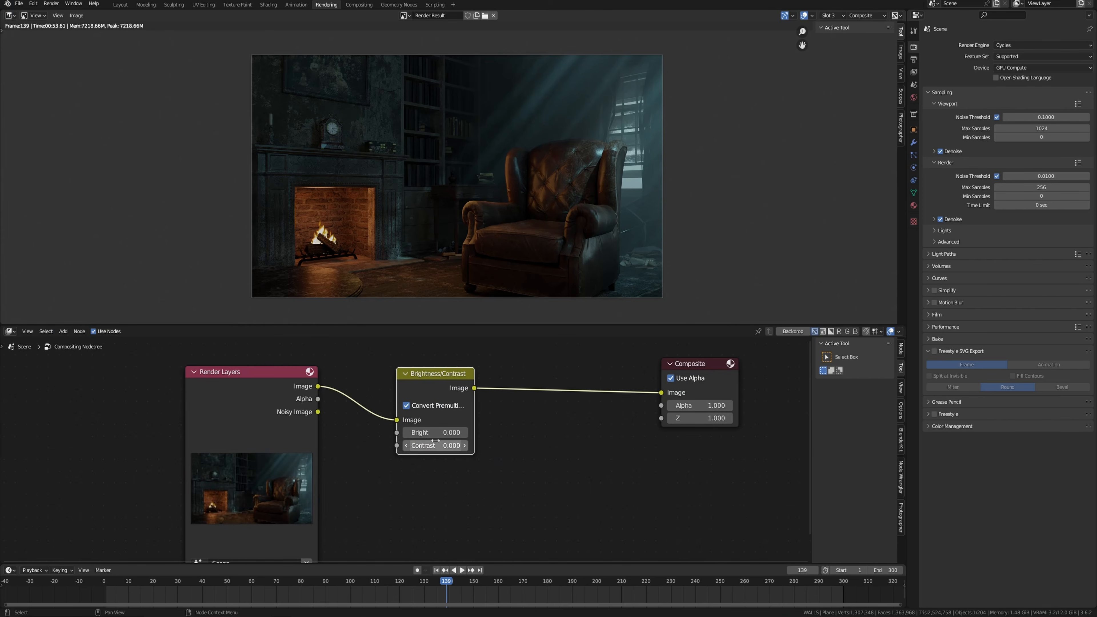
{"action": "double_click", "coordinate": [449, 445]}
{"action": "type", "text": "1"}
{"action": "key", "text": "Return"}
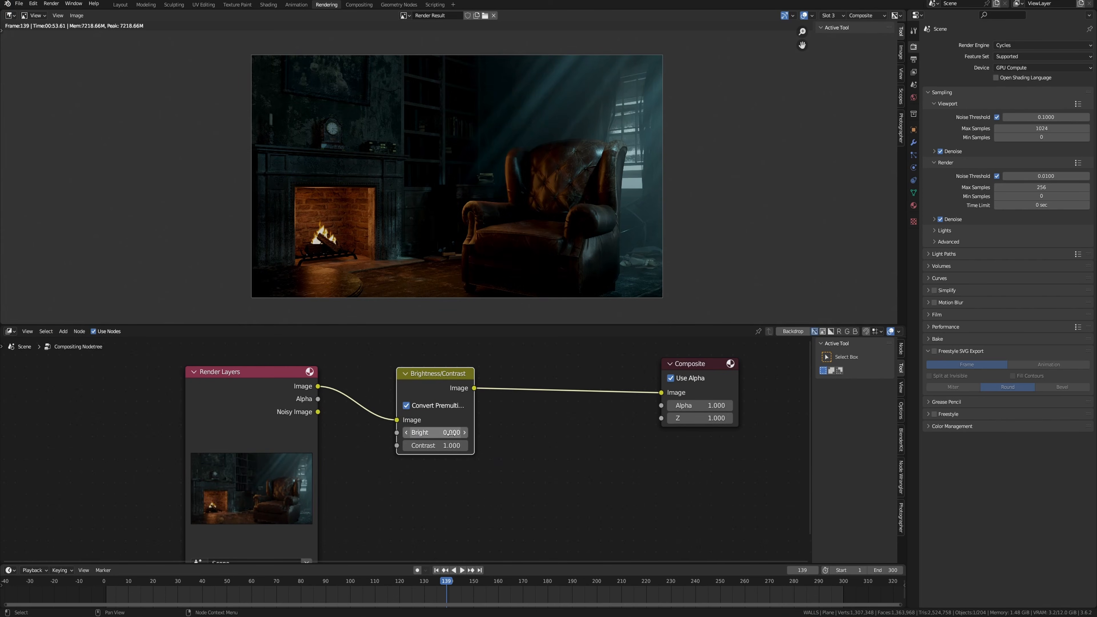
Set the Brightness/Contrast node's contrast to 0.2 and its brightness to 0.1.
{"action": "double_click", "coordinate": [451, 445]}
{"action": "key", "text": "BackSpace"}
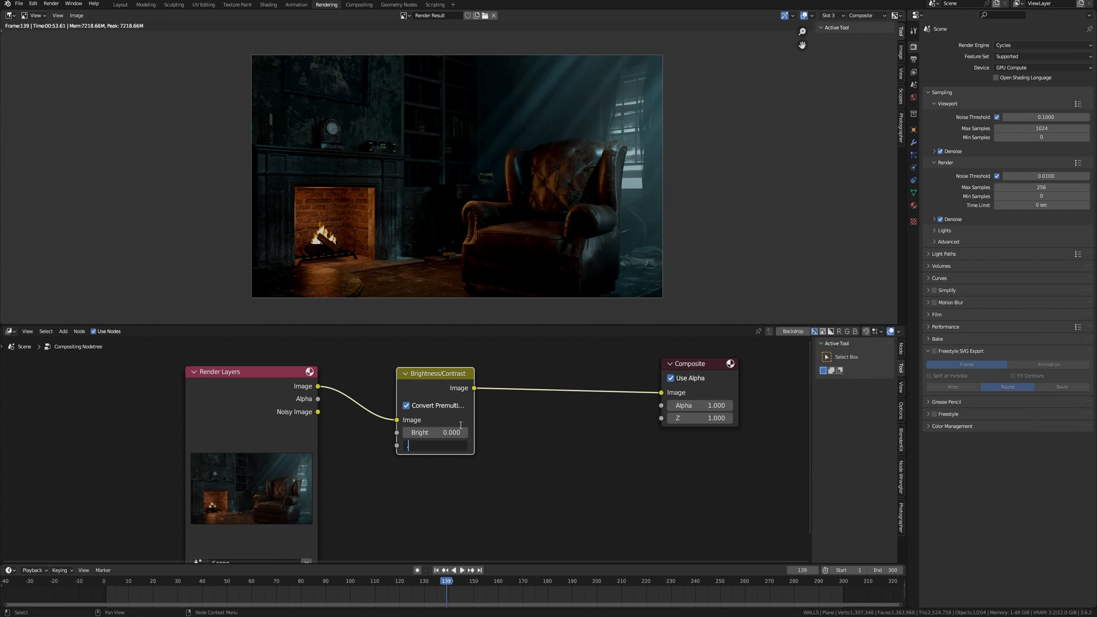
{"action": "type", "text": "0.2"}
{"action": "key", "text": "Return"}
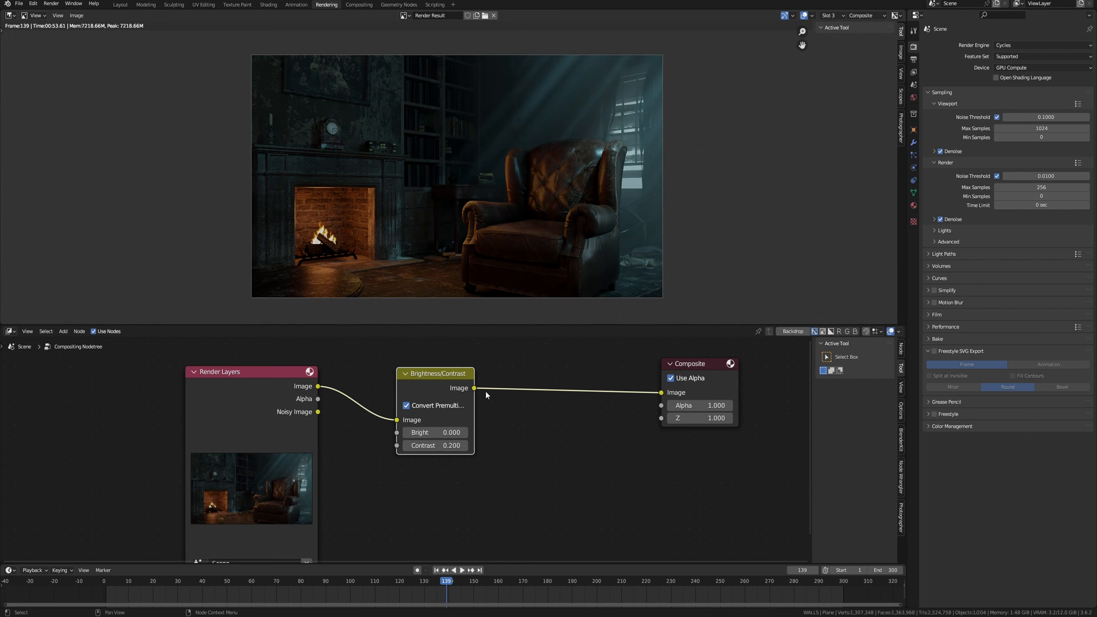
{"action": "middle_click_drag", "start_coordinate": [469, 424], "coordinate": [448, 425]}
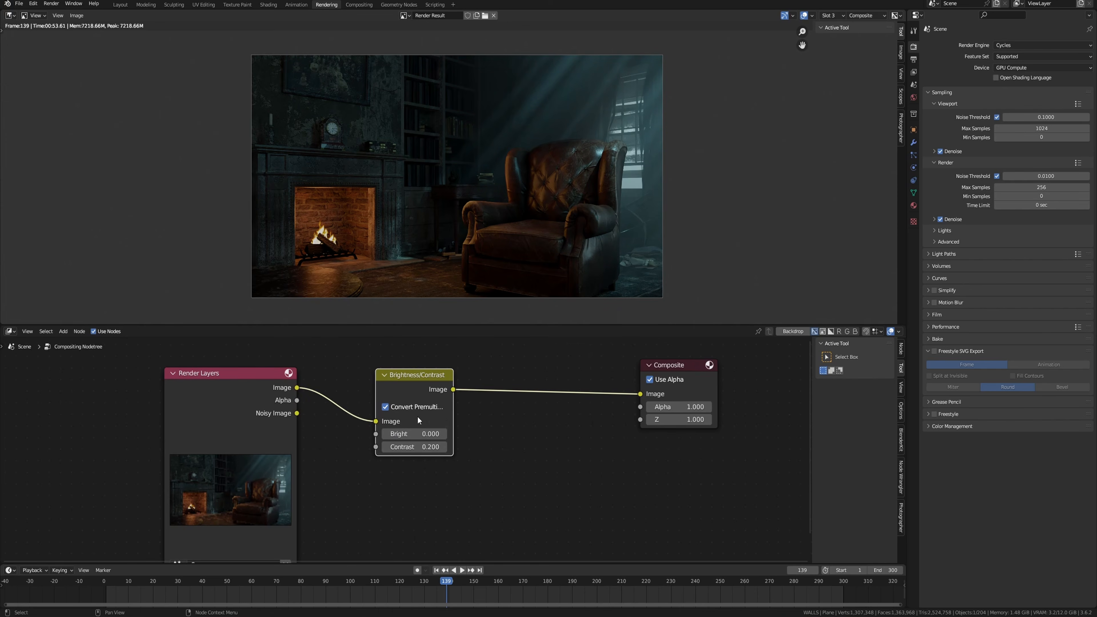
{"action": "double_click", "coordinate": [421, 433]}
{"action": "key", "text": "BackSpace"}
{"action": "type", "text": "0.1"}
{"action": "key", "text": "Return"}
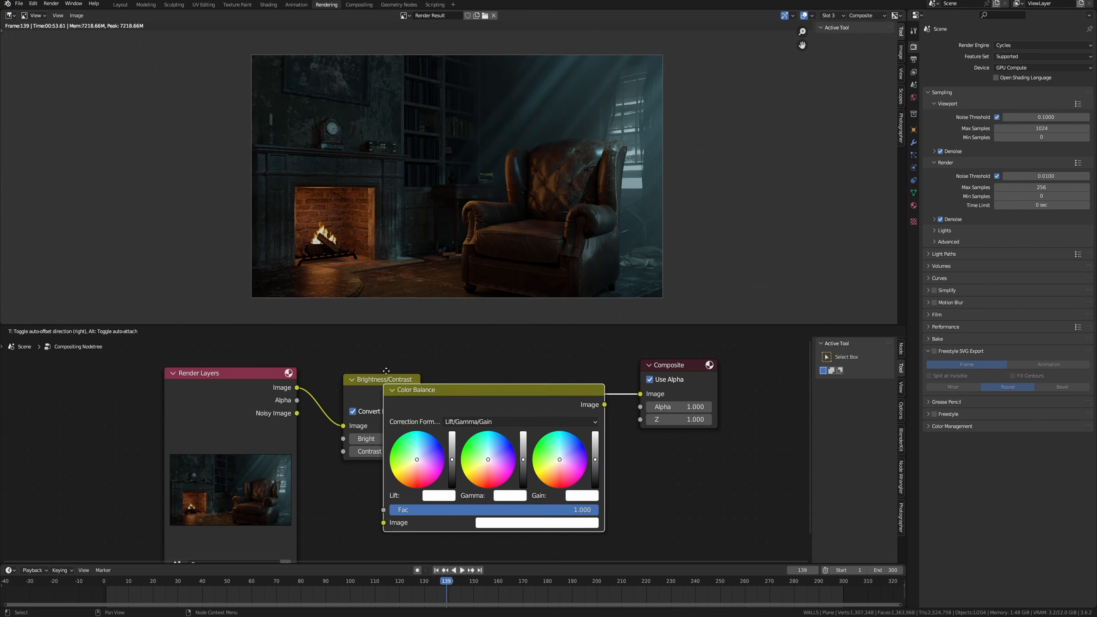
Insert a Color Balance node between Brightness/Contrast and Composite and tint its gain slightly toward cyan-blue.
{"action": "left_click", "coordinate": [448, 349]}
{"action": "middle_click_drag", "start_coordinate": [566, 398], "coordinate": [481, 403]}
{"action": "mouse_move", "coordinate": [557, 437]}
{"action": "left_mouse_down"}
{"action": "mouse_move", "coordinate": [591, 431]}
{"action": "mouse_move", "coordinate": [556, 431]}
{"action": "left_mouse_up"}
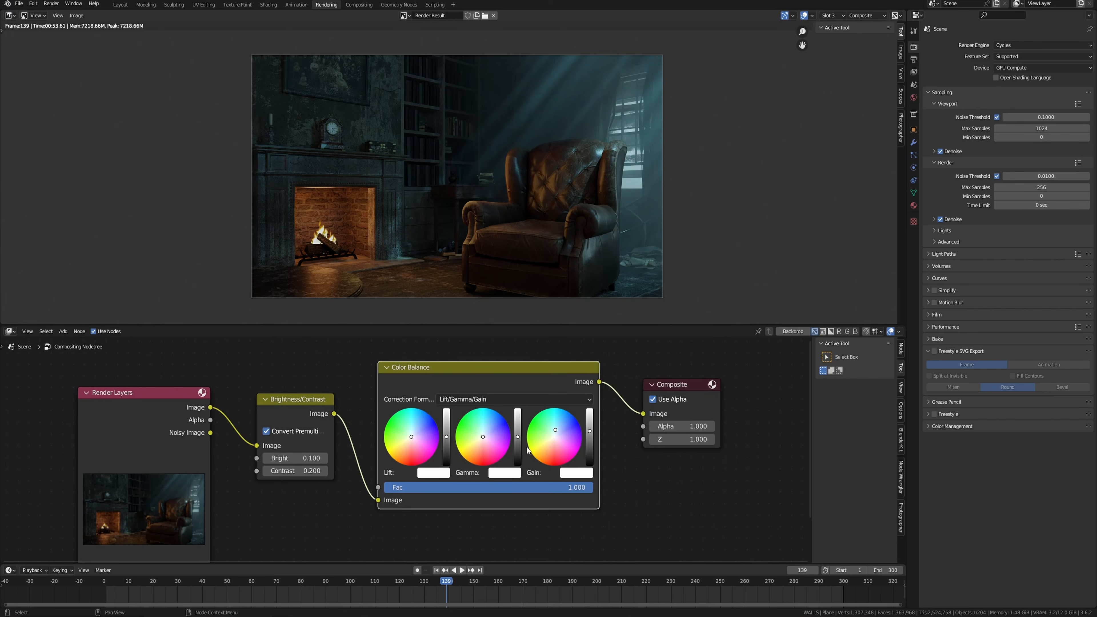
Fine-tune the Color Balance node's lift brightness and adjust its gain tint further.
{"action": "left_click_drag", "start_coordinate": [447, 438], "coordinate": [447, 439]}
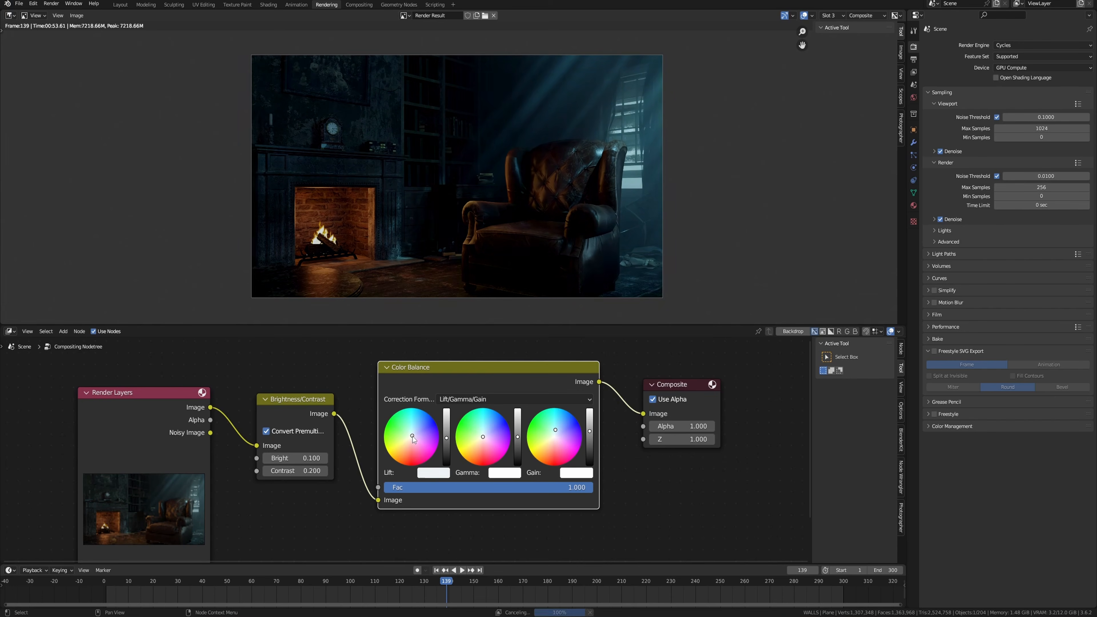
{"action": "left_click_drag", "start_coordinate": [446, 438], "coordinate": [446, 436]}
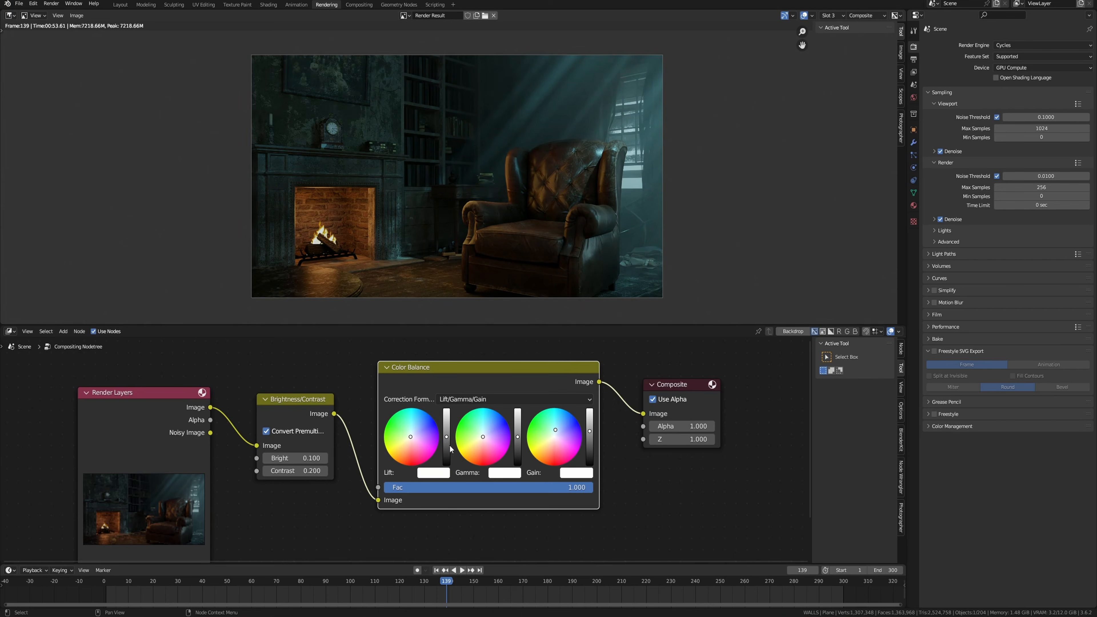
{"action": "left_click_drag", "start_coordinate": [556, 429], "coordinate": [558, 423]}
Insert a Hue Correct node between the Color Balance and Composite nodes.
{"action": "middle_click_drag", "start_coordinate": [595, 435], "coordinate": [513, 444]}
{"action": "key", "text": "shift+a"}
{"action": "type", "text": "hu"}
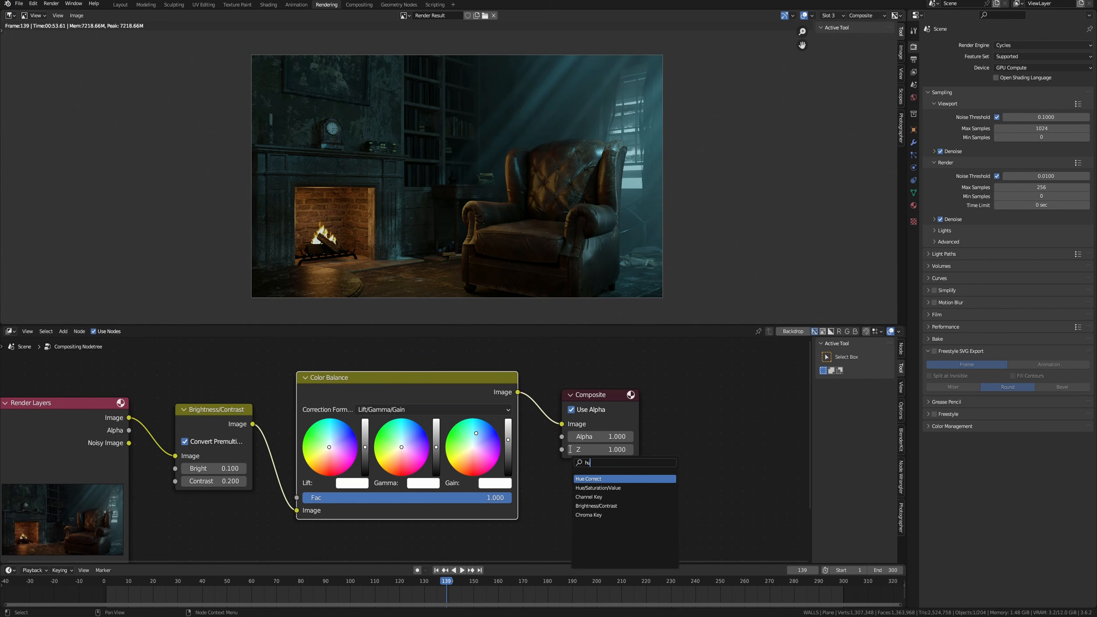
{"action": "key", "text": "Return"}
{"action": "left_click", "coordinate": [585, 430]}
{"action": "middle_click_drag", "start_coordinate": [585, 429], "coordinate": [544, 423]}
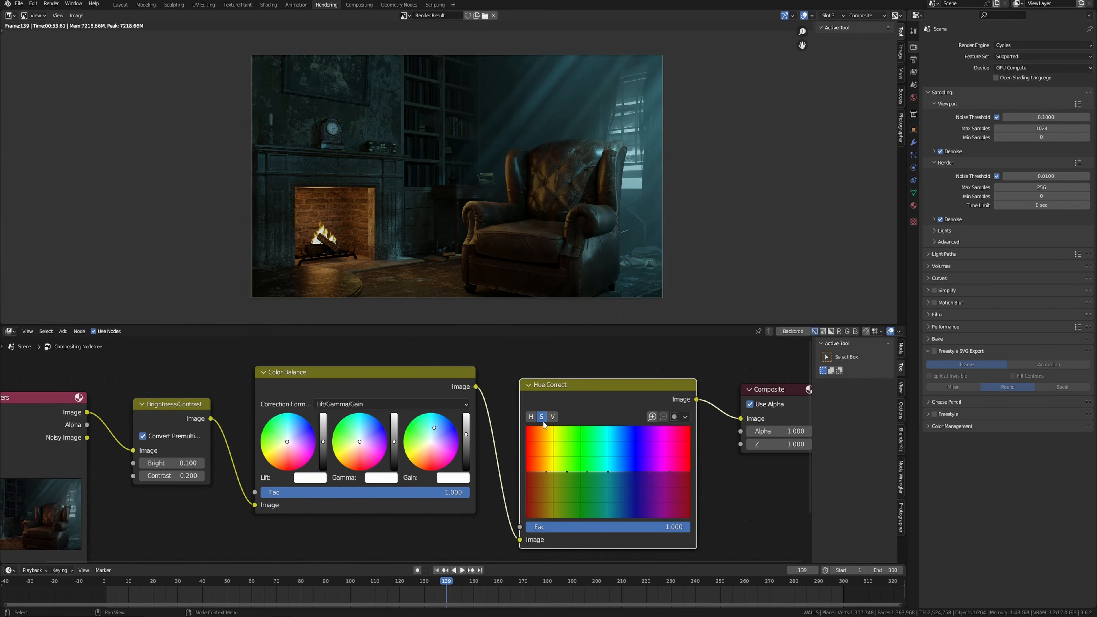
Adjust the Hue Correct node's hue curve in the orange range, placing a point at X 0.11167, Y 0.48750.
{"action": "mouse_move", "coordinate": [532, 476]}
{"action": "left_mouse_down"}
{"action": "mouse_move", "coordinate": [525, 462]}
{"action": "mouse_move", "coordinate": [545, 468]}
{"action": "mouse_move", "coordinate": [525, 465]}
{"action": "mouse_move", "coordinate": [545, 467]}
{"action": "mouse_move", "coordinate": [526, 475]}
{"action": "mouse_move", "coordinate": [545, 473]}
{"action": "left_mouse_up"}
{"action": "left_click", "coordinate": [553, 417]}
{"action": "left_click", "coordinate": [531, 416]}
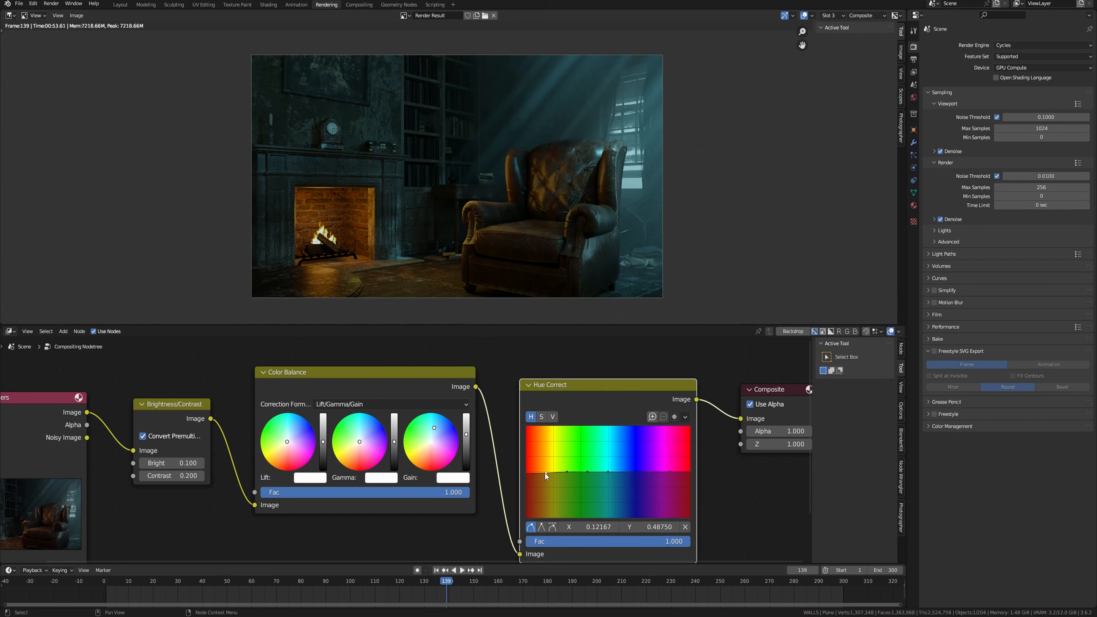
{"action": "scroll", "coordinate": [618, 227], "scroll_direction": "up", "scroll_amount": 5}
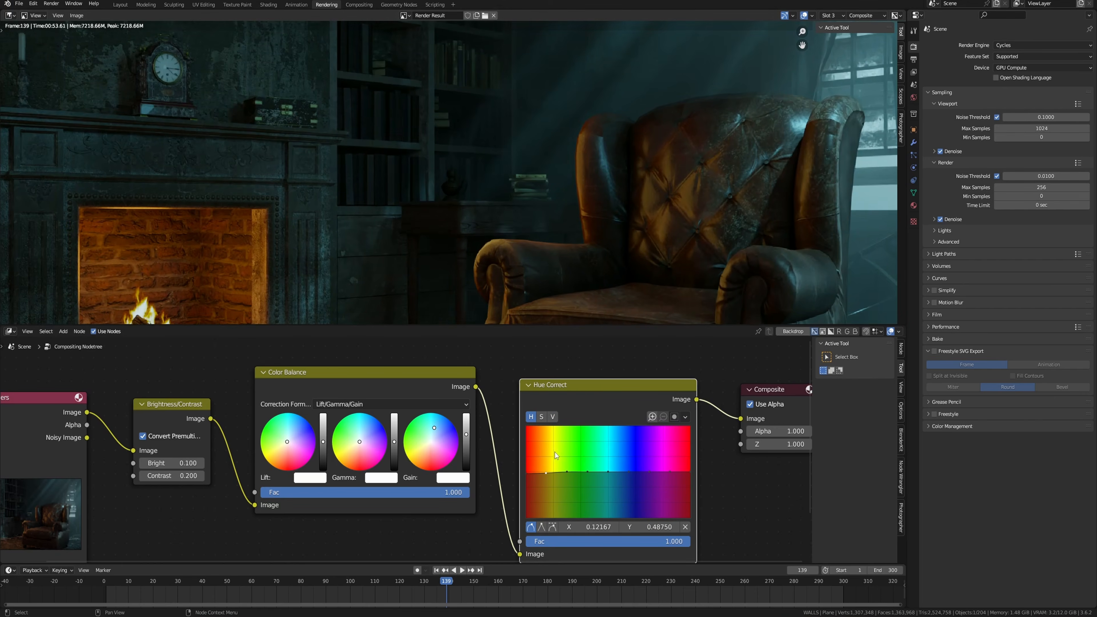
{"action": "key", "text": "Home"}
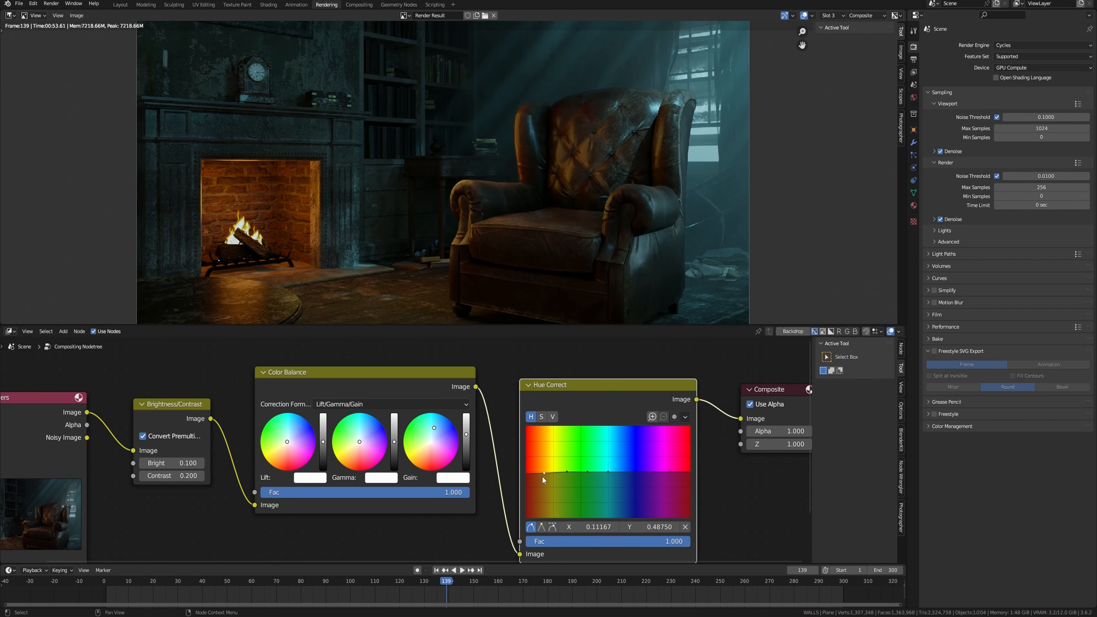
Insert a Glare node between the Hue Correct and Composite nodes and set its type to Fog Glow.
{"action": "scroll", "coordinate": [553, 251], "scroll_direction": "down", "scroll_amount": 3}
{"action": "scroll", "coordinate": [575, 231], "scroll_direction": "down", "scroll_amount": 1}
{"action": "middle_click_drag", "start_coordinate": [574, 230], "coordinate": [555, 251]}
{"action": "scroll", "coordinate": [555, 250], "scroll_direction": "up", "scroll_amount": 1}
{"action": "middle_click_drag", "start_coordinate": [770, 468], "coordinate": [601, 475]}
{"action": "key", "text": "shift+a"}
{"action": "left_click", "coordinate": [607, 495]}
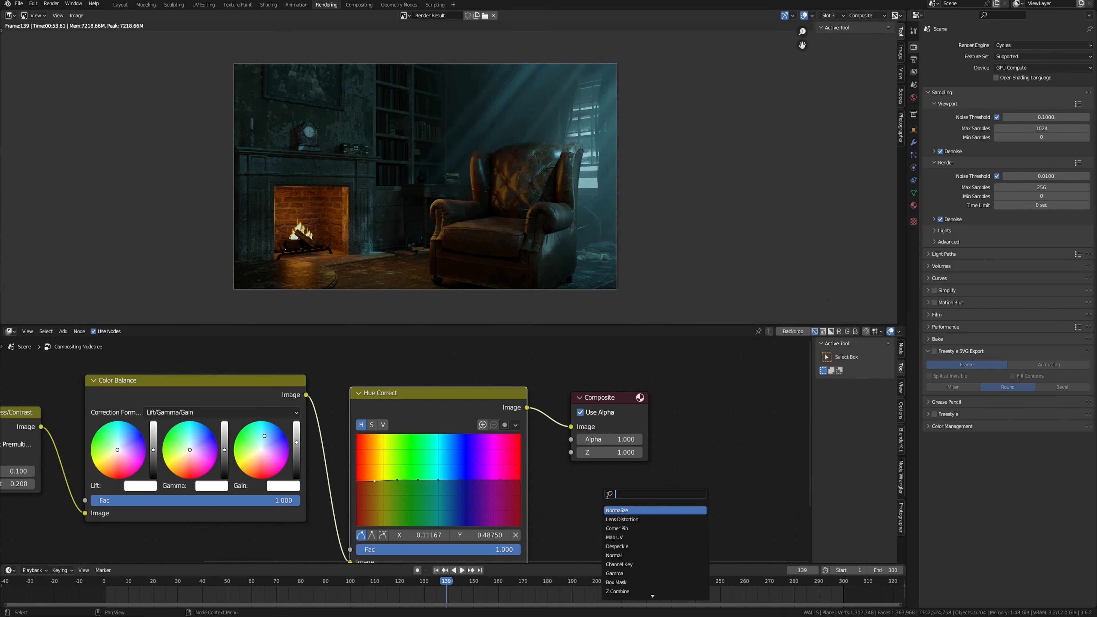
{"action": "type", "text": "gla"}
{"action": "key", "text": "Return"}
{"action": "left_click", "coordinate": [562, 392]}
{"action": "left_click", "coordinate": [604, 425]}
{"action": "left_click", "coordinate": [604, 461]}
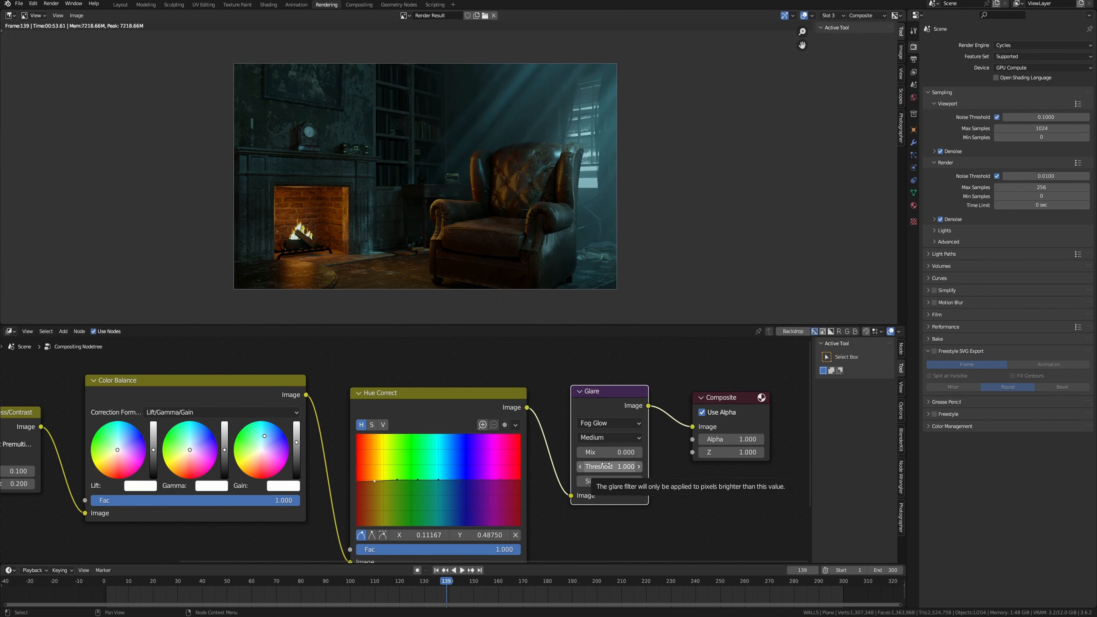
Set the Glare node's threshold to 0.3.
{"action": "middle_click_drag", "start_coordinate": [639, 486], "coordinate": [598, 490]}
{"action": "left_click_drag", "start_coordinate": [558, 475], "coordinate": [550, 475]}
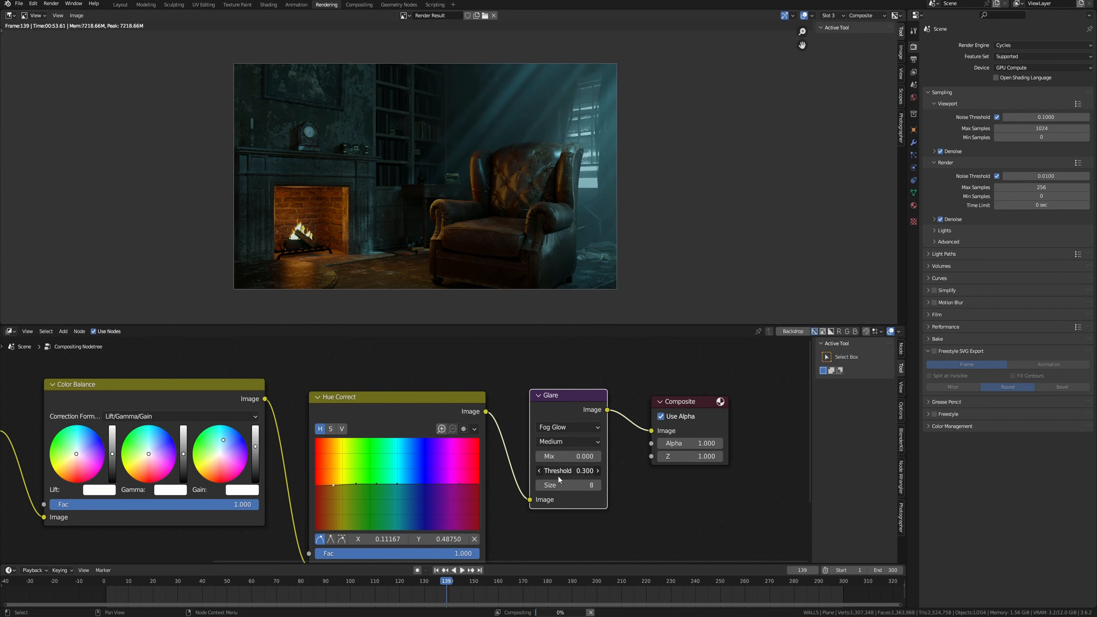
{"action": "left_click", "coordinate": [573, 472]}
{"action": "type", "text": "0.3"}
{"action": "key", "text": "Return"}
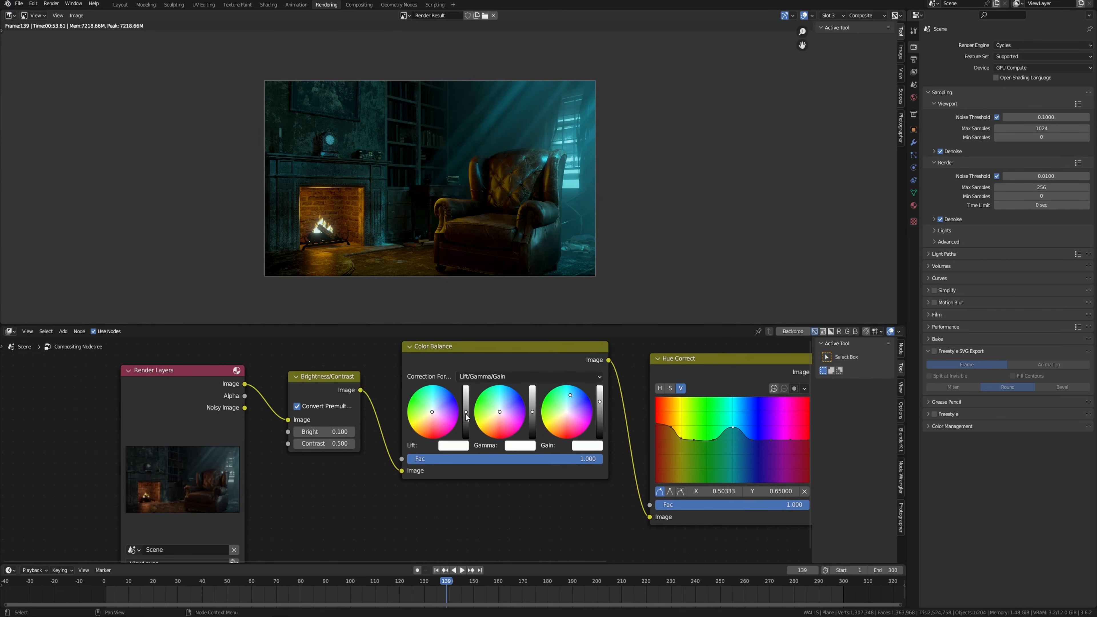
Lower the Color Balance node's lift brightness slightly.
{"action": "left_click_drag", "start_coordinate": [466, 412], "coordinate": [467, 420], "text": "shift"}
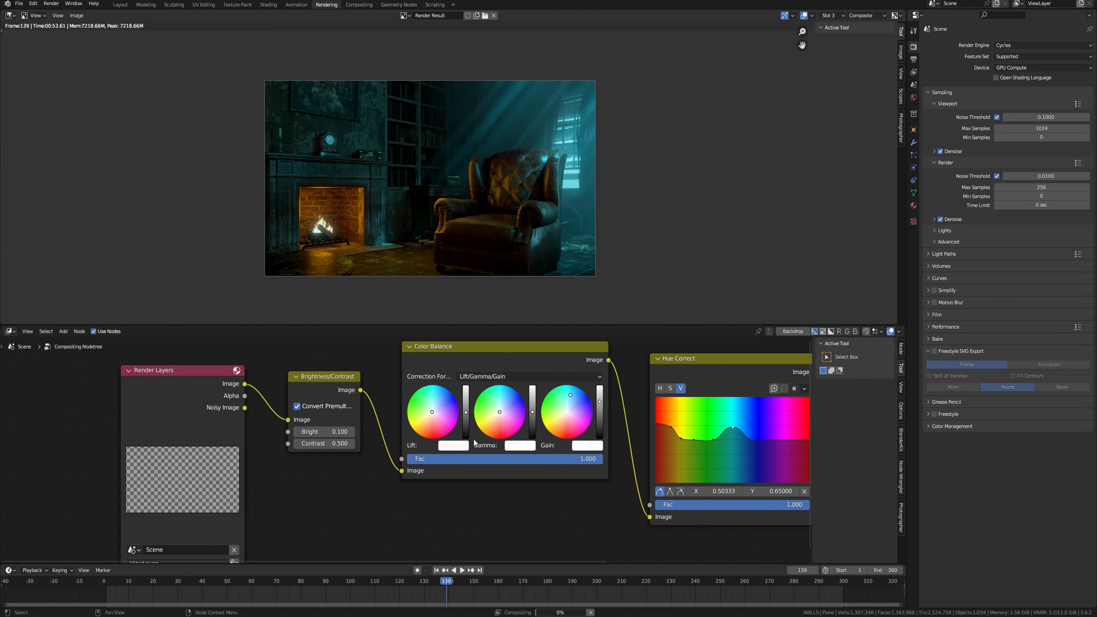
Insert a Hue/Saturation/Value node between the Glare and Composite nodes and set its saturation to 0.9.
{"action": "middle_click_drag", "start_coordinate": [548, 417], "coordinate": [281, 476]}
{"action": "key", "text": "shift+a"}
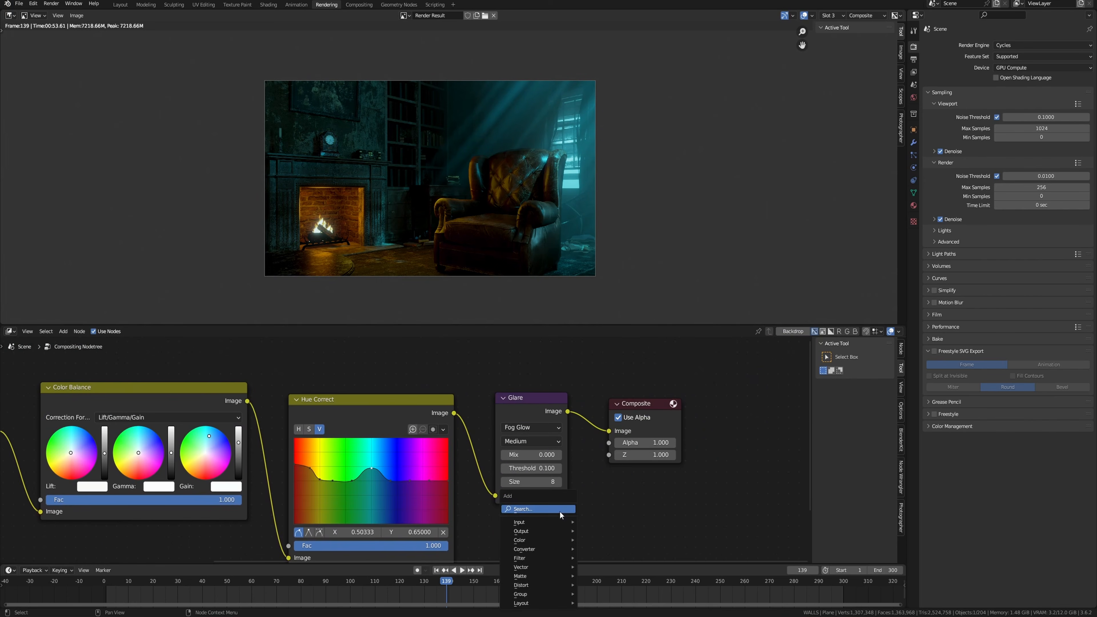
{"action": "left_click", "coordinate": [561, 510]}
{"action": "type", "text": "hue"}
{"action": "key", "text": "Down"}
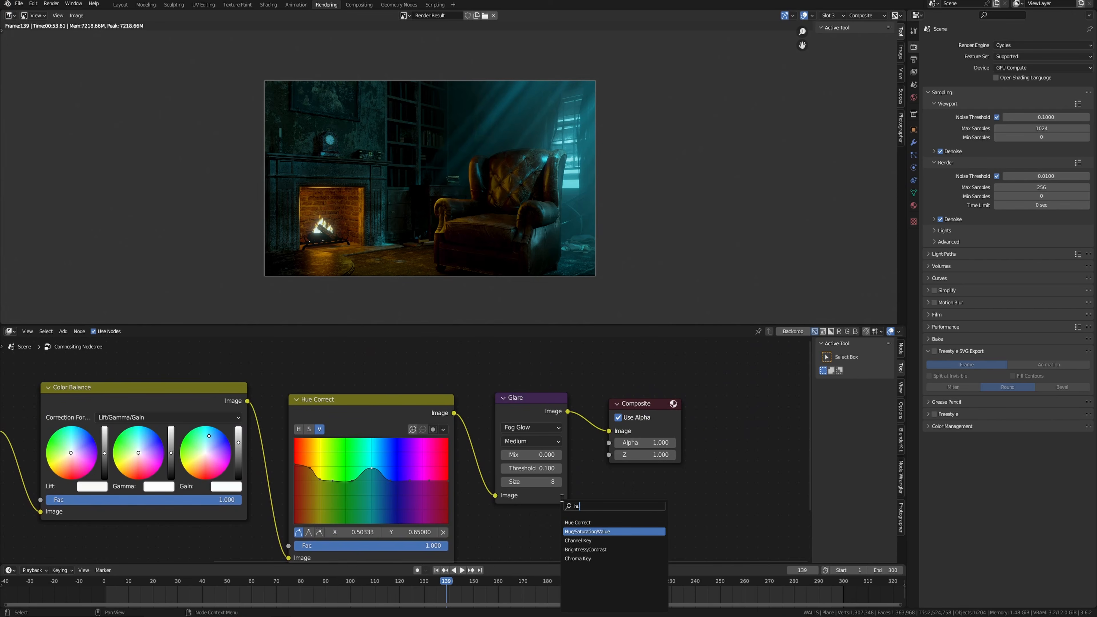
{"action": "key", "text": "Return"}
{"action": "left_click", "coordinate": [605, 415]}
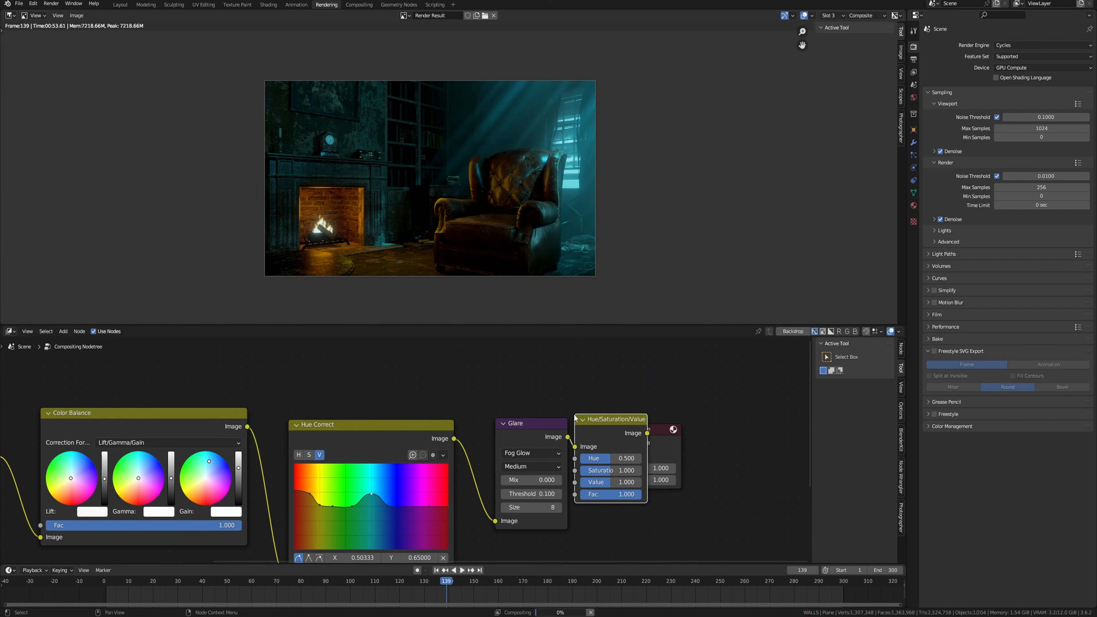
{"action": "left_click", "coordinate": [661, 473]}
{"action": "type", "text": "0.9"}
{"action": "key", "text": "Return"}
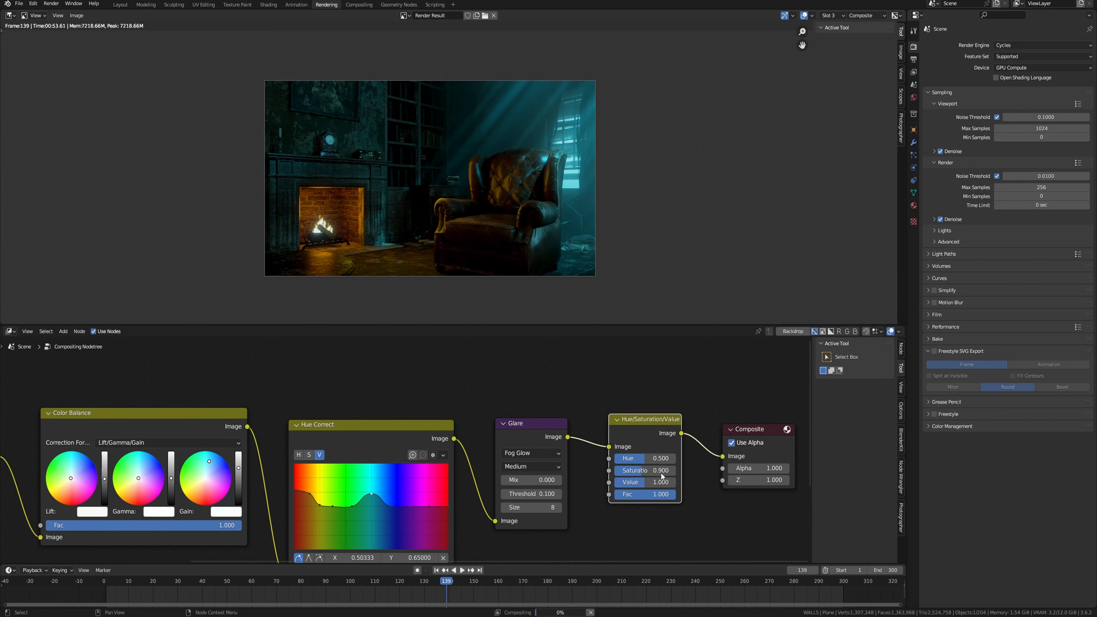
Try a saturation of 0.8 on the Hue/Saturation/Value node and set it back to 0.9.
{"action": "middle_click_drag", "start_coordinate": [610, 414], "coordinate": [535, 422]}
{"action": "scroll", "coordinate": [534, 423], "scroll_direction": "up", "scroll_amount": 2}
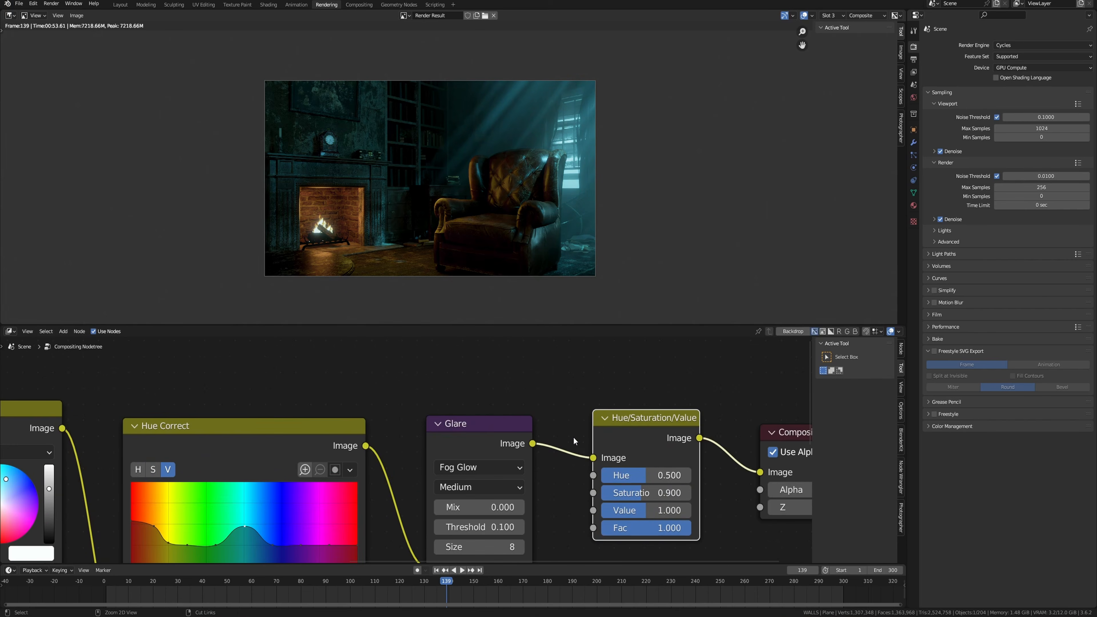
{"action": "left_click", "coordinate": [664, 493]}
{"action": "type", "text": "0.8"}
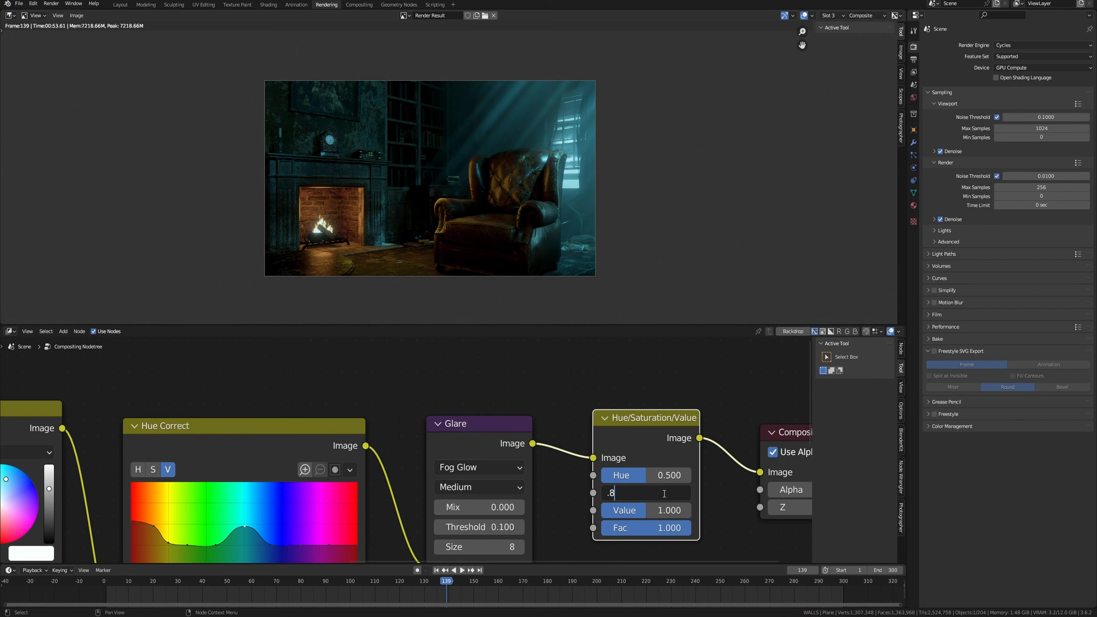
{"action": "key", "text": "Return"}
{"action": "middle_click_drag", "start_coordinate": [646, 379], "coordinate": [627, 370]}
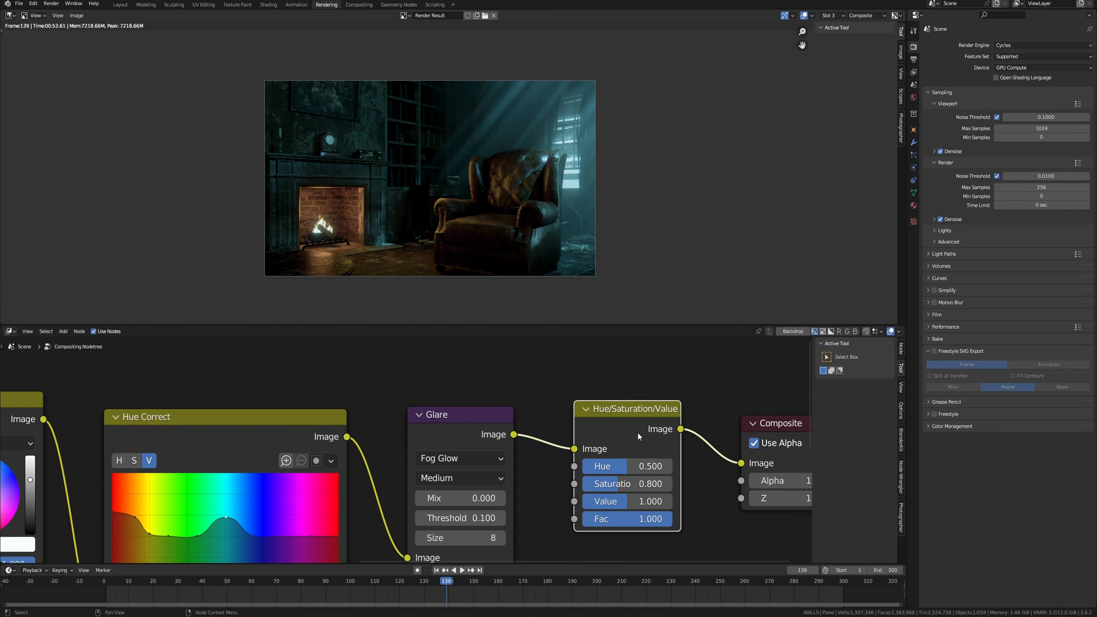
{"action": "left_click", "coordinate": [648, 481]}
{"action": "type", "text": "0.9"}
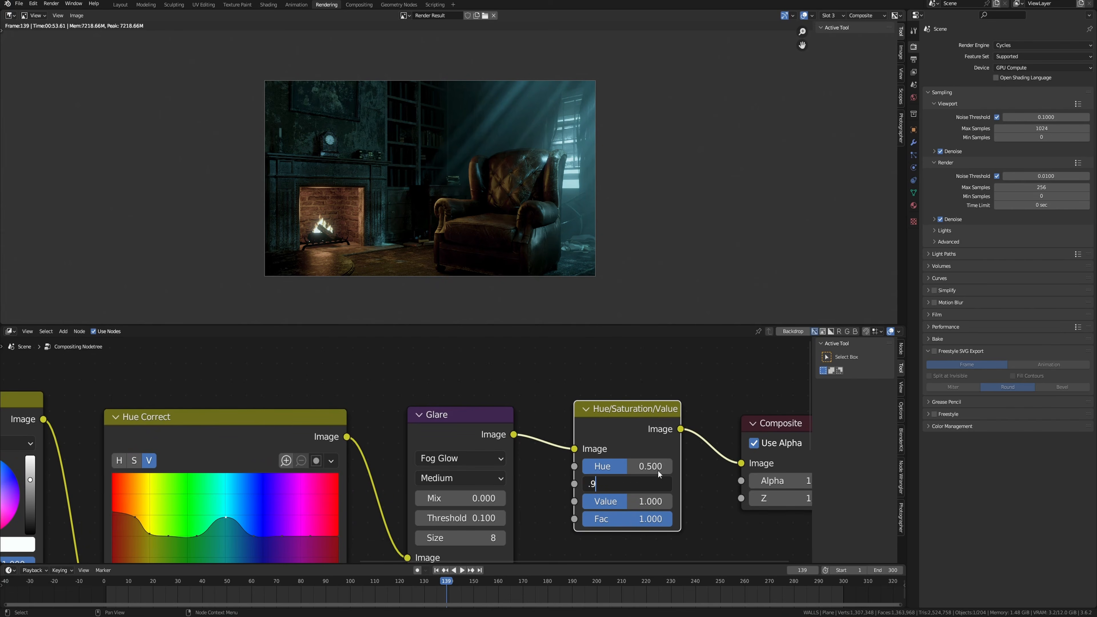
{"action": "key", "text": "Return"}
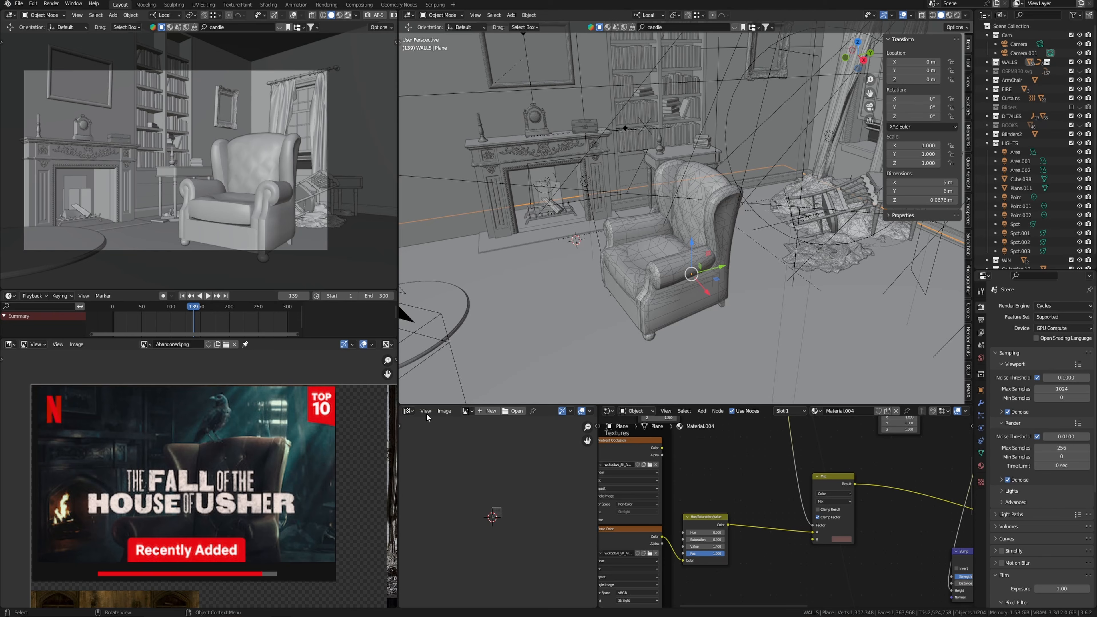
Switch the shader node editor to the Compositor and set the rendered camera view's compositor option to Camera.
{"action": "left_click", "coordinate": [609, 411]}
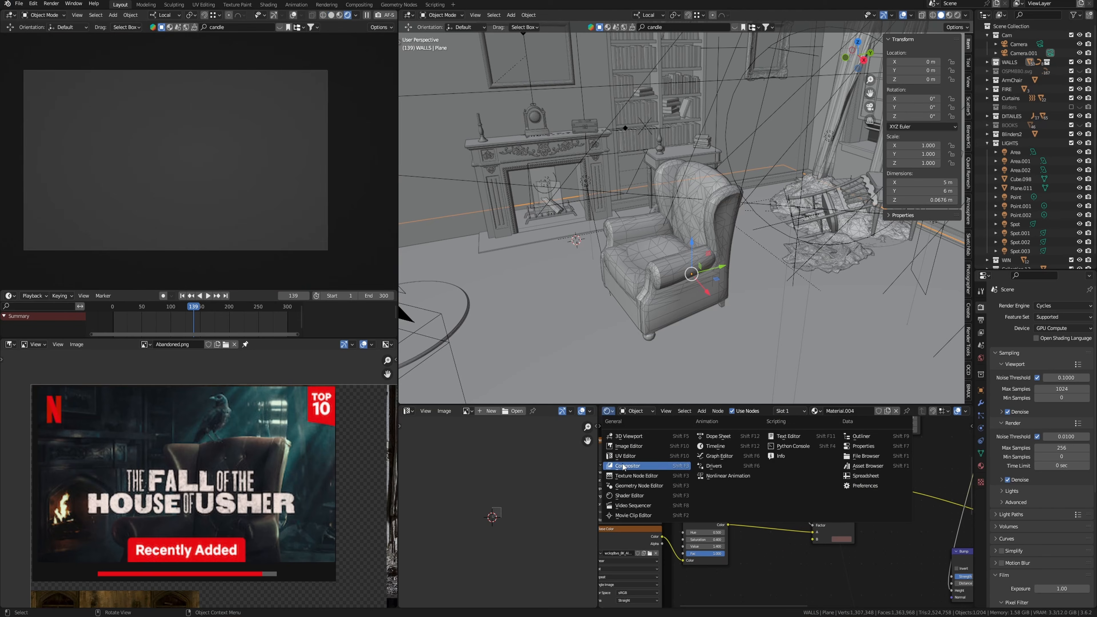
{"action": "left_click", "coordinate": [626, 463]}
{"action": "scroll", "coordinate": [809, 496], "scroll_direction": "down", "scroll_amount": 8}
{"action": "middle_click_drag", "start_coordinate": [845, 518], "coordinate": [699, 520]}
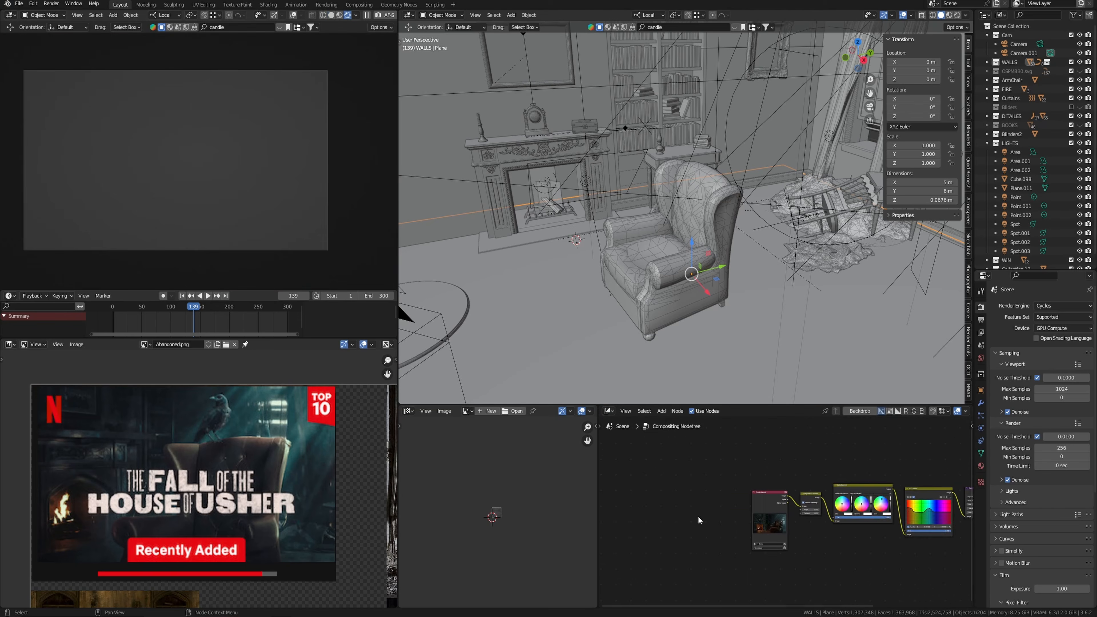
{"action": "middle_click_drag", "start_coordinate": [815, 536], "coordinate": [737, 533]}
{"action": "scroll", "coordinate": [728, 534], "scroll_direction": "up", "scroll_amount": 1}
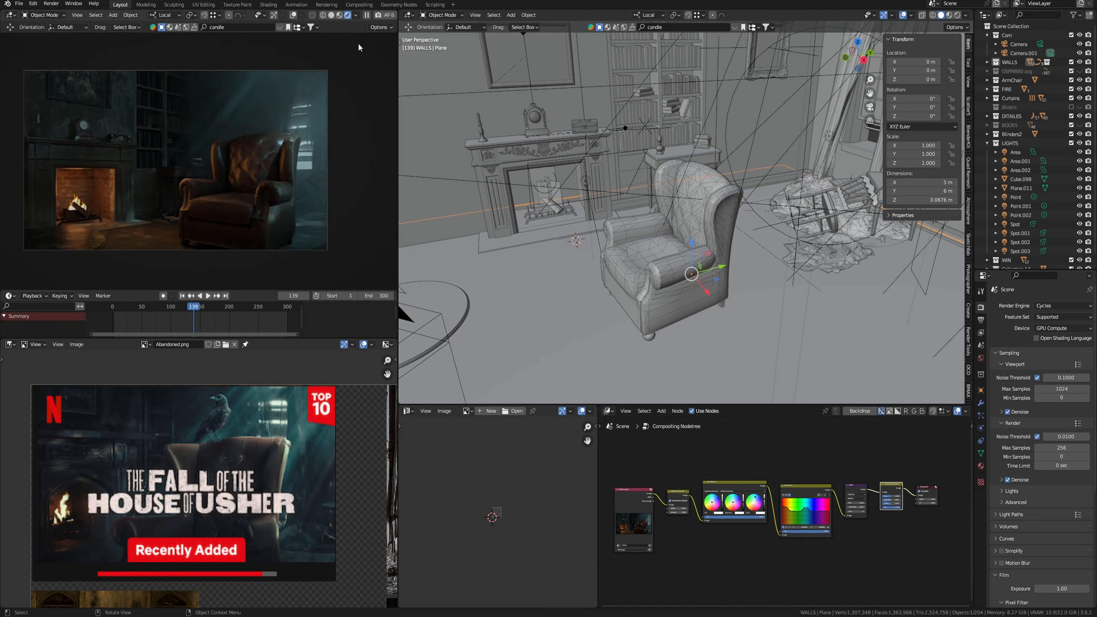
{"action": "left_click", "coordinate": [357, 15]}
{"action": "left_click", "coordinate": [355, 121]}
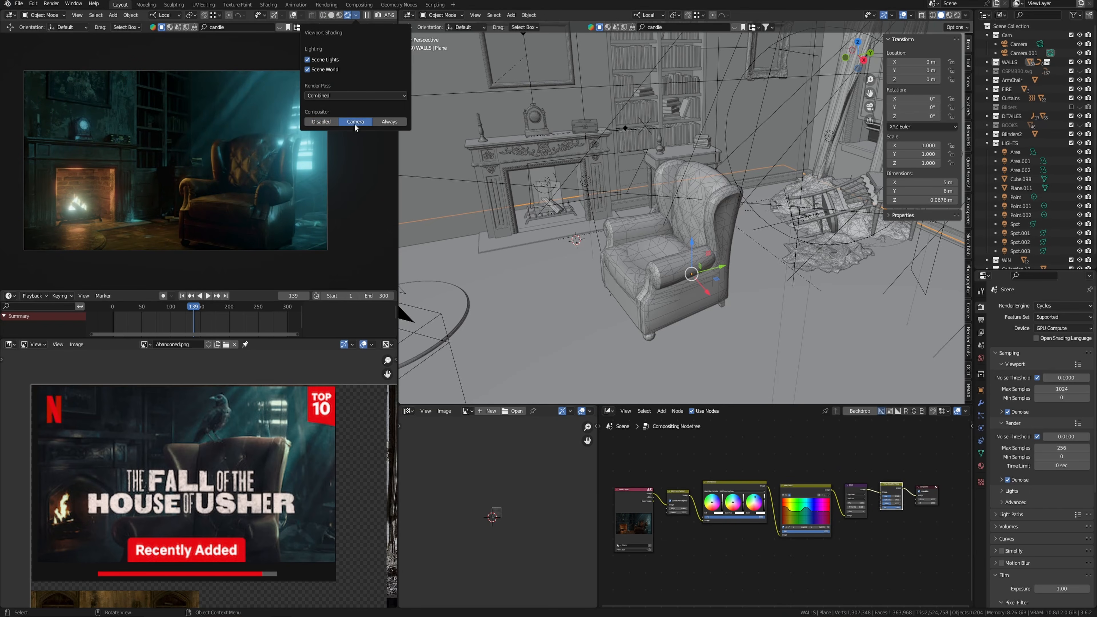
Mute the Glare node in the compositing node tree.
{"action": "scroll", "coordinate": [888, 536], "scroll_direction": "up", "scroll_amount": 1}
{"action": "scroll", "coordinate": [887, 536], "scroll_direction": "up", "scroll_amount": 3}
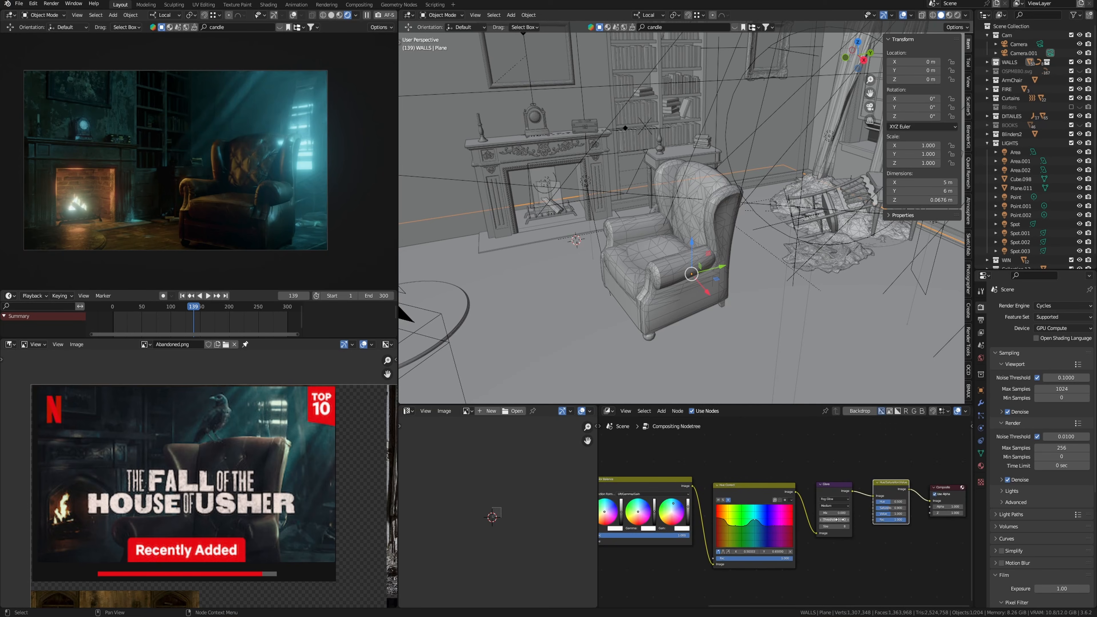
{"action": "left_click", "coordinate": [835, 491]}
{"action": "key", "text": "m"}
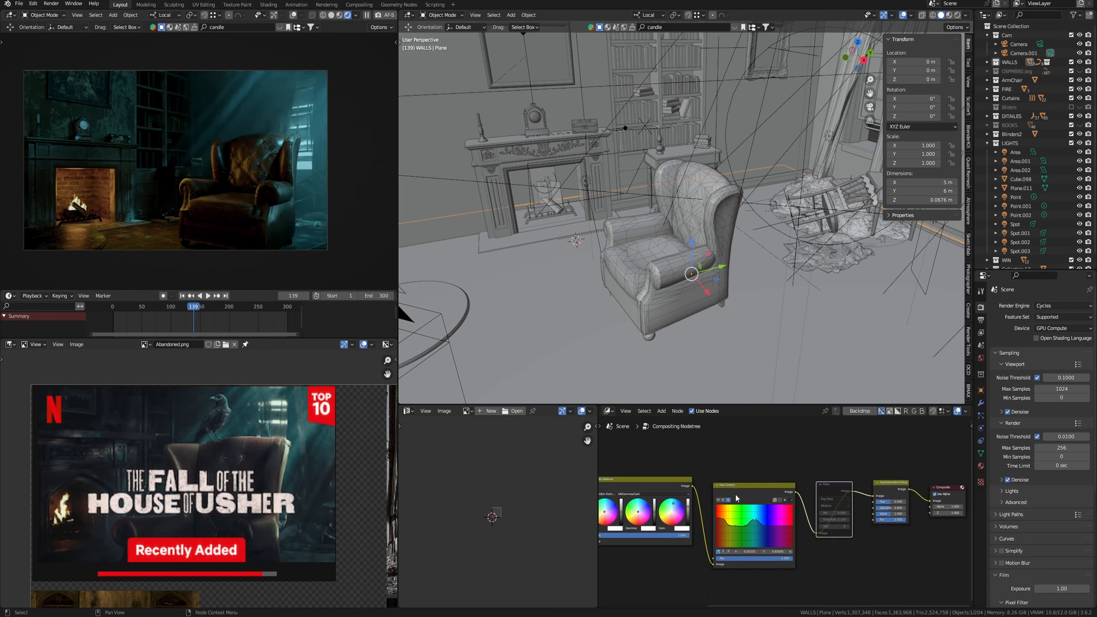
{"action": "middle_click_drag", "start_coordinate": [666, 528], "coordinate": [795, 520]}
{"action": "scroll", "coordinate": [796, 520], "scroll_direction": "down", "scroll_amount": 1}
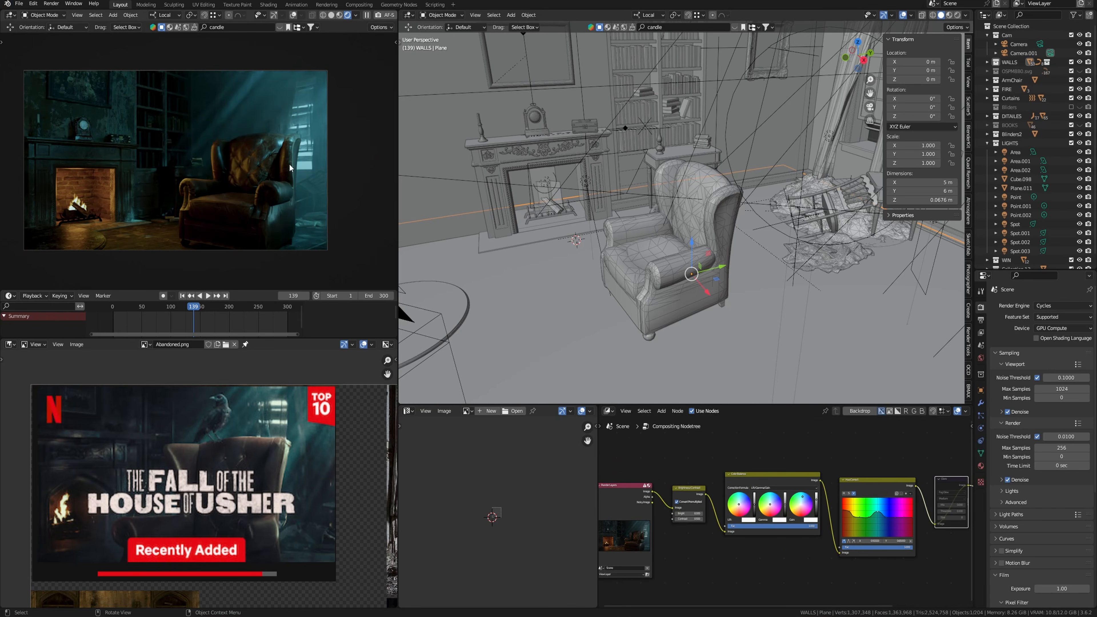
Turn off viewport denoising and compare the camera view with the viewport compositor set to Disabled and to Camera.
{"action": "left_click", "coordinate": [1008, 412]}
{"action": "left_click", "coordinate": [356, 16]}
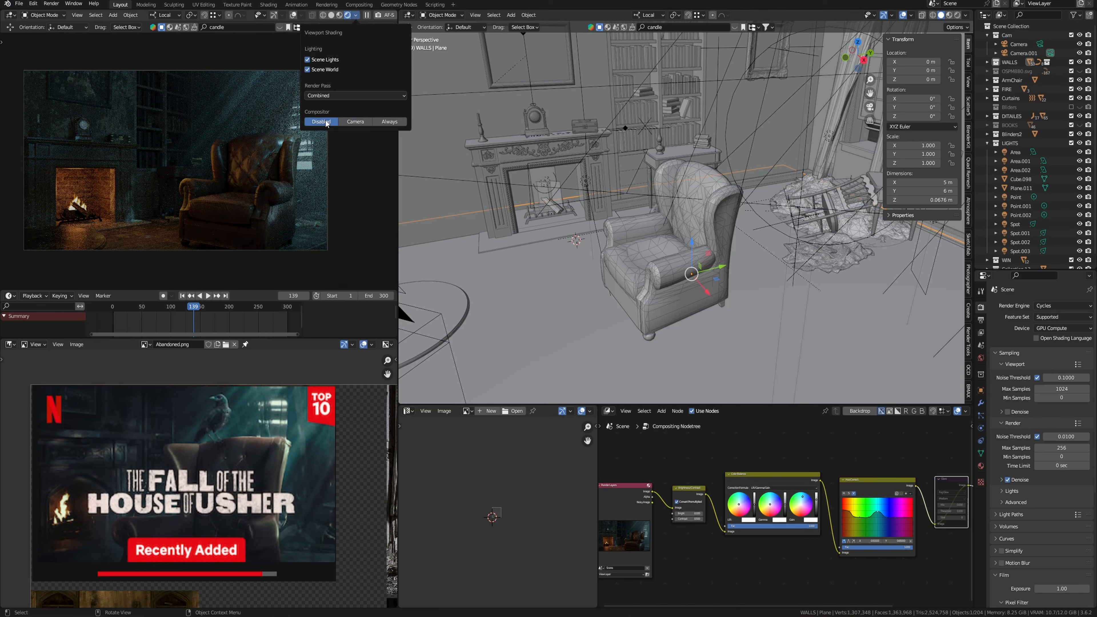
{"action": "left_click", "coordinate": [356, 123]}
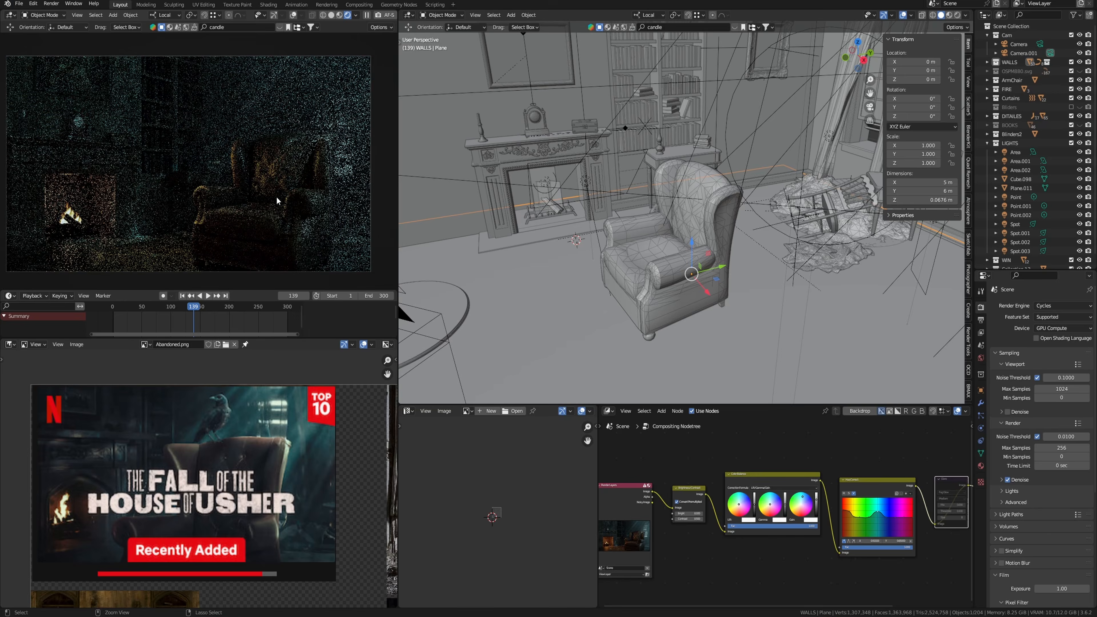
{"action": "key", "text": "ctrl+space"}
{"action": "scroll", "coordinate": [525, 355], "scroll_direction": "down", "scroll_amount": 1}
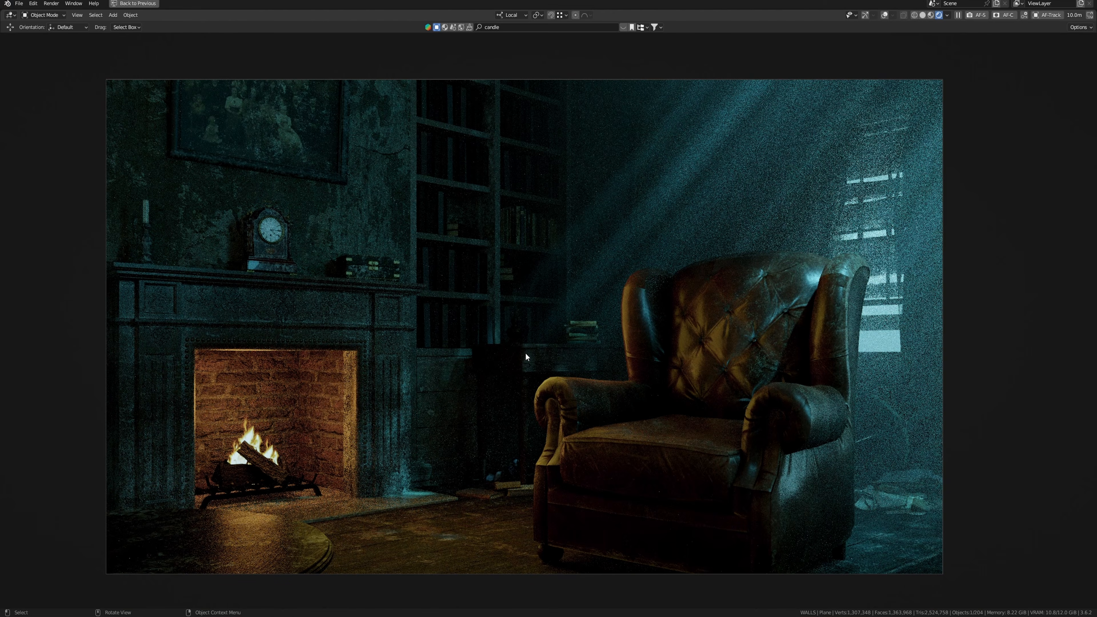
{"action": "key", "text": "ctrl+space"}
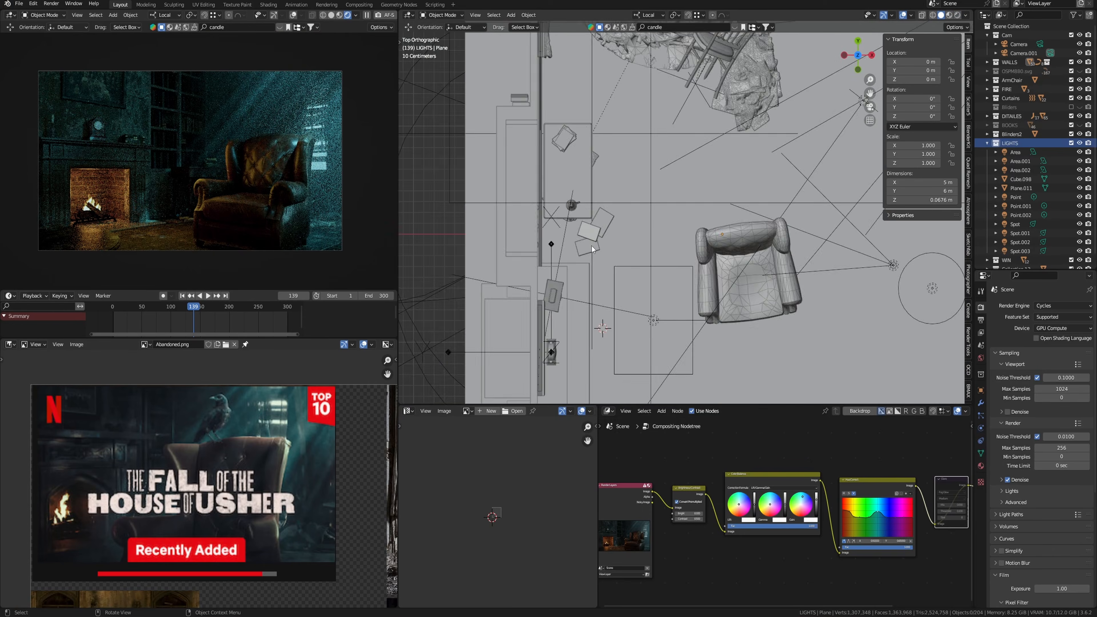
Switch the node editor to the Shader Editor and add a point light at the cabinet beside the bookshelf.
{"action": "scroll", "coordinate": [584, 149], "scroll_direction": "up", "scroll_amount": 6}
{"action": "left_click", "coordinate": [608, 410]}
{"action": "left_click", "coordinate": [632, 493]}
{"action": "right_click", "coordinate": [536, 230], "text": "shift"}
{"action": "key", "text": "shift+a"}
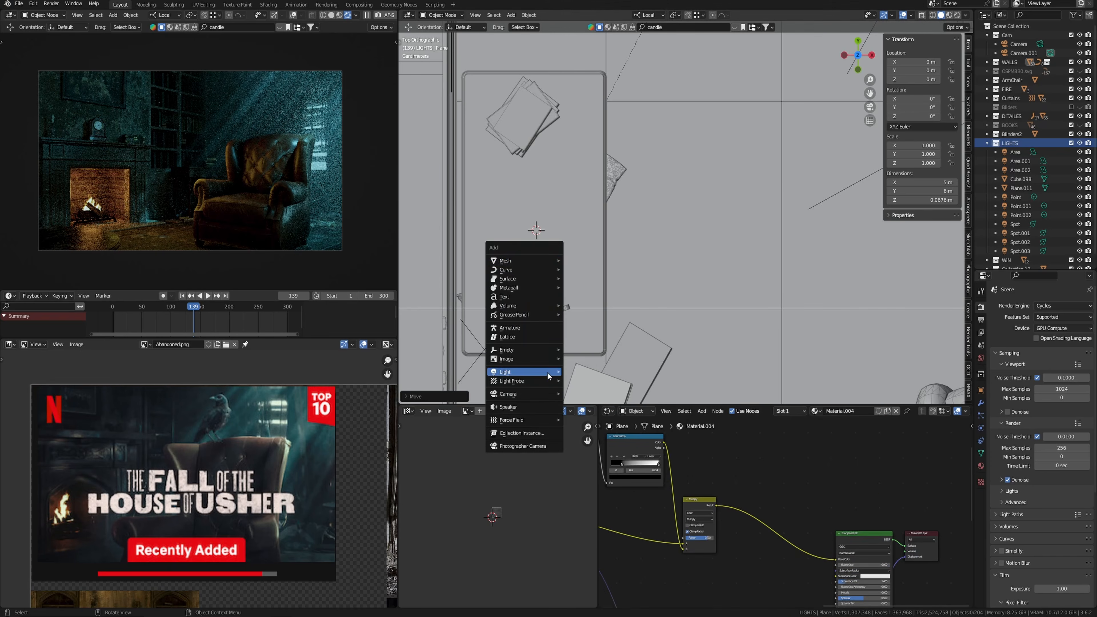
{"action": "mouse_move", "coordinate": [548, 376]}
{"action": "left_click", "coordinate": [581, 372]}
Move the new point light into the oil lamp's glass chimney, at about X -1.46 m, Y 0.27 m, Z 0.91 m.
{"action": "key", "text": "g"}
{"action": "left_click", "coordinate": [545, 316]}
{"action": "middle_click_drag", "start_coordinate": [546, 315], "coordinate": [561, 224]}
{"action": "scroll", "coordinate": [546, 312], "scroll_direction": "up", "scroll_amount": 3}
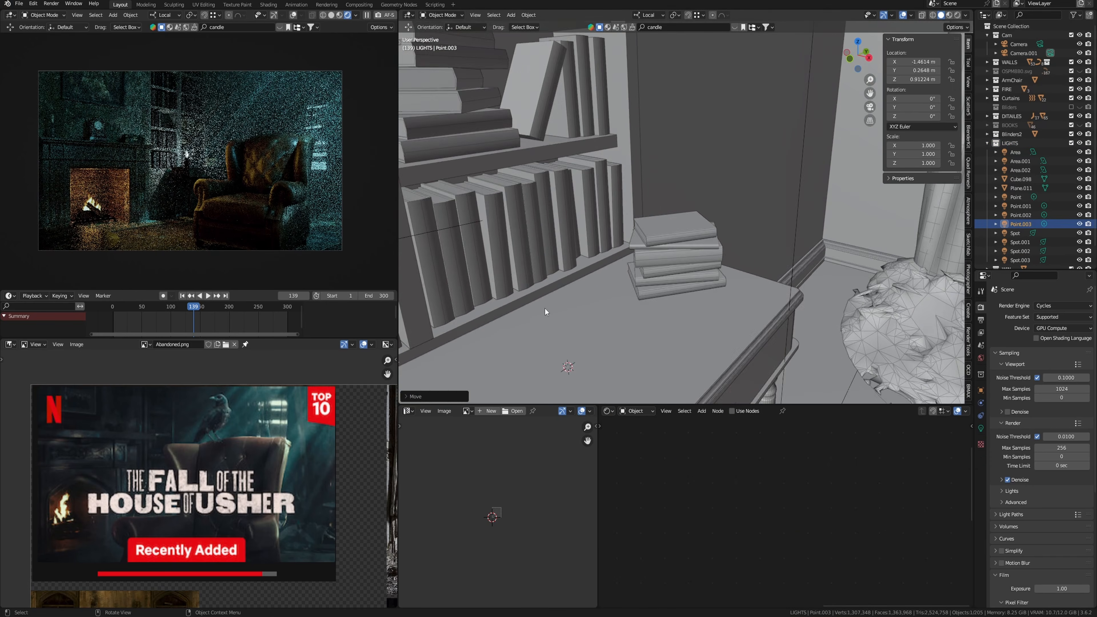
{"action": "middle_click_drag", "start_coordinate": [546, 312], "coordinate": [674, 236], "text": "shift"}
{"action": "left_click_drag", "start_coordinate": [633, 225], "coordinate": [635, 224]}
{"action": "scroll", "coordinate": [226, 167], "scroll_direction": "up", "scroll_amount": 8}
{"action": "middle_click_drag", "start_coordinate": [226, 167], "coordinate": [305, 190], "text": "shift"}
{"action": "middle_click_drag", "start_coordinate": [691, 233], "coordinate": [665, 260]}
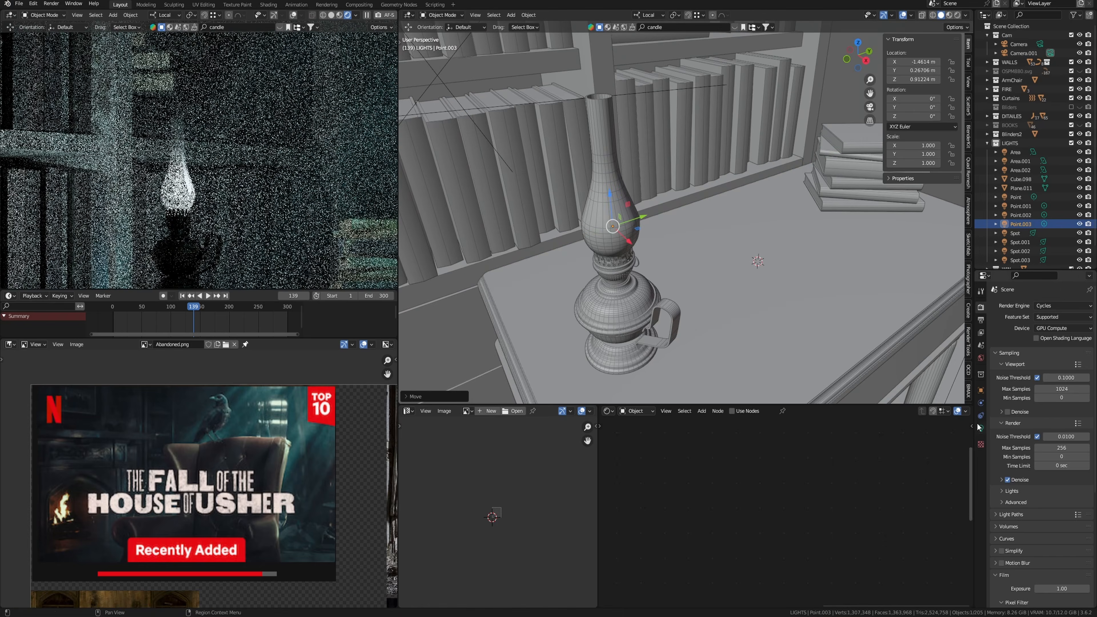
Give the oil lamp's point light an orange color with hue 0.062 and saturation 0.949, and set its power to 1 W.
{"action": "left_click", "coordinate": [981, 428]}
{"action": "left_click", "coordinate": [1052, 357]}
{"action": "left_click", "coordinate": [1016, 294]}
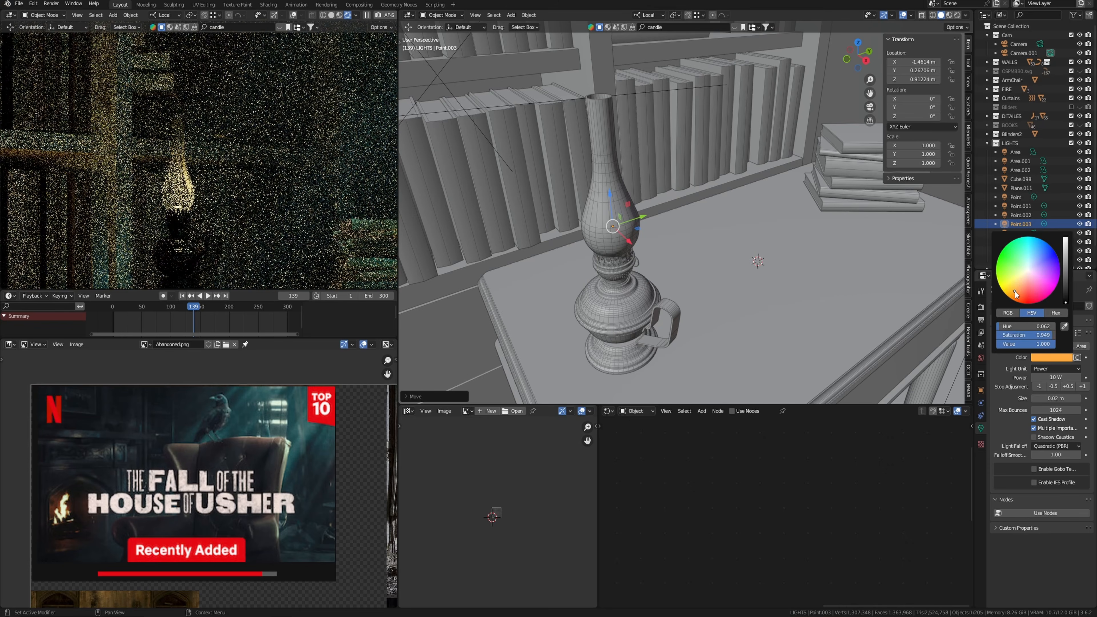
{"action": "double_click", "coordinate": [1056, 378]}
{"action": "type", "text": "1"}
{"action": "key", "text": "Return"}
{"action": "mouse_move", "coordinate": [279, 86]}
{"action": "middle_mouse_down", "text": "ctrl"}
{"action": "mouse_move", "coordinate": [284, 240]}
{"action": "mouse_move", "coordinate": [277, 94]}
{"action": "middle_mouse_up", "text": "ctrl"}
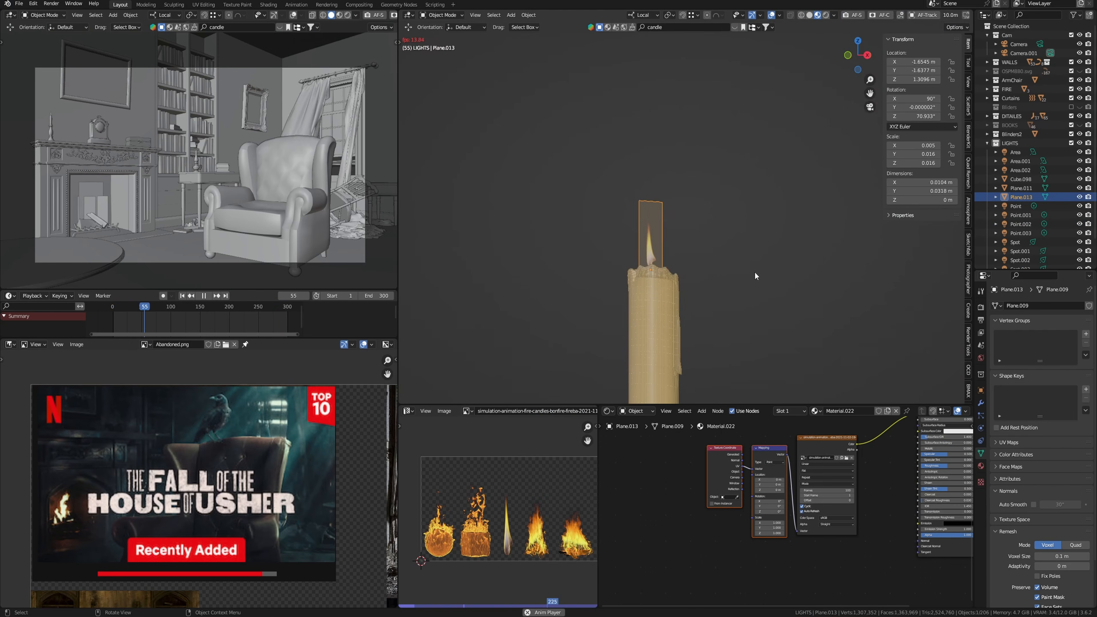
Scale the candle's flame plane up to about twice its size.
{"action": "key", "text": "s"}
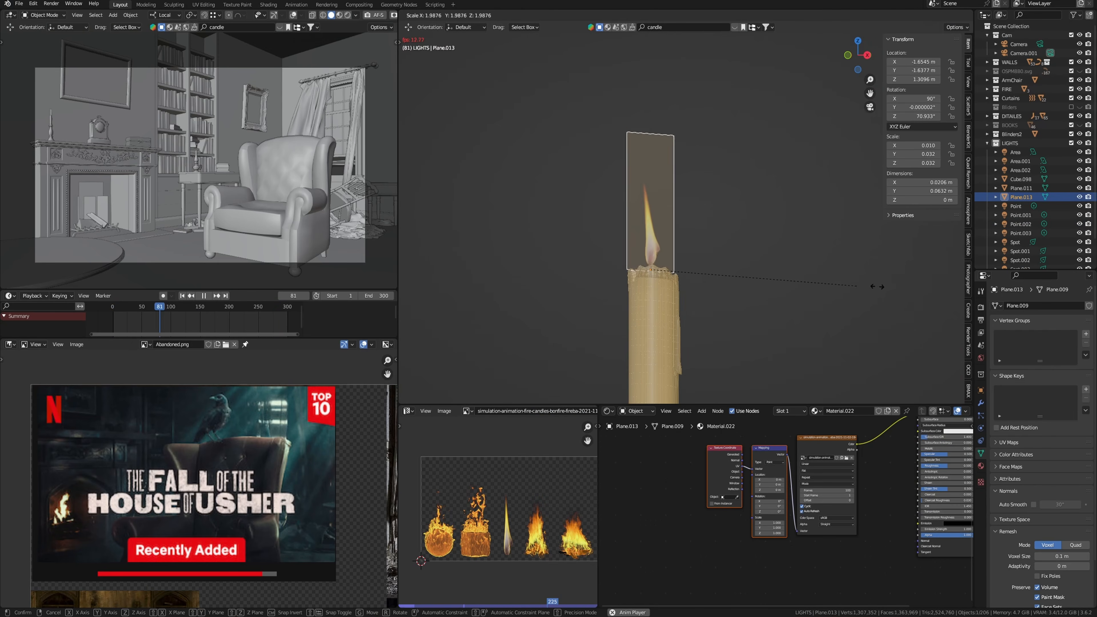
{"action": "left_click", "coordinate": [877, 287]}
{"action": "key", "text": "t"}
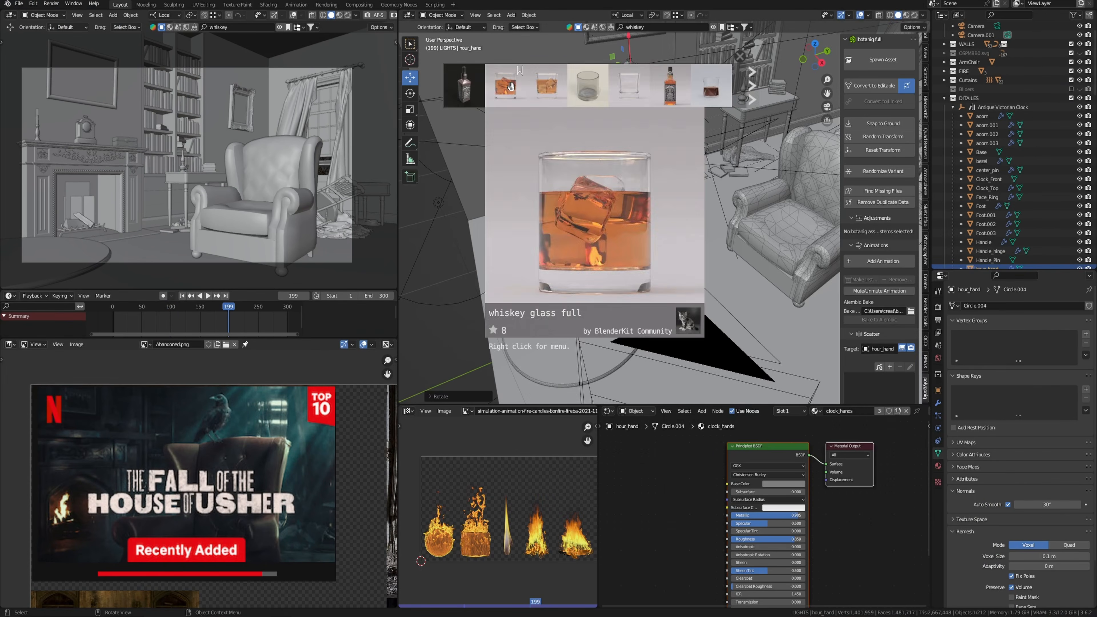
Add the "whiskey glass full" BlenderKit asset to the scene and position it on the round table in top view.
{"action": "left_click_drag", "start_coordinate": [510, 86], "coordinate": [622, 299]}
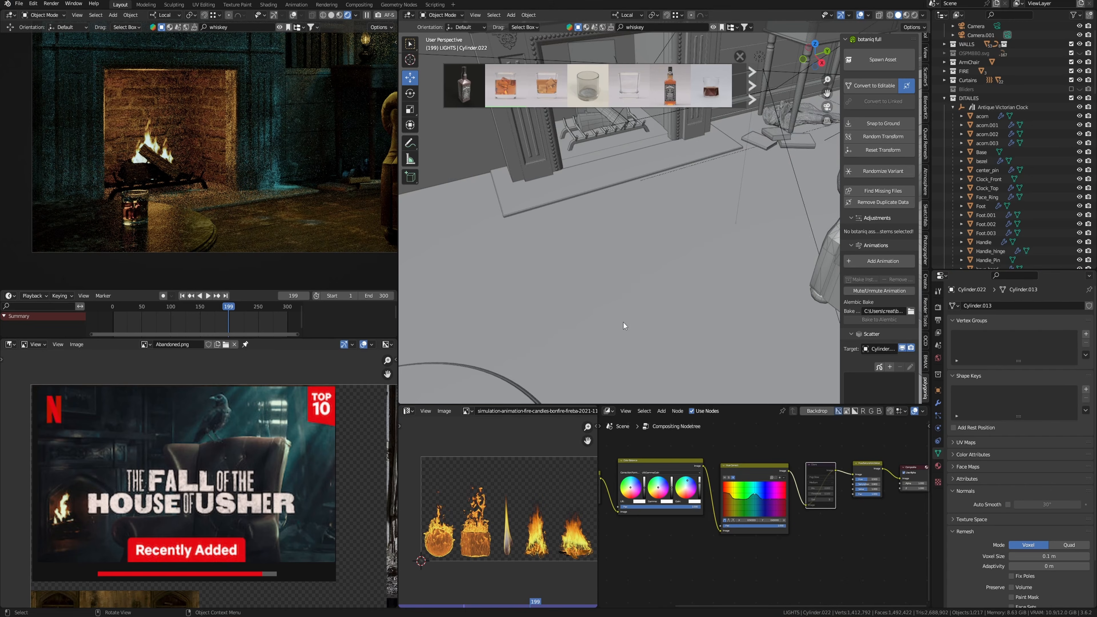
{"action": "key", "text": "KP_7"}
{"action": "key", "text": "KP_Decimal"}
{"action": "key", "text": "g"}
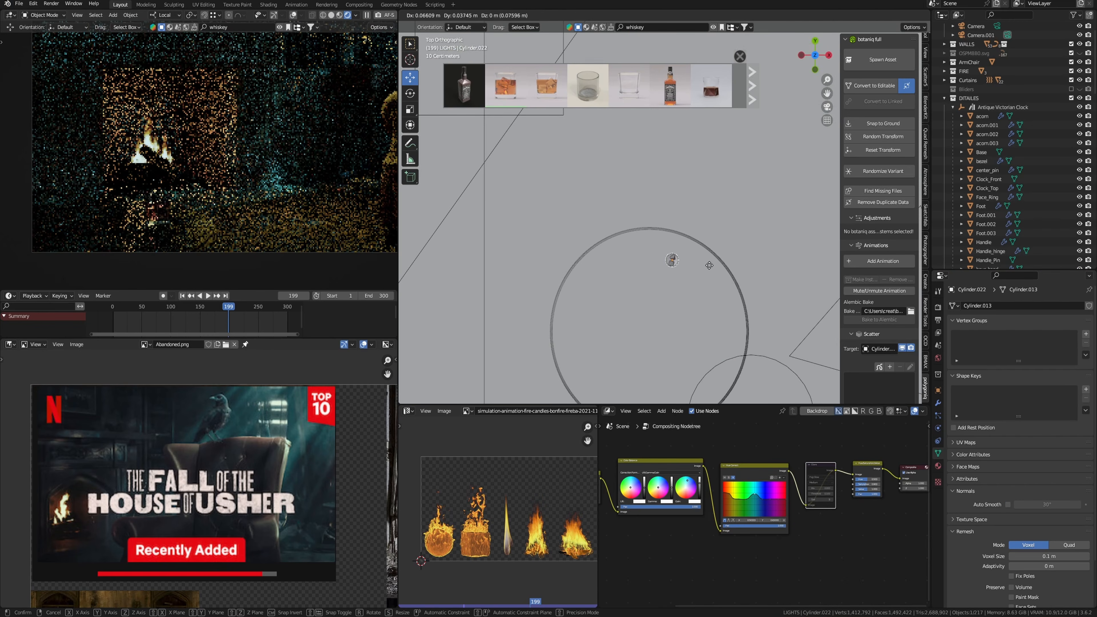
{"action": "left_click", "coordinate": [700, 273]}
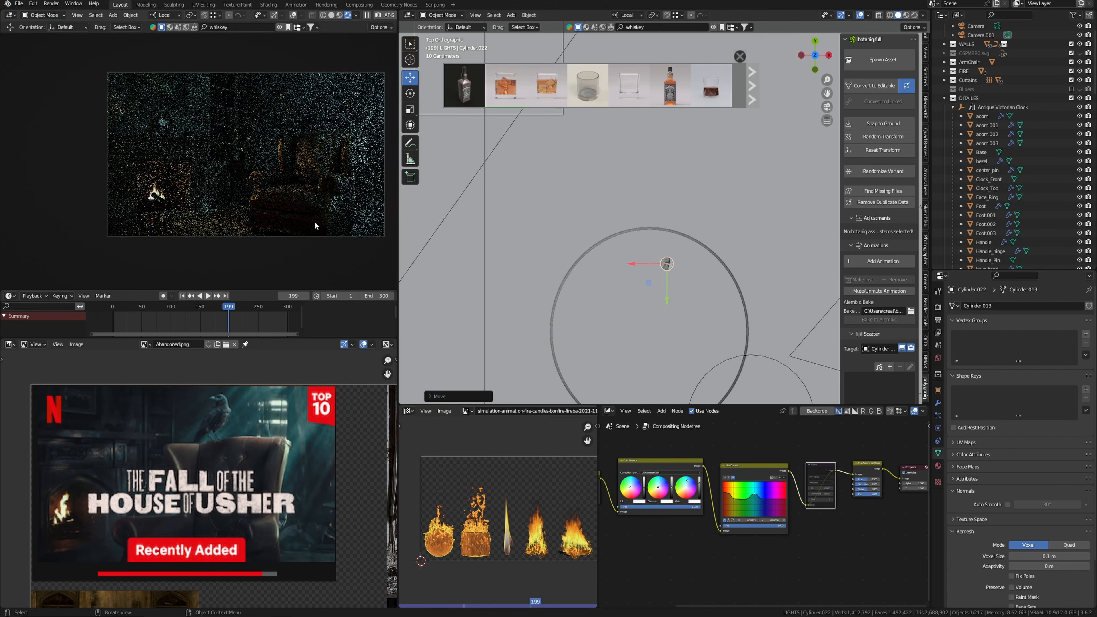
Add the BlenderKit whiskey bottle asset to the round table, rotate it about its local Z axis, and place it beside the glass.
{"action": "left_click_drag", "start_coordinate": [670, 86], "coordinate": [678, 312]}
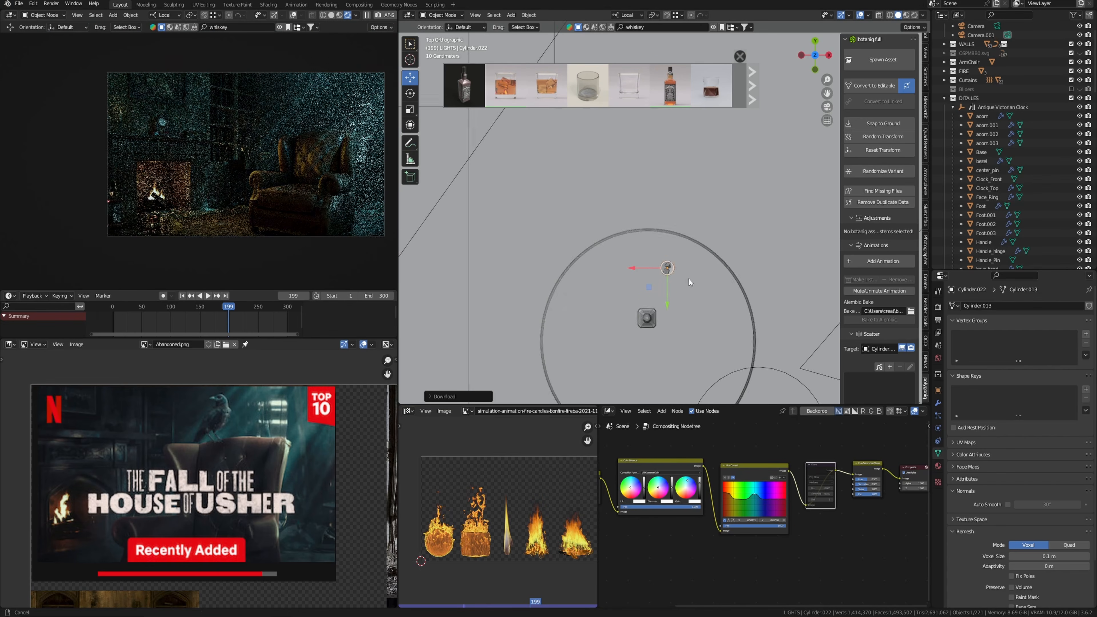
{"action": "key", "text": "KP_Decimal"}
{"action": "middle_click_drag", "start_coordinate": [690, 279], "coordinate": [679, 237]}
{"action": "key", "text": "r"}
{"action": "key", "text": "z"}
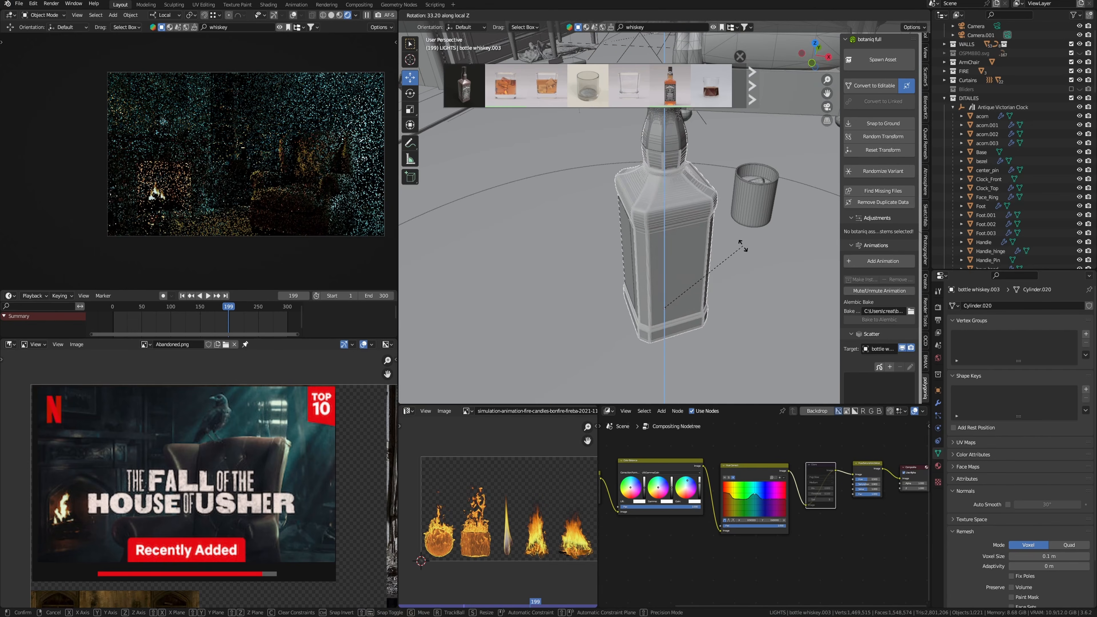
{"action": "left_click", "coordinate": [740, 243]}
{"action": "left_click_drag", "start_coordinate": [668, 328], "coordinate": [683, 297]}
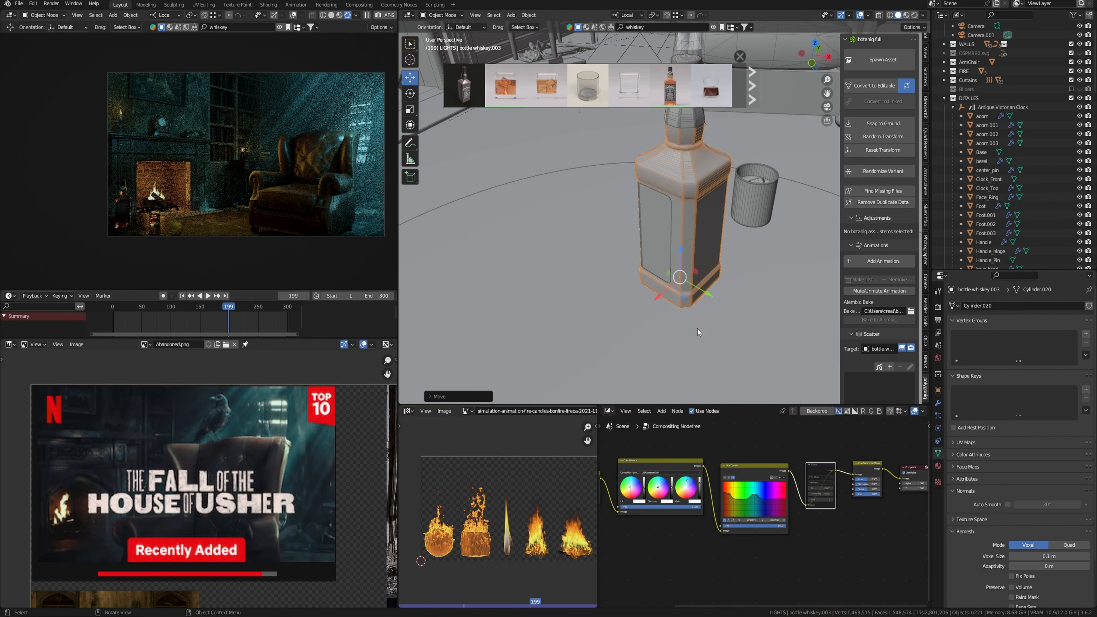
Adjust the placement of the whiskey bottle and glass on the round table in the maximized rendered camera view.
{"action": "key", "text": "ctrl+space"}
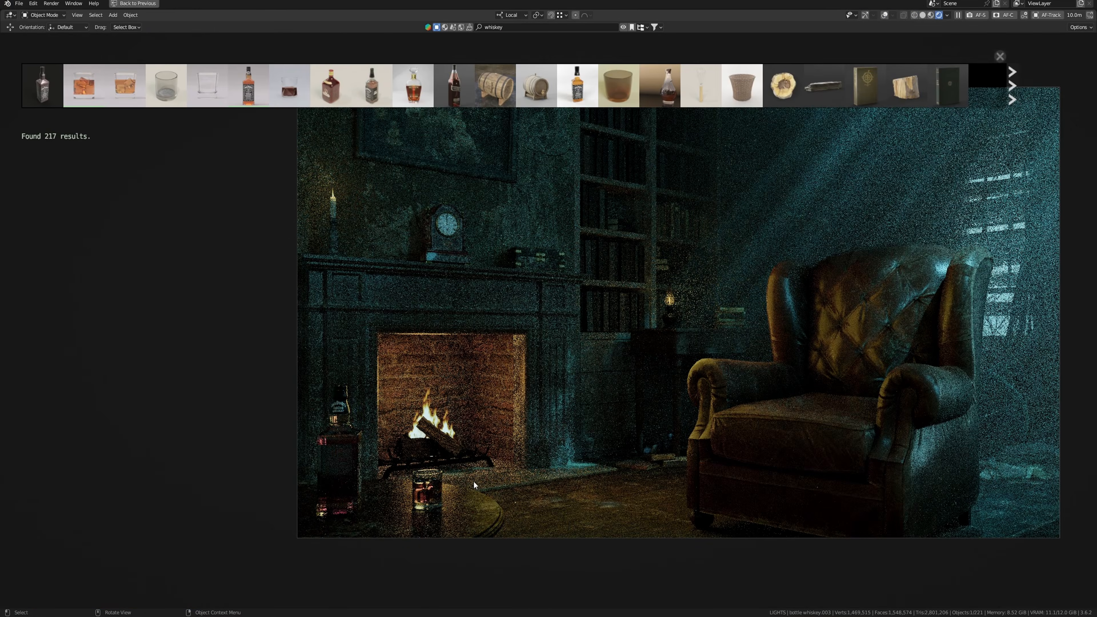
{"action": "key", "text": "g"}
{"action": "left_click", "coordinate": [465, 496]}
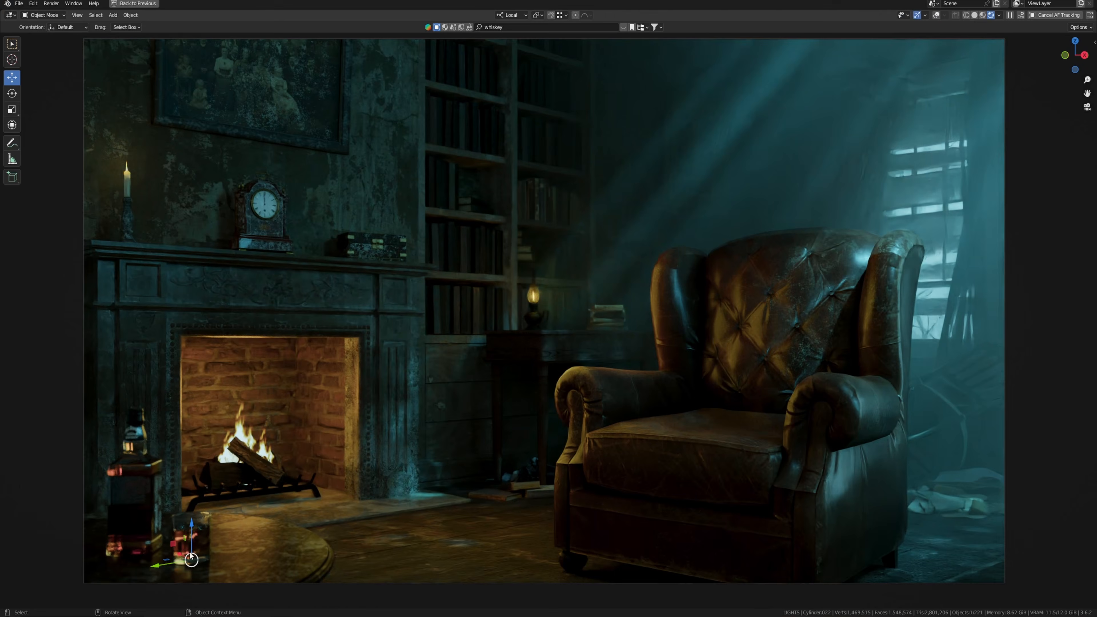
{"action": "mouse_move", "coordinate": [192, 555]}
{"action": "left_mouse_down"}
{"action": "mouse_move", "coordinate": [206, 557]}
{"action": "mouse_move", "coordinate": [197, 559]}
{"action": "left_mouse_up"}
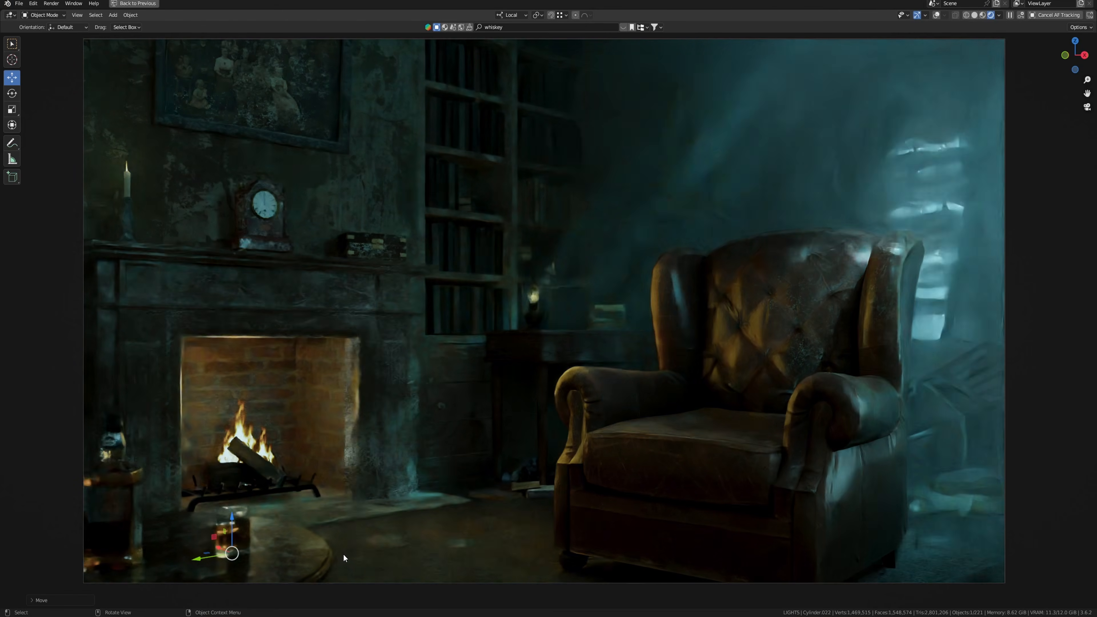
{"action": "left_click", "coordinate": [918, 15]}
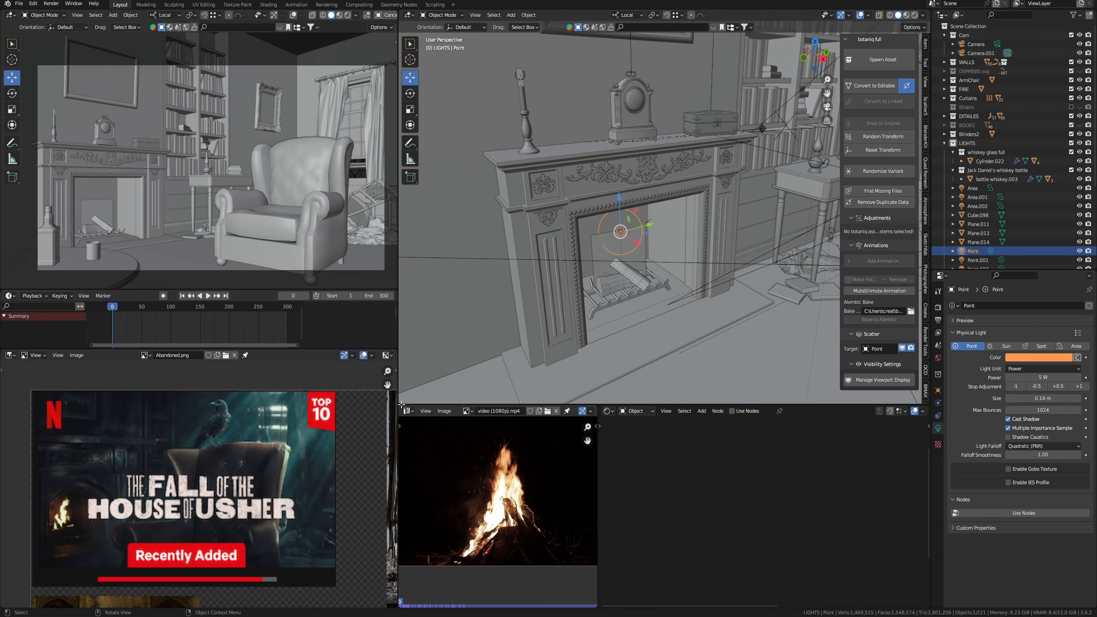
Split a new area below the large 3D viewport and switch it to a Graph Editor.
{"action": "left_click_drag", "start_coordinate": [402, 404], "coordinate": [407, 309]}
{"action": "left_click", "coordinate": [409, 314]}
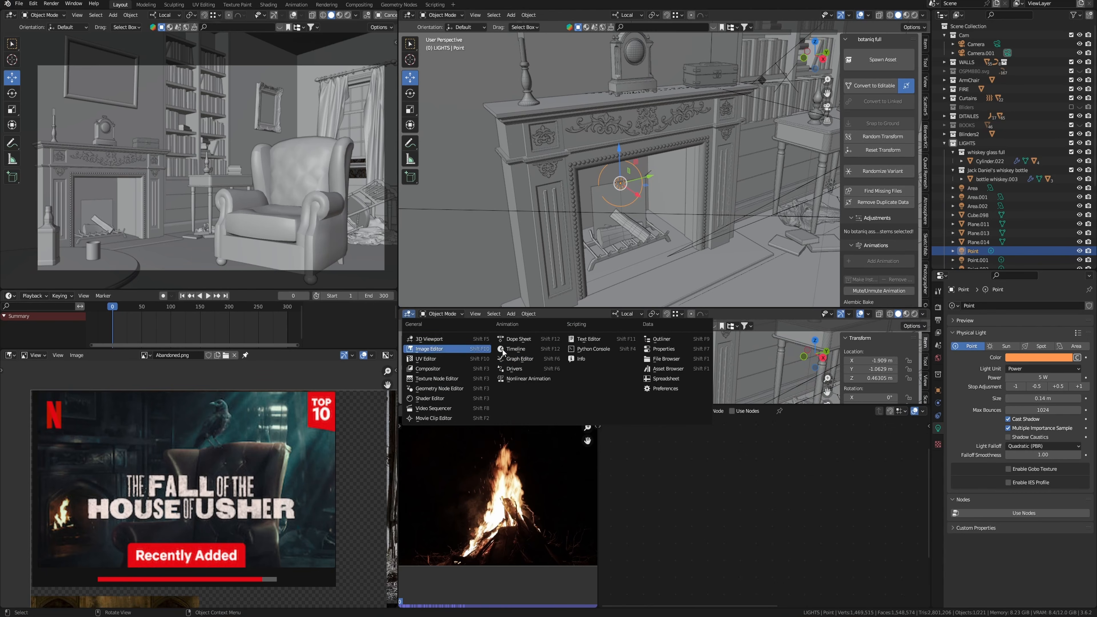
{"action": "left_click", "coordinate": [517, 360]}
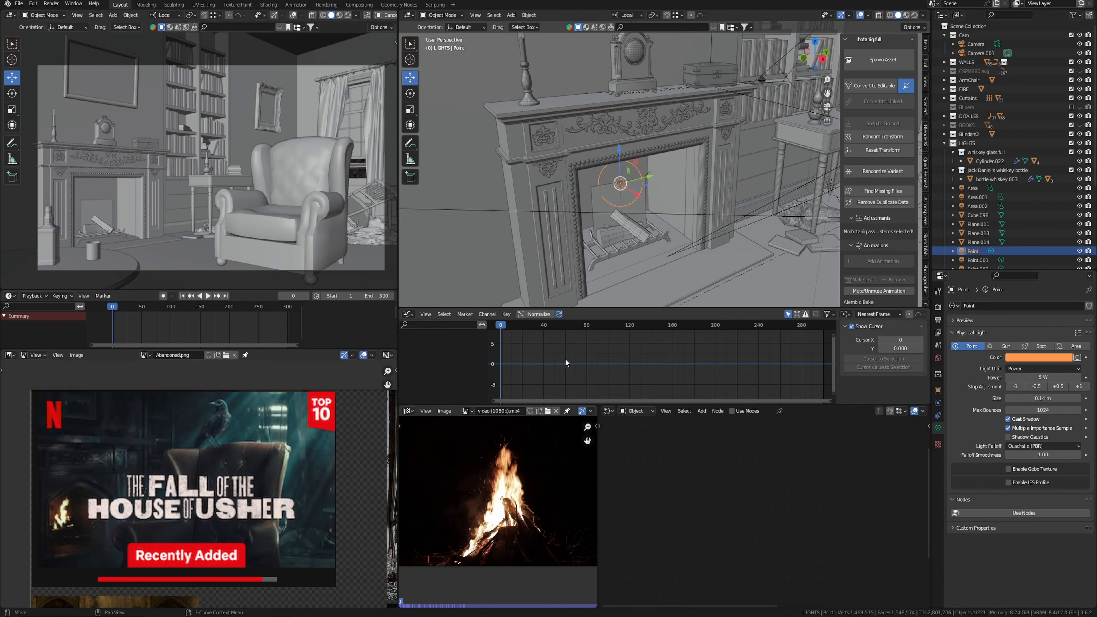
Keyframe the fireplace point light's 5 W power at frame 0 and add a Noise modifier to its power curve.
{"action": "left_click", "coordinate": [1086, 377]}
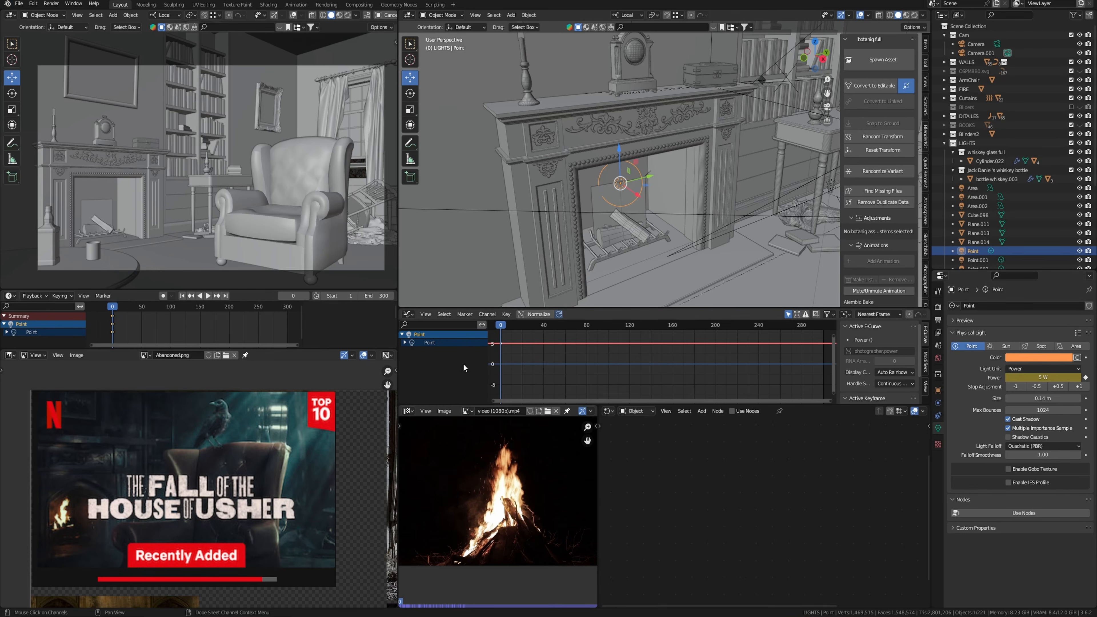
{"action": "left_click", "coordinate": [405, 342]}
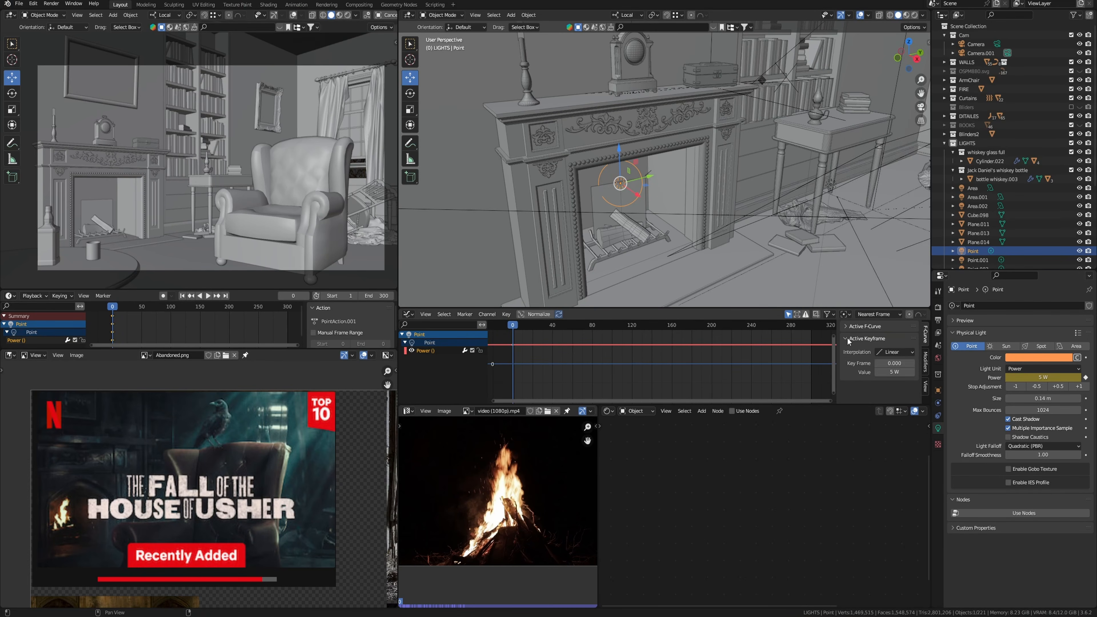
{"action": "left_click", "coordinate": [846, 327]}
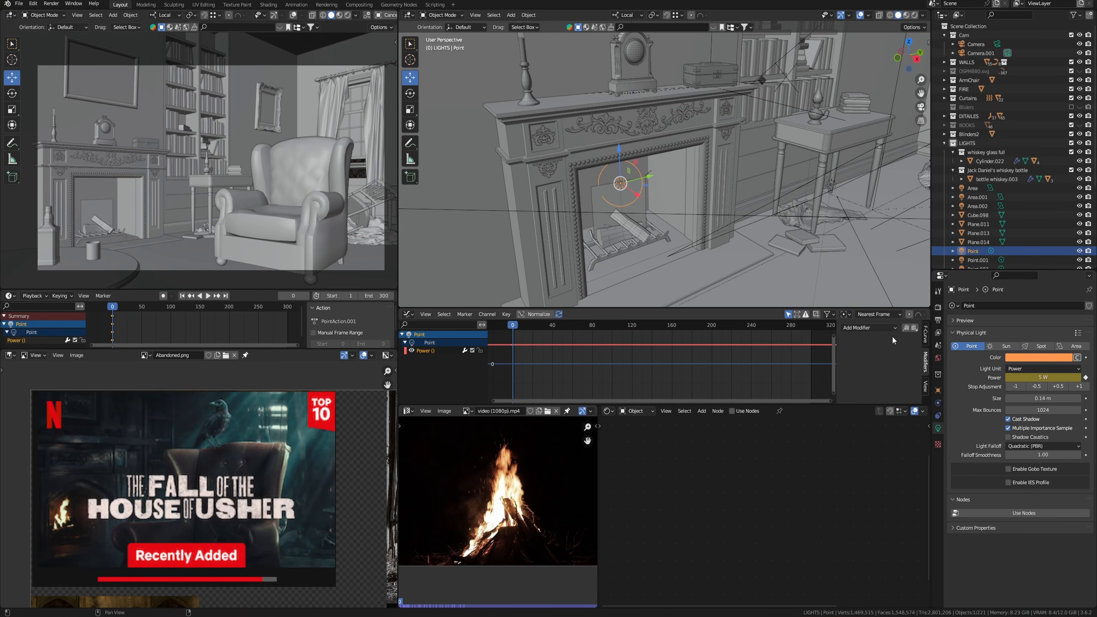
{"action": "left_click", "coordinate": [888, 328]}
{"action": "left_click", "coordinate": [880, 375]}
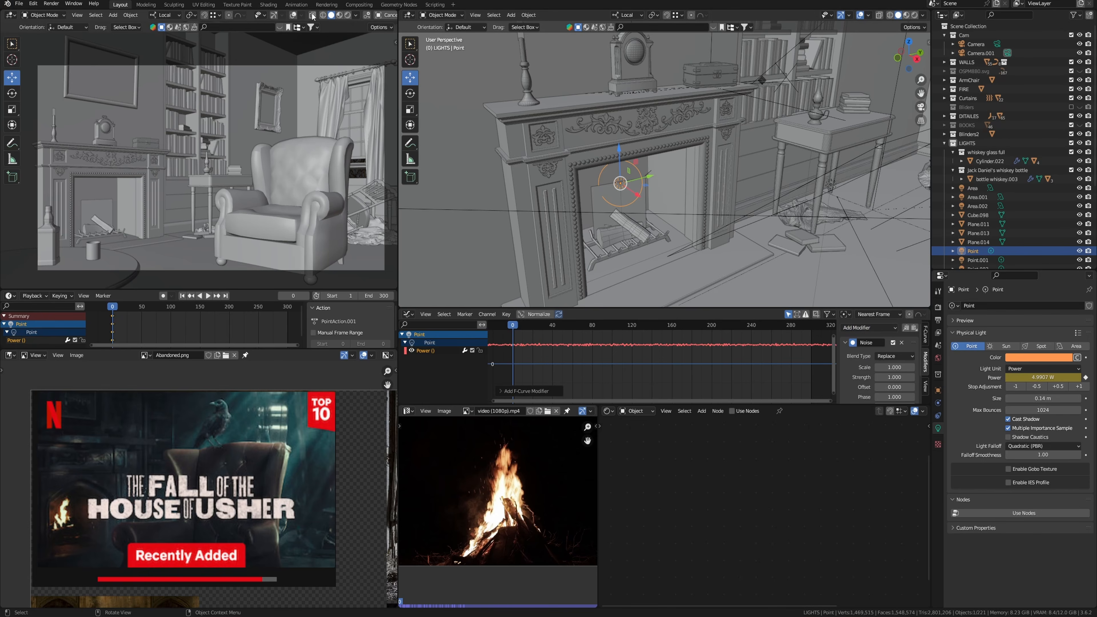
Play the animation in the rendered camera view to check the firelight's flicker.
{"action": "left_click", "coordinate": [348, 15]}
{"action": "key", "text": "space"}
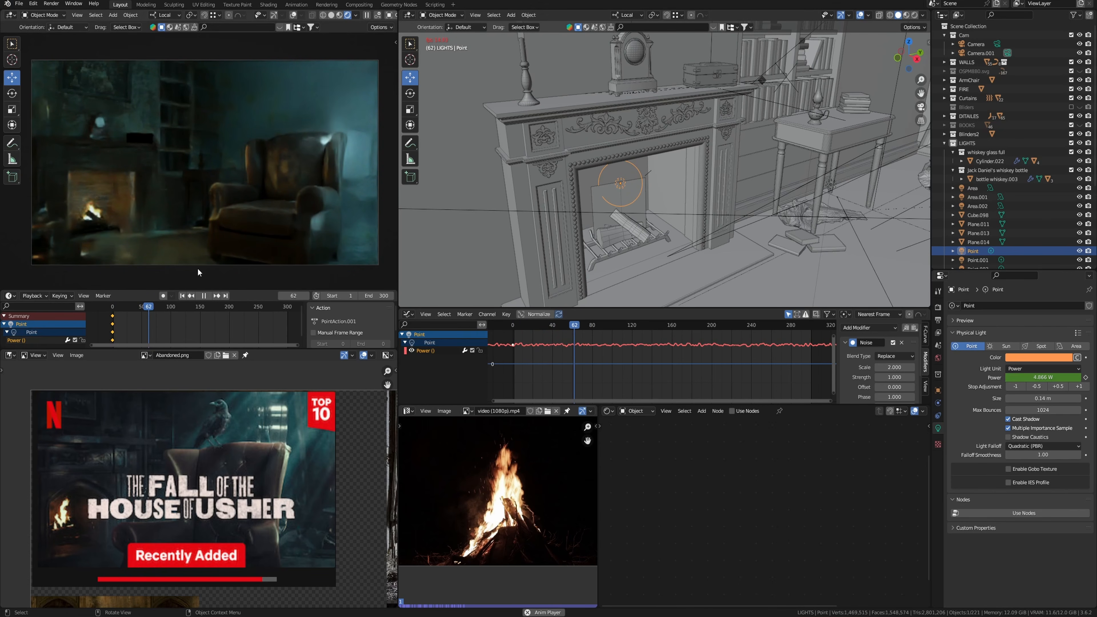
{"action": "key", "text": "space"}
Try a noise scale of 5 on the power curve and replay the flicker from the start.
{"action": "left_click", "coordinate": [895, 367]}
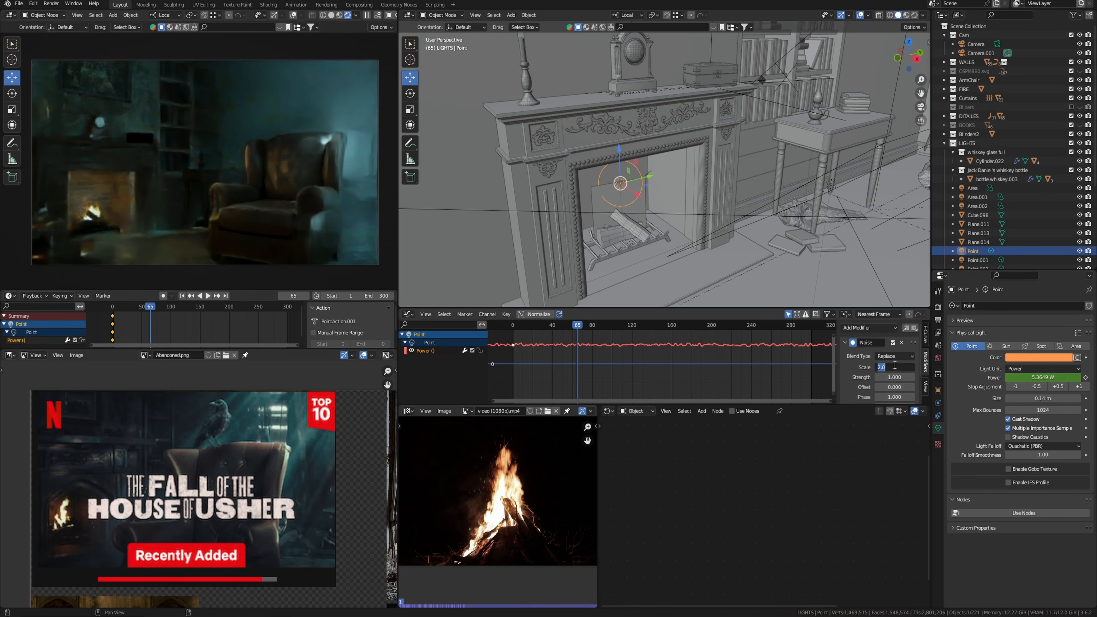
{"action": "type", "text": "5"}
{"action": "key", "text": "Return"}
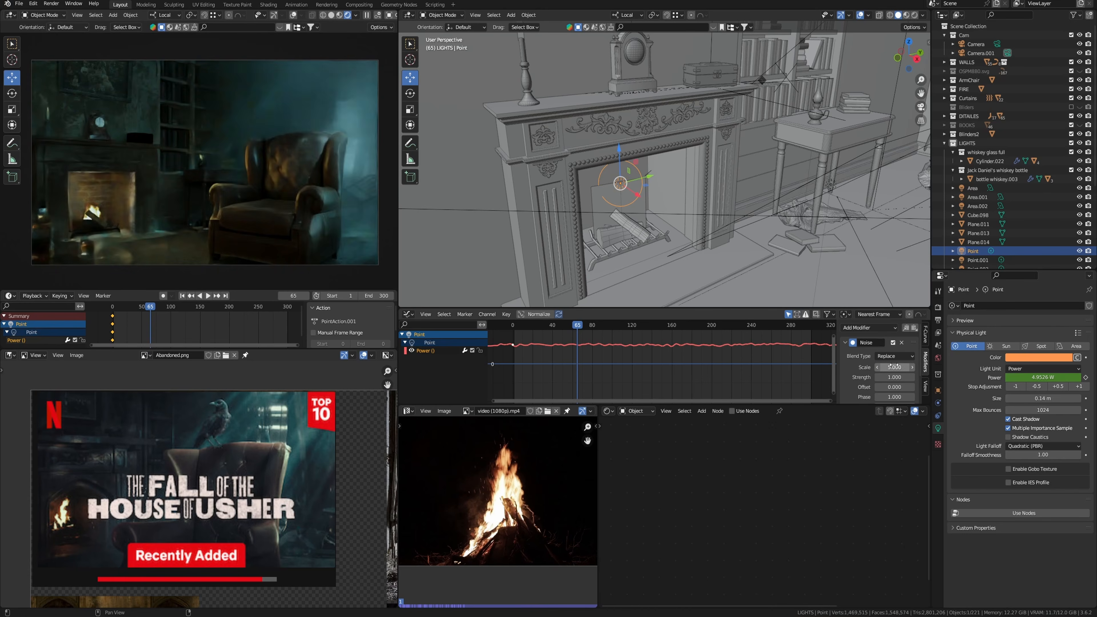
{"action": "left_click", "coordinate": [182, 296]}
{"action": "key", "text": "space"}
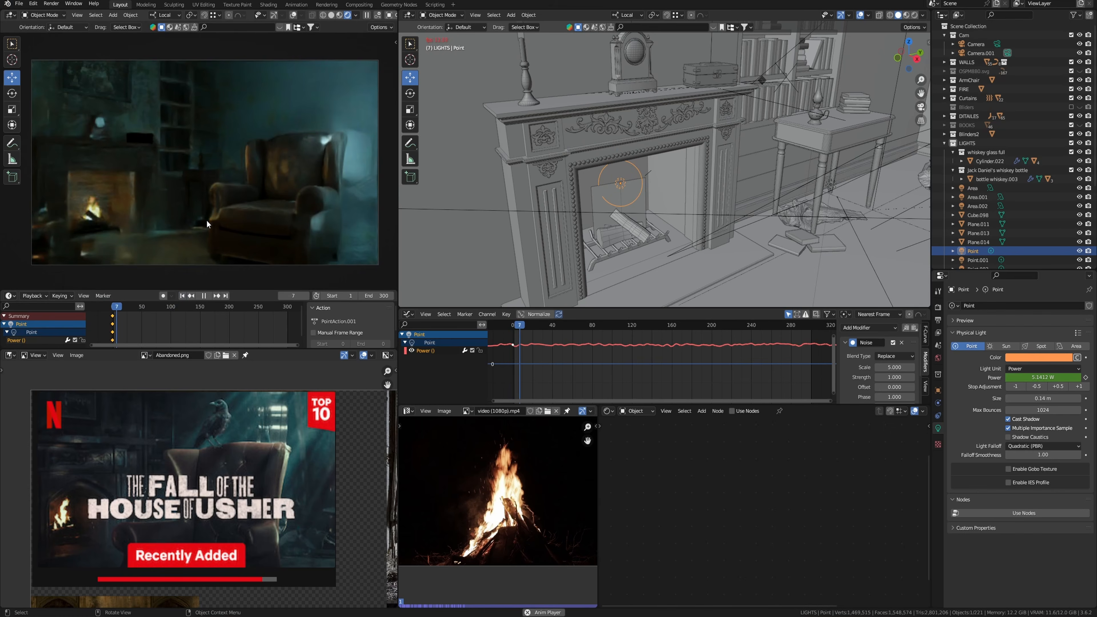
{"action": "key", "text": "space"}
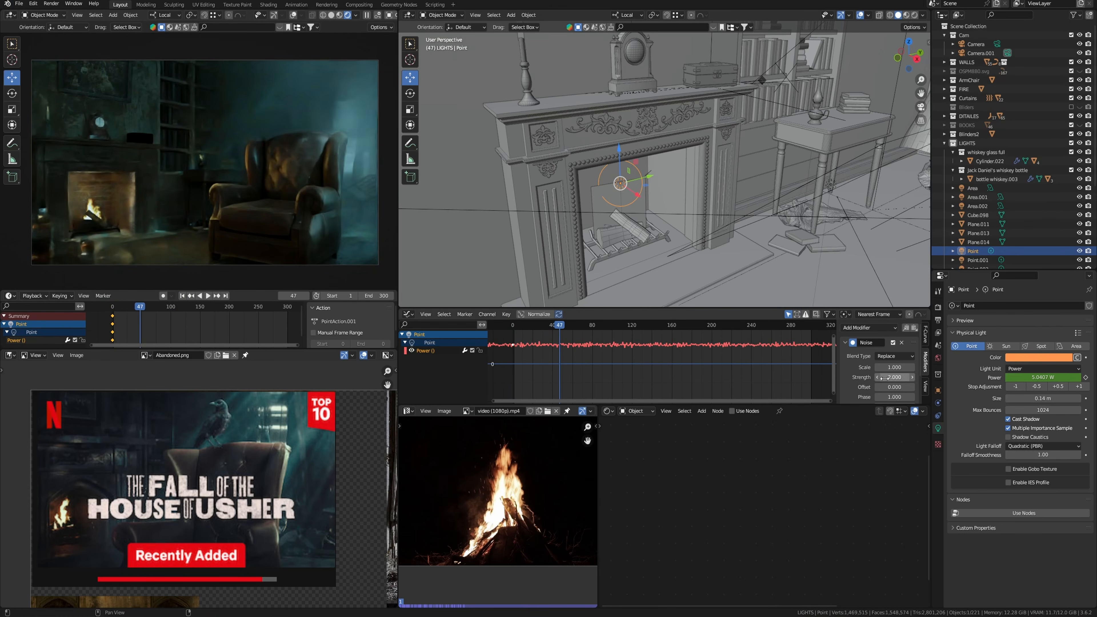
Set the Noise modifier's strength to 5 and play back the stronger firelight flicker.
{"action": "left_click", "coordinate": [886, 379]}
{"action": "type", "text": "5"}
{"action": "key", "text": "Return"}
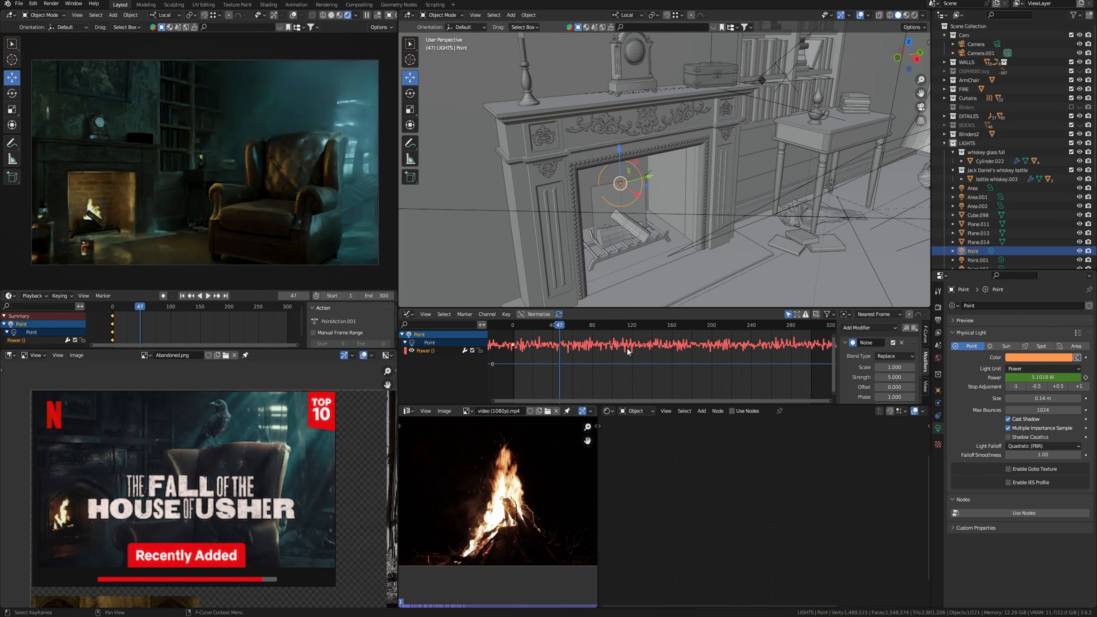
{"action": "left_click_drag", "start_coordinate": [562, 326], "coordinate": [522, 326]}
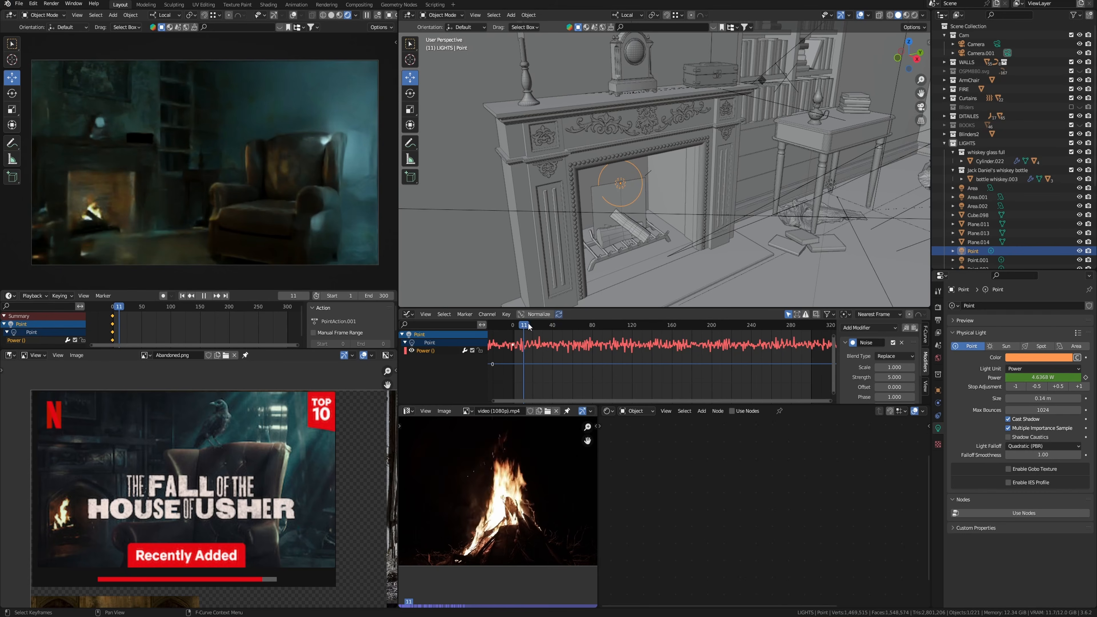
{"action": "key", "text": "space"}
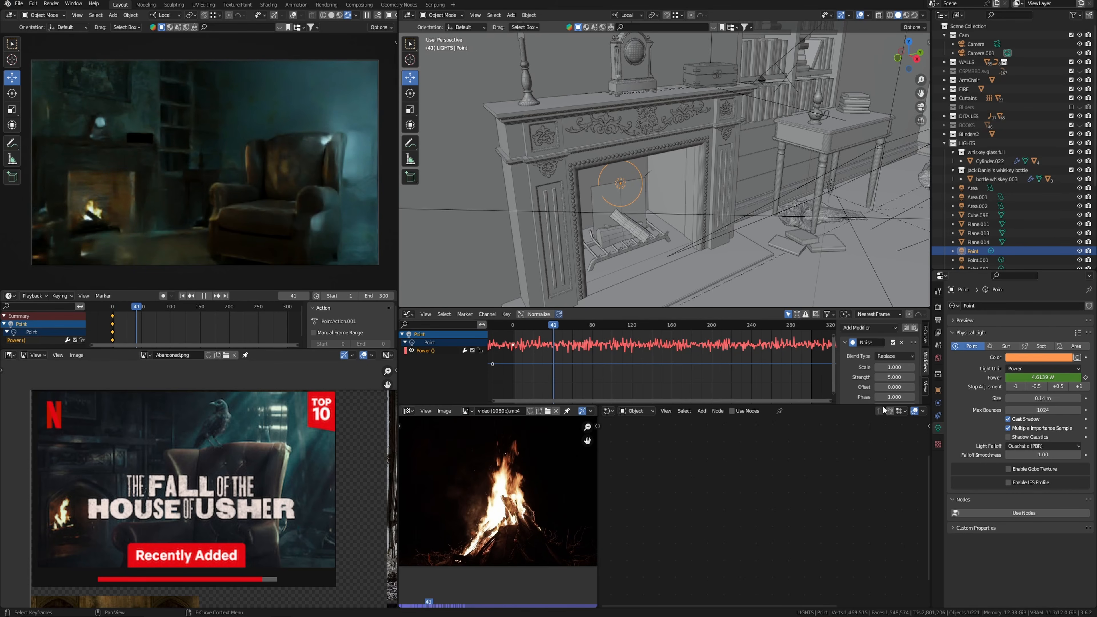
{"action": "key", "text": "space"}
{"action": "left_click", "coordinate": [895, 377]}
{"action": "key", "text": "Return"}
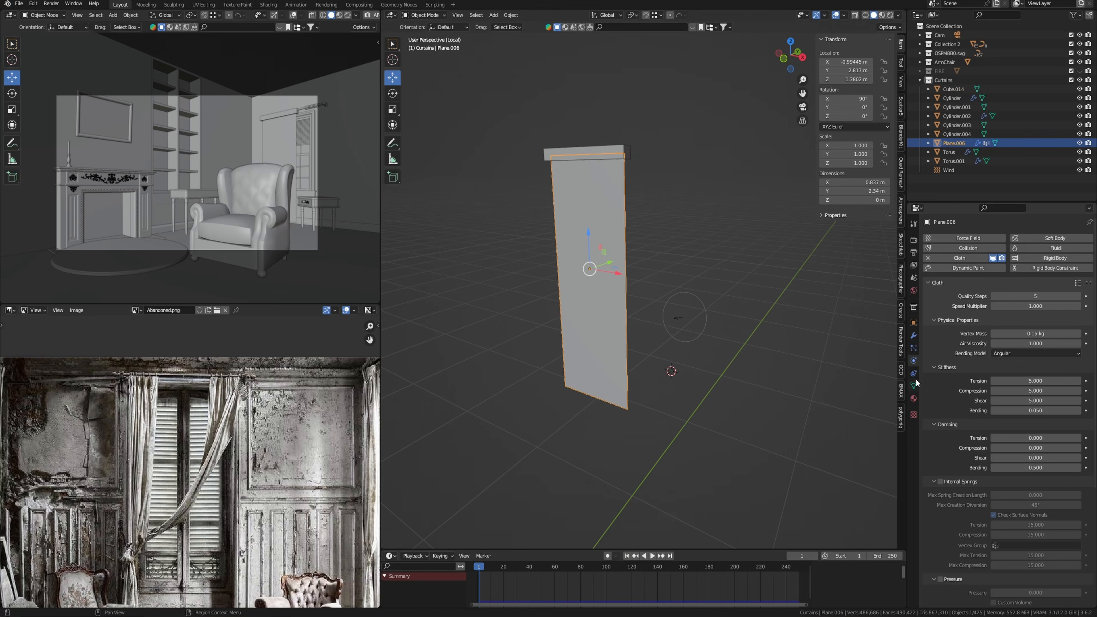
Add a Copy Scale constraint targeting Cube.014 to the curtain plane, and select the cube to apply its scale.
{"action": "left_click", "coordinate": [914, 373]}
{"action": "left_click", "coordinate": [989, 239]}
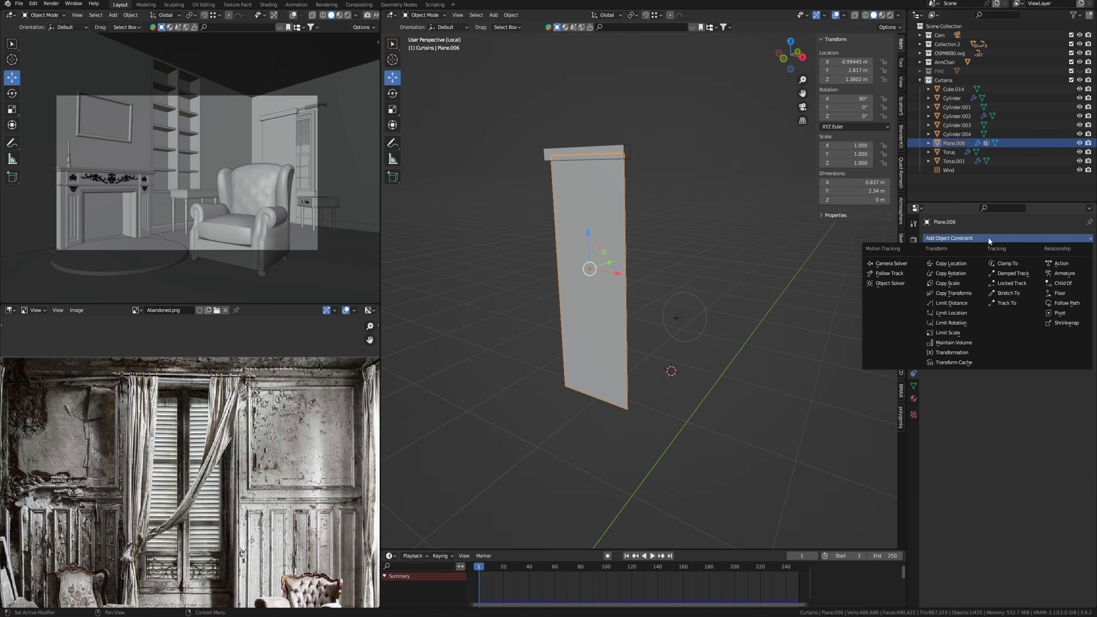
{"action": "left_click", "coordinate": [950, 284]}
{"action": "left_click", "coordinate": [1079, 268]}
{"action": "left_click", "coordinate": [612, 154]}
{"action": "left_click", "coordinate": [619, 155]}
{"action": "key", "text": "ctrl+a"}
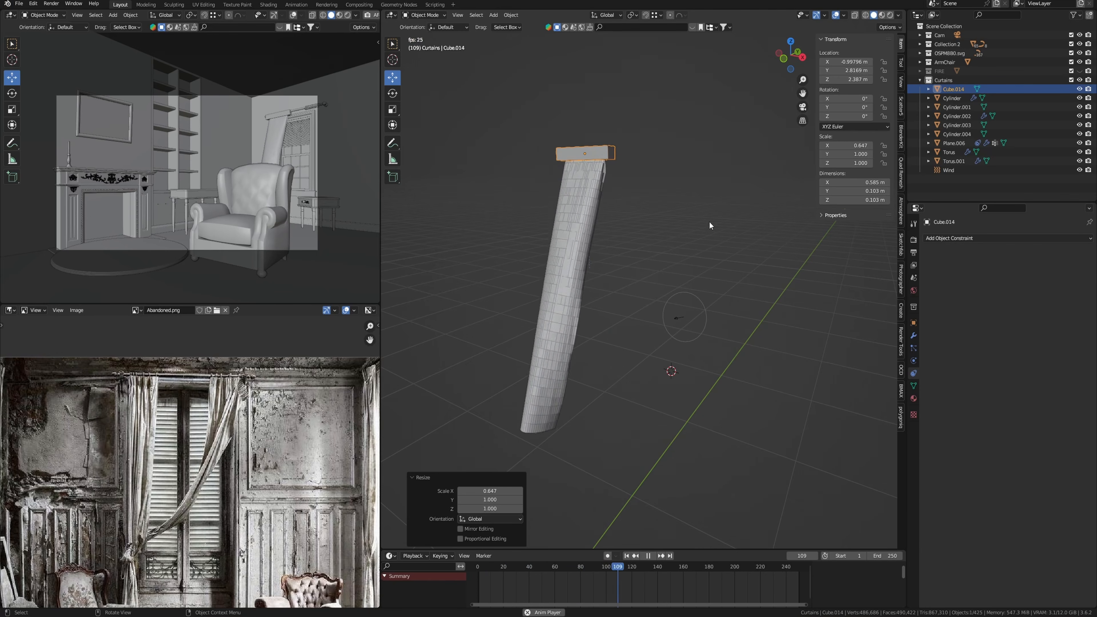
Stop the playback, widen Cube.014 along X to about 1.43 m, and apply its scale.
{"action": "key", "text": "Escape"}
{"action": "key", "text": "KP_Divide"}
{"action": "middle_click_drag", "start_coordinate": [670, 217], "coordinate": [616, 279], "text": "shift"}
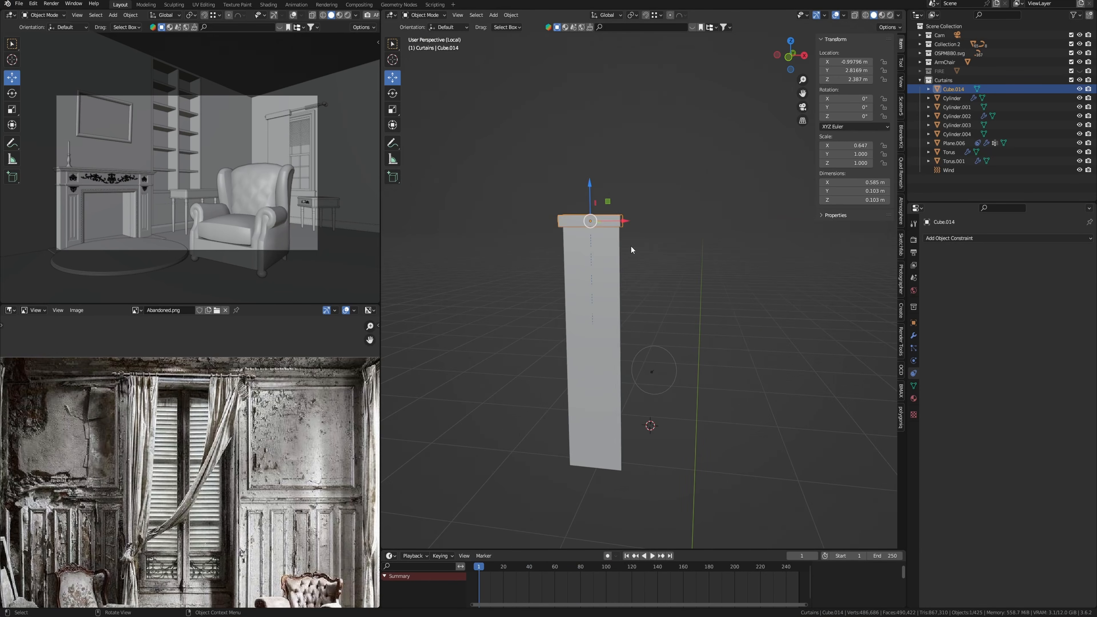
{"action": "key", "text": "s"}
{"action": "key", "text": "x"}
{"action": "left_click", "coordinate": [698, 253]}
{"action": "key", "text": "ctrl+a"}
{"action": "left_click", "coordinate": [668, 244]}
Try to widen the curtain plane along X while its Copy Scale constraint is active.
{"action": "left_click", "coordinate": [602, 270]}
{"action": "key", "text": "s"}
{"action": "key", "text": "x"}
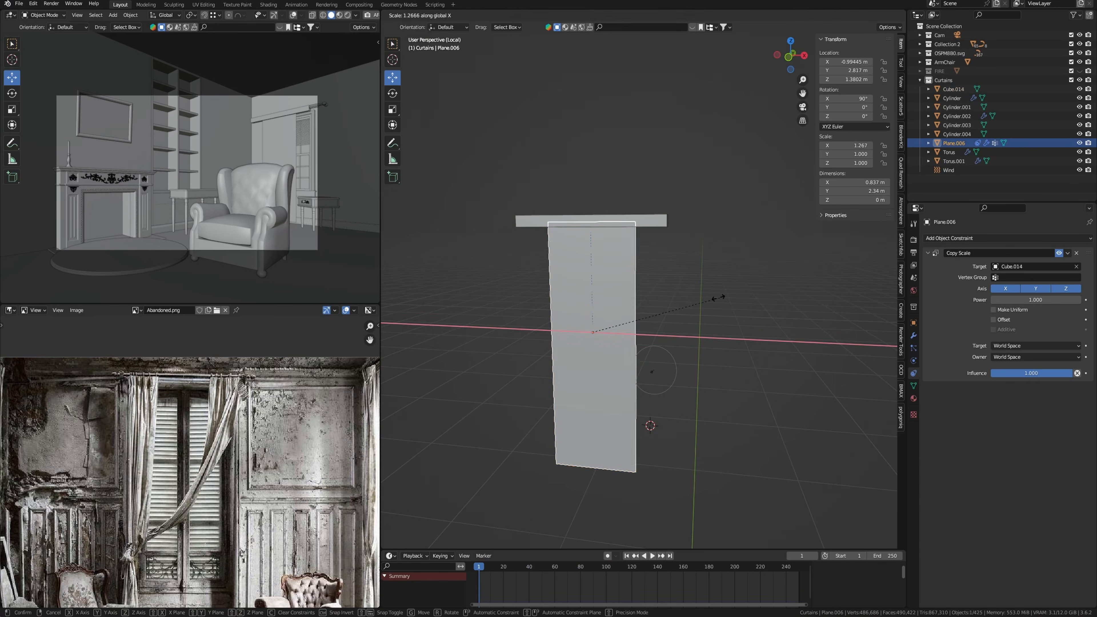
{"action": "left_click", "coordinate": [687, 294]}
{"action": "key", "text": "s"}
{"action": "left_click", "coordinate": [623, 298]}
{"action": "key", "text": "ctrl+z"}
{"action": "key", "text": "s"}
{"action": "key", "text": "x"}
{"action": "left_click", "coordinate": [807, 388]}
Remove the curtain's Copy Scale constraint, scale the plane along X to roughly the cube's width, and apply its scale.
{"action": "left_click", "coordinate": [1076, 253]}
{"action": "key", "text": "s"}
{"action": "key", "text": "x"}
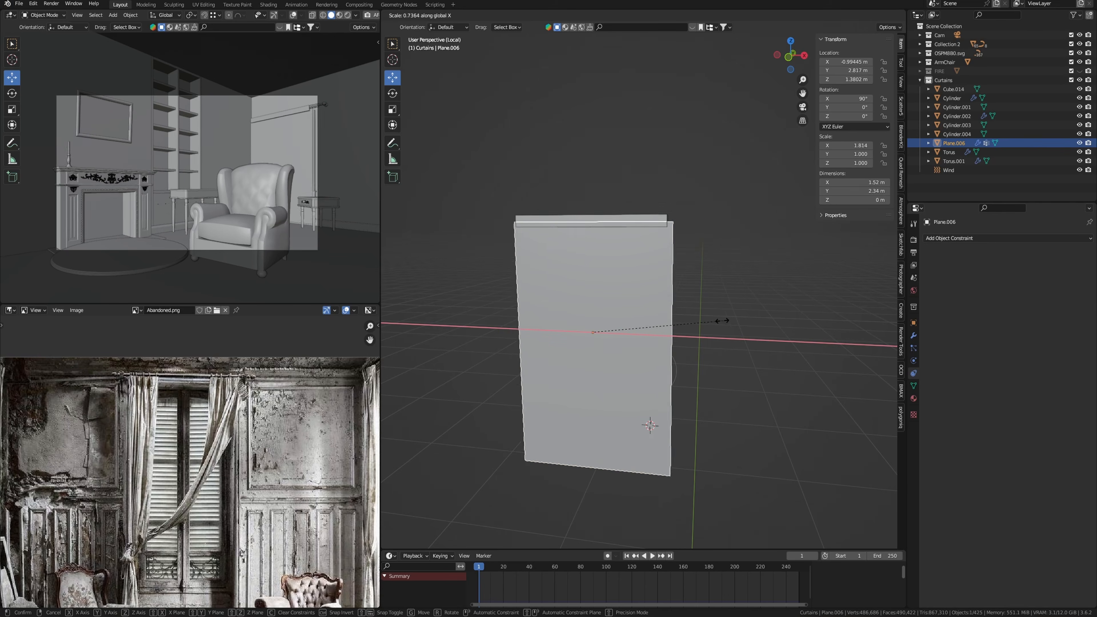
{"action": "left_click", "coordinate": [712, 324]}
{"action": "key", "text": "ctrl+a"}
{"action": "left_click", "coordinate": [711, 323]}
Give the widened curtain plane a new Copy Scale constraint with Cube.014 as its target.
{"action": "left_click", "coordinate": [1061, 237]}
{"action": "left_click", "coordinate": [946, 279]}
{"action": "left_click", "coordinate": [1078, 267]}
{"action": "left_click", "coordinate": [646, 222]}
Run the cloth simulation and scale Cube.014 along X to about 0.4 to gather the curtain into folds.
{"action": "left_click", "coordinate": [646, 222]}
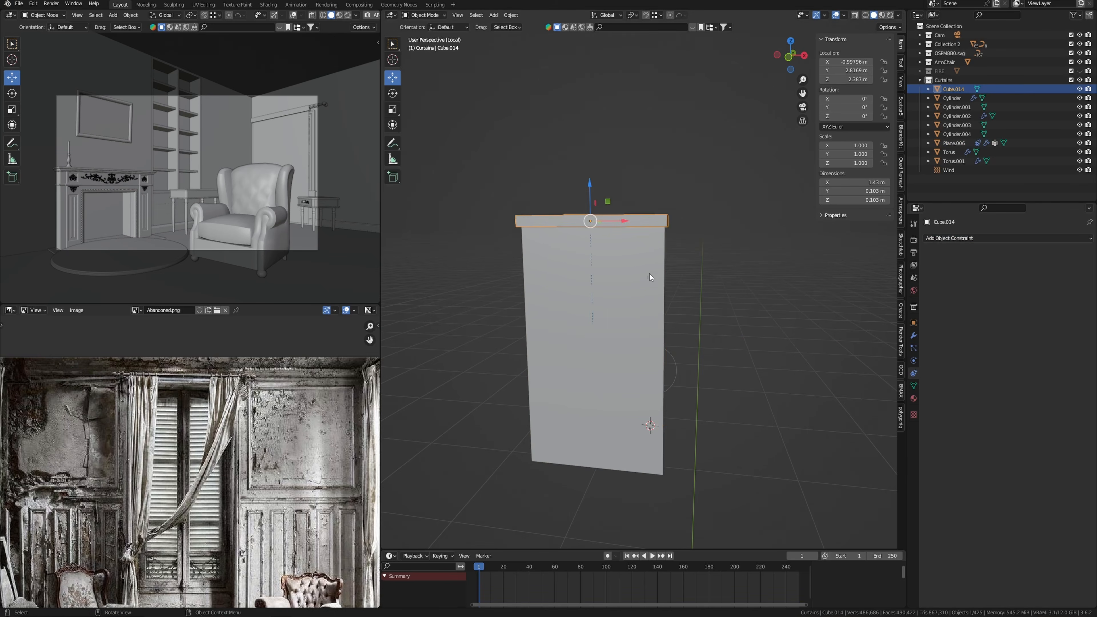
{"action": "key", "text": "space"}
{"action": "key", "text": "s"}
{"action": "key", "text": "x"}
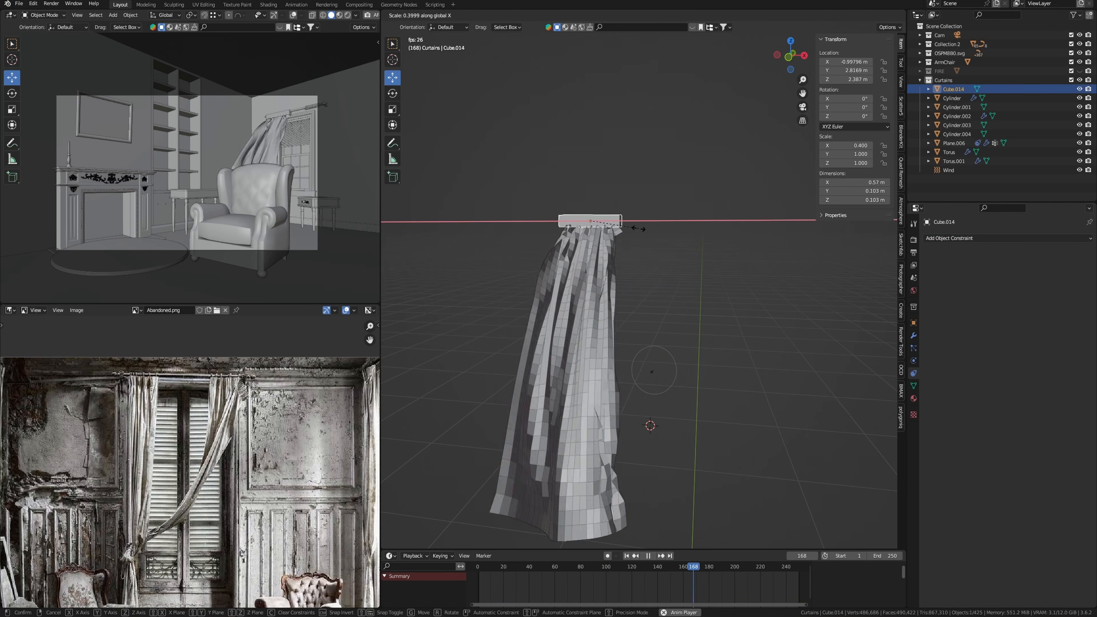
{"action": "left_click", "coordinate": [644, 232]}
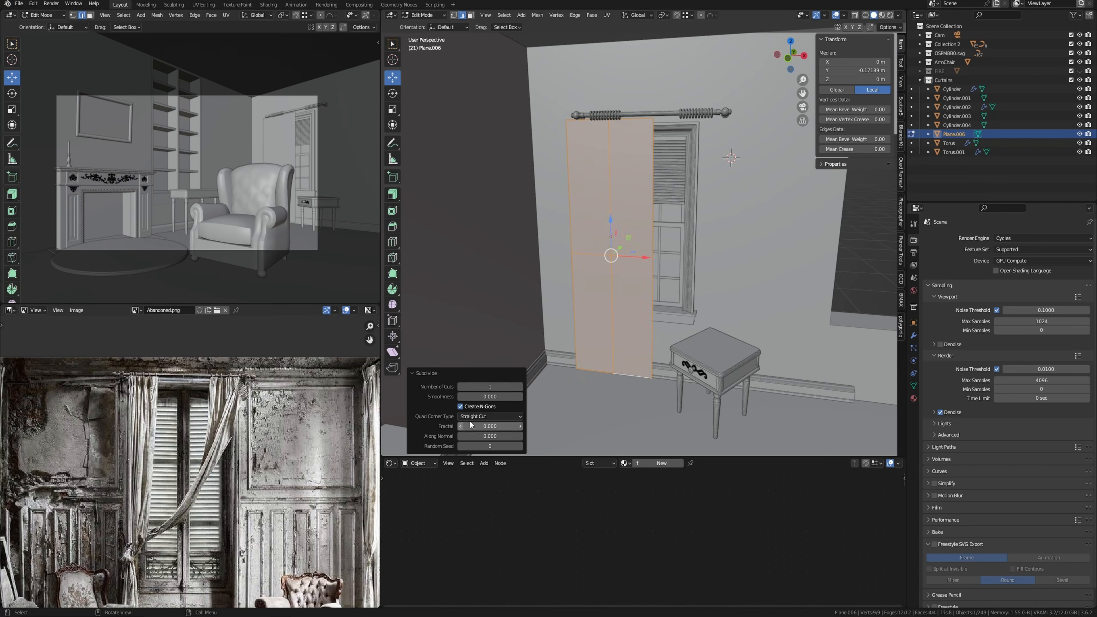
Subdivide the curtain plane with 30 cuts and return to Object Mode.
{"action": "left_click", "coordinate": [501, 389]}
{"action": "type", "text": "30"}
{"action": "key", "text": "Return"}
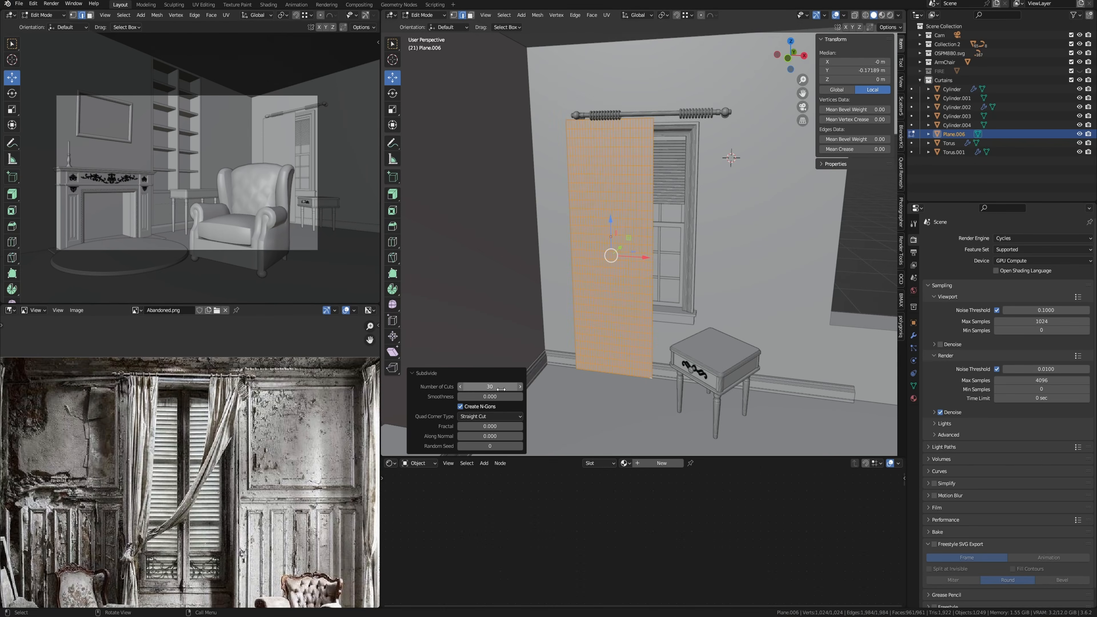
{"action": "scroll", "coordinate": [616, 98], "scroll_direction": "up", "scroll_amount": 3}
{"action": "key", "text": "Tab"}
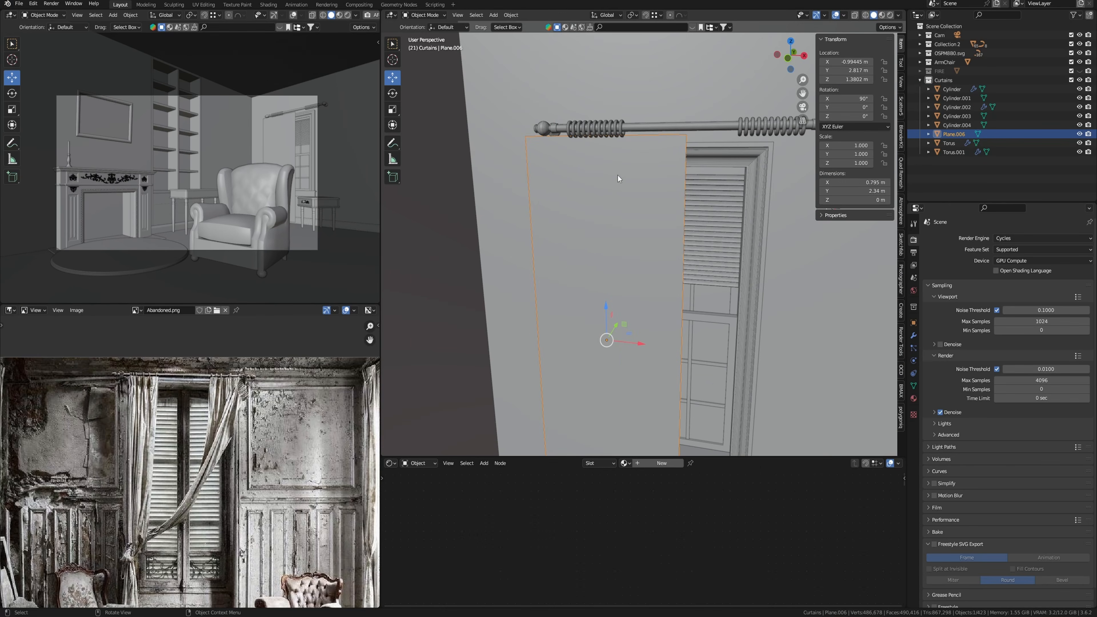
Select vertices along the curtain plane's top edge in front view and create a vertex group for them.
{"action": "key", "text": "Tab"}
{"action": "key", "text": "1"}
{"action": "left_click_drag", "start_coordinate": [507, 131], "coordinate": [538, 144]}
{"action": "scroll", "coordinate": [538, 144], "scroll_direction": "up", "scroll_amount": 2}
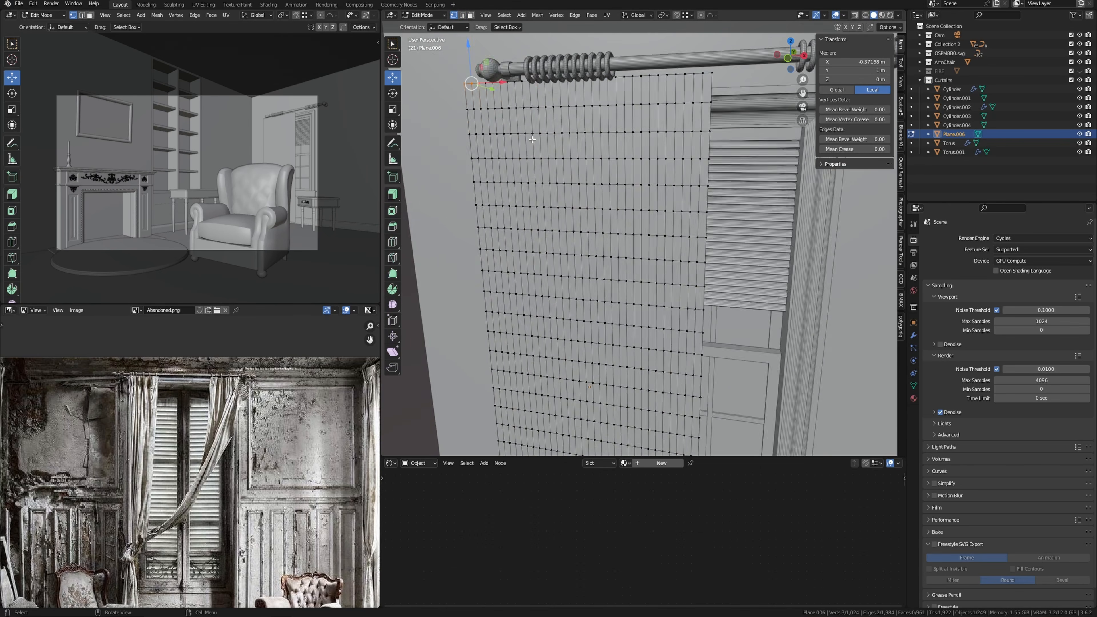
{"action": "middle_click_drag", "start_coordinate": [518, 130], "coordinate": [601, 175], "text": "shift"}
{"action": "key", "text": "KP_1"}
{"action": "left_click_drag", "start_coordinate": [595, 116], "coordinate": [619, 135], "text": "shift"}
{"action": "key", "text": "w"}
{"action": "left_click_drag", "start_coordinate": [548, 111], "coordinate": [652, 132]}
{"action": "middle_click_drag", "start_coordinate": [676, 118], "coordinate": [555, 130], "text": "shift"}
{"action": "left_click_drag", "start_coordinate": [555, 130], "coordinate": [659, 142], "text": "shift"}
{"action": "left_click", "coordinate": [914, 385]}
{"action": "left_click", "coordinate": [1086, 266]}
{"action": "scroll", "coordinate": [713, 251], "scroll_direction": "down", "scroll_amount": 1}
{"action": "key", "text": "Tab"}
{"action": "scroll", "coordinate": [713, 250], "scroll_direction": "down", "scroll_amount": 1}
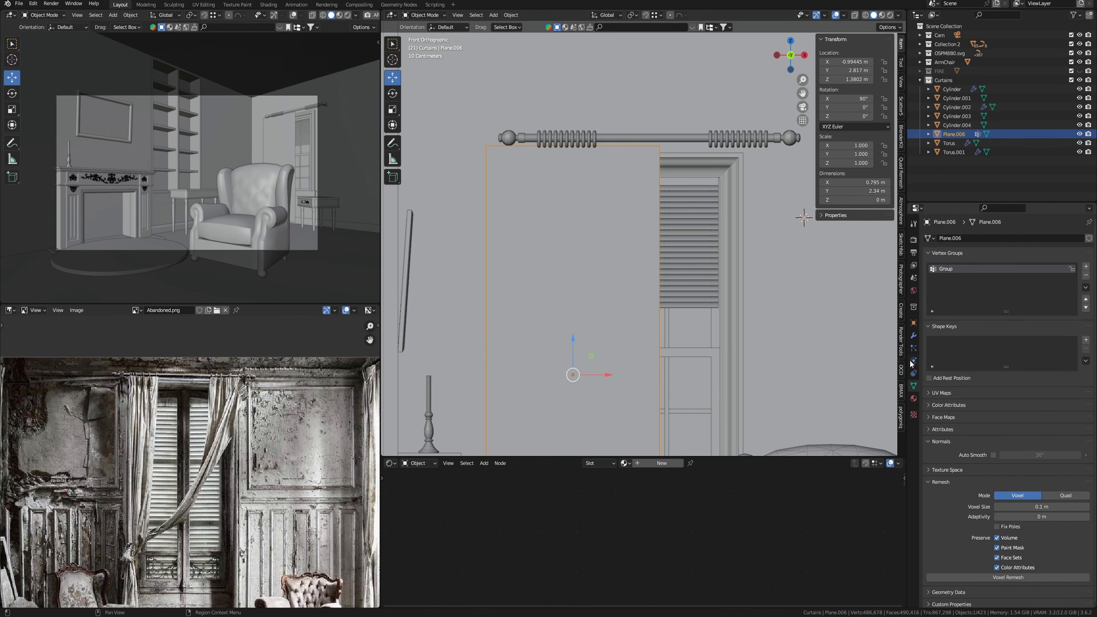
Enable cloth physics on the curtain plane.
{"action": "left_click", "coordinate": [913, 361]}
{"action": "left_click", "coordinate": [959, 257]}
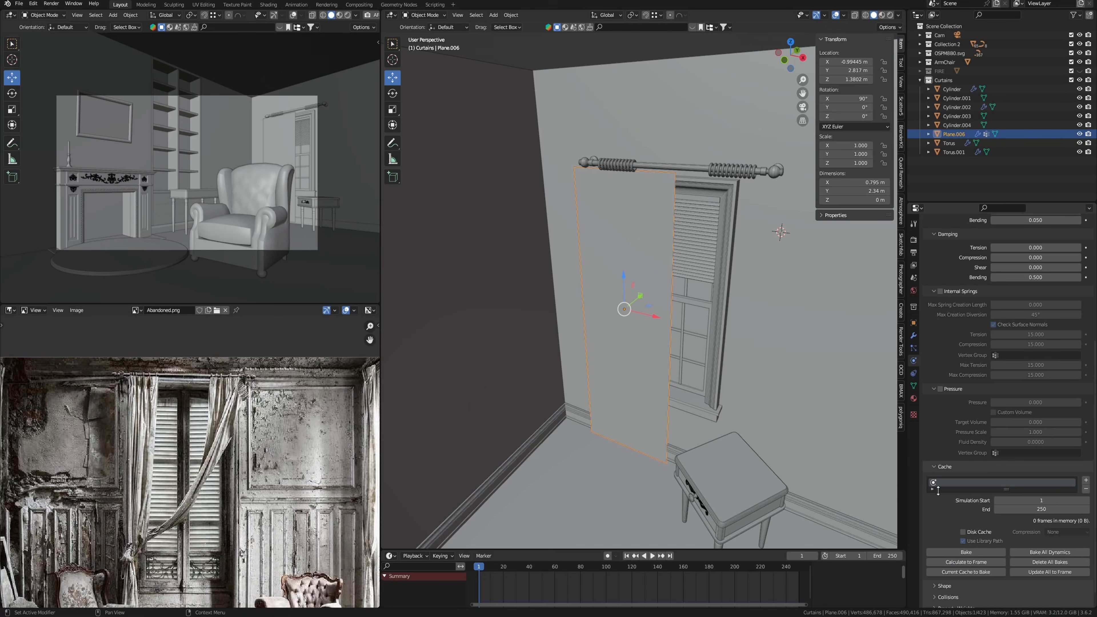
Choose the pin group for the curtain plane in the cloth Shape settings.
{"action": "scroll", "coordinate": [1036, 497], "scroll_direction": "down", "scroll_amount": 8}
{"action": "left_click", "coordinate": [1028, 528]}
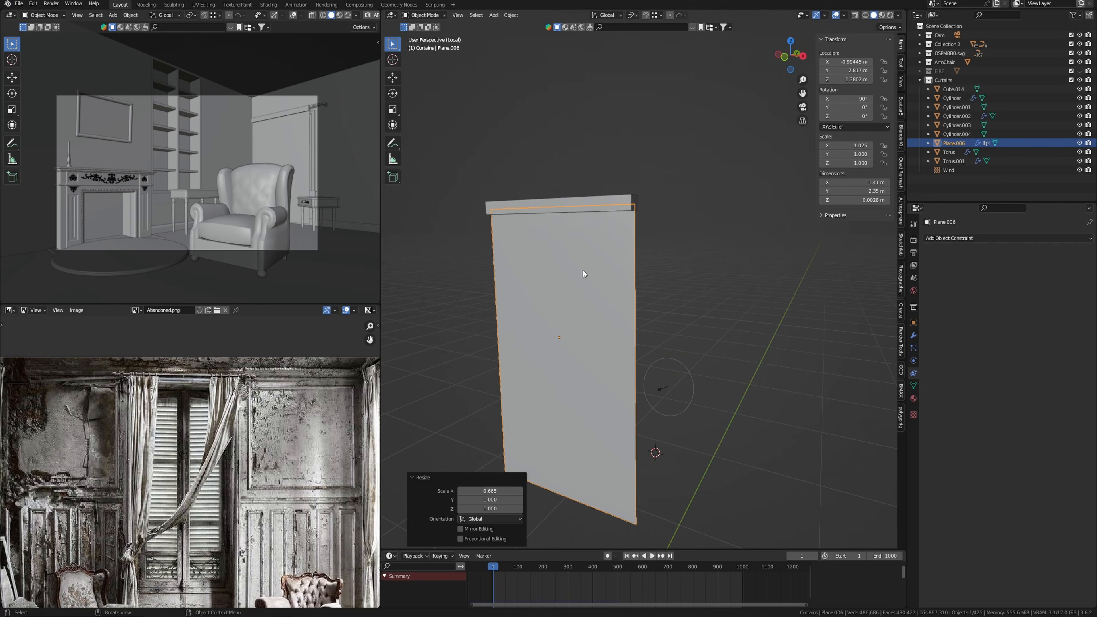
Run the cloth simulation and scale Cube.014 along X to about 0.5, gathering the curtain below it.
{"action": "left_click", "coordinate": [570, 200]}
{"action": "key", "text": "space"}
{"action": "key", "text": "s"}
{"action": "key", "text": "x"}
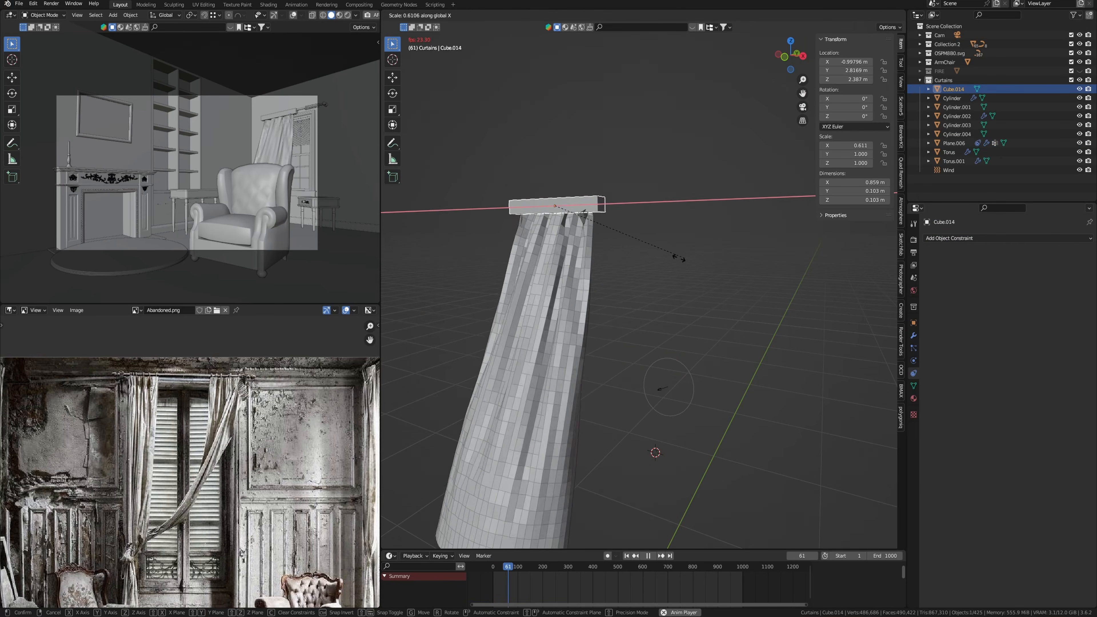
{"action": "left_click", "coordinate": [690, 262]}
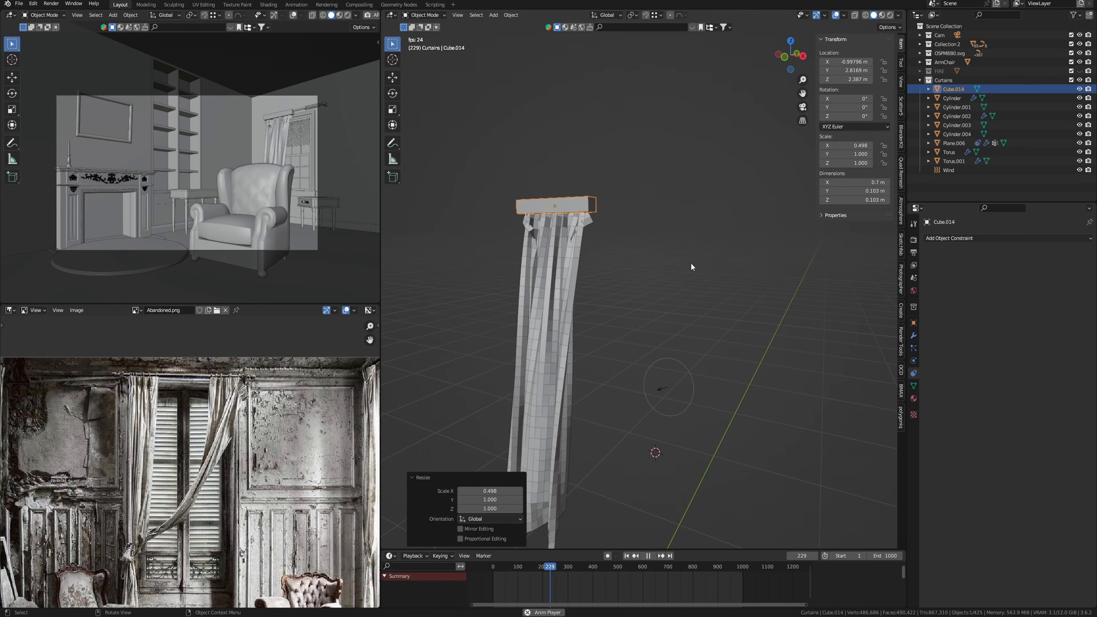
{"action": "key", "text": "space"}
Replay the cloth simulation from the first frame to check how the curtains move.
{"action": "key", "text": "shift+Left"}
{"action": "key", "text": "space"}
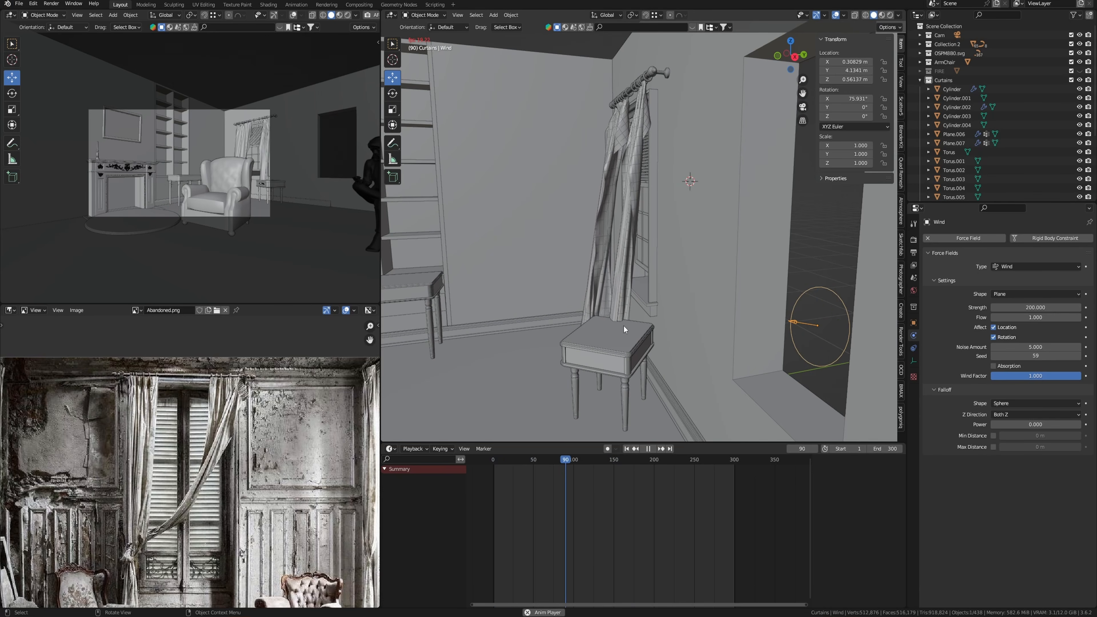
{"action": "key", "text": "Escape"}
{"action": "key", "text": "space"}
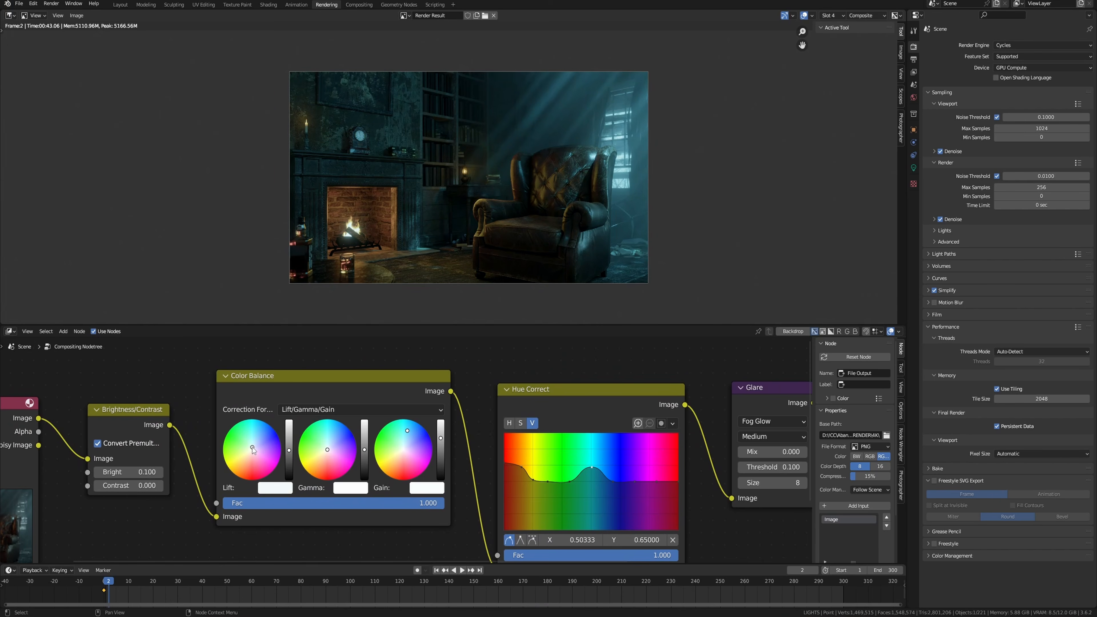
Fine-tune the Lift colour of the Color Balance node by a slight amount.
{"action": "left_click_drag", "start_coordinate": [253, 450], "coordinate": [252, 451]}
{"action": "left_click_drag", "start_coordinate": [253, 450], "coordinate": [253, 452]}
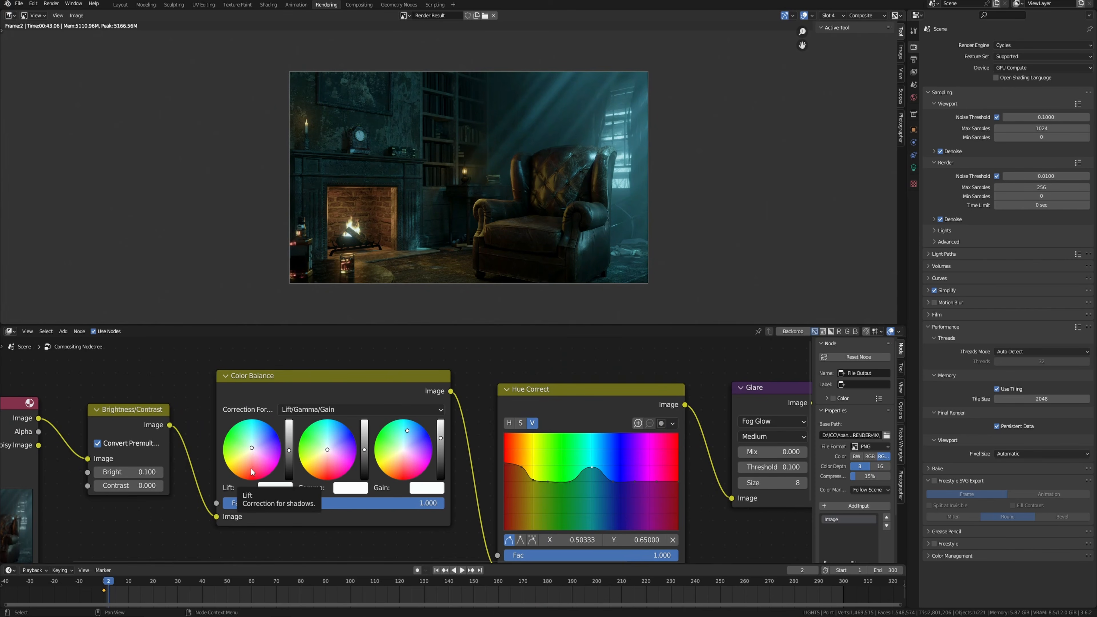
Duplicate the File Output node and place the copy directly below the original.
{"action": "middle_click_drag", "start_coordinate": [655, 483], "coordinate": [362, 501]}
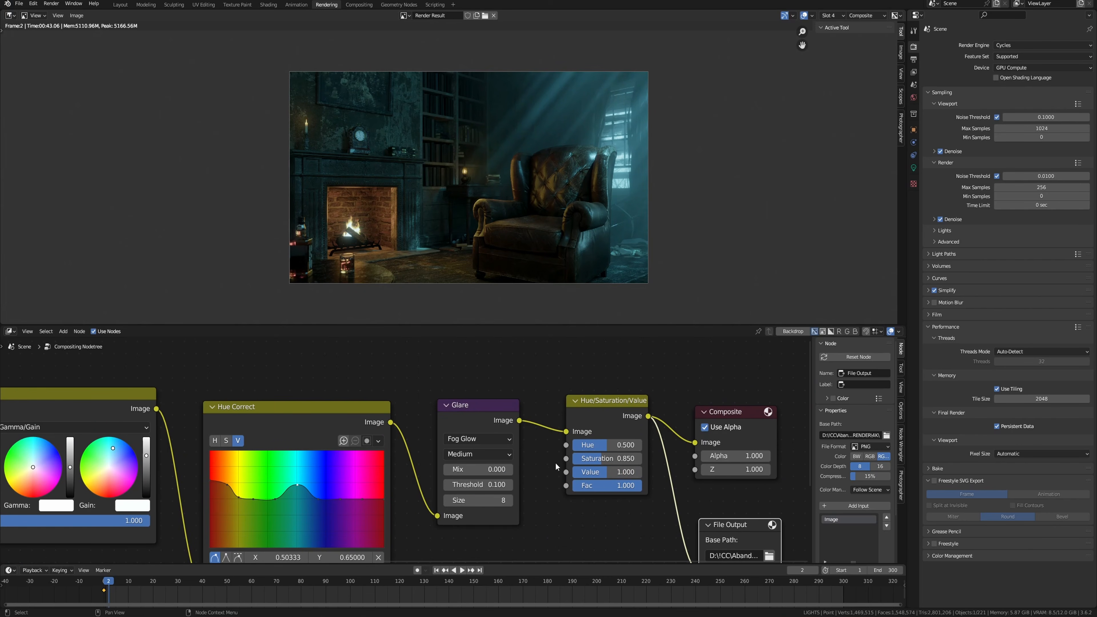
{"action": "middle_click_drag", "start_coordinate": [556, 468], "coordinate": [582, 474], "text": "ctrl"}
{"action": "key", "text": "shift+d"}
{"action": "left_click", "coordinate": [632, 522]}
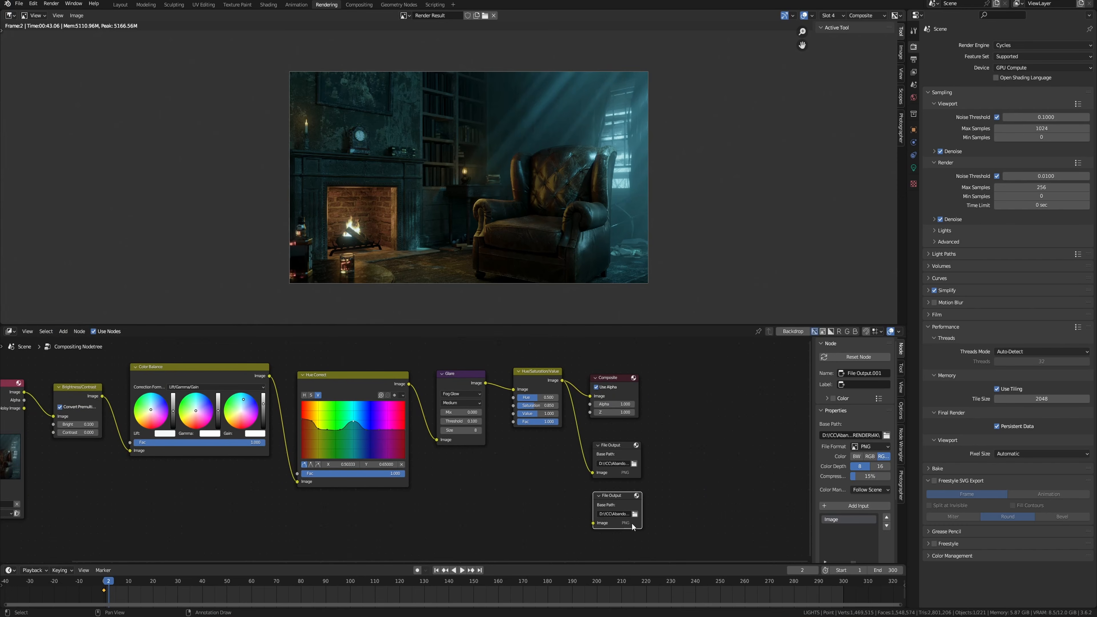
Set the duplicated File Output node's base path to the 4K-no-effects folder inside RENDER.
{"action": "left_click", "coordinate": [635, 514]}
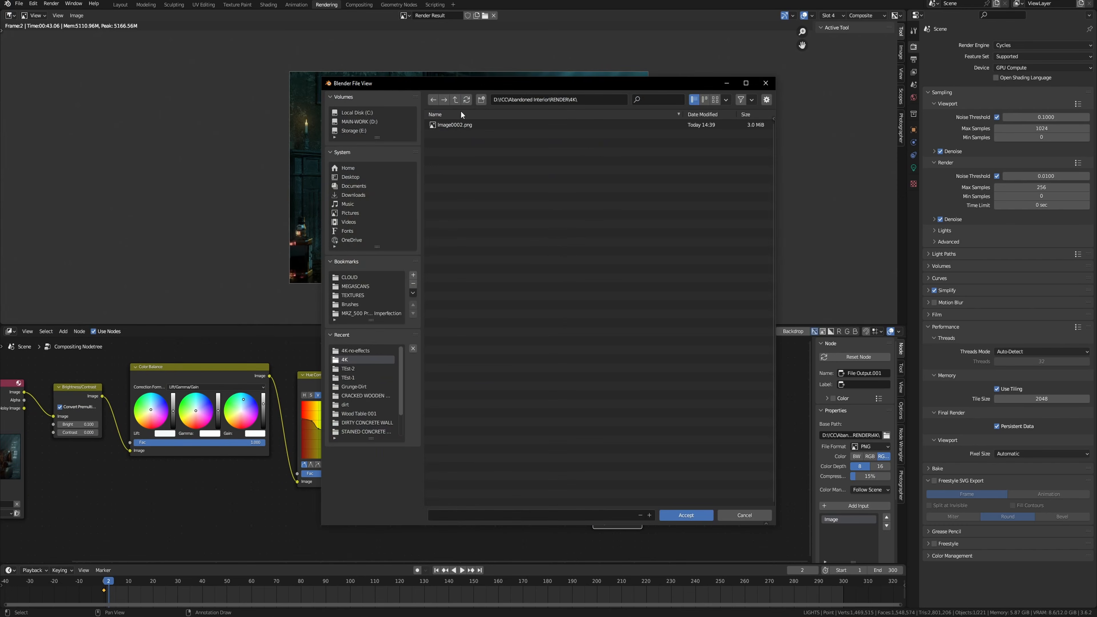
{"action": "left_click", "coordinate": [456, 100]}
{"action": "double_click", "coordinate": [461, 134]}
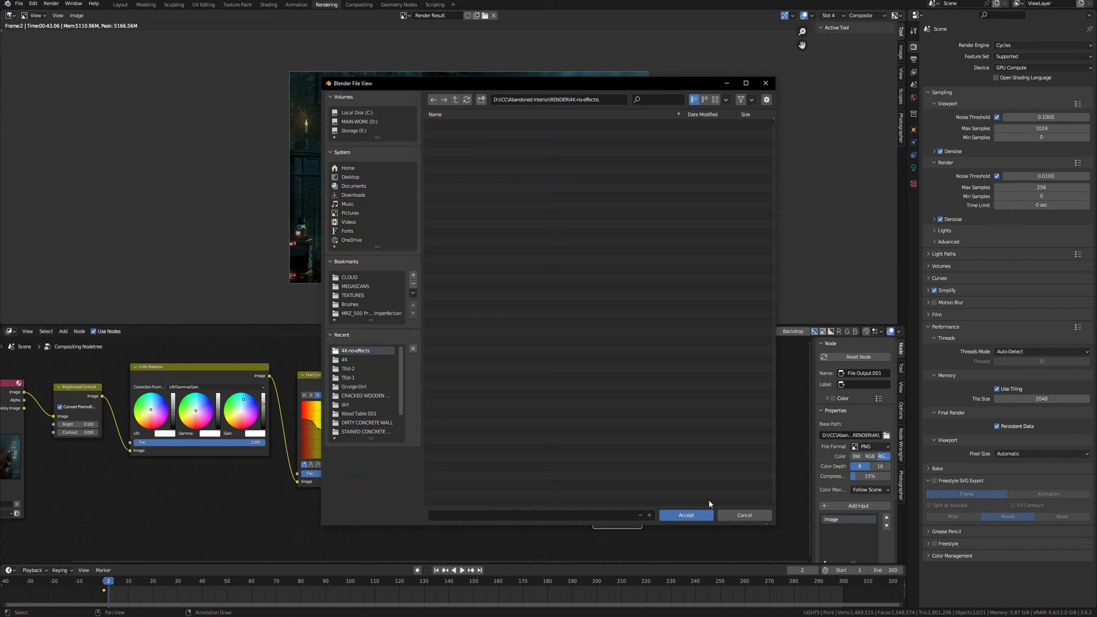
{"action": "left_click", "coordinate": [677, 517]}
Connect the Render Layers Image output to the duplicated File Output and reroute the link beneath the effect nodes.
{"action": "scroll", "coordinate": [172, 422], "scroll_direction": "down", "scroll_amount": 2}
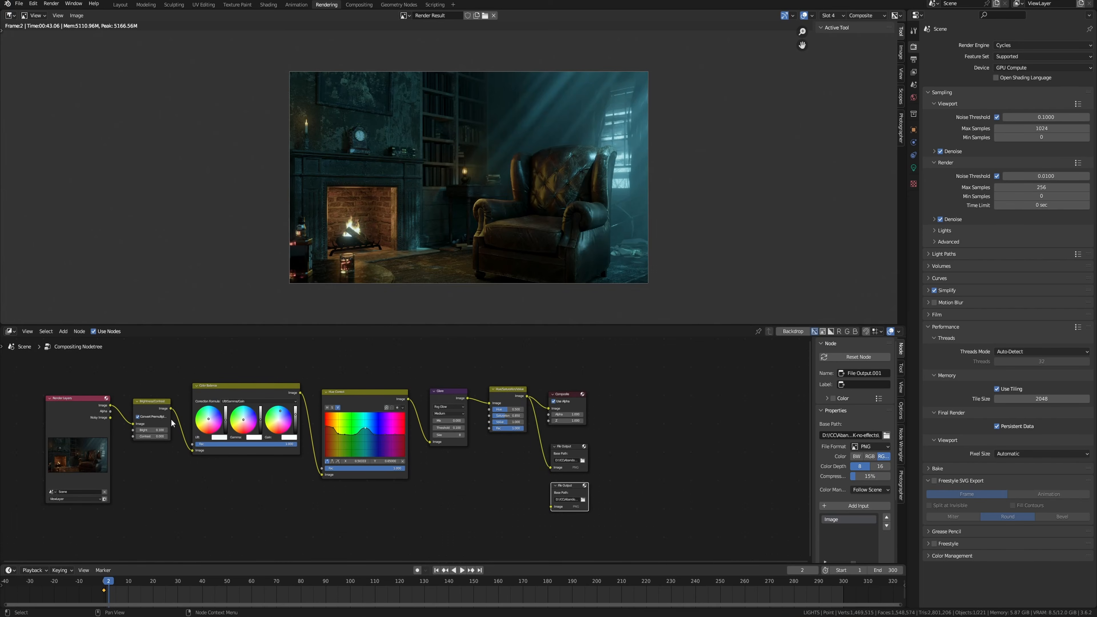
{"action": "left_click_drag", "start_coordinate": [112, 406], "coordinate": [551, 506]}
{"action": "right_click_drag", "start_coordinate": [459, 474], "coordinate": [438, 507], "text": "shift"}
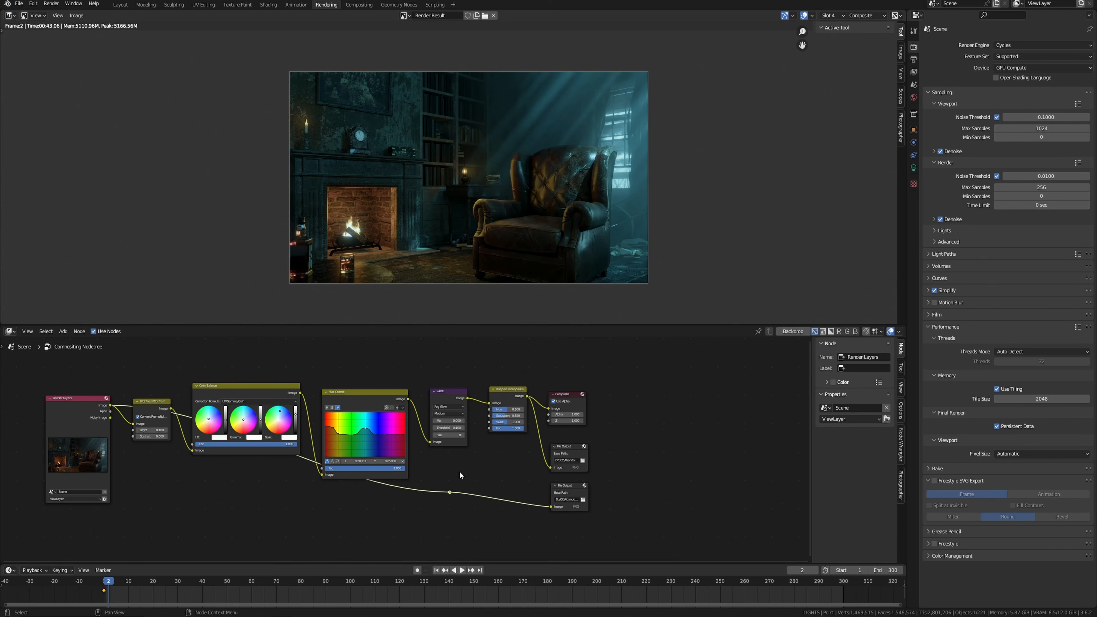
{"action": "key", "text": "g"}
{"action": "left_click", "coordinate": [121, 481]}
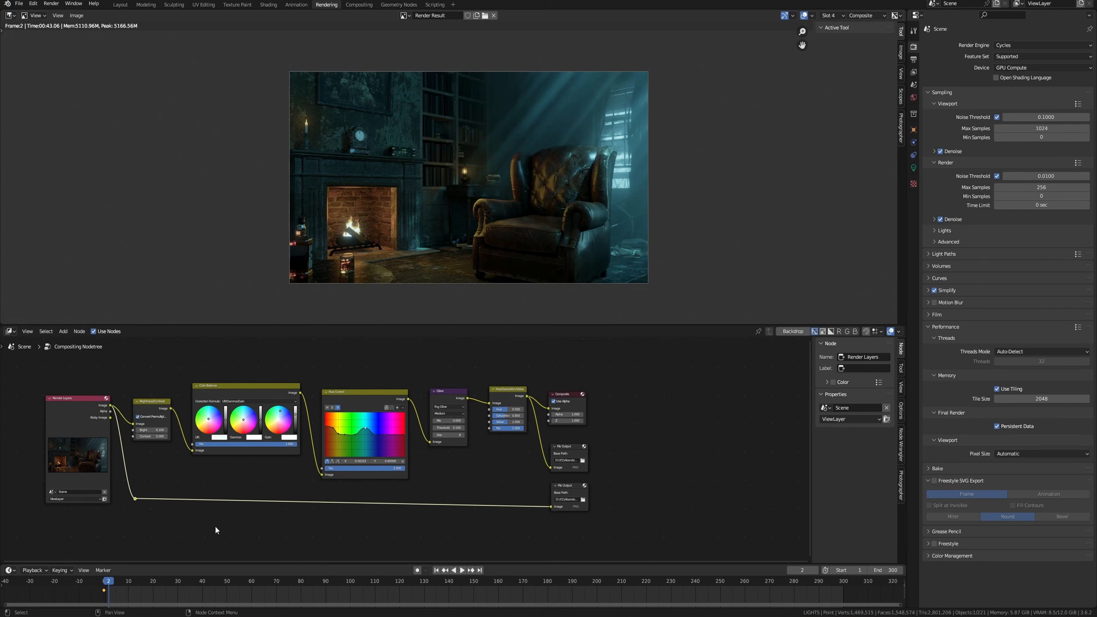
Compare the base paths of the two File Output nodes.
{"action": "left_click", "coordinate": [583, 489]}
{"action": "middle_click_drag", "start_coordinate": [581, 485], "coordinate": [600, 473]}
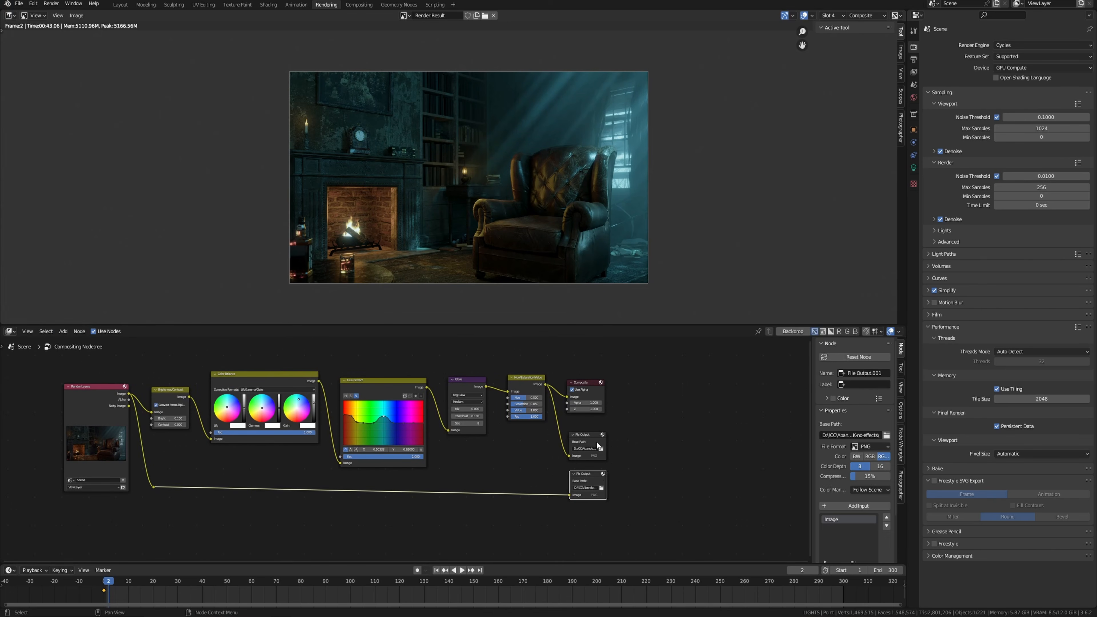
{"action": "left_click", "coordinate": [597, 440]}
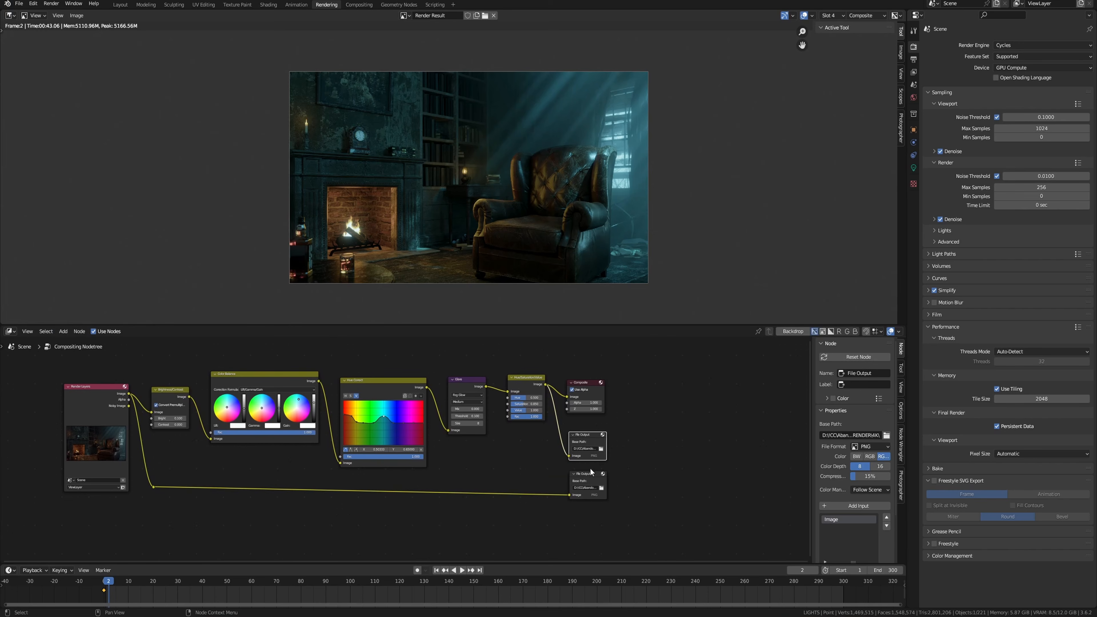
{"action": "left_click", "coordinate": [595, 476]}
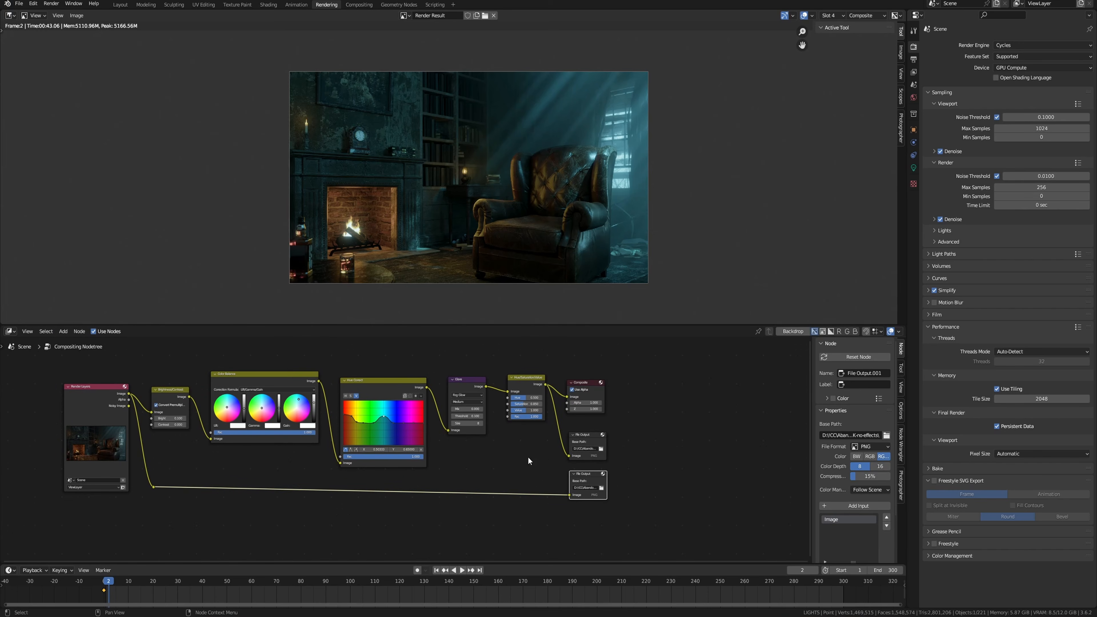
{"action": "middle_click_drag", "start_coordinate": [527, 456], "coordinate": [605, 458]}
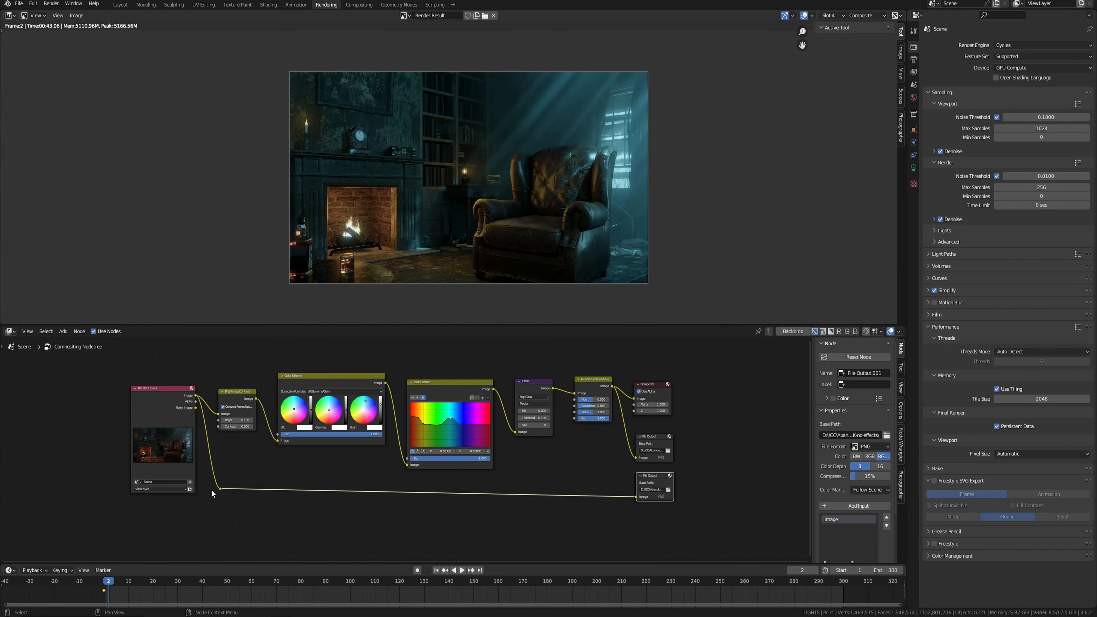
Move the reroute point slightly lower to straighten the link to the second File Output.
{"action": "left_click", "coordinate": [222, 490]}
{"action": "key", "text": "g"}
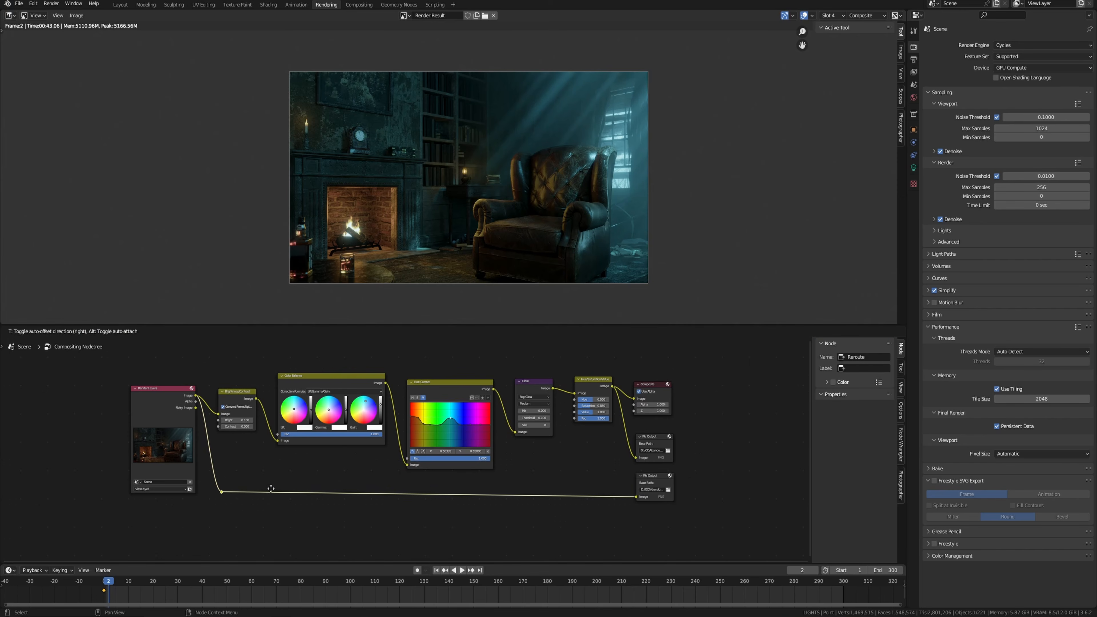
{"action": "left_click", "coordinate": [270, 490]}
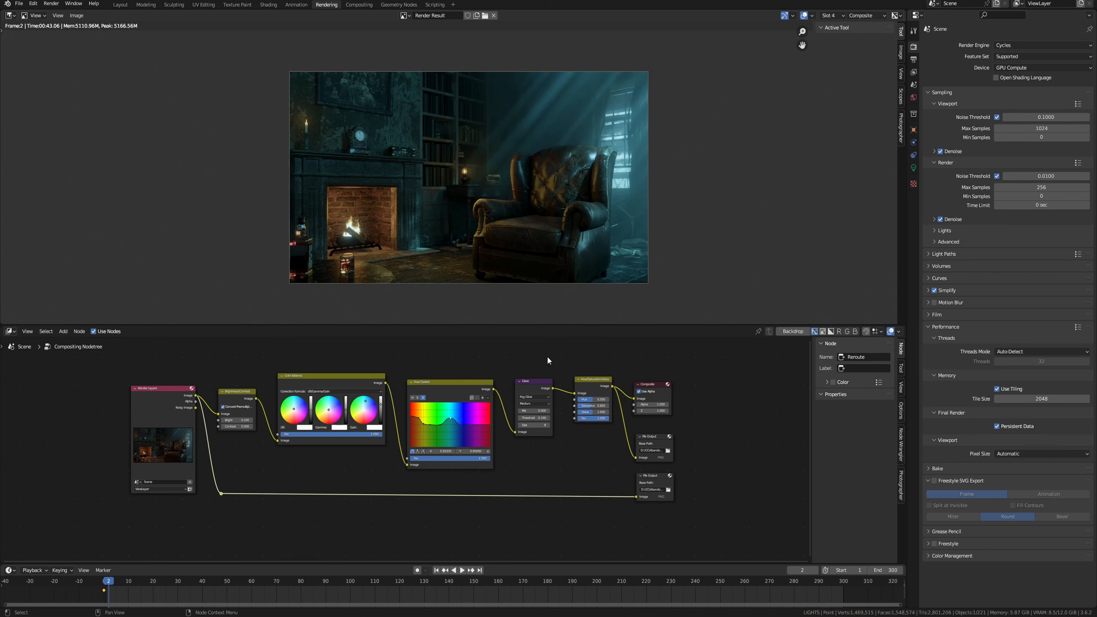
{"action": "middle_click_drag", "start_coordinate": [509, 470], "coordinate": [497, 467]}
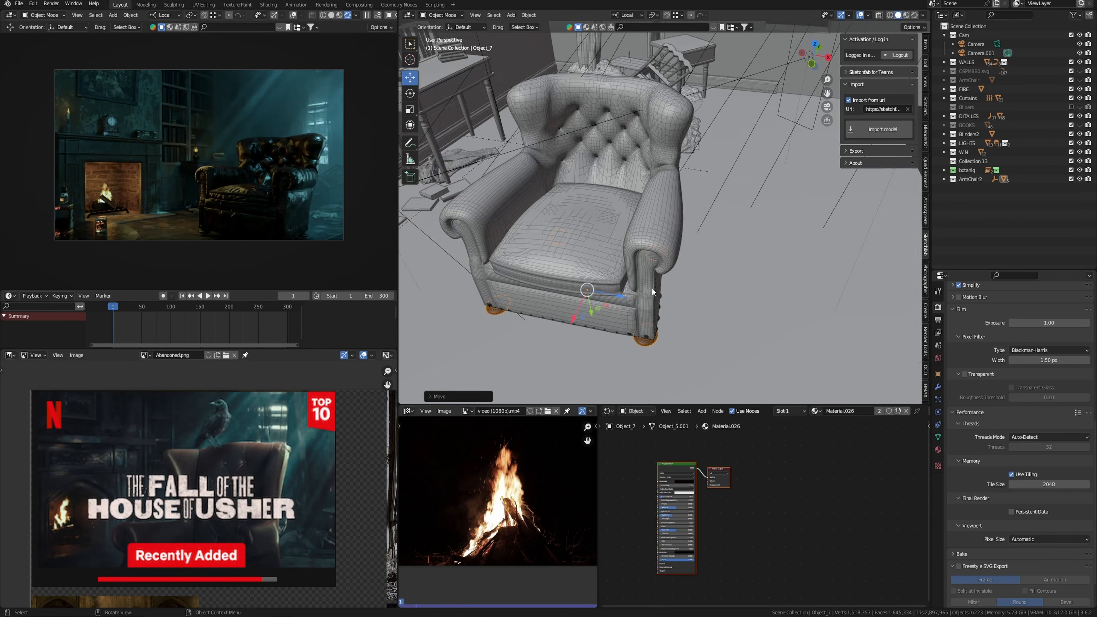
Move the armchair's feet along Y and rotate them about -1.7 degrees around their local Y axis.
{"action": "middle_click_drag", "start_coordinate": [653, 292], "coordinate": [579, 255]}
{"action": "scroll", "coordinate": [560, 258], "scroll_direction": "up", "scroll_amount": 6}
{"action": "key", "text": "g"}
{"action": "key", "text": "y"}
{"action": "left_click", "coordinate": [557, 260]}
{"action": "key", "text": "r"}
{"action": "key", "text": "y"}
{"action": "key", "text": "y"}
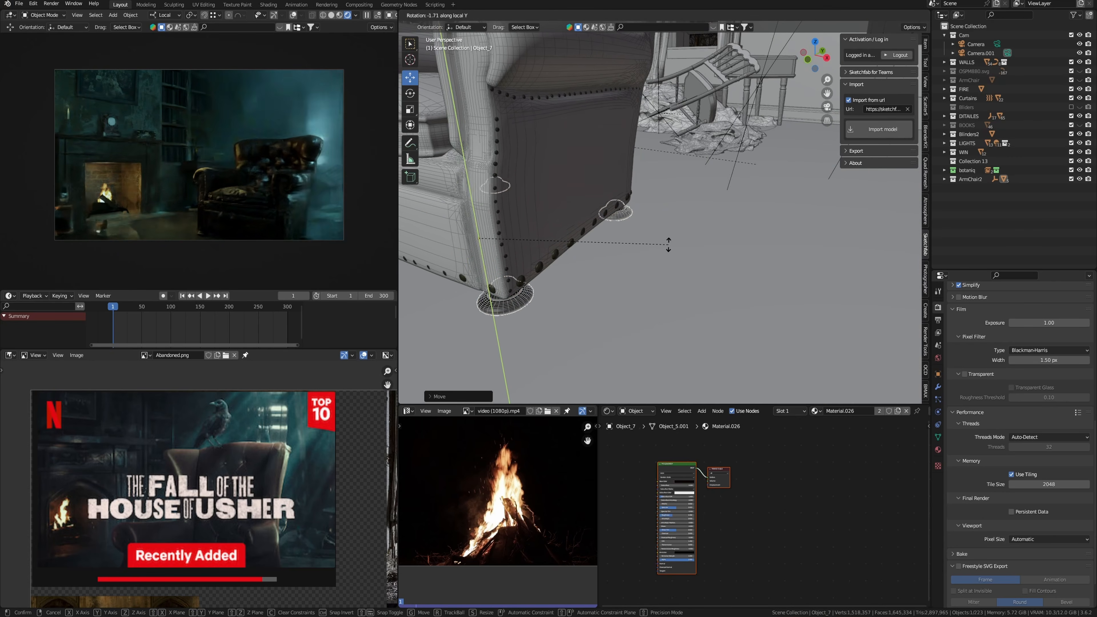
{"action": "left_click", "coordinate": [669, 244]}
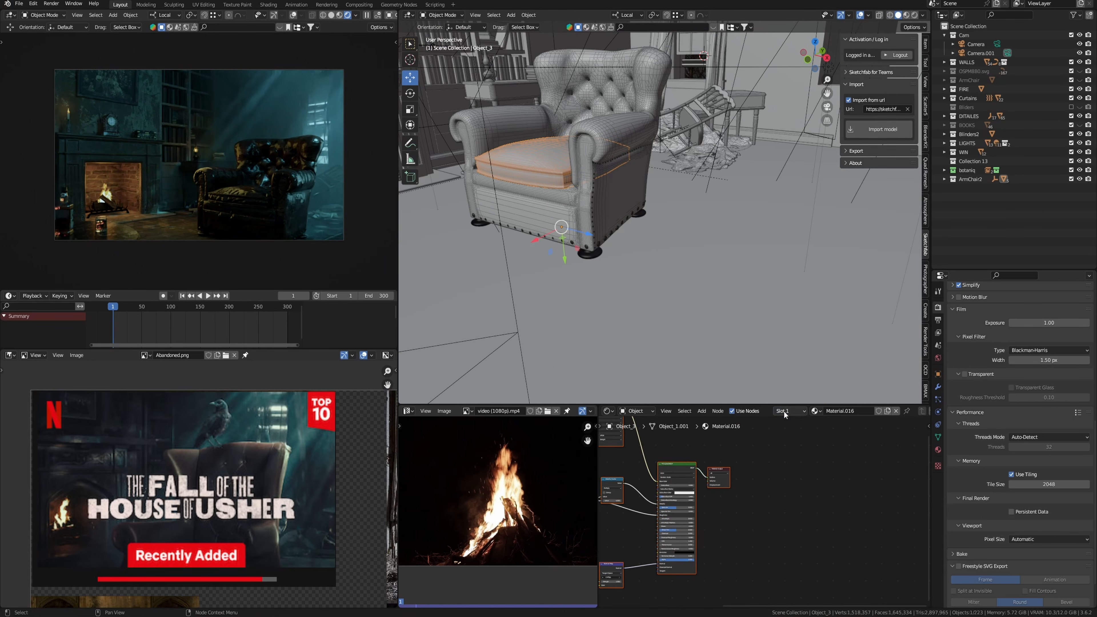
Open the layer selection for the render result.
{"action": "scroll", "coordinate": [735, 497], "scroll_direction": "up", "scroll_amount": 5}
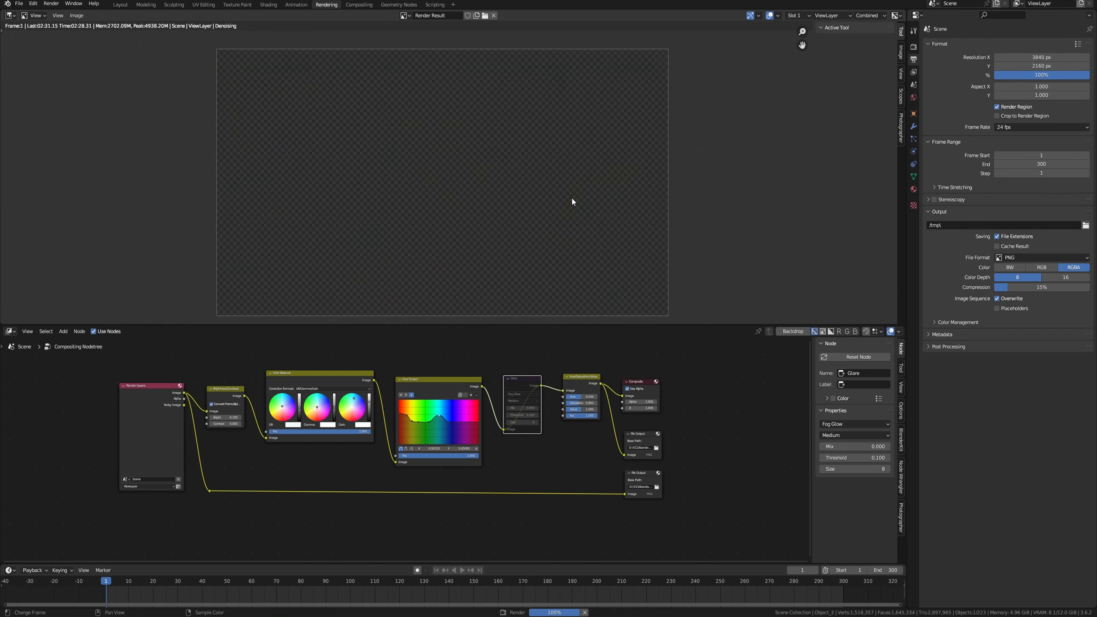
{"action": "left_click", "coordinate": [831, 15]}
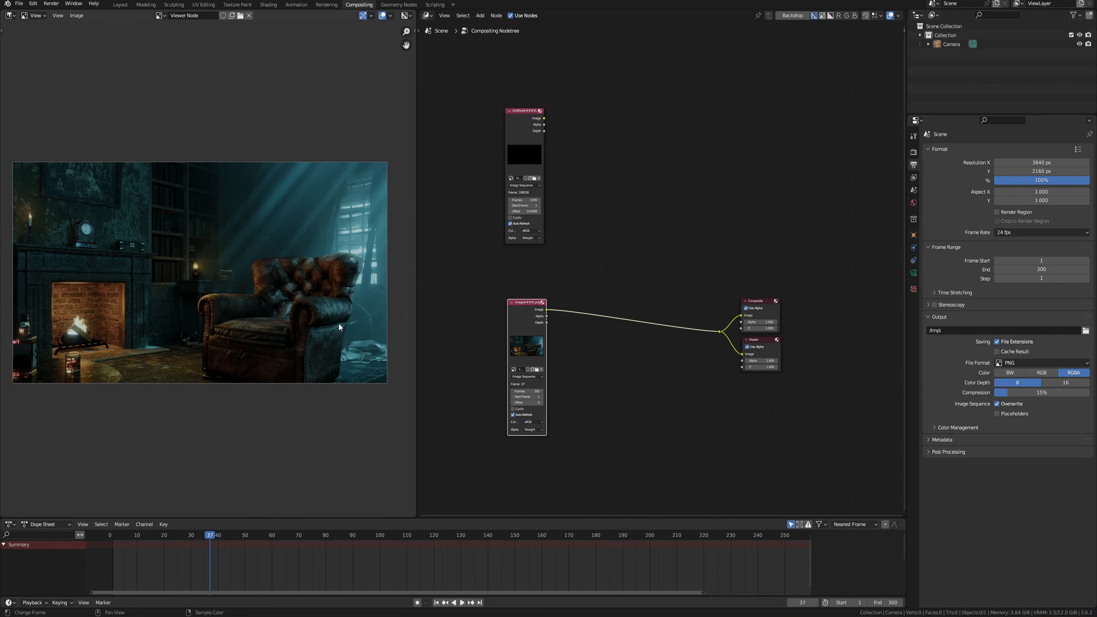
Go to frame 88, connect the room image sequence to the Composite and Viewer nodes, and tidy both sequence nodes.
{"action": "middle_click_drag", "start_coordinate": [331, 328], "coordinate": [337, 331]}
{"action": "left_click_drag", "start_coordinate": [538, 320], "coordinate": [544, 307]}
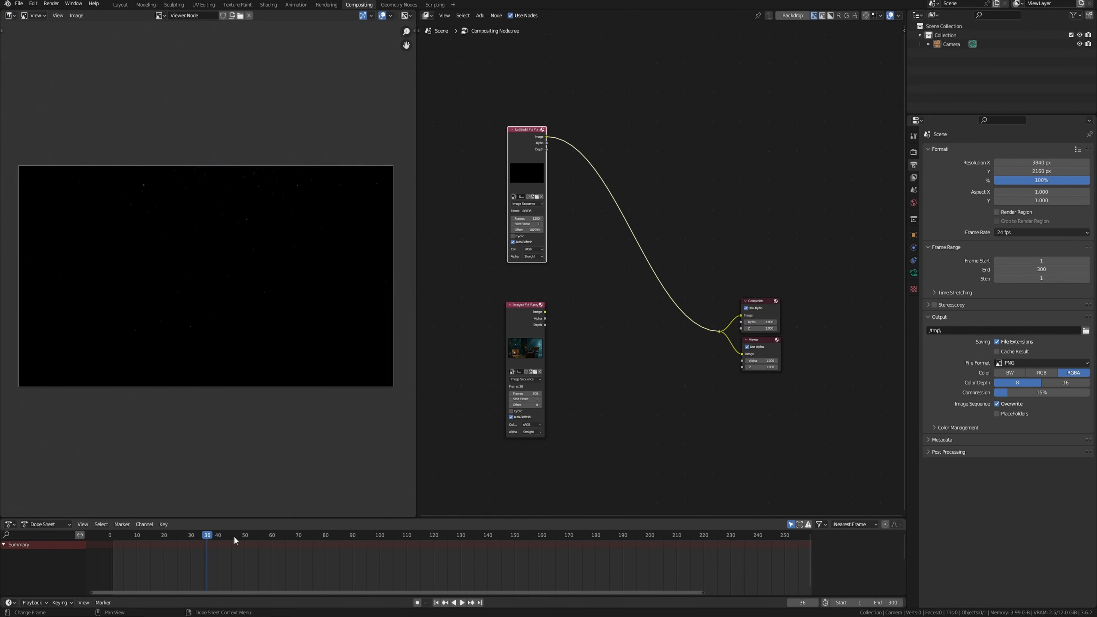
{"action": "left_click", "coordinate": [232, 538]}
{"action": "left_click_drag", "start_coordinate": [546, 312], "coordinate": [720, 332]}
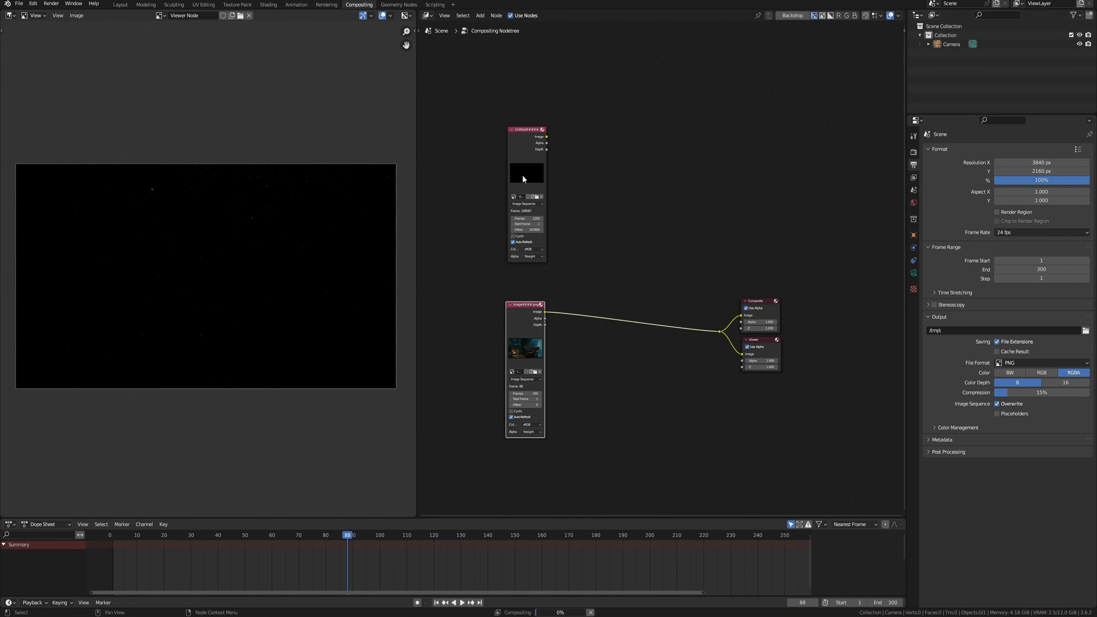
{"action": "left_click_drag", "start_coordinate": [520, 178], "coordinate": [514, 181]}
{"action": "left_click_drag", "start_coordinate": [537, 330], "coordinate": [536, 319]}
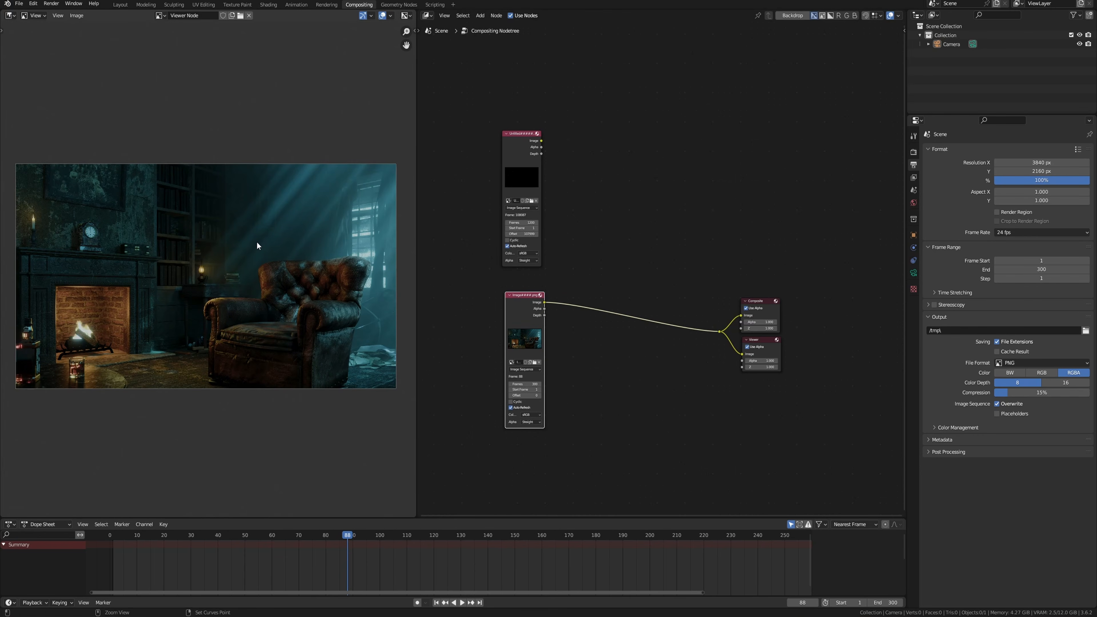
Create a new mask over the maximized Viewer Node image in Mask mode.
{"action": "key", "text": "ctrl+space"}
{"action": "middle_click_drag", "start_coordinate": [566, 274], "coordinate": [608, 150], "text": "ctrl"}
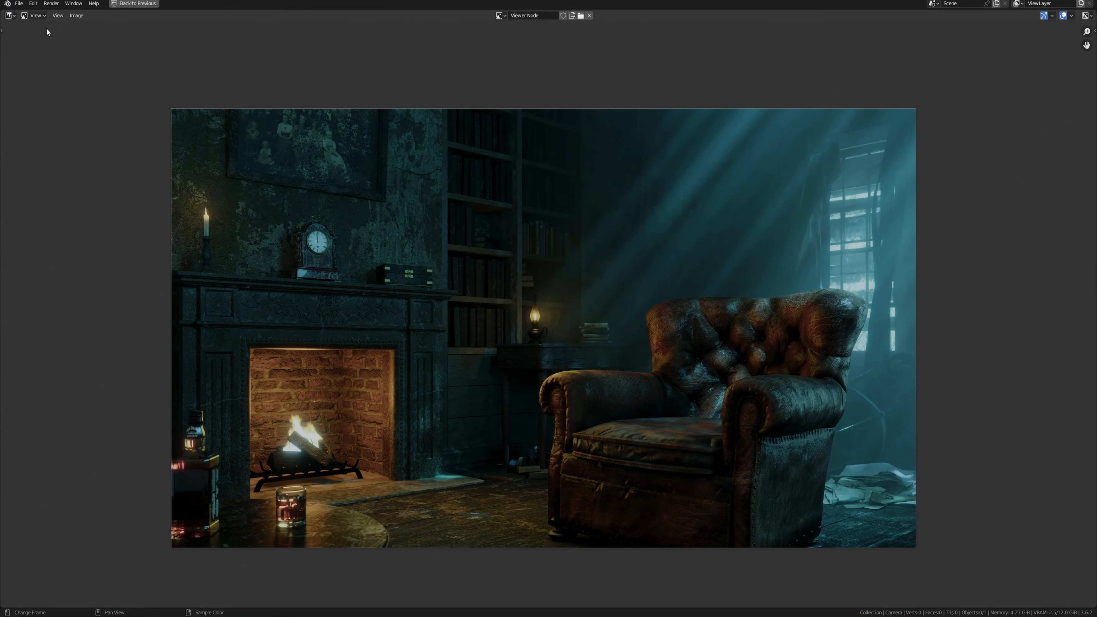
{"action": "left_click", "coordinate": [38, 16]}
{"action": "left_click", "coordinate": [45, 47]}
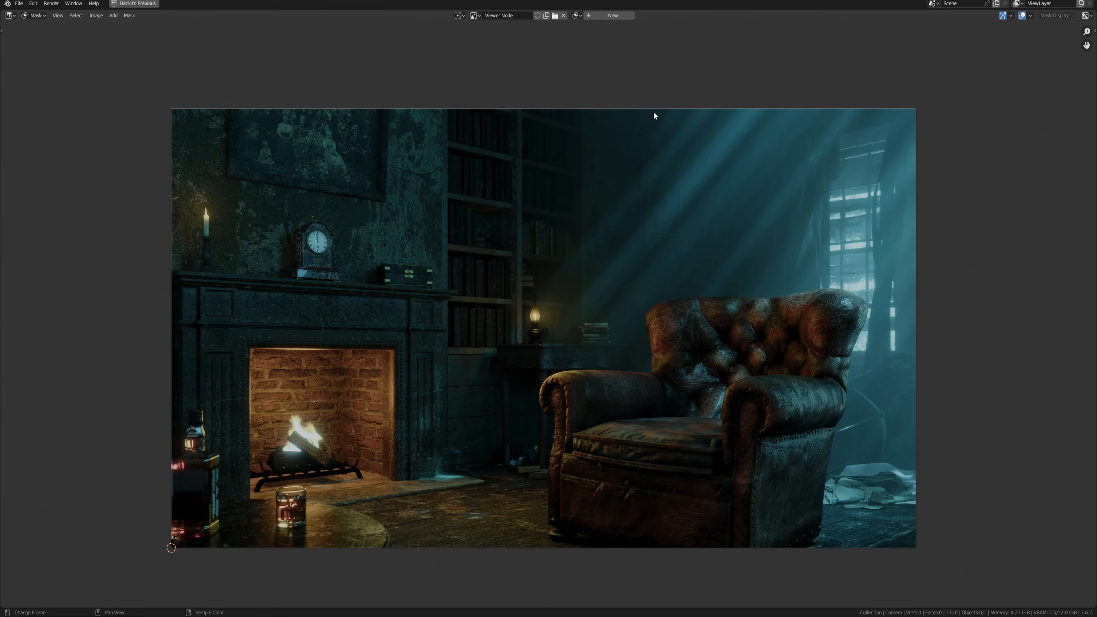
{"action": "left_click", "coordinate": [609, 15]}
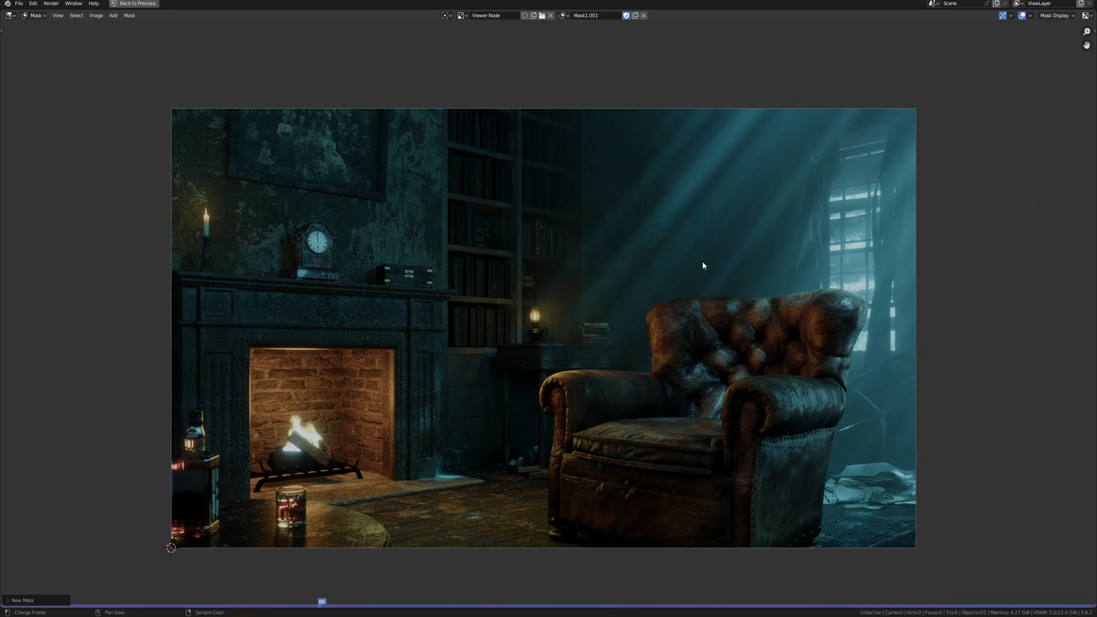
Add a square mask shape and place it on the wall beside the bookshelf.
{"action": "left_click", "coordinate": [129, 16]}
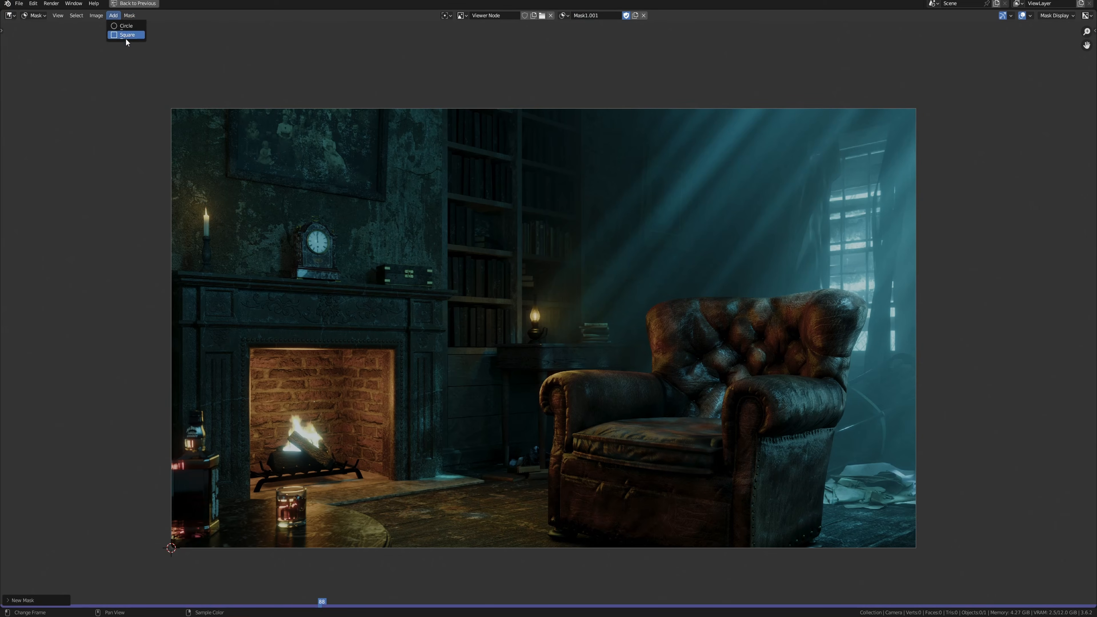
{"action": "left_click", "coordinate": [126, 35]}
{"action": "key", "text": "g"}
{"action": "left_click", "coordinate": [743, 173]}
Stretch the square mask along X and narrow it along Y into a long, thin strip.
{"action": "key", "text": "s"}
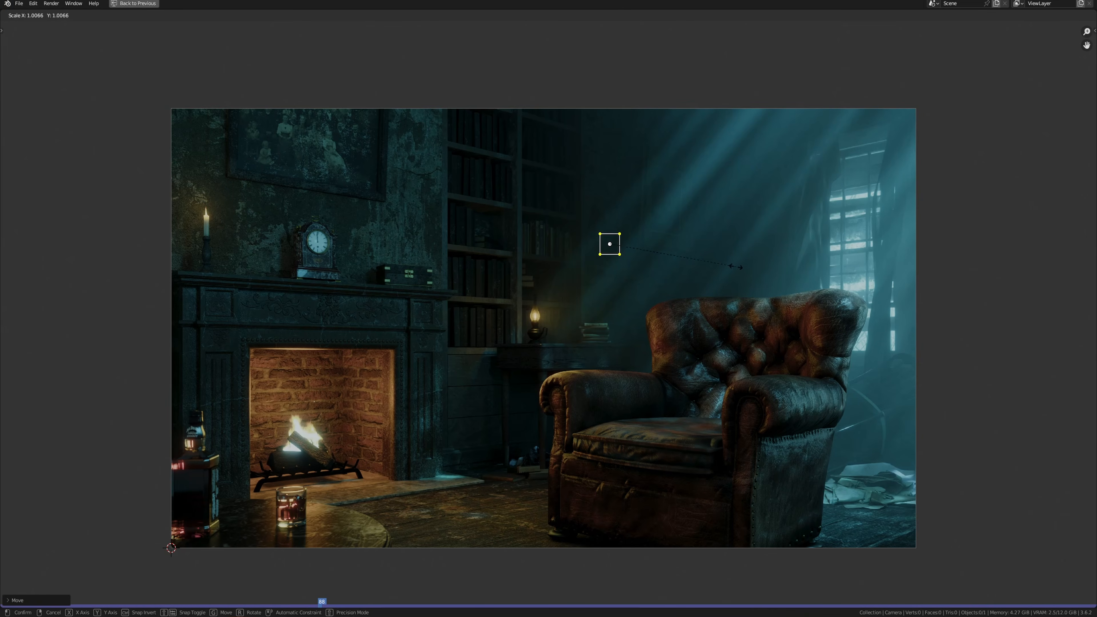
{"action": "key", "text": "x"}
{"action": "left_click", "coordinate": [916, 260]}
{"action": "key", "text": "s"}
{"action": "key", "text": "x"}
{"action": "left_click", "coordinate": [784, 243]}
{"action": "key", "text": "s"}
{"action": "key", "text": "y"}
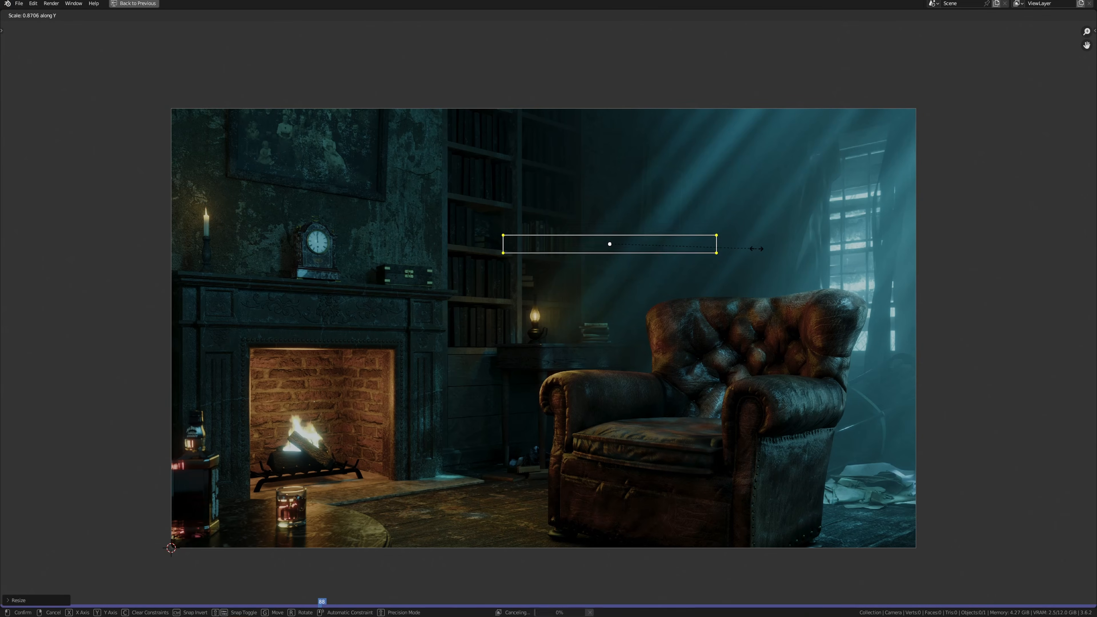
{"action": "left_click", "coordinate": [699, 228]}
Rotate the thin mask strip diagonally and place it along the light ray beside the bookshelf.
{"action": "key", "text": "r"}
{"action": "left_click", "coordinate": [708, 169]}
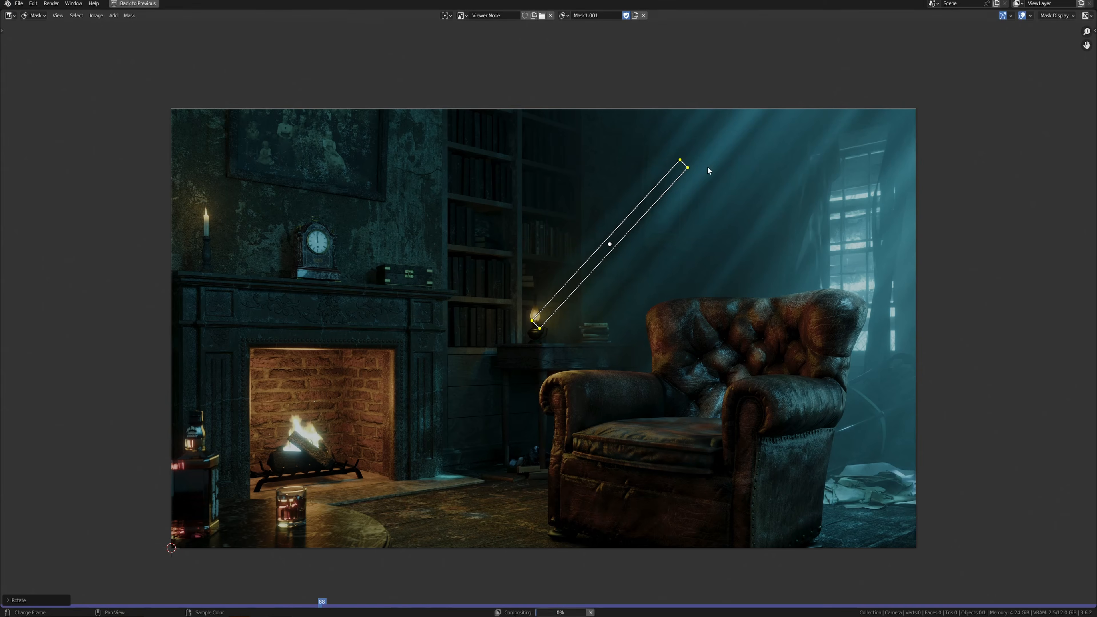
{"action": "key", "text": "g"}
{"action": "left_click", "coordinate": [792, 147]}
{"action": "key", "text": "r"}
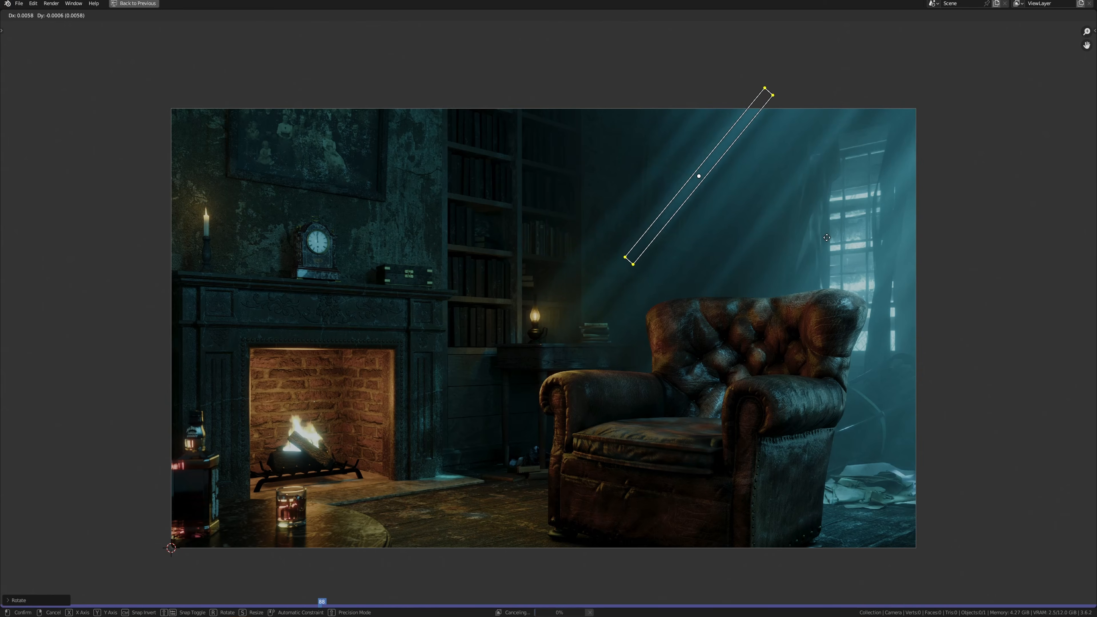
{"action": "left_click", "coordinate": [834, 231]}
Extend the strip's lower end further down the light ray and feather the whole shape outward.
{"action": "left_click", "coordinate": [628, 261]}
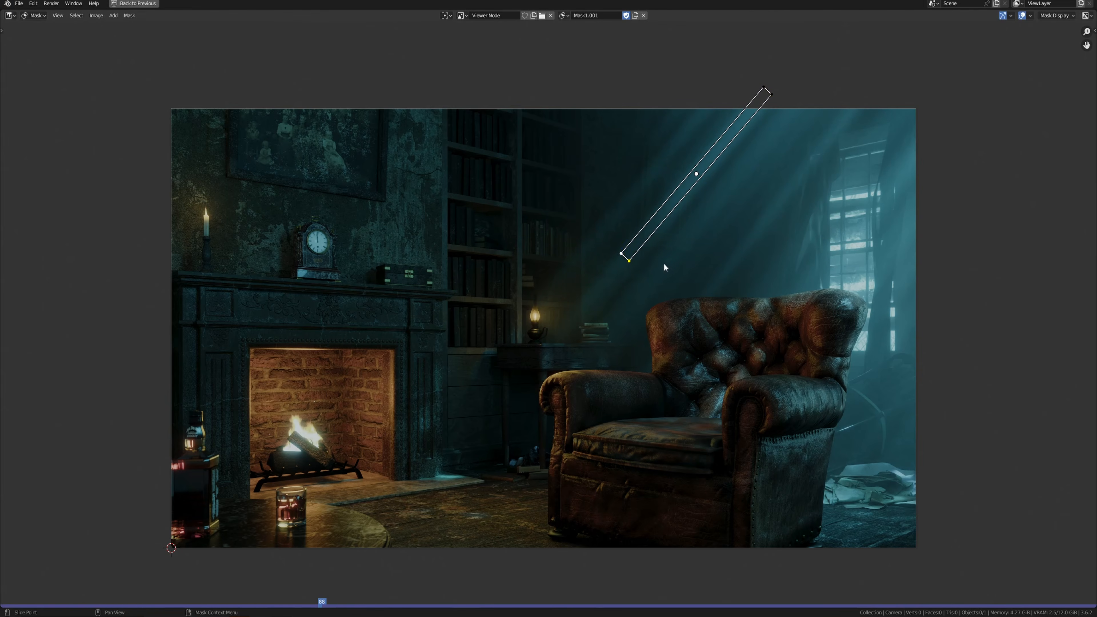
{"action": "key", "text": "g"}
{"action": "left_click", "coordinate": [625, 329]}
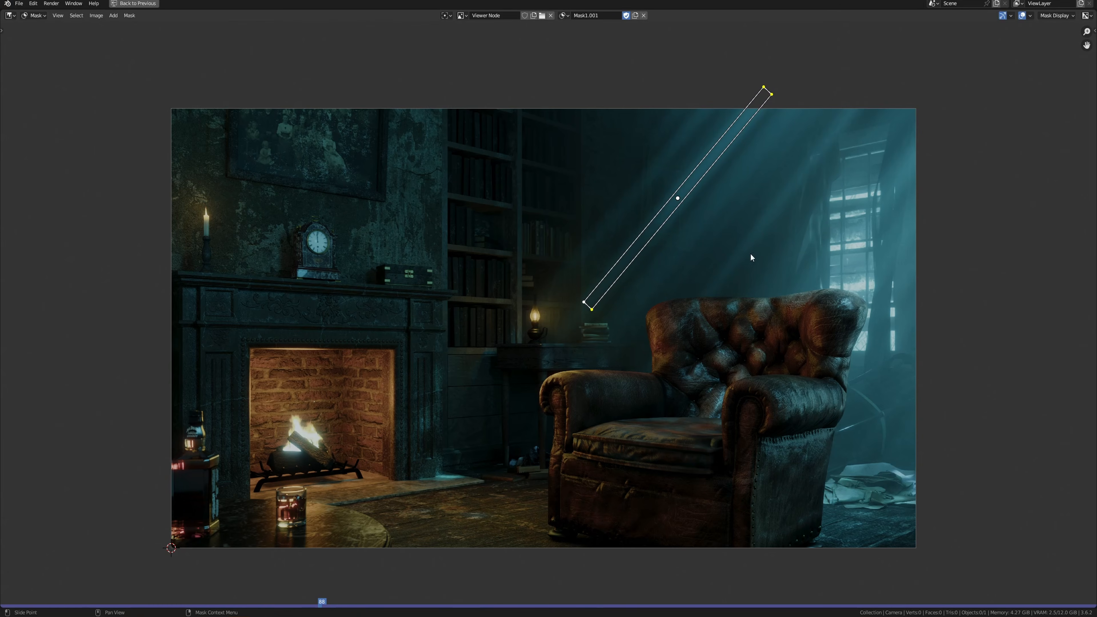
{"action": "key", "text": "alt+s"}
{"action": "left_click", "coordinate": [798, 92]}
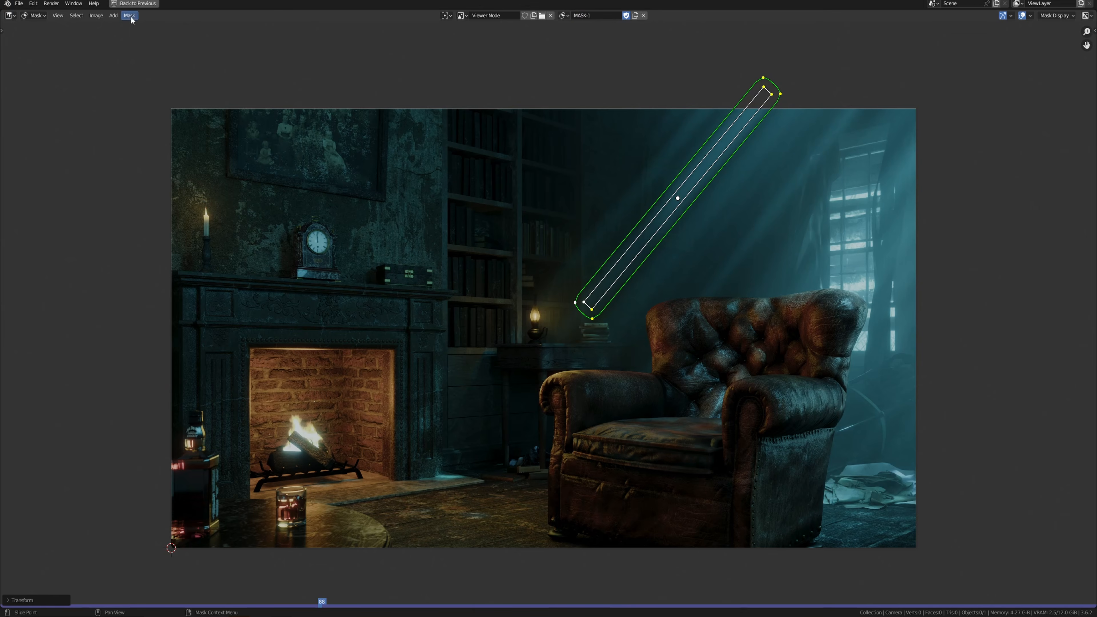
Add a second square mask shape and place it on the wall above the armchair.
{"action": "left_click", "coordinate": [118, 18]}
{"action": "left_click", "coordinate": [120, 36]}
{"action": "key", "text": "g"}
{"action": "left_click", "coordinate": [769, 216]}
{"action": "middle_click_drag", "start_coordinate": [764, 226], "coordinate": [737, 235]}
Scale the second square along X and narrow it into a long, thin horizontal strip.
{"action": "key", "text": "s"}
{"action": "key", "text": "x"}
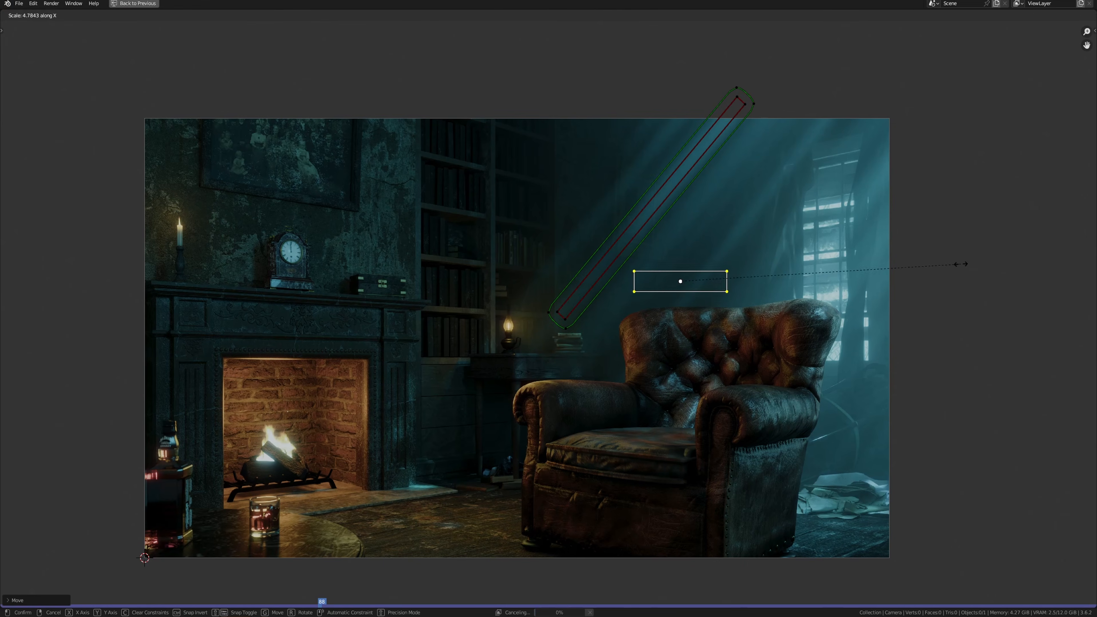
{"action": "left_click", "coordinate": [957, 263]}
{"action": "key", "text": "s"}
{"action": "left_click", "coordinate": [722, 286]}
{"action": "key", "text": "s"}
{"action": "key", "text": "x"}
{"action": "left_click", "coordinate": [815, 289]}
Rotate the second strip to the ray angle, place it along the ray beside the window, and feather it.
{"action": "key", "text": "r"}
{"action": "left_click", "coordinate": [839, 178]}
{"action": "key", "text": "g"}
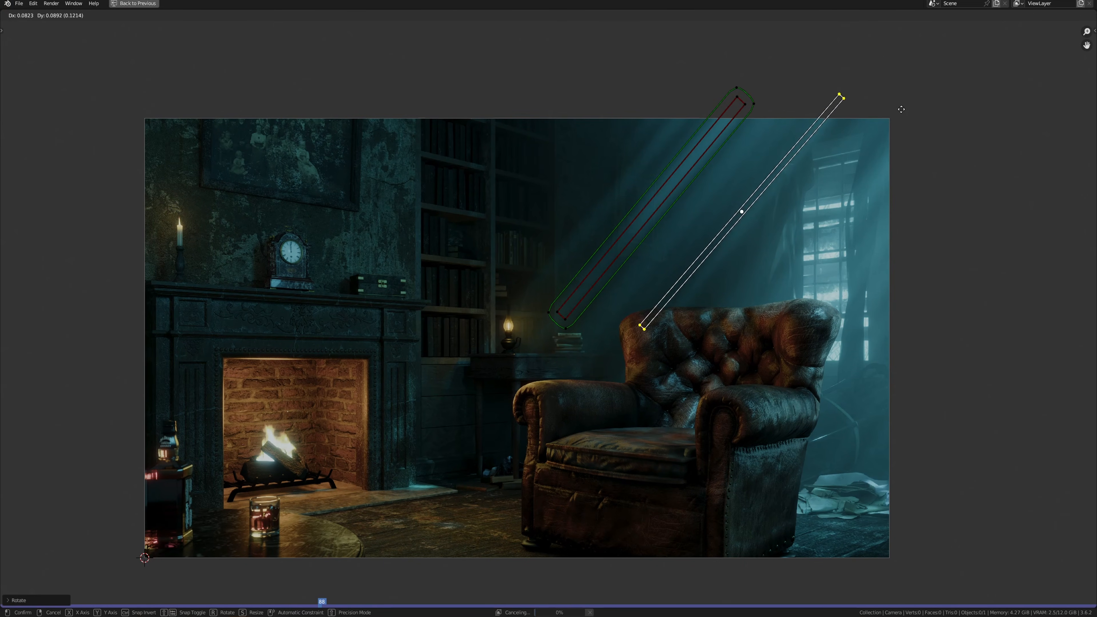
{"action": "left_click", "coordinate": [930, 95]}
{"action": "key", "text": "r"}
{"action": "left_click", "coordinate": [963, 185]}
{"action": "key", "text": "g"}
{"action": "left_click", "coordinate": [957, 173]}
{"action": "key", "text": "alt+s"}
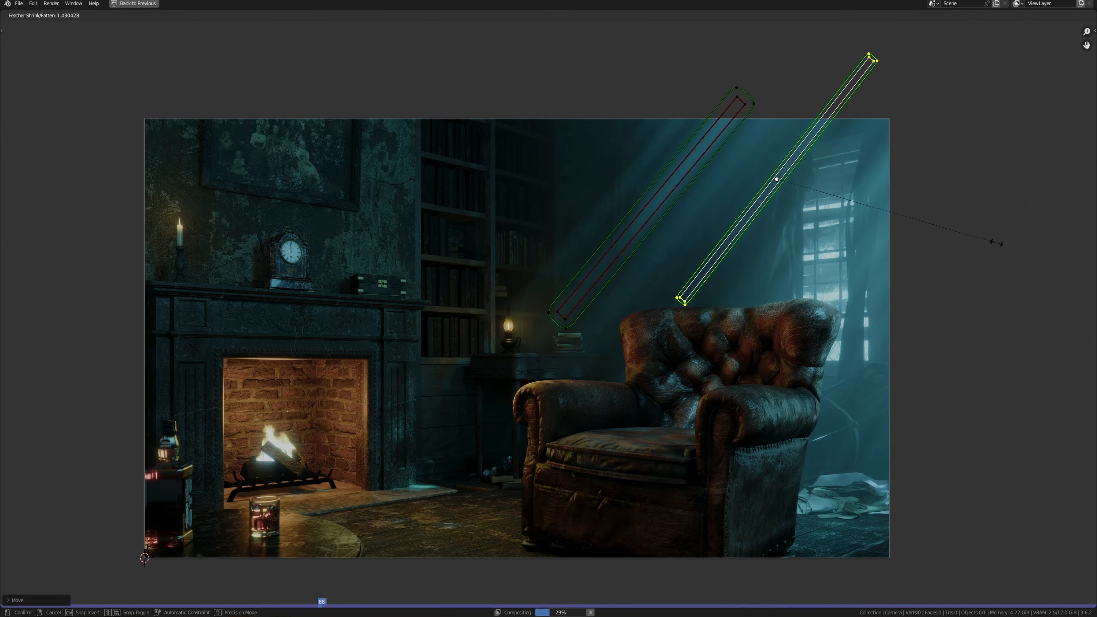
{"action": "left_click", "coordinate": [362, 183]}
Add a third square mask shape and place it near the shelf above the fireplace side.
{"action": "left_click", "coordinate": [113, 15]}
{"action": "left_click", "coordinate": [120, 36]}
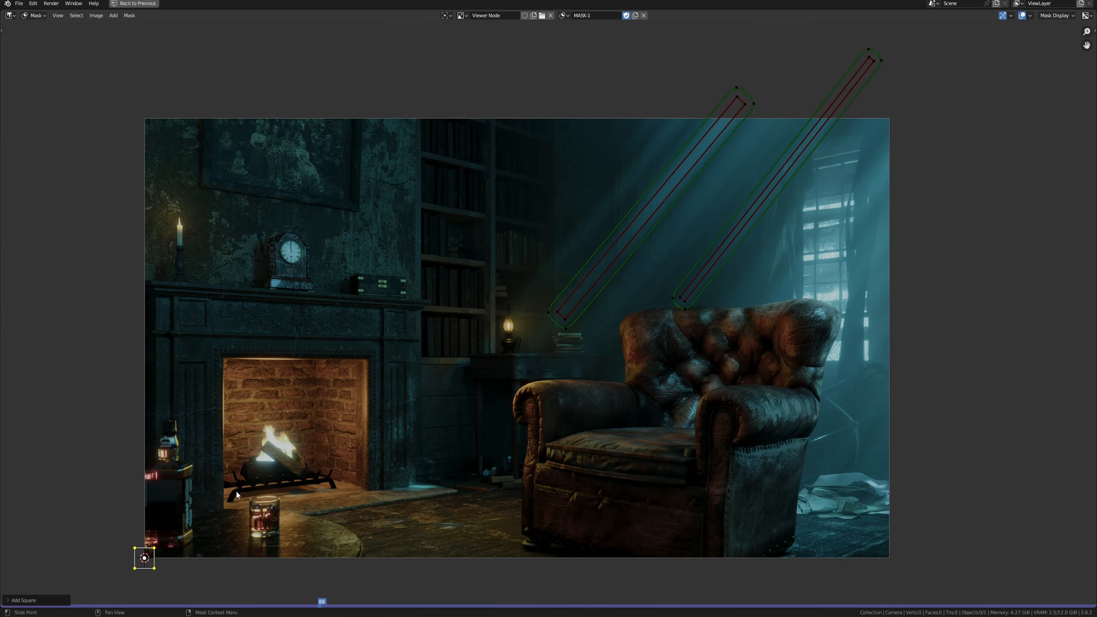
{"action": "key", "text": "g"}
{"action": "left_click", "coordinate": [652, 333]}
Stretch the third square along X and flatten it along Y into a thin strip.
{"action": "key", "text": "s"}
{"action": "key", "text": "x"}
{"action": "left_click", "coordinate": [840, 303]}
{"action": "key", "text": "s"}
{"action": "key", "text": "y"}
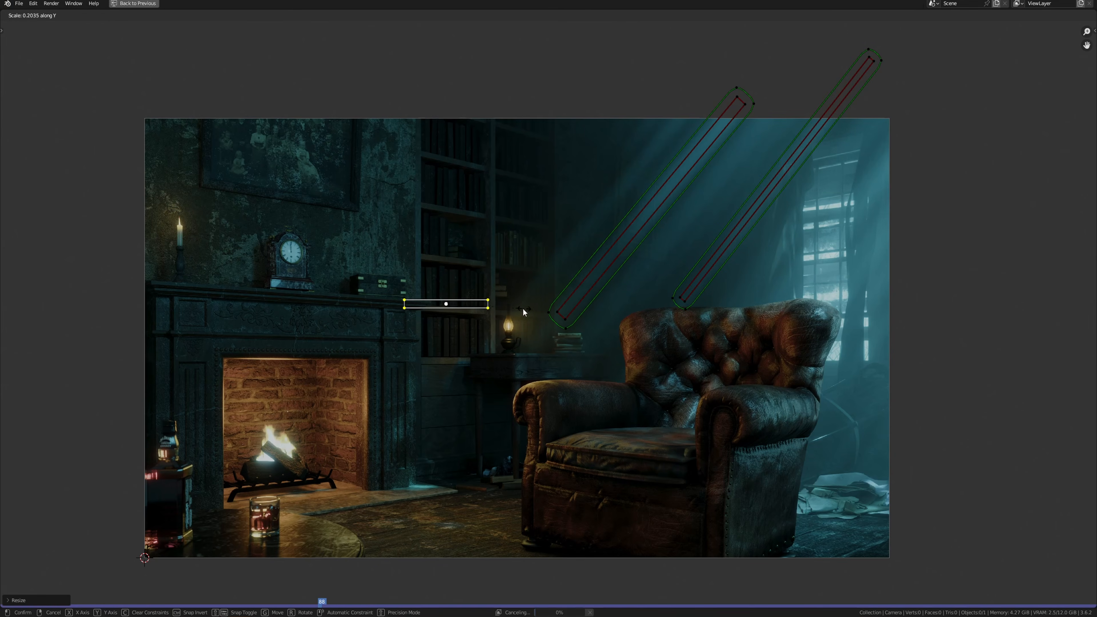
{"action": "left_click", "coordinate": [522, 312]}
{"action": "key", "text": "s"}
{"action": "key", "text": "x"}
{"action": "left_click", "coordinate": [773, 329]}
Rotate the third strip, place it along the ray nearest the bookshelf, parallel to the first strip, and feather it.
{"action": "key", "text": "r"}
{"action": "left_click", "coordinate": [581, 182]}
{"action": "key", "text": "g"}
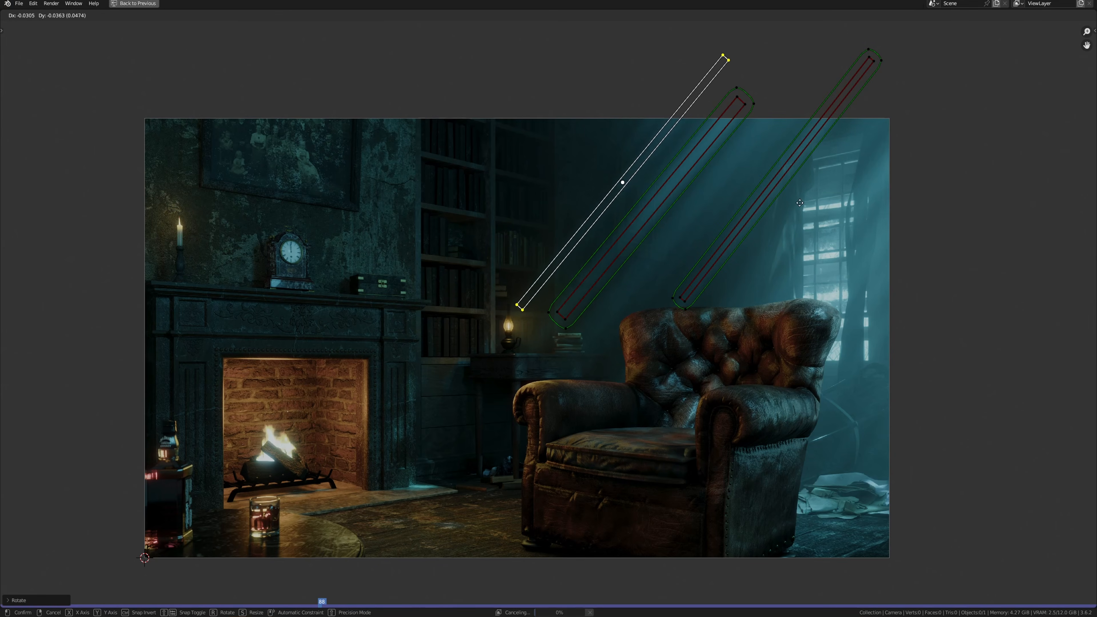
{"action": "left_click", "coordinate": [749, 156]}
{"action": "key", "text": "alt+s"}
{"action": "left_click", "coordinate": [962, 319]}
Add a fourth square mask shape and place it over the armchair.
{"action": "left_click", "coordinate": [115, 16]}
{"action": "left_click", "coordinate": [123, 37]}
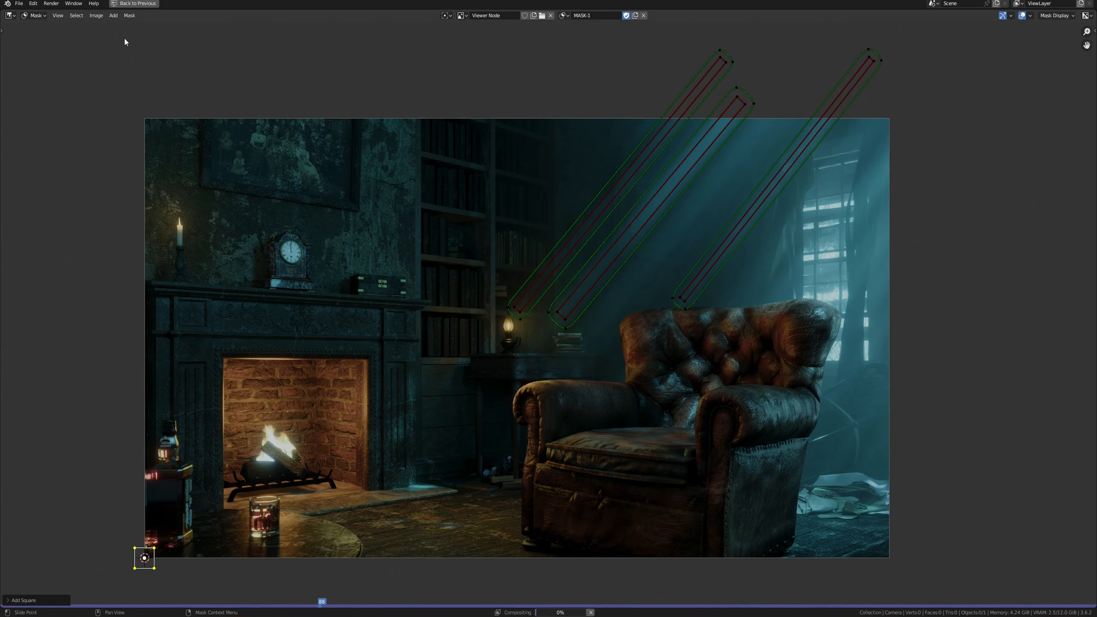
{"action": "key", "text": "g"}
{"action": "left_click", "coordinate": [709, 402]}
Scale the fourth square into a long, thin strip and rotate it to match the light rays.
{"action": "key", "text": "s"}
{"action": "key", "text": "x"}
{"action": "left_click", "coordinate": [920, 402]}
{"action": "key", "text": "s"}
{"action": "key", "text": "y"}
{"action": "left_click", "coordinate": [680, 411]}
{"action": "key", "text": "x"}
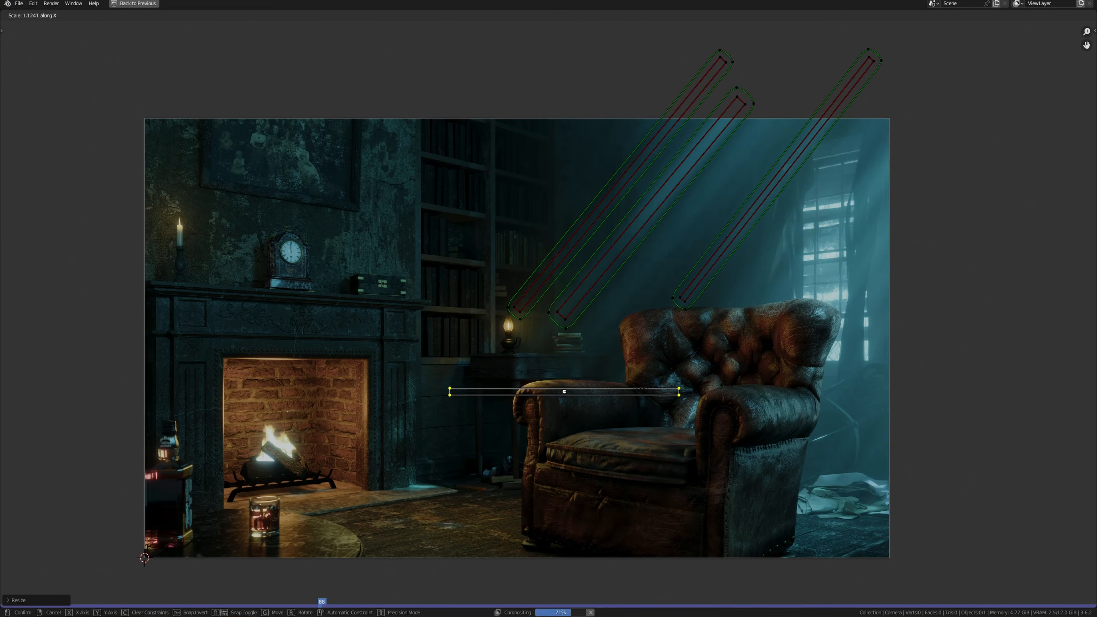
{"action": "left_click", "coordinate": [1058, 410]}
{"action": "key", "text": "r"}
{"action": "left_click", "coordinate": [715, 240]}
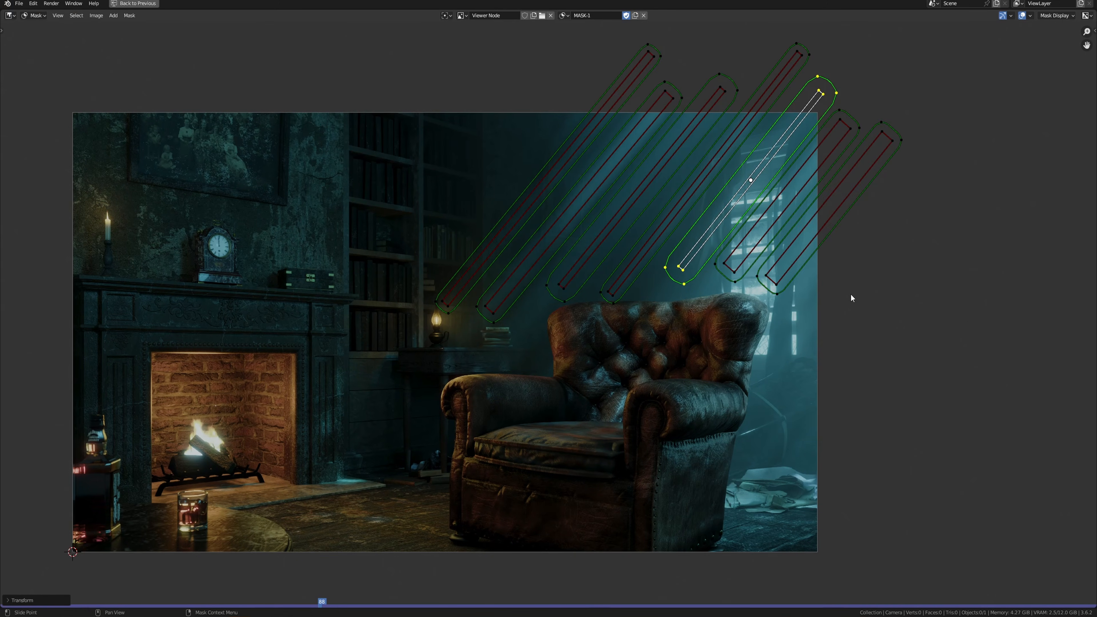
Restore the full workspace layout and add a Mask node below the link from the room image sequence.
{"action": "key", "text": "ctrl+space"}
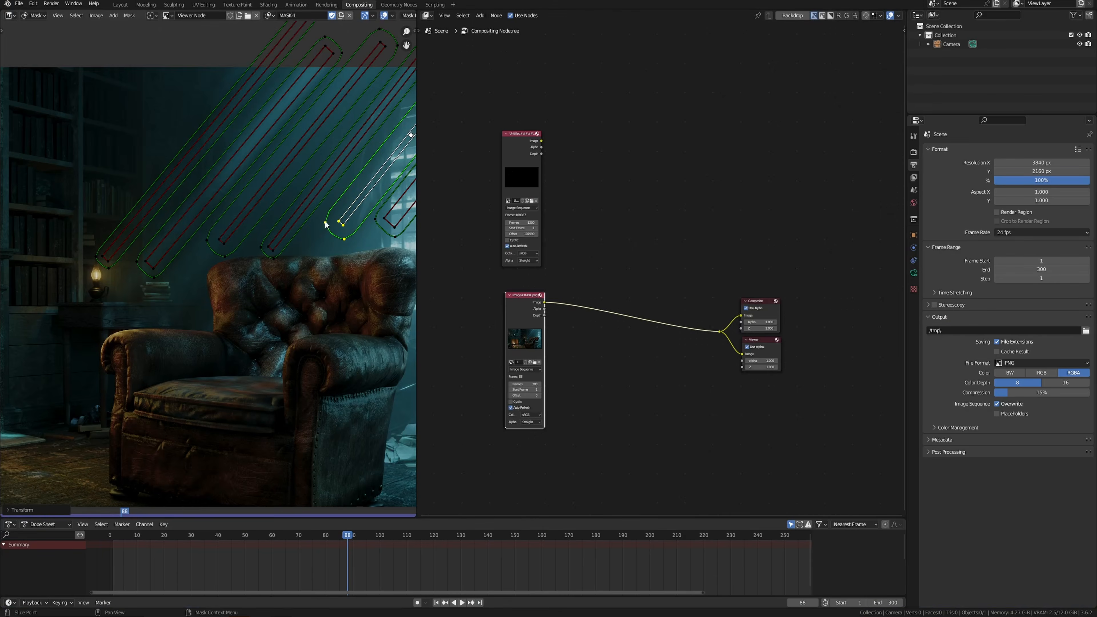
{"action": "scroll", "coordinate": [325, 223], "scroll_direction": "down", "scroll_amount": 2}
{"action": "scroll", "coordinate": [624, 276], "scroll_direction": "up", "scroll_amount": 4}
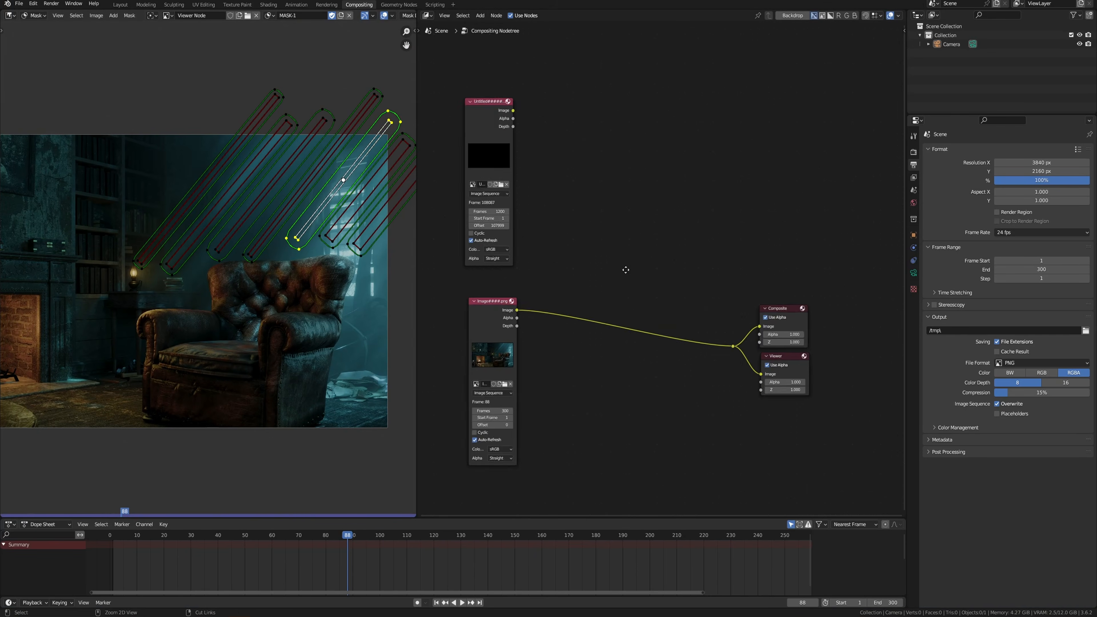
{"action": "key", "text": "shift+a"}
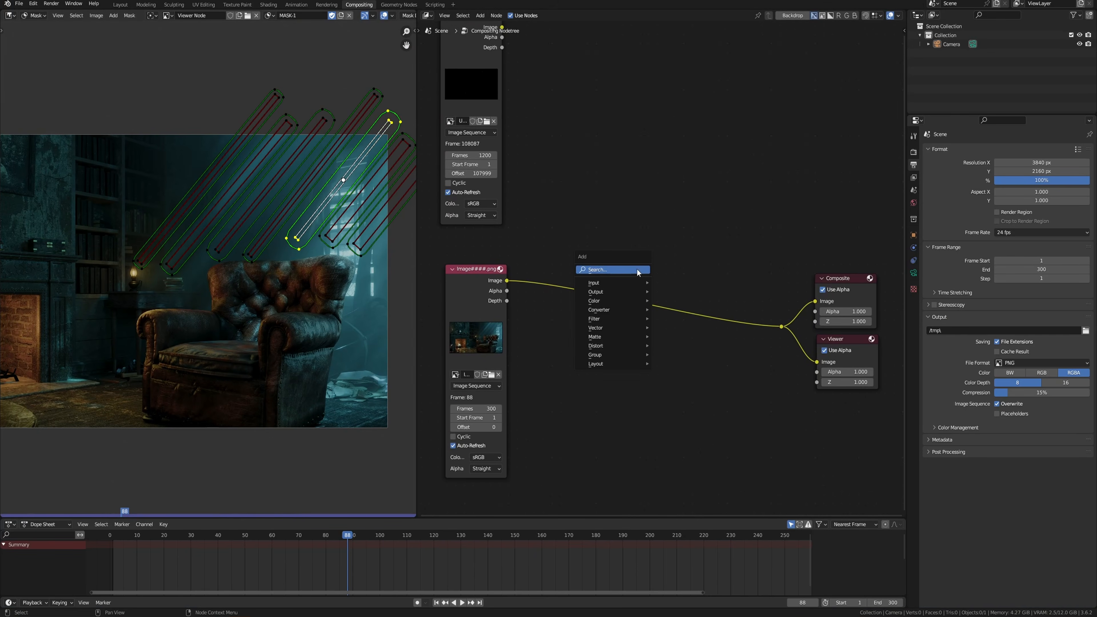
{"action": "left_click", "coordinate": [617, 269]}
{"action": "type", "text": "mask"}
{"action": "key", "text": "Return"}
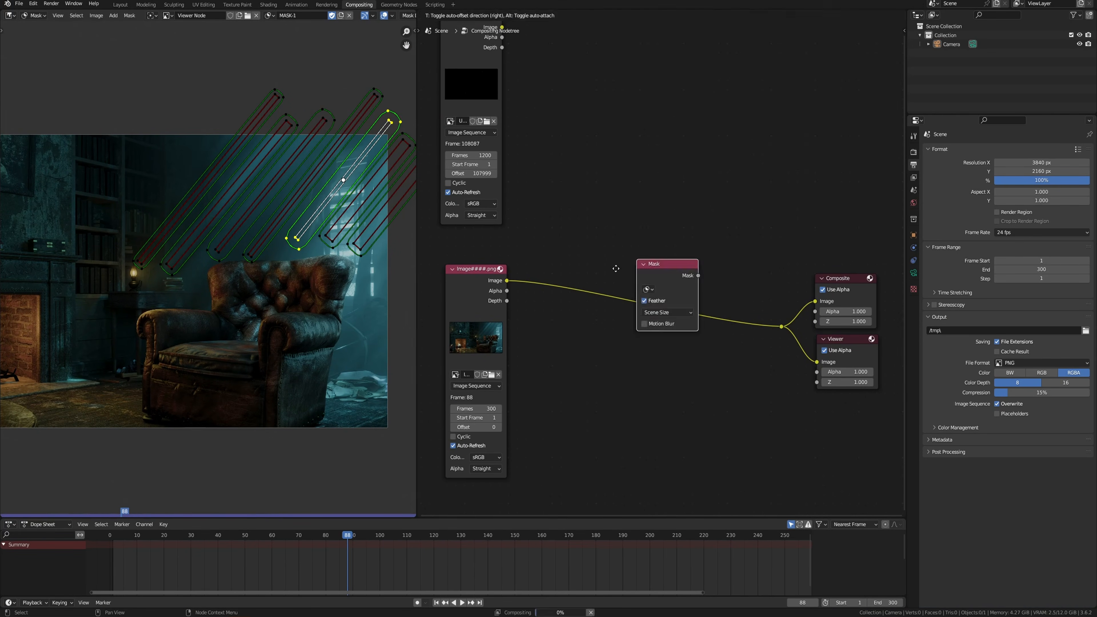
{"action": "left_click", "coordinate": [561, 356]}
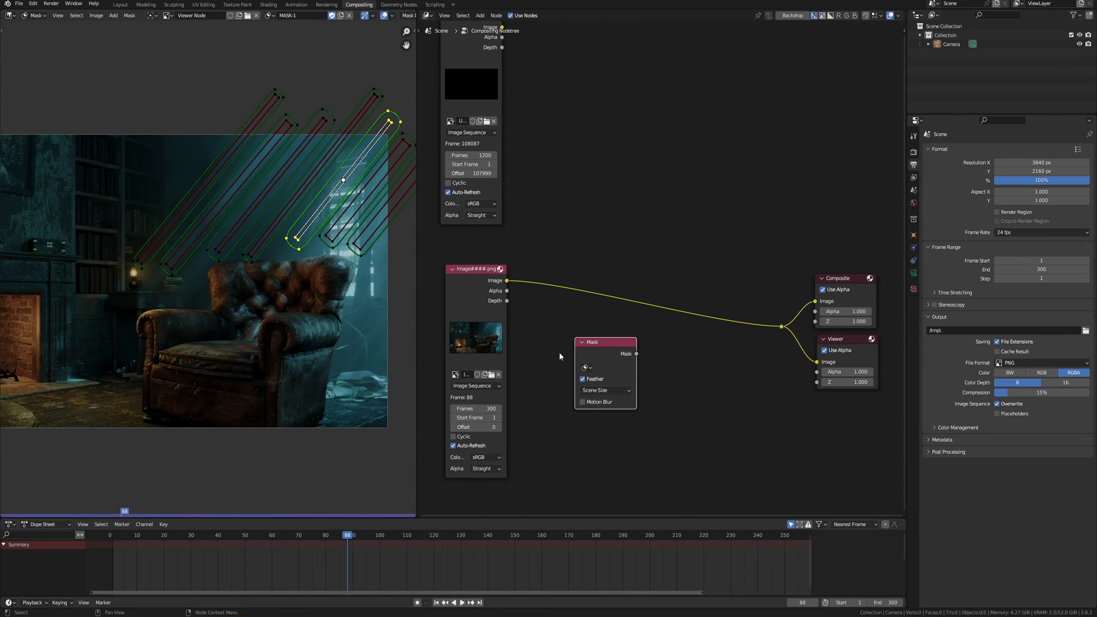
Assign MASK-1 to the new Mask node.
{"action": "left_click", "coordinate": [588, 369]}
{"action": "left_click", "coordinate": [601, 398]}
{"action": "left_click_drag", "start_coordinate": [604, 359], "coordinate": [602, 365]}
{"action": "middle_click_drag", "start_coordinate": [596, 195], "coordinate": [603, 238]}
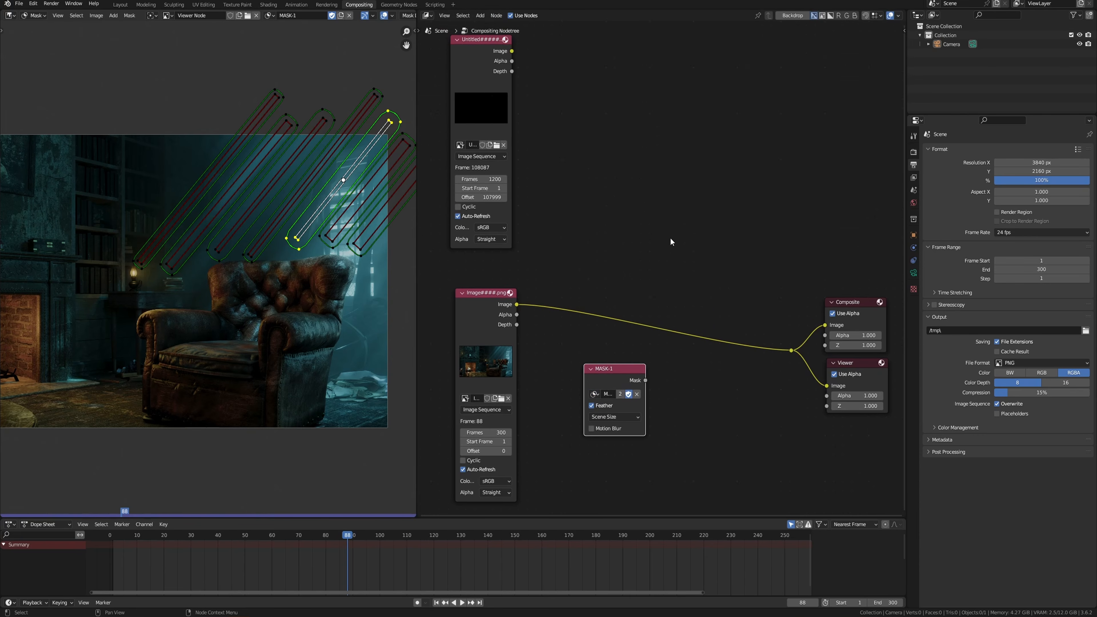
Insert a Mix color node into the link between the room image sequence and the outputs.
{"action": "key", "text": "shift+a"}
{"action": "left_click", "coordinate": [661, 248]}
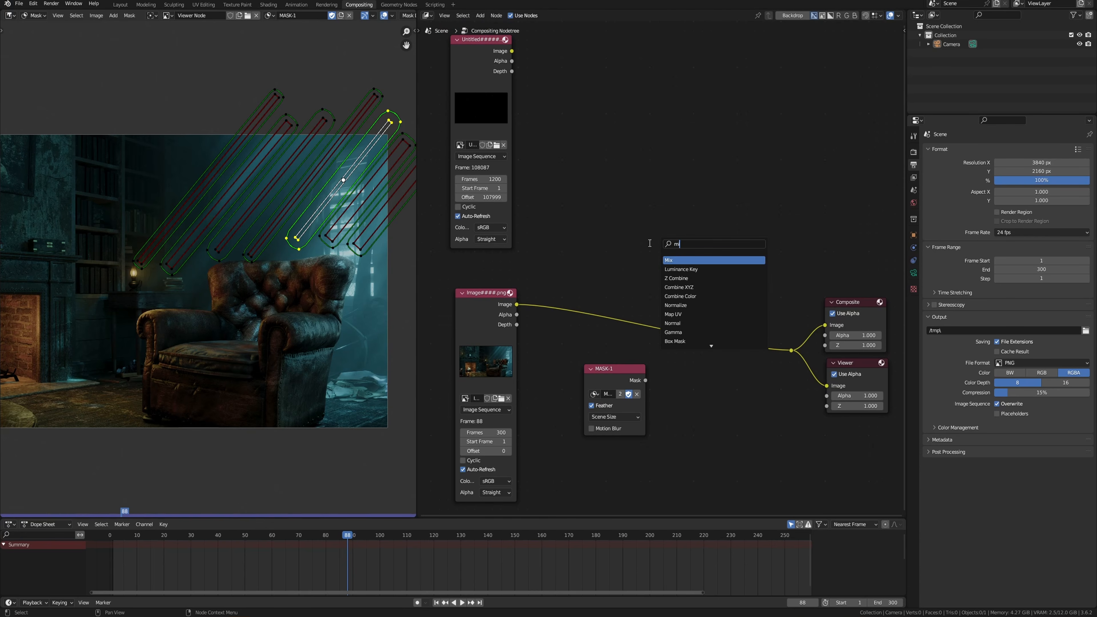
{"action": "key", "text": "Return"}
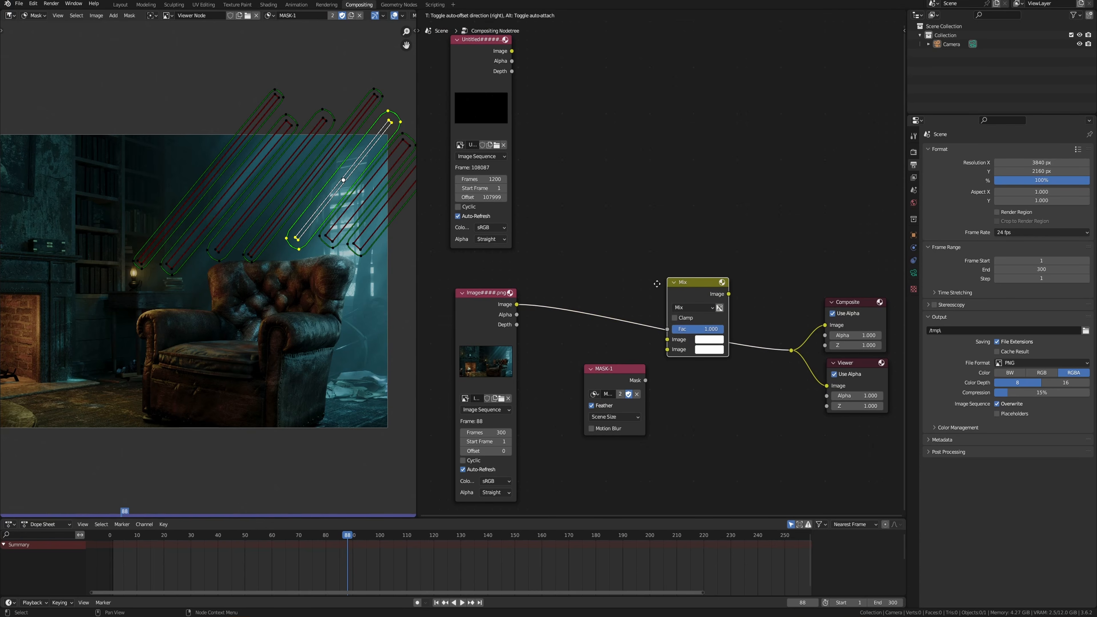
{"action": "left_click", "coordinate": [656, 283]}
Wire the dust sequence and MASK-1 into the Mix node's second Image and Fac inputs, and set its blend mode to Screen.
{"action": "left_click_drag", "start_coordinate": [513, 52], "coordinate": [667, 328]}
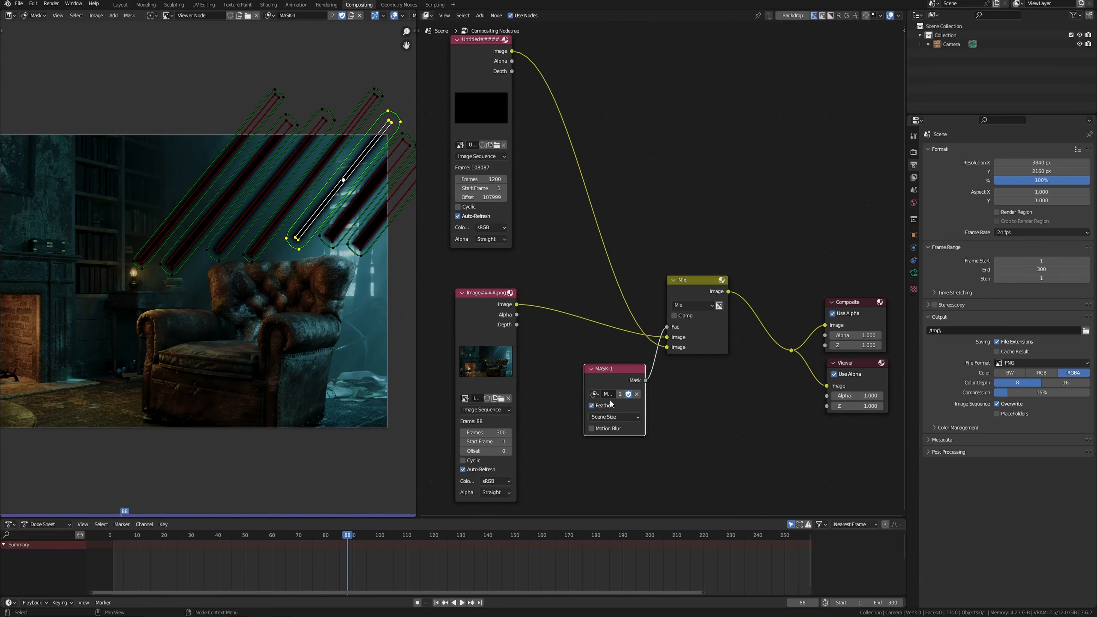
{"action": "left_click_drag", "start_coordinate": [617, 381], "coordinate": [605, 386]}
{"action": "left_click", "coordinate": [690, 310]}
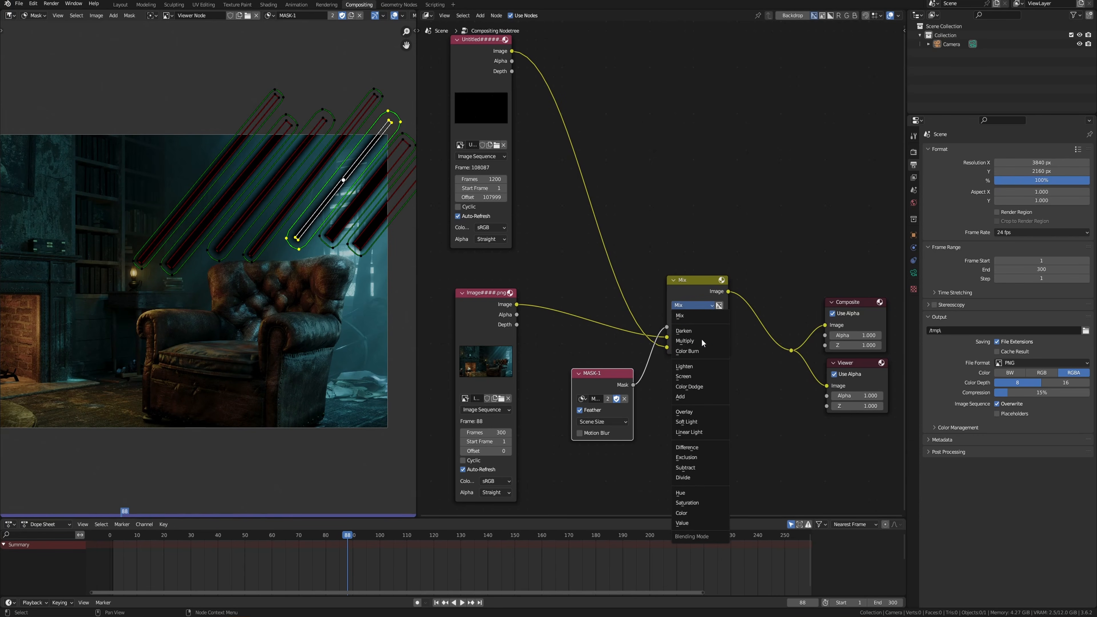
{"action": "left_click", "coordinate": [695, 390]}
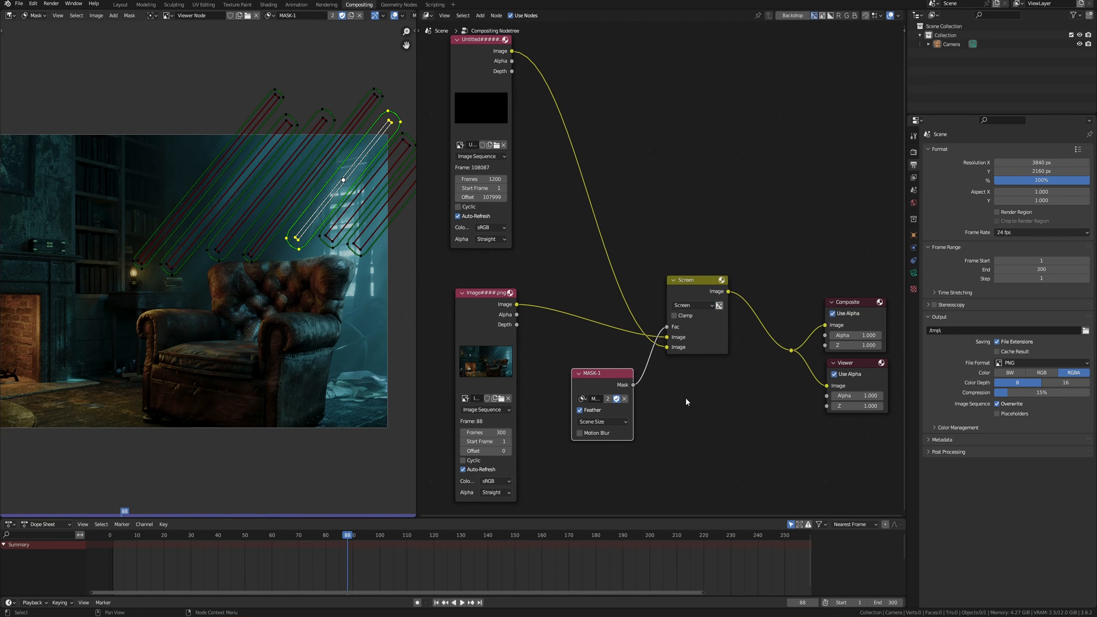
Hide the mask outlines in the Viewer image and play the animation to check the masked dust.
{"action": "middle_click_drag", "start_coordinate": [390, 22], "coordinate": [280, 24]}
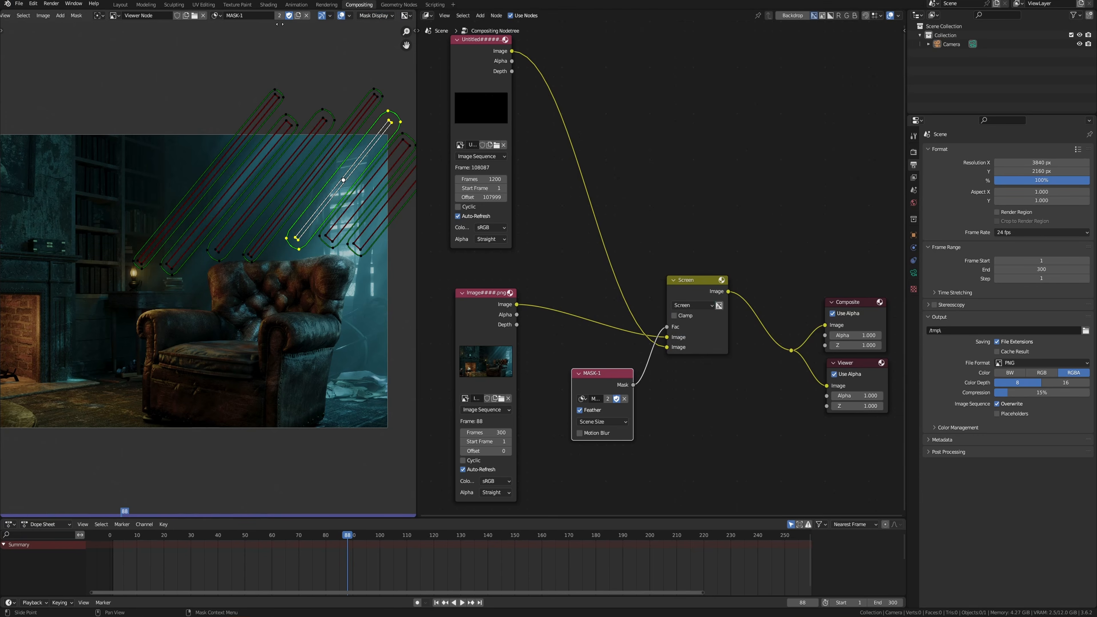
{"action": "left_click", "coordinate": [369, 19]}
{"action": "left_click", "coordinate": [335, 32]}
{"action": "scroll", "coordinate": [351, 173], "scroll_direction": "up", "scroll_amount": 1}
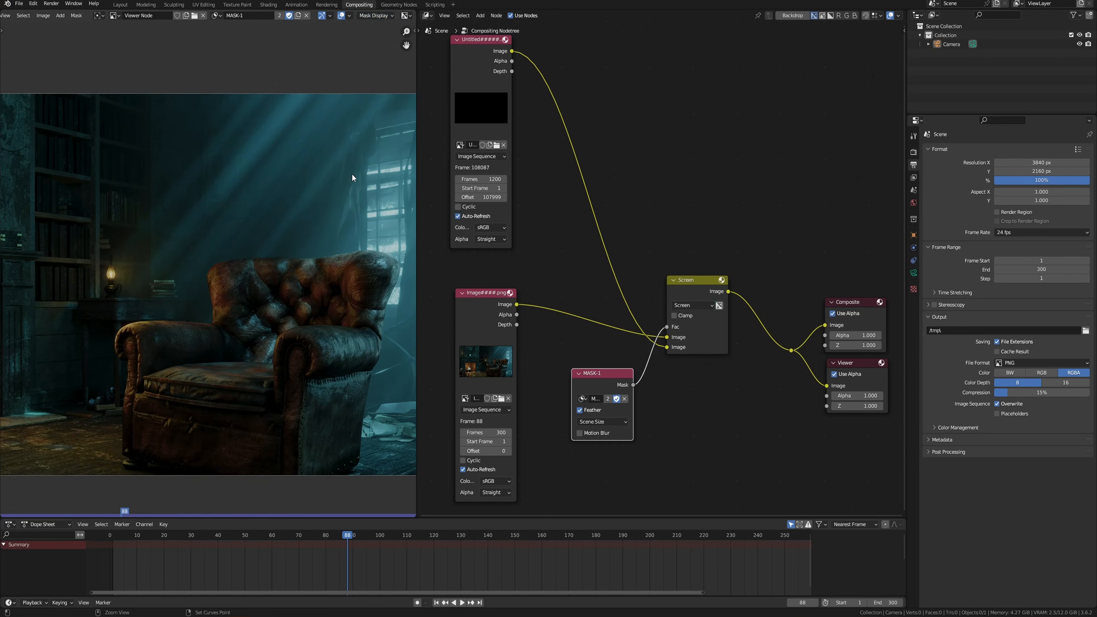
{"action": "scroll", "coordinate": [356, 184], "scroll_direction": "up", "scroll_amount": 1}
{"action": "key", "text": "space"}
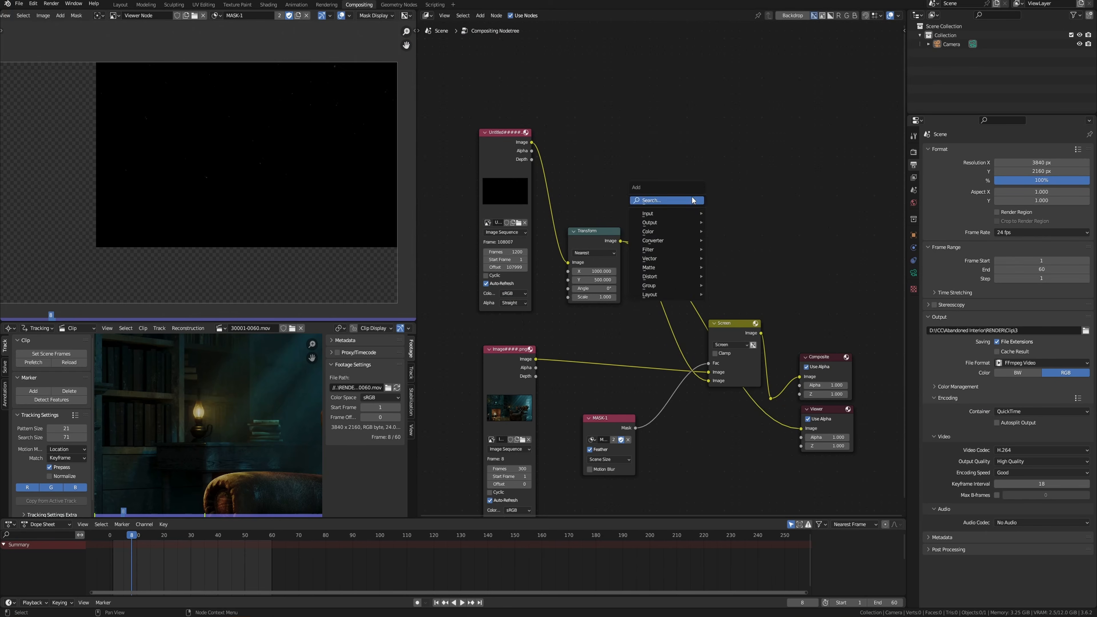
Feed the Transform node and a linked duplicate of it into the Mix node's two Image inputs, and preview the mix in the Viewer.
{"action": "left_click_drag", "start_coordinate": [596, 255], "coordinate": [683, 243]}
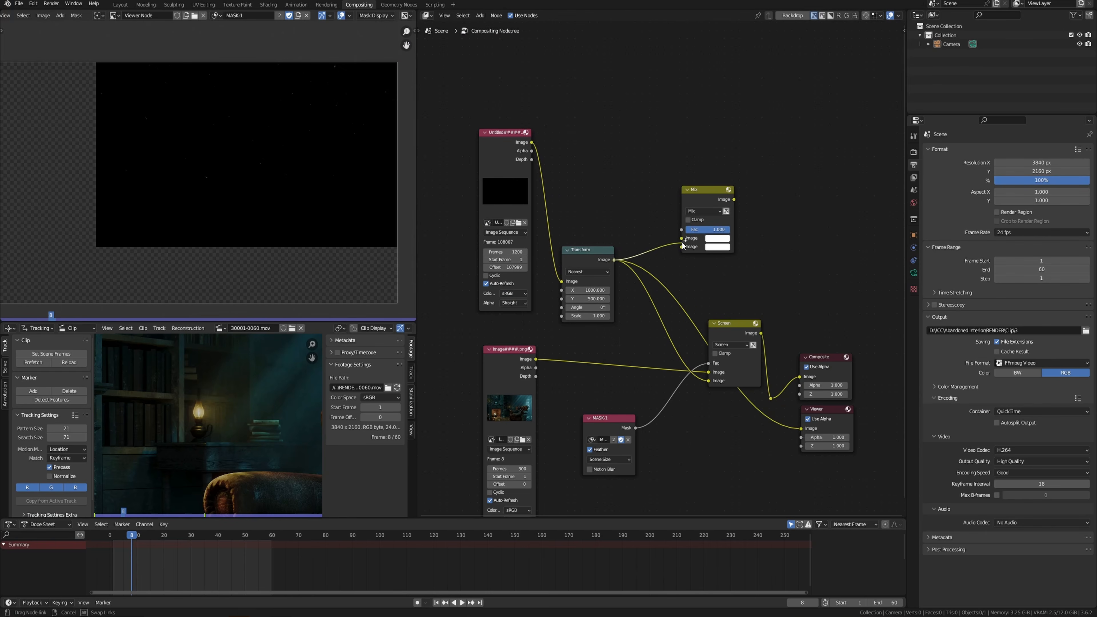
{"action": "key", "text": "ctrl+shift+d"}
{"action": "left_click", "coordinate": [624, 171]}
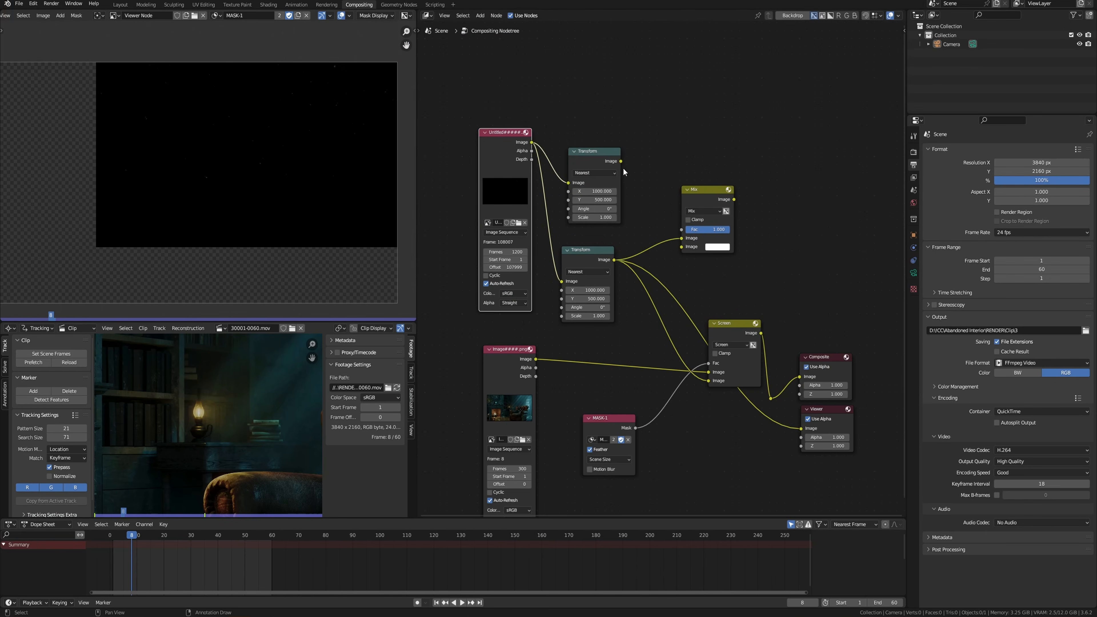
{"action": "left_click_drag", "start_coordinate": [621, 161], "coordinate": [682, 247]}
{"action": "left_click", "coordinate": [699, 227], "text": "ctrl+shift"}
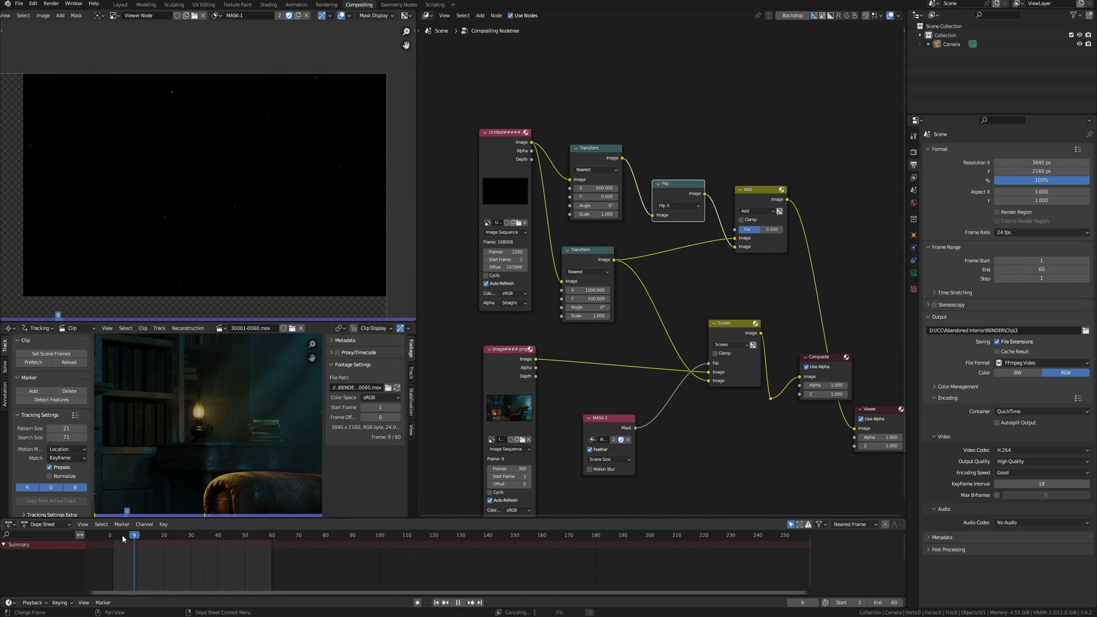
Rearrange the dust nodes and cut the direct link from the lower Transform node to the Screen node.
{"action": "middle_click_drag", "start_coordinate": [727, 254], "coordinate": [704, 256]}
{"action": "left_click_drag", "start_coordinate": [580, 256], "coordinate": [588, 243]}
{"action": "left_click_drag", "start_coordinate": [754, 273], "coordinate": [518, 169]}
{"action": "left_click_drag", "start_coordinate": [717, 207], "coordinate": [564, 213]}
{"action": "left_click", "coordinate": [618, 204]}
{"action": "right_click_drag", "start_coordinate": [578, 276], "coordinate": [537, 317], "text": "ctrl"}
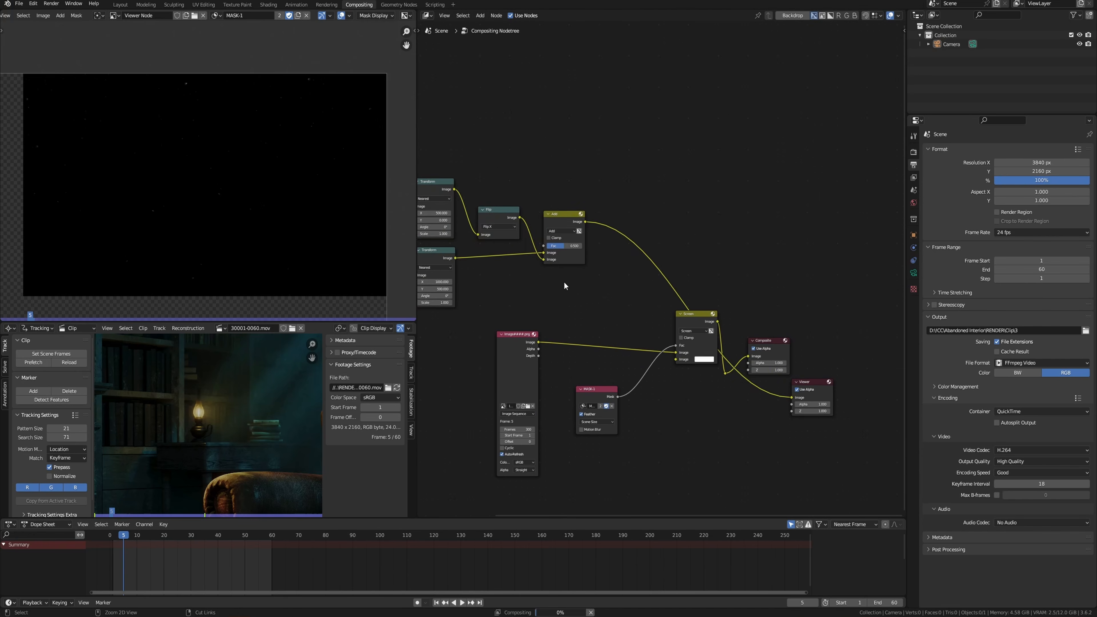
Add a Flip node and place it below the Add node.
{"action": "middle_click_drag", "start_coordinate": [564, 281], "coordinate": [600, 273]}
{"action": "left_click_drag", "start_coordinate": [589, 211], "coordinate": [582, 211]}
{"action": "left_click", "coordinate": [656, 195]}
{"action": "key", "text": "shift+a"}
{"action": "key", "text": "s"}
{"action": "key", "text": "Return"}
{"action": "left_click", "coordinate": [548, 277]}
Add another Mix node after the Add node to combine its output with the newly flipped dust.
{"action": "middle_click_drag", "start_coordinate": [526, 263], "coordinate": [565, 251]}
{"action": "left_click_drag", "start_coordinate": [530, 237], "coordinate": [691, 257]}
{"action": "key", "text": "shift+a"}
{"action": "type", "text": "smix"}
{"action": "key", "text": "Return"}
{"action": "left_click", "coordinate": [685, 213]}
{"action": "left_click", "coordinate": [719, 226]}
Play the animation and examine the dust particles around the light rays and over the whole room image.
{"action": "key", "text": "space"}
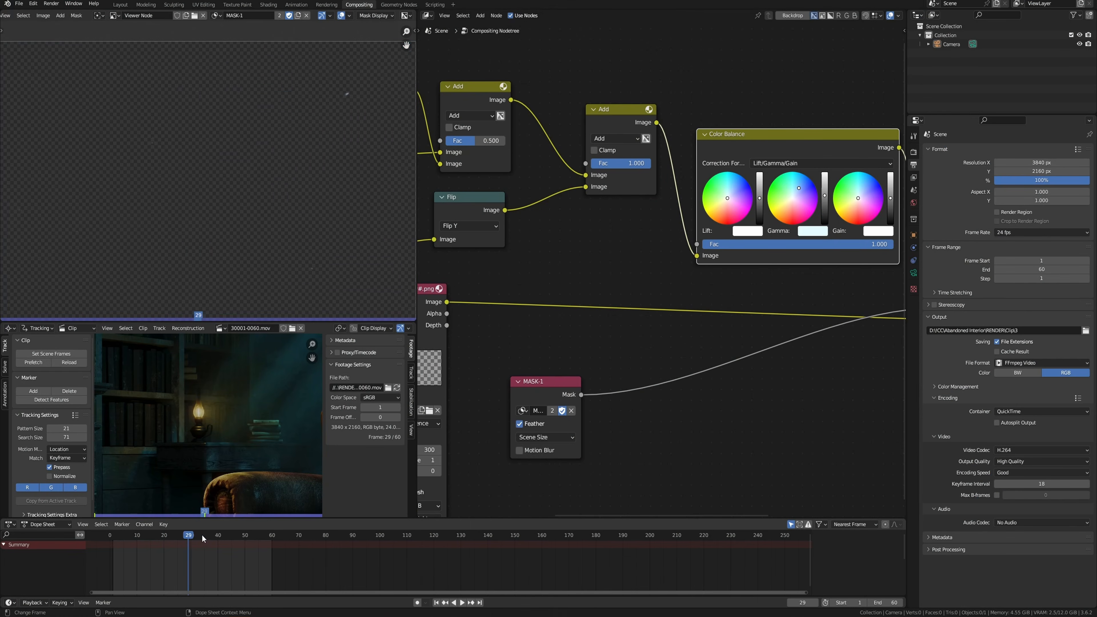
{"action": "scroll", "coordinate": [270, 148], "scroll_direction": "up", "scroll_amount": 2}
{"action": "middle_click_drag", "start_coordinate": [270, 148], "coordinate": [209, 198]}
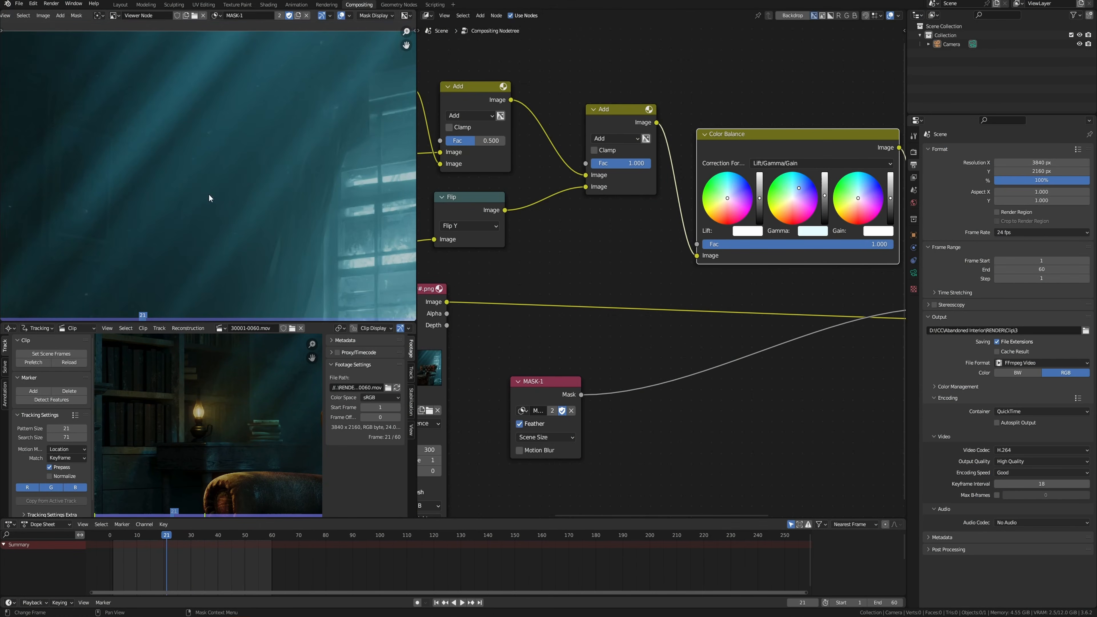
{"action": "scroll", "coordinate": [313, 204], "scroll_direction": "down", "scroll_amount": 4}
{"action": "middle_click_drag", "start_coordinate": [315, 207], "coordinate": [317, 130]}
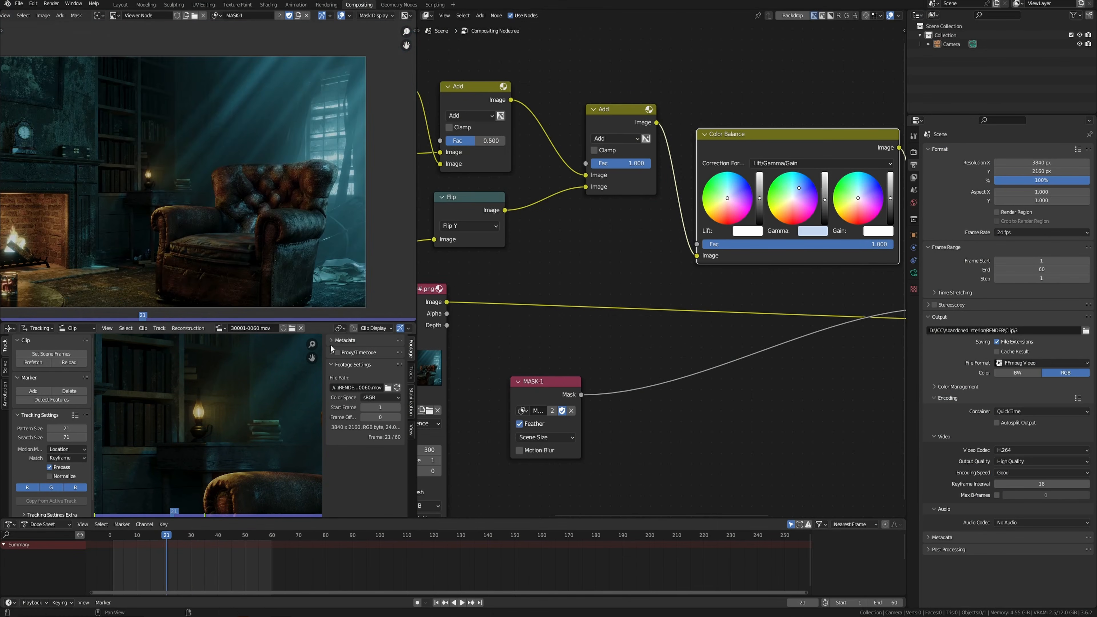
Save the project and move the room image and mask nodes closer to the Screen node.
{"action": "key", "text": "ctrl+s"}
{"action": "scroll", "coordinate": [490, 301], "scroll_direction": "down", "scroll_amount": 7}
{"action": "scroll", "coordinate": [242, 194], "scroll_direction": "down", "scroll_amount": 1}
{"action": "middle_click_drag", "start_coordinate": [242, 194], "coordinate": [276, 186]}
{"action": "middle_click_drag", "start_coordinate": [720, 282], "coordinate": [620, 297]}
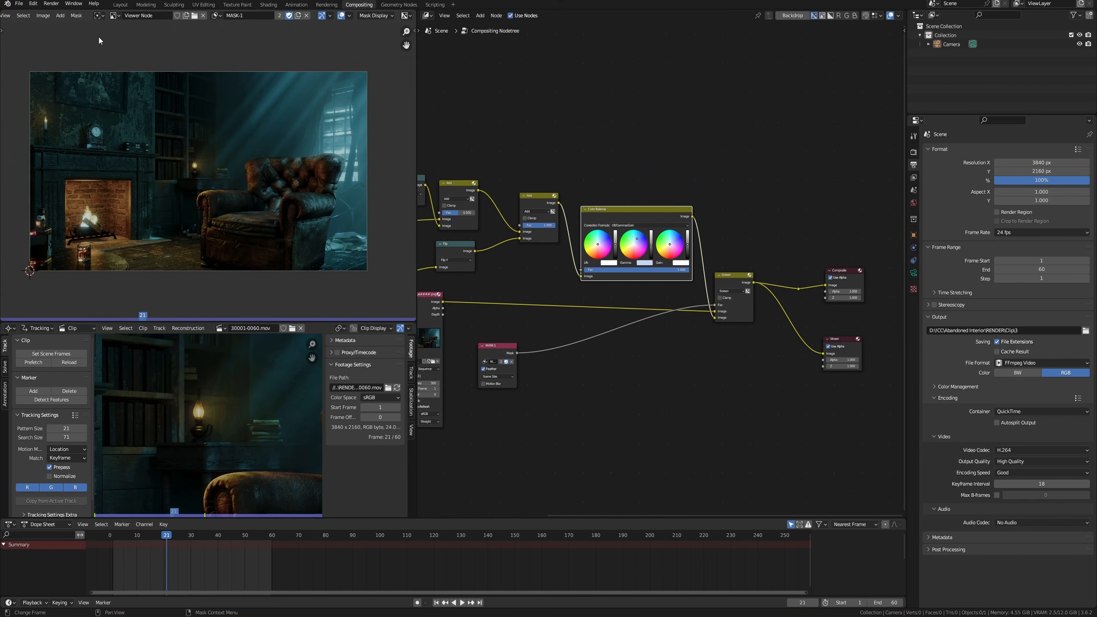
{"action": "scroll", "coordinate": [545, 361], "scroll_direction": "down", "scroll_amount": 6}
{"action": "left_click_drag", "start_coordinate": [554, 320], "coordinate": [638, 322]}
{"action": "left_click_drag", "start_coordinate": [505, 303], "coordinate": [585, 308]}
{"action": "middle_click_drag", "start_coordinate": [515, 254], "coordinate": [572, 255]}
Tidy the dust nodes up to the Color Balance node above the room image node and join them in a frame.
{"action": "left_click_drag", "start_coordinate": [441, 147], "coordinate": [708, 271]}
{"action": "left_click_drag", "start_coordinate": [701, 232], "coordinate": [697, 202]}
{"action": "left_click_drag", "start_coordinate": [513, 276], "coordinate": [507, 249]}
{"action": "left_click_drag", "start_coordinate": [440, 118], "coordinate": [708, 264]}
{"action": "left_click_drag", "start_coordinate": [696, 201], "coordinate": [689, 176]}
{"action": "key", "text": "ctrl+j"}
{"action": "left_click", "coordinate": [642, 119]}
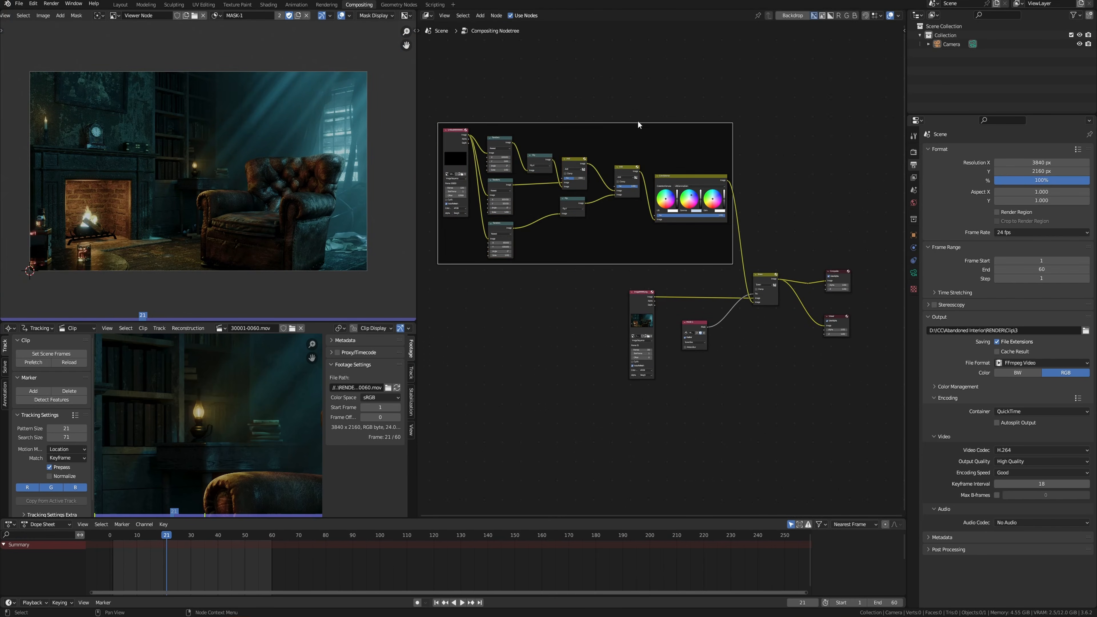
Arrange the dust frame, mask node and room image node so the mask sits above the image, and save the project.
{"action": "left_click_drag", "start_coordinate": [640, 123], "coordinate": [638, 114]}
{"action": "left_click_drag", "start_coordinate": [641, 306], "coordinate": [597, 308]}
{"action": "left_click_drag", "start_coordinate": [691, 327], "coordinate": [670, 270]}
{"action": "left_click_drag", "start_coordinate": [598, 308], "coordinate": [631, 305]}
{"action": "middle_click_drag", "start_coordinate": [746, 321], "coordinate": [634, 342]}
{"action": "scroll", "coordinate": [634, 343], "scroll_direction": "up", "scroll_amount": 4}
{"action": "key", "text": "ctrl+s"}
Start rendering the composited animation and unlink the movie clip from the tracking view.
{"action": "left_click", "coordinate": [51, 4]}
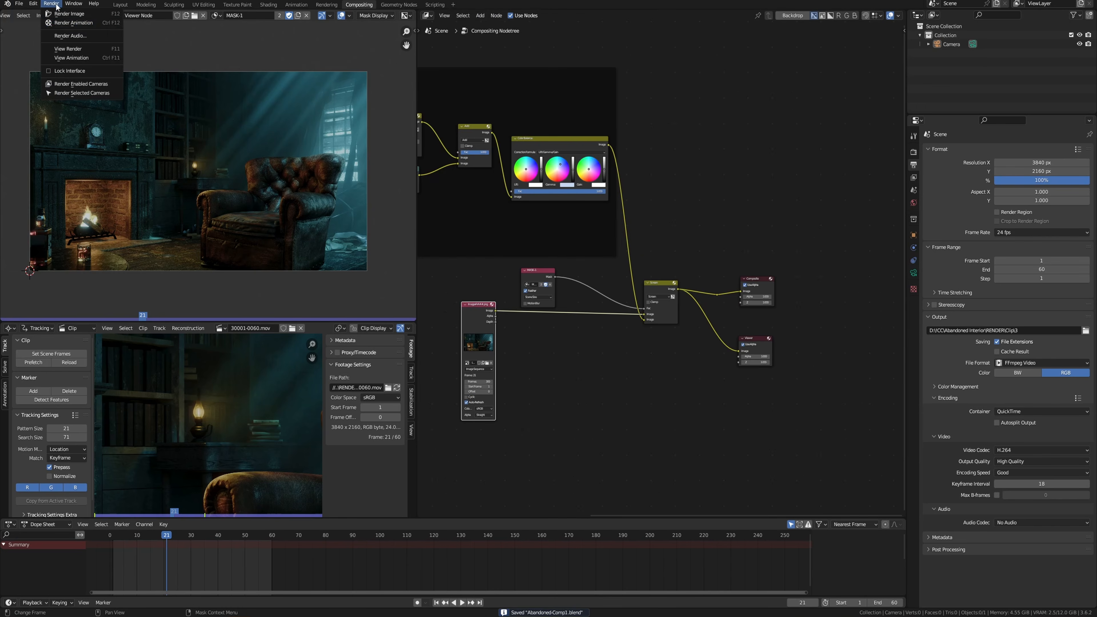
{"action": "left_click", "coordinate": [69, 25]}
{"action": "left_click", "coordinate": [302, 328]}
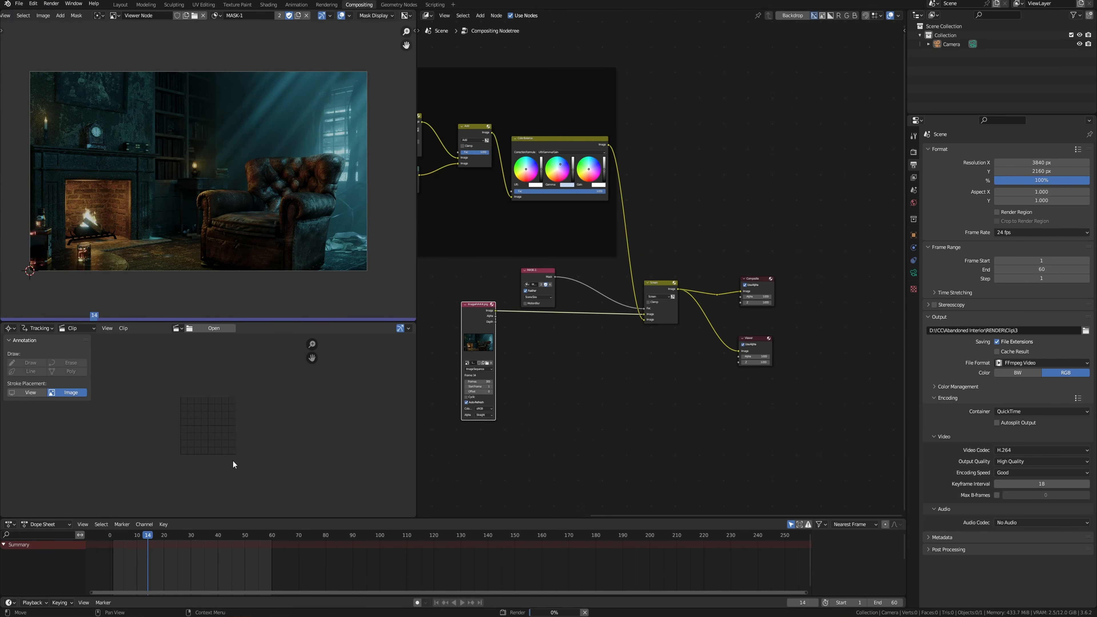
{"action": "left_click", "coordinate": [1020, 451]}
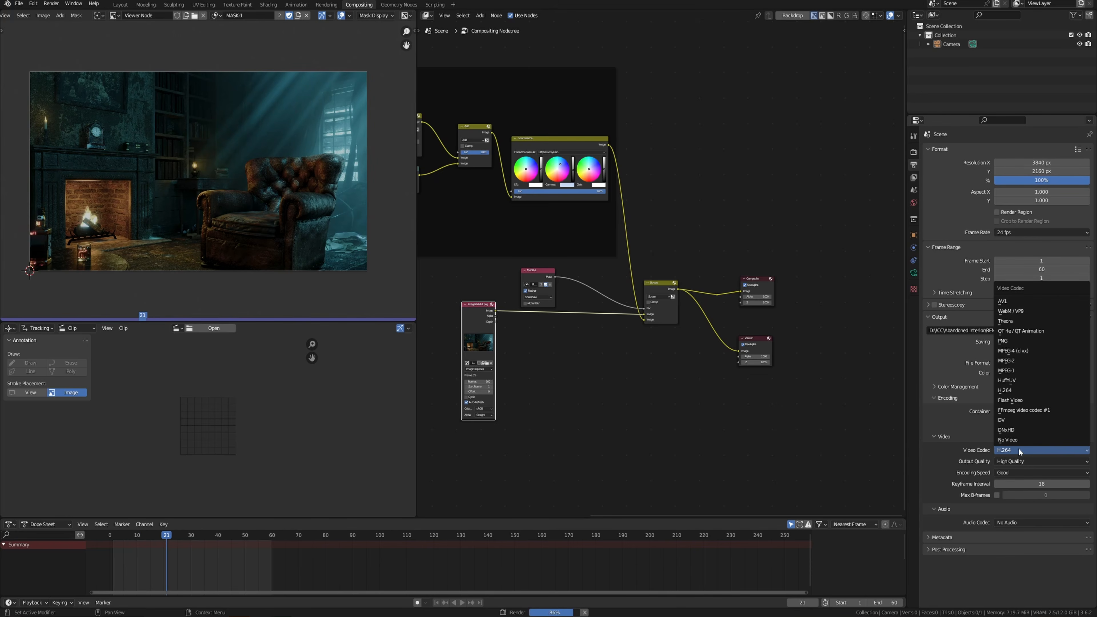
{"action": "left_click", "coordinate": [1021, 451]}
{"action": "left_click", "coordinate": [1020, 412]}
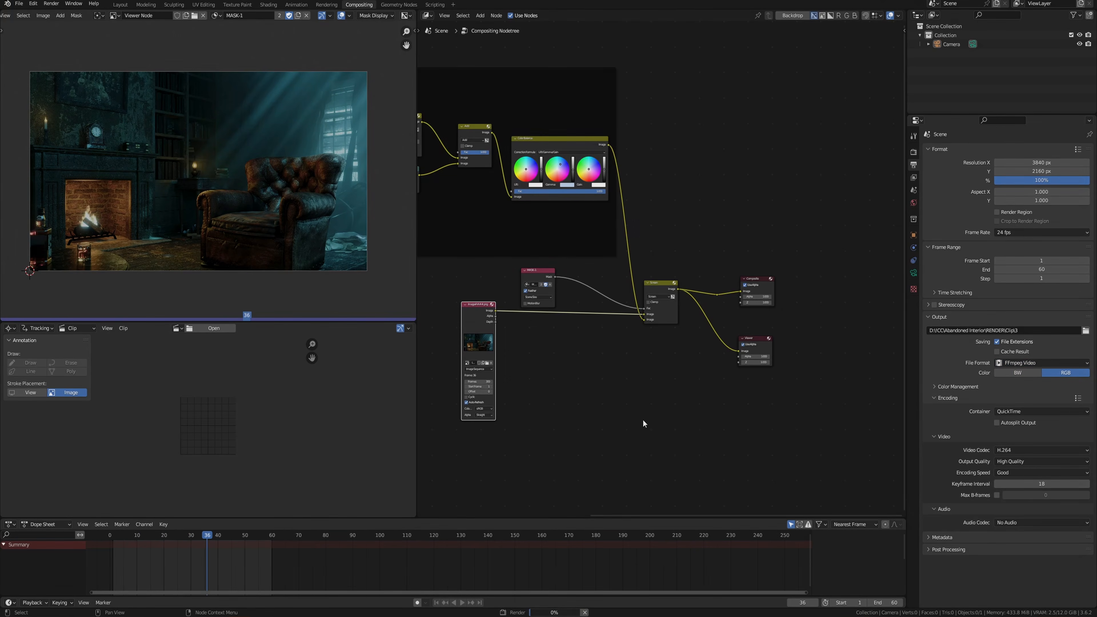
{"action": "middle_click_drag", "start_coordinate": [539, 339], "coordinate": [628, 353]}
{"action": "middle_click_drag", "start_coordinate": [464, 240], "coordinate": [650, 294]}
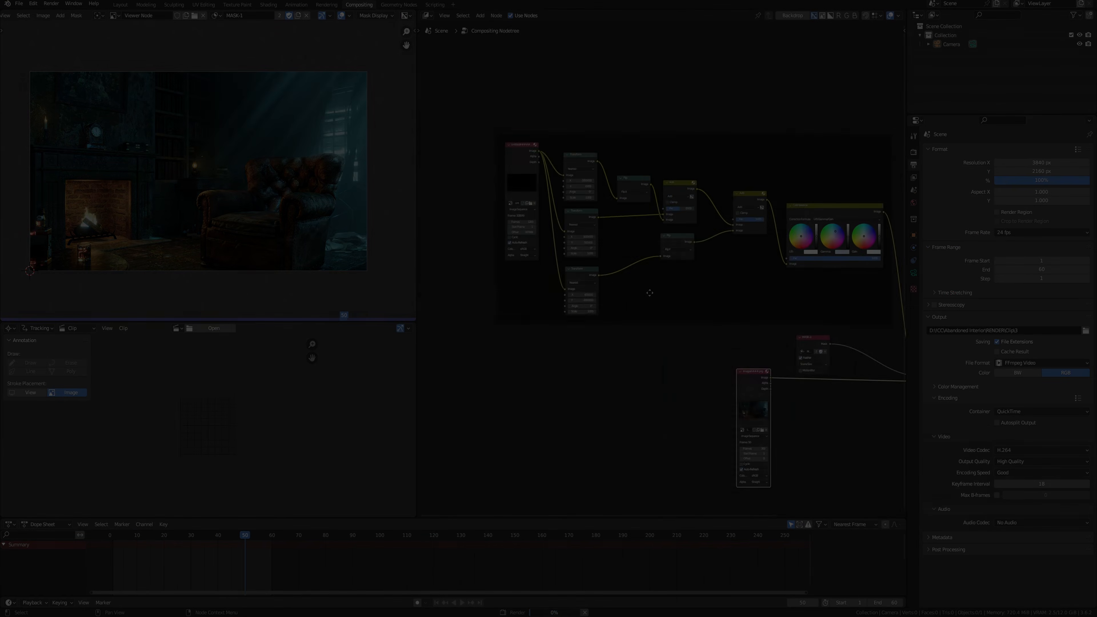